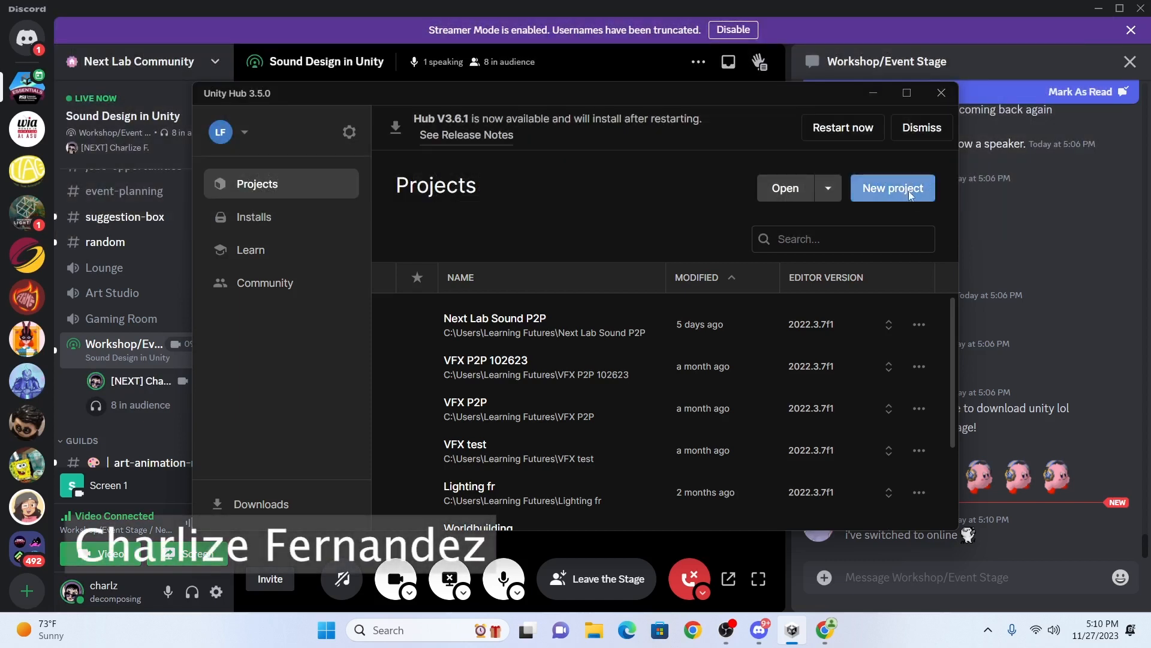
Create a new project from the 3D Core template, named "Sound Design P2P".
{"action": "left_click", "coordinate": [905, 192]}
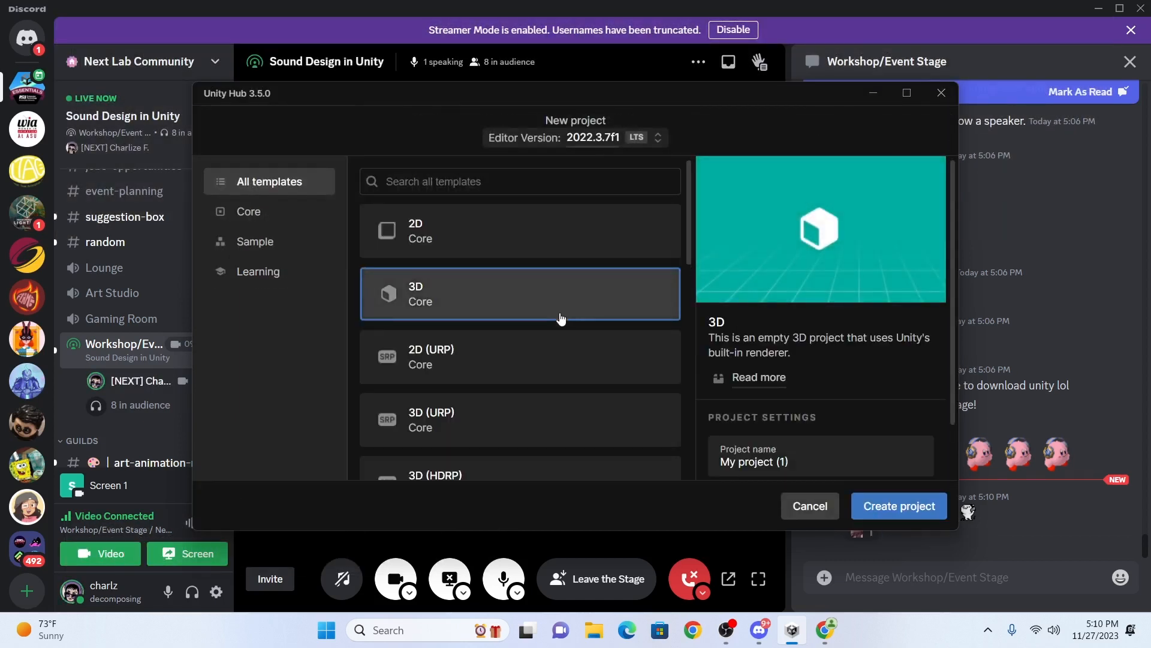
{"action": "left_click", "coordinate": [842, 460]}
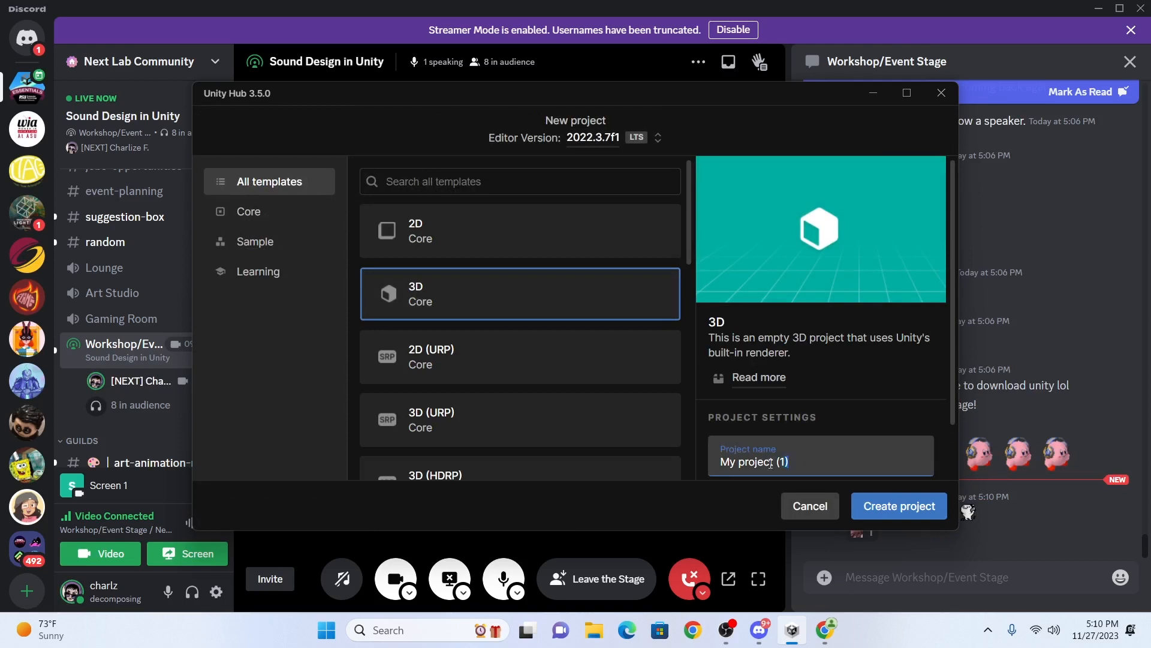
{"action": "type", "text": "S"}
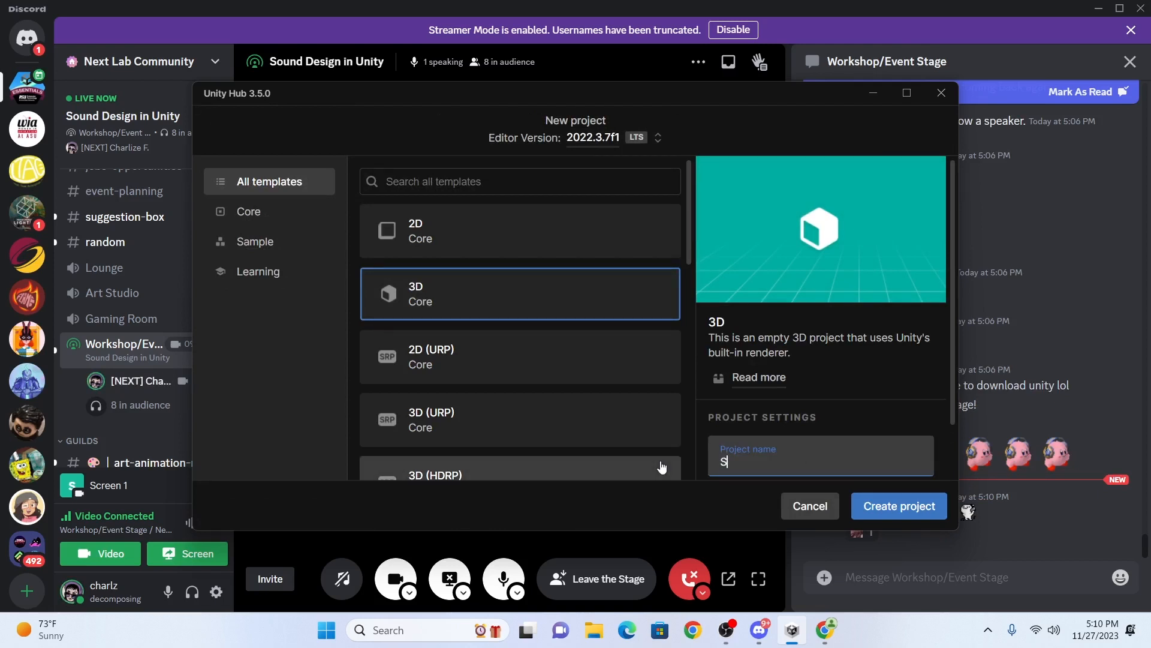
{"action": "type", "text": "ound Design "}
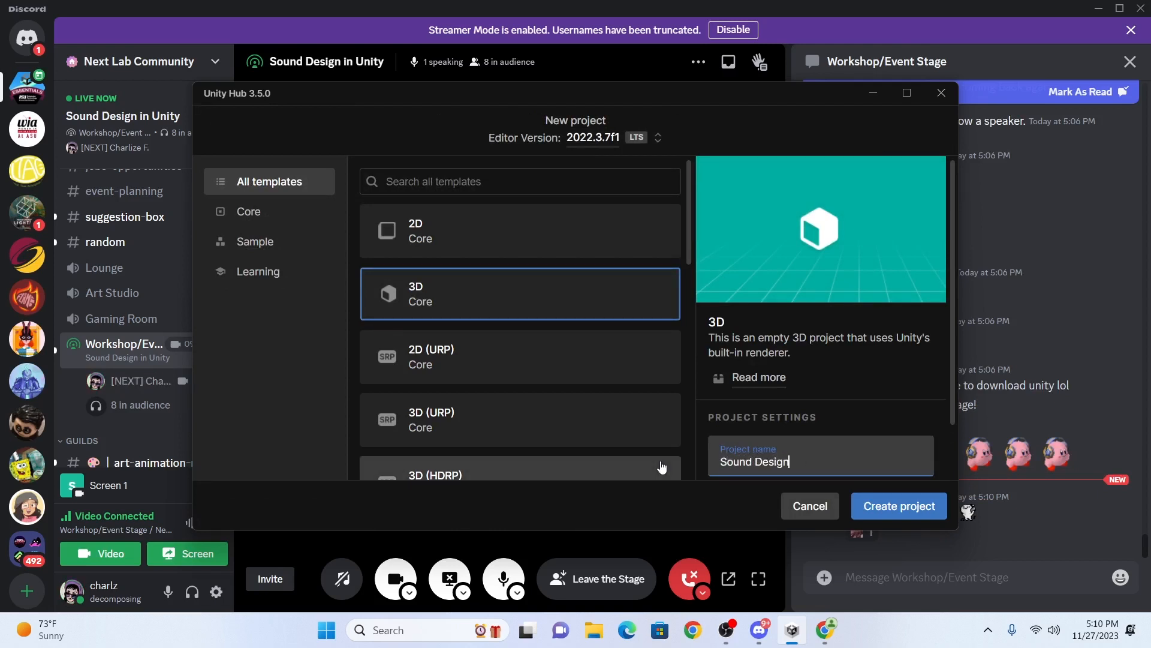
{"action": "type", "text": "P2P"}
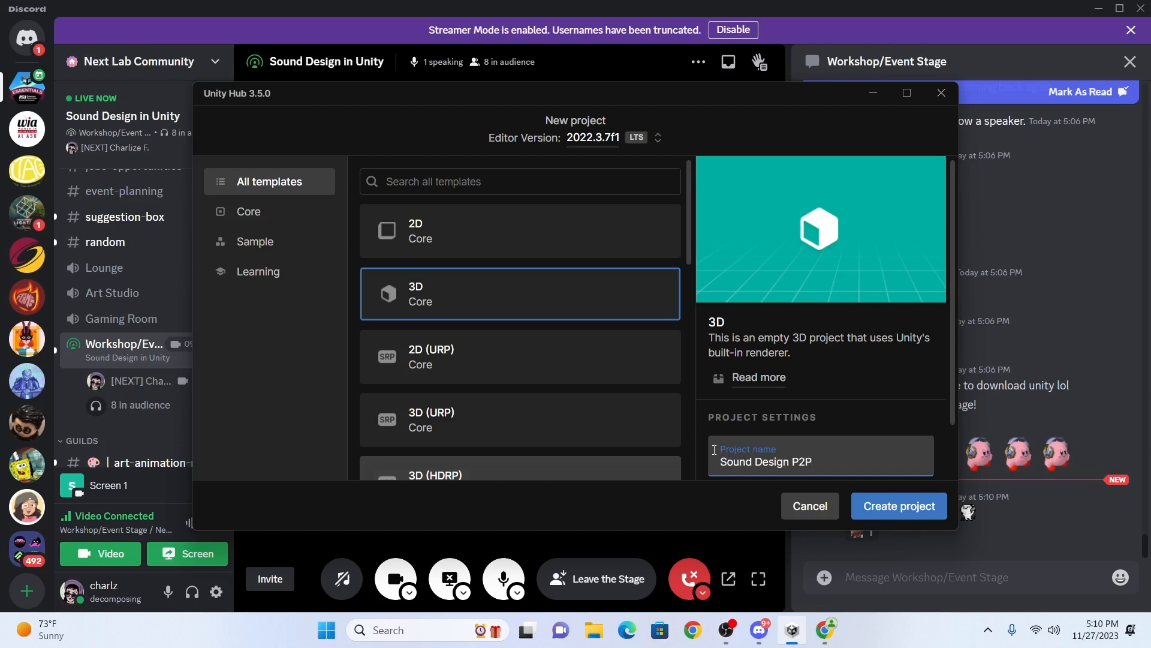
{"action": "left_click", "coordinate": [913, 511]}
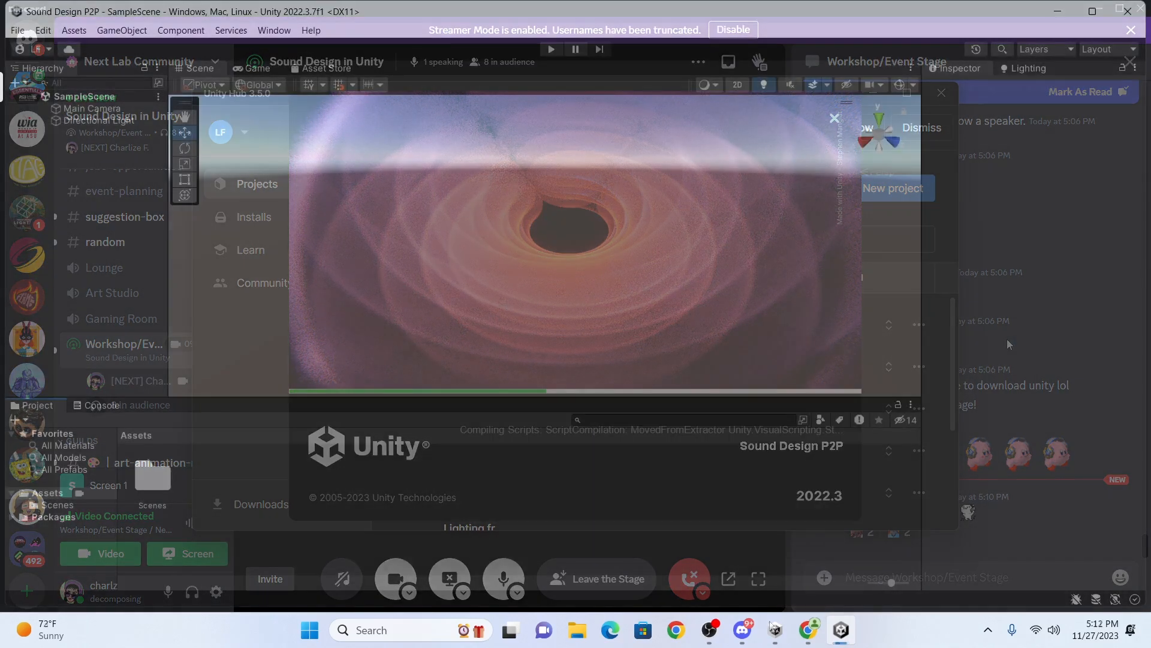
Open the SoundDesigninUnityp2p package from the Downloads folder as a custom package import.
{"action": "mouse_move", "coordinate": [775, 634]}
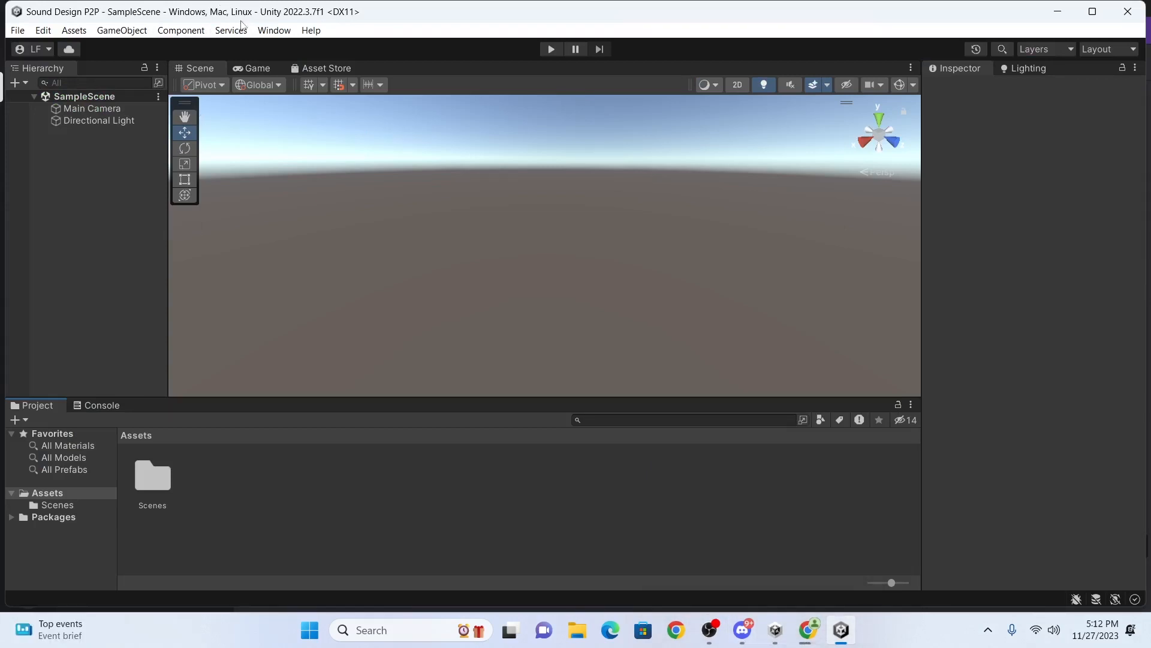
{"action": "left_click", "coordinate": [73, 30]}
{"action": "mouse_move", "coordinate": [258, 207]}
{"action": "left_click", "coordinate": [336, 207]}
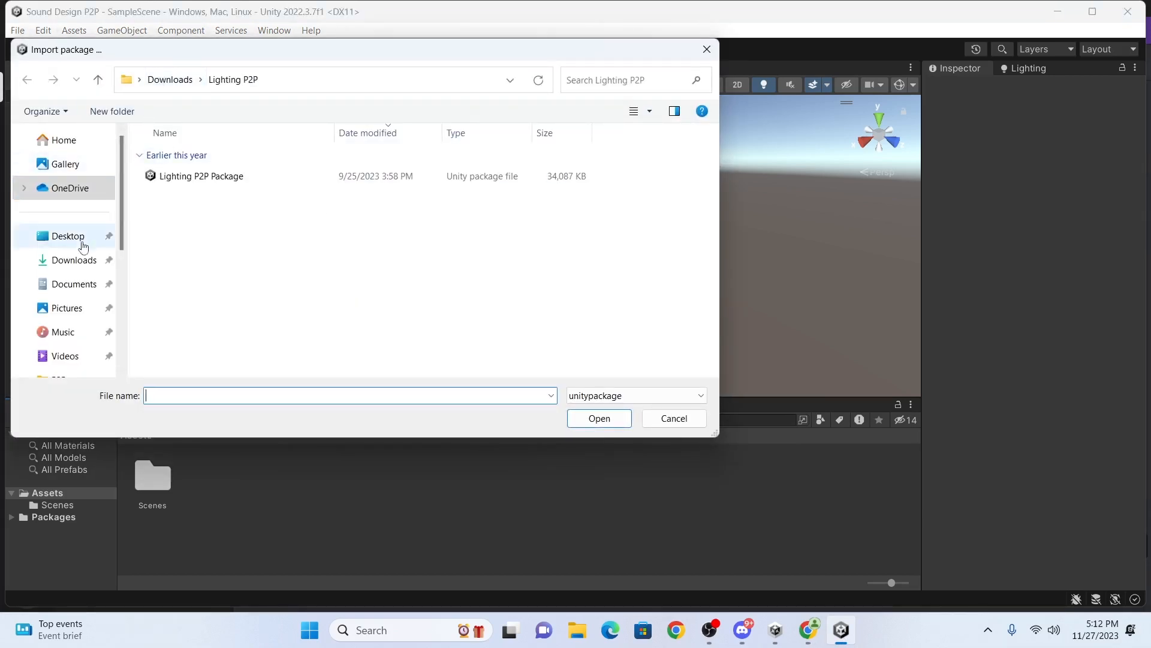
{"action": "left_click", "coordinate": [80, 260]}
{"action": "left_click", "coordinate": [219, 176]}
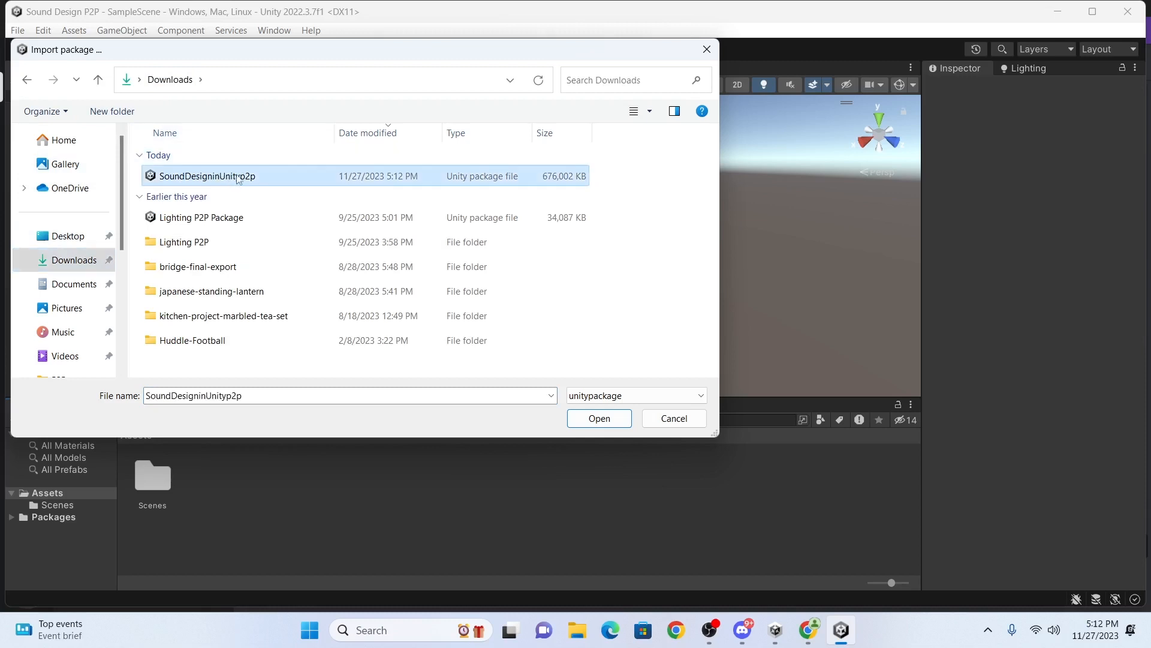
{"action": "left_click", "coordinate": [586, 422]}
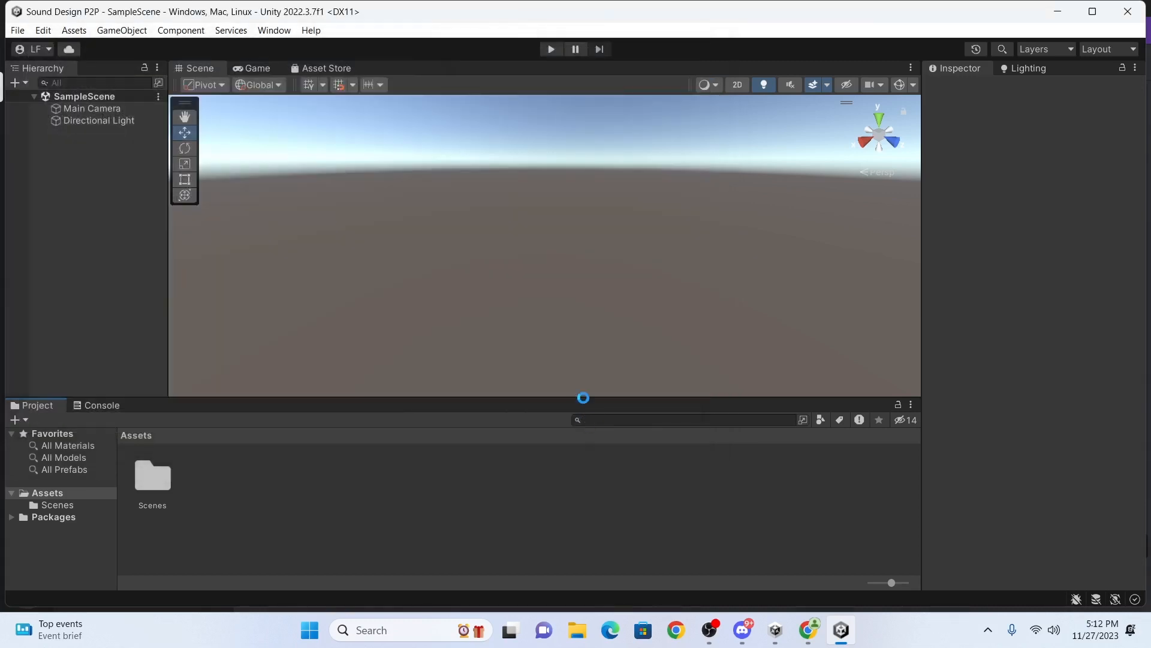
Switch to File Explorer, open the Downloads folder and try to bring the sound design package into the project's assets.
{"action": "left_click", "coordinate": [579, 629]}
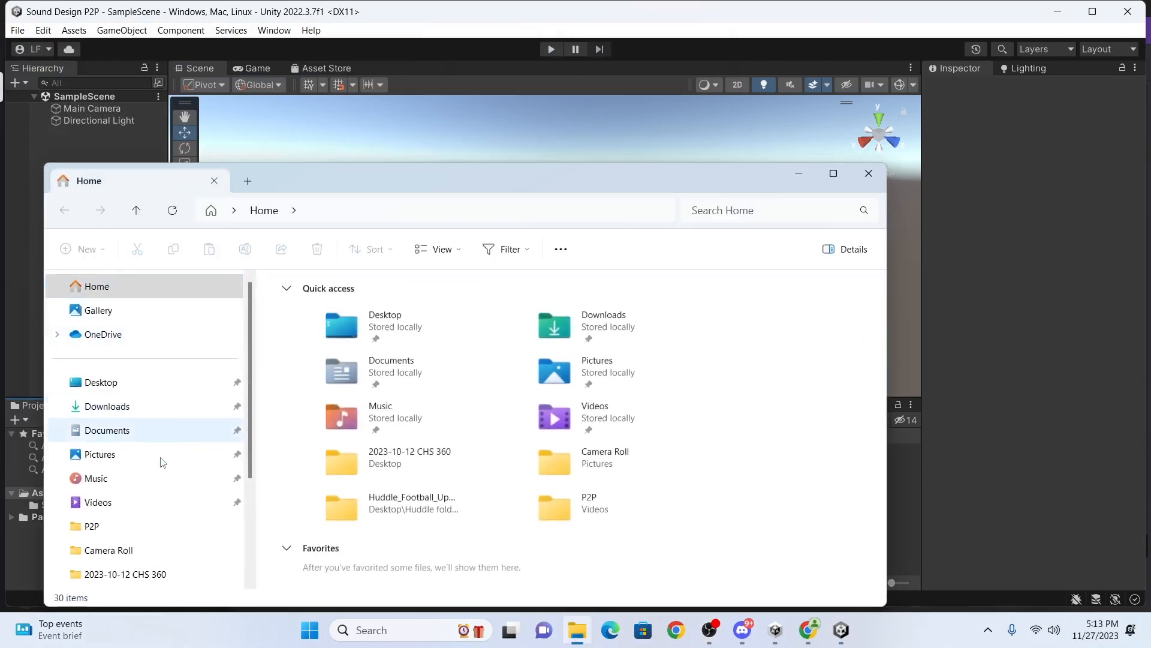
{"action": "scroll", "coordinate": [157, 474], "scroll_direction": "down", "scroll_amount": 3}
{"action": "scroll", "coordinate": [159, 468], "scroll_direction": "up", "scroll_amount": 3}
{"action": "left_click", "coordinate": [146, 405]}
{"action": "left_click", "coordinate": [368, 323]}
{"action": "left_click_drag", "start_coordinate": [368, 325], "coordinate": [8, 580]}
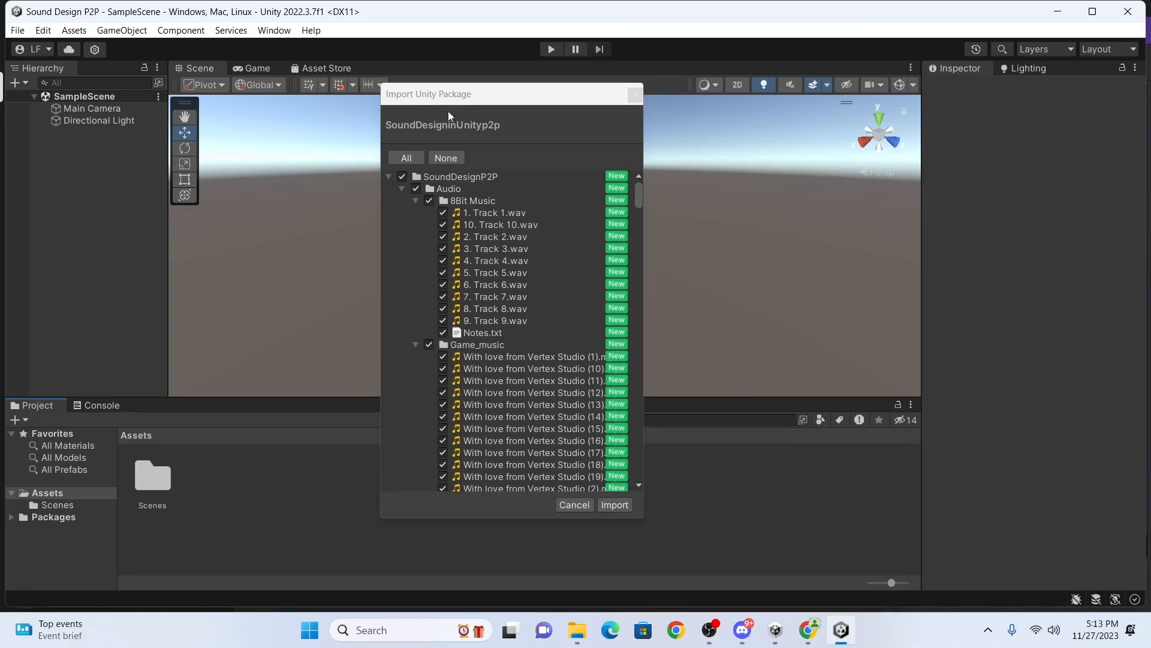
Review the contents of the SoundDesigninUnityp2p package and import all of its items.
{"action": "scroll", "coordinate": [595, 480], "scroll_direction": "down", "scroll_amount": 5}
{"action": "scroll", "coordinate": [607, 419], "scroll_direction": "up", "scroll_amount": 5}
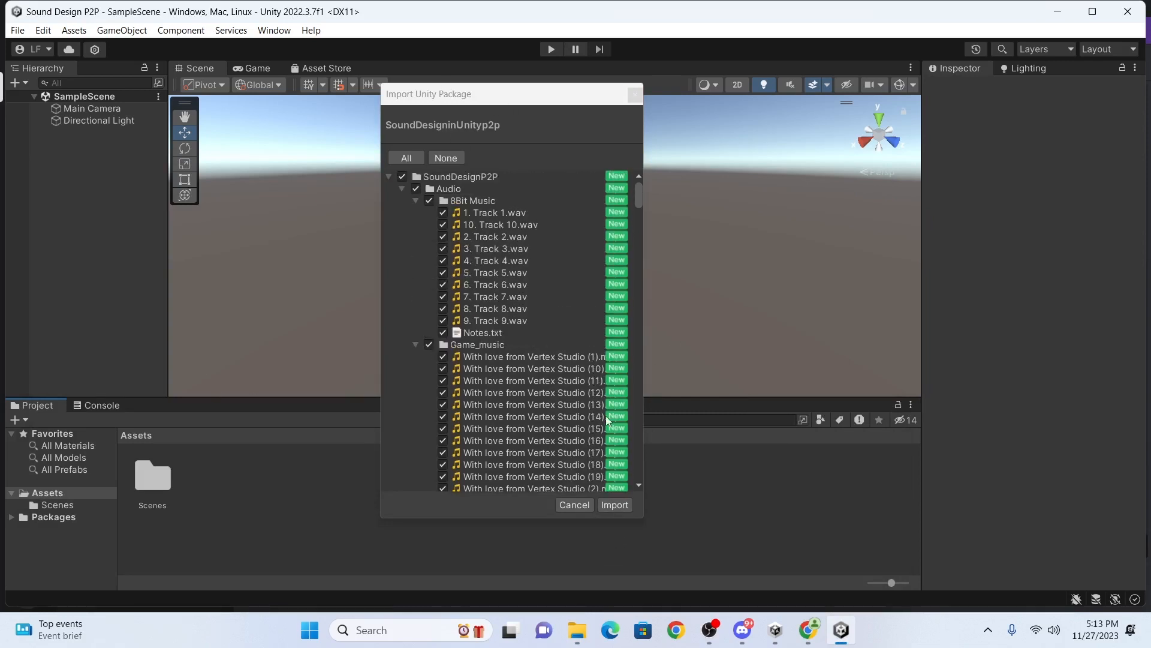
{"action": "left_click", "coordinate": [615, 505]}
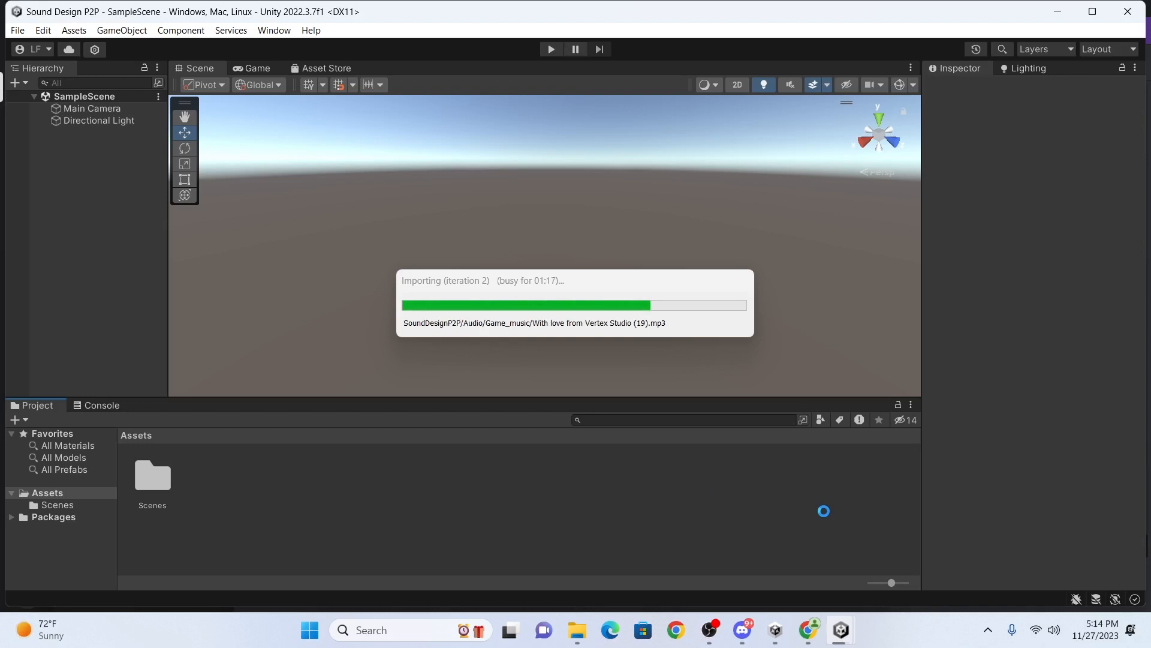
Switch to Chrome and open the Unity Asset Store website in a new tab.
{"action": "left_click", "coordinate": [817, 636]}
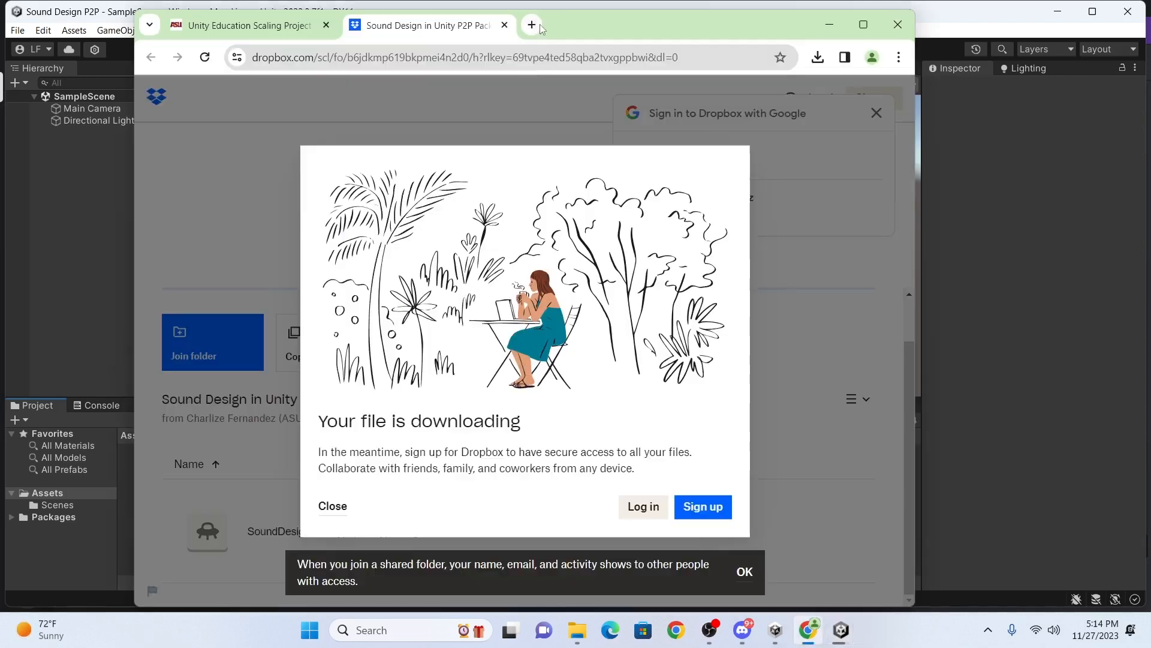
{"action": "left_click", "coordinate": [529, 25]}
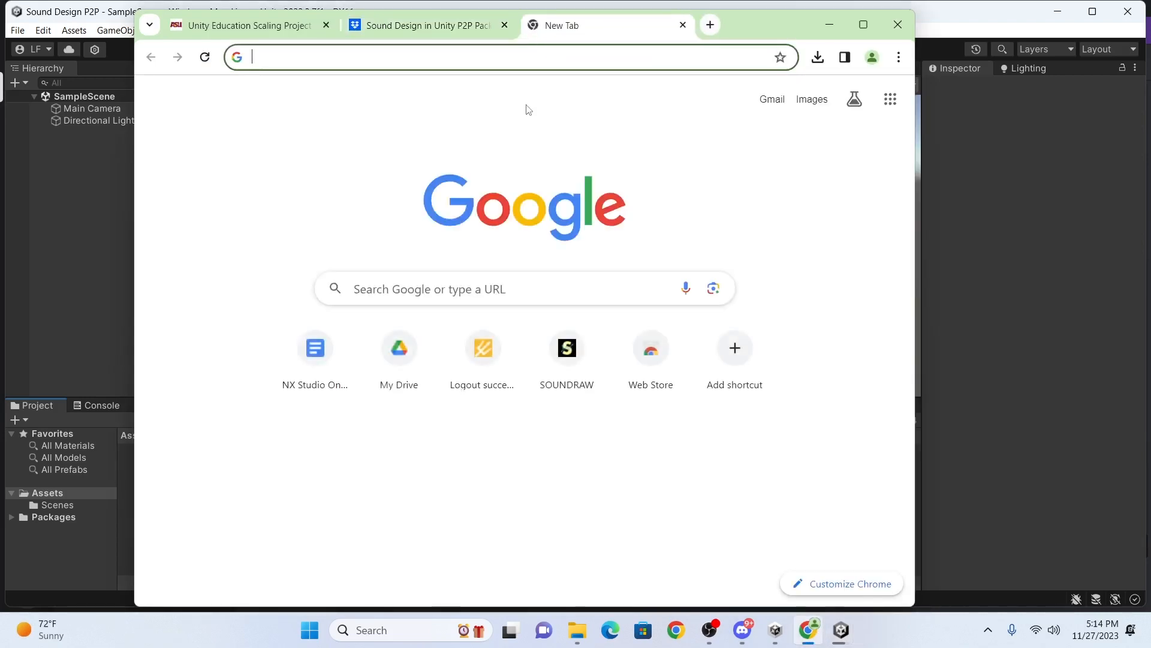
{"action": "type", "text": "unity asset"}
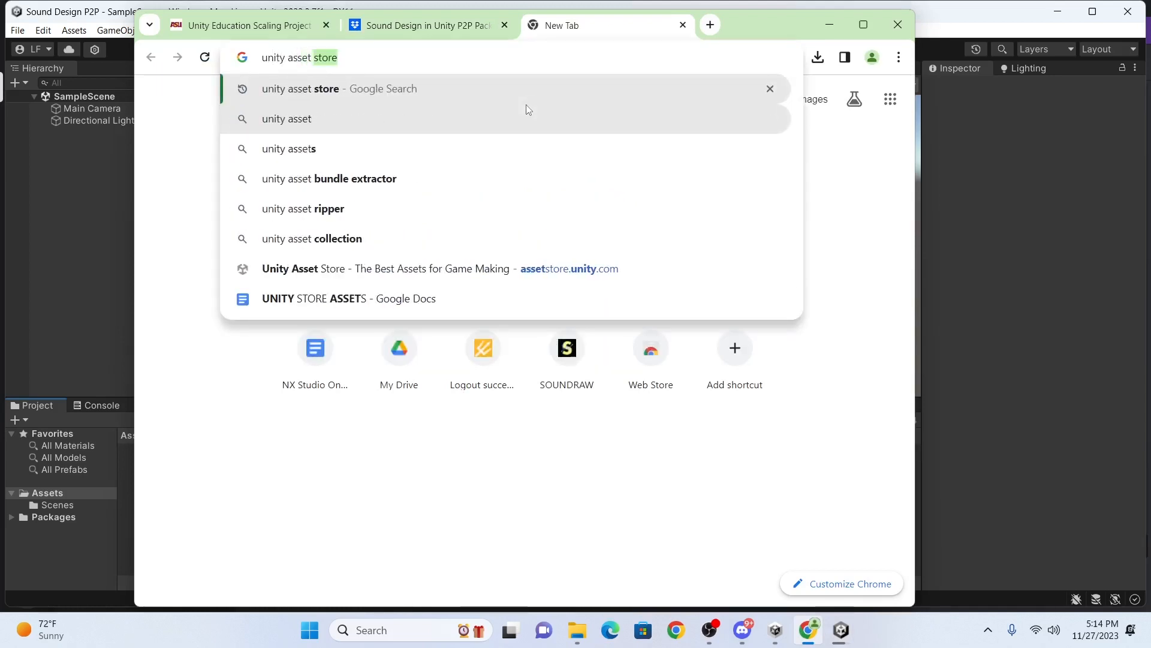
{"action": "left_click", "coordinate": [432, 268]}
Search the Asset Store for "horror room" and restrict the results to free assets.
{"action": "left_click", "coordinate": [484, 152]}
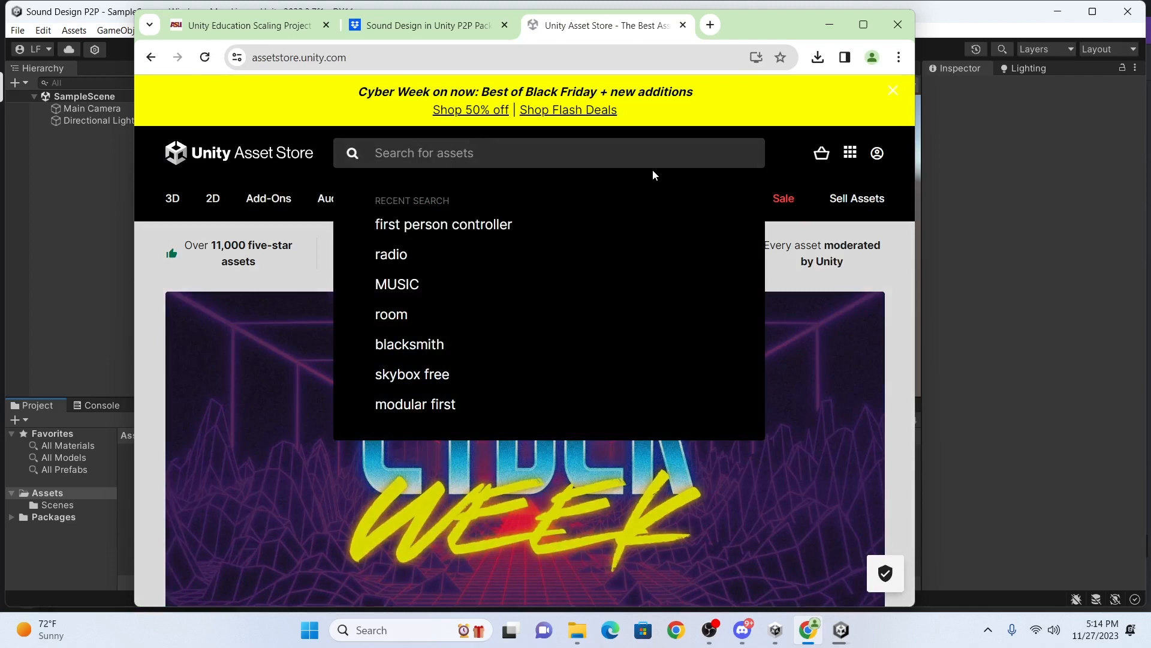
{"action": "type", "text": "horr"}
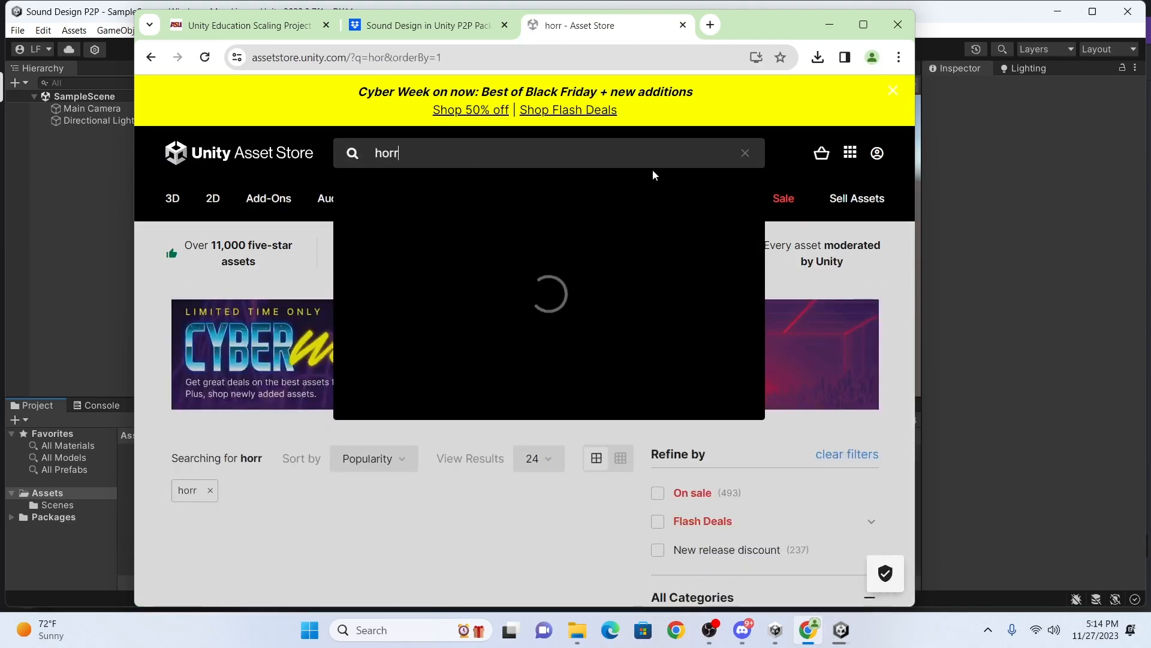
{"action": "type", "text": "or room"}
{"action": "scroll", "coordinate": [653, 360], "scroll_direction": "down", "scroll_amount": 5}
{"action": "left_click", "coordinate": [699, 504]}
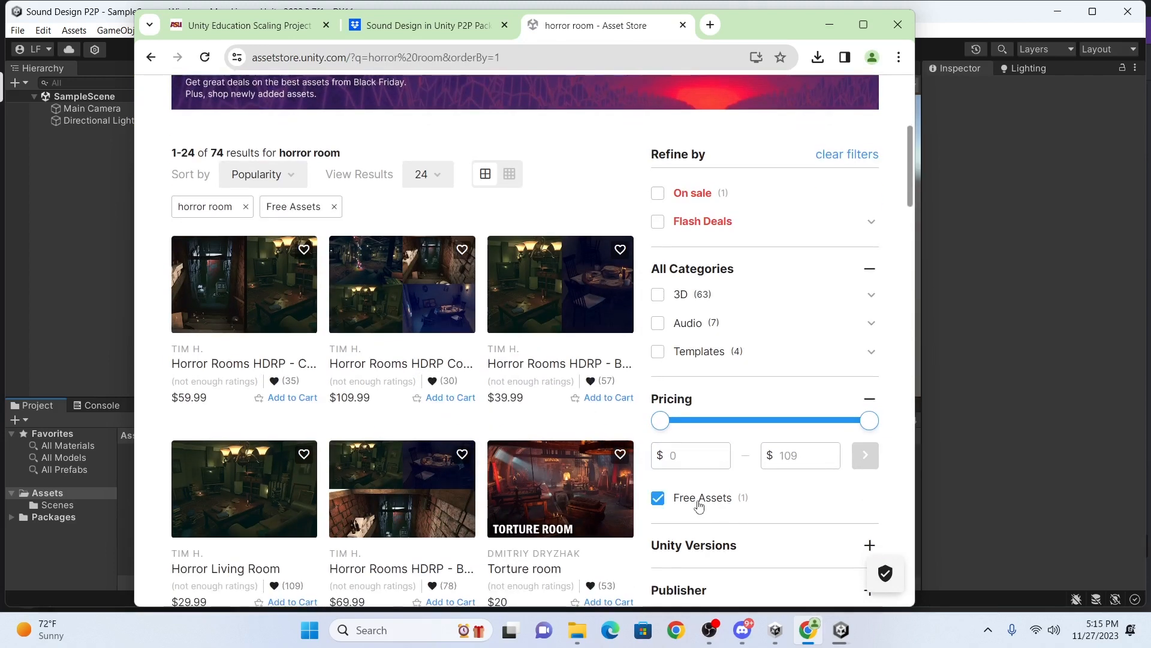
{"action": "scroll", "coordinate": [616, 383], "scroll_direction": "down", "scroll_amount": 3}
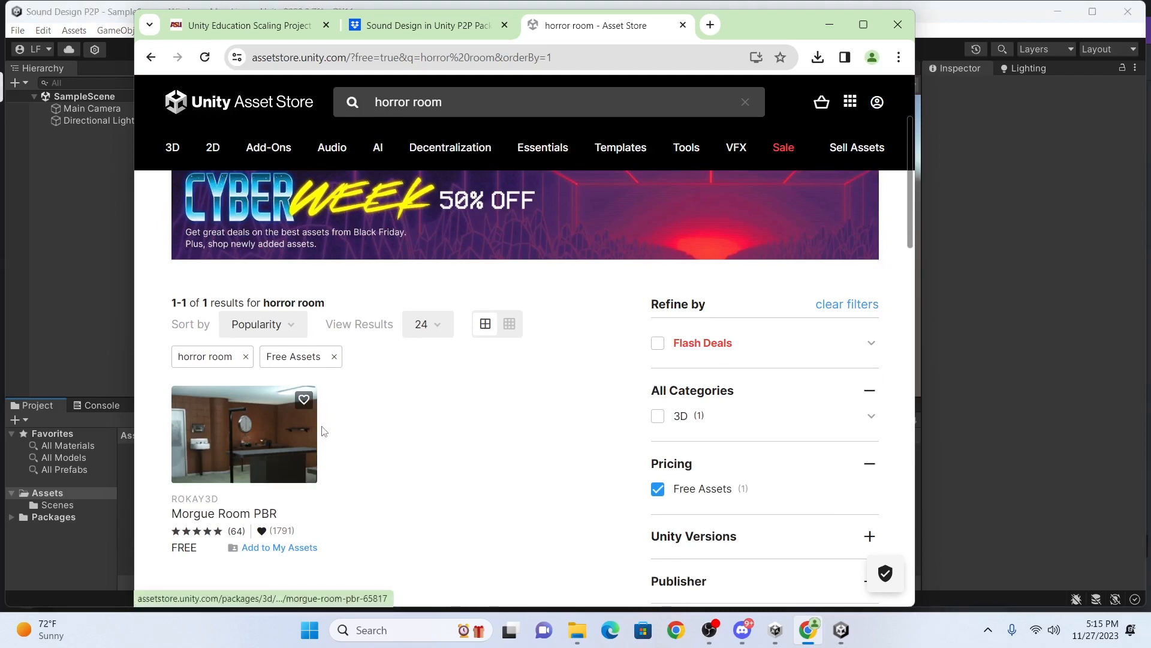
Add the free Morgue Room PBR asset to My Assets and accept the Asset Store terms of service.
{"action": "mouse_move", "coordinate": [297, 436]}
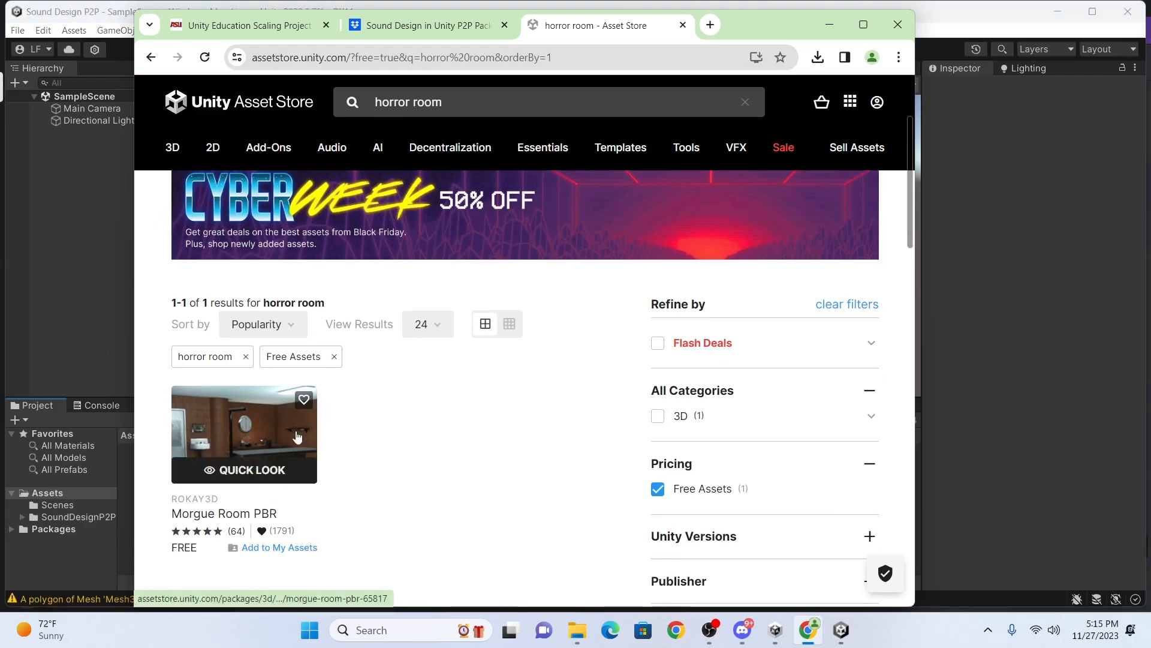
{"action": "left_click", "coordinate": [297, 436]}
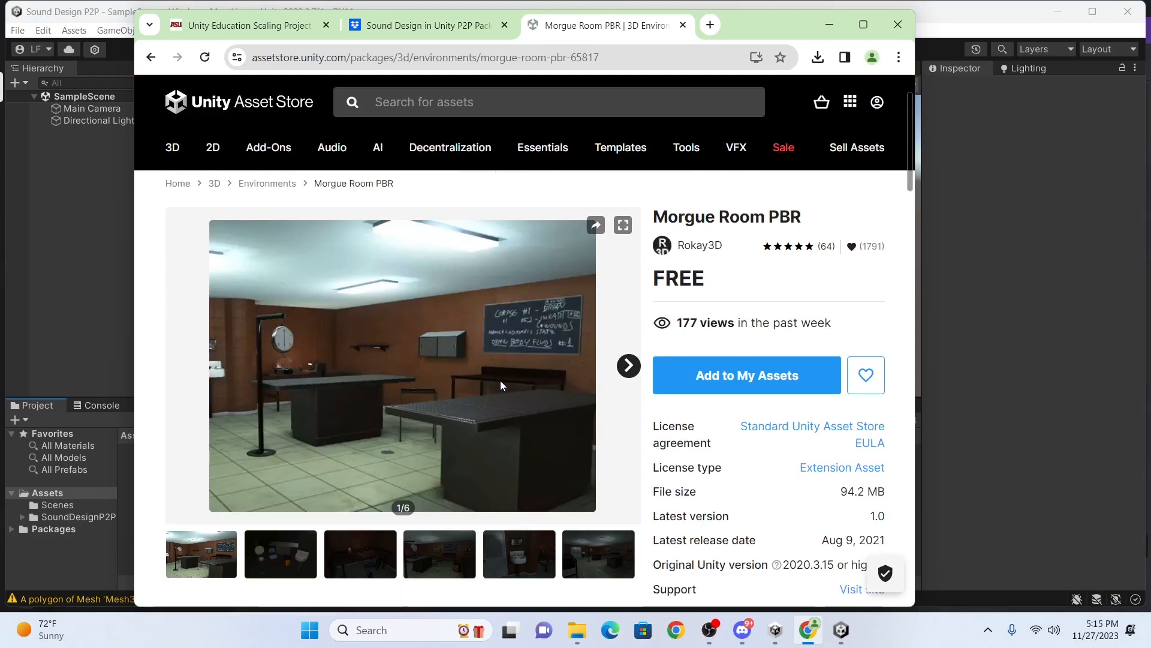
{"action": "left_click", "coordinate": [804, 378]}
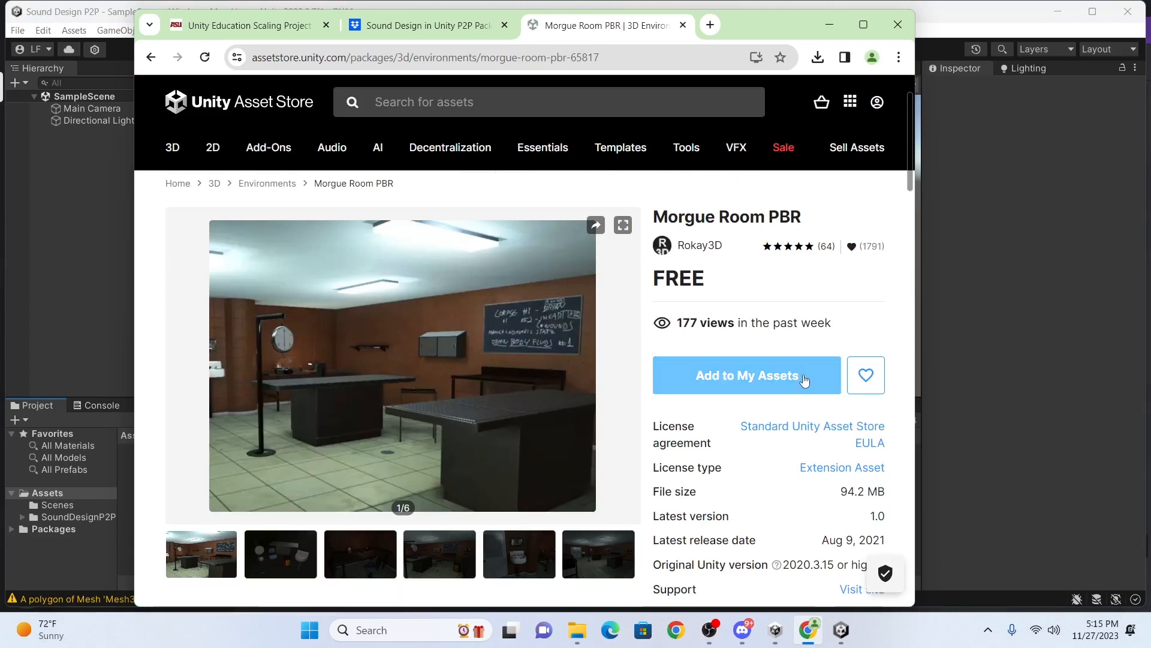
{"action": "scroll", "coordinate": [809, 375], "scroll_direction": "down", "scroll_amount": 1}
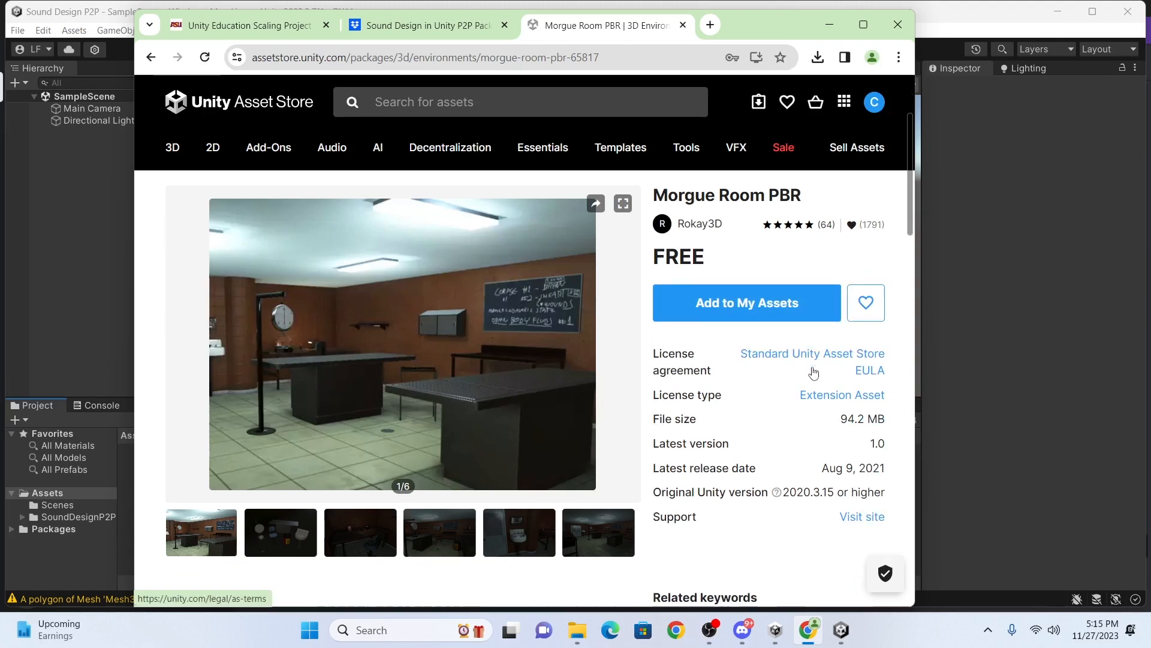
{"action": "left_click", "coordinate": [761, 304]}
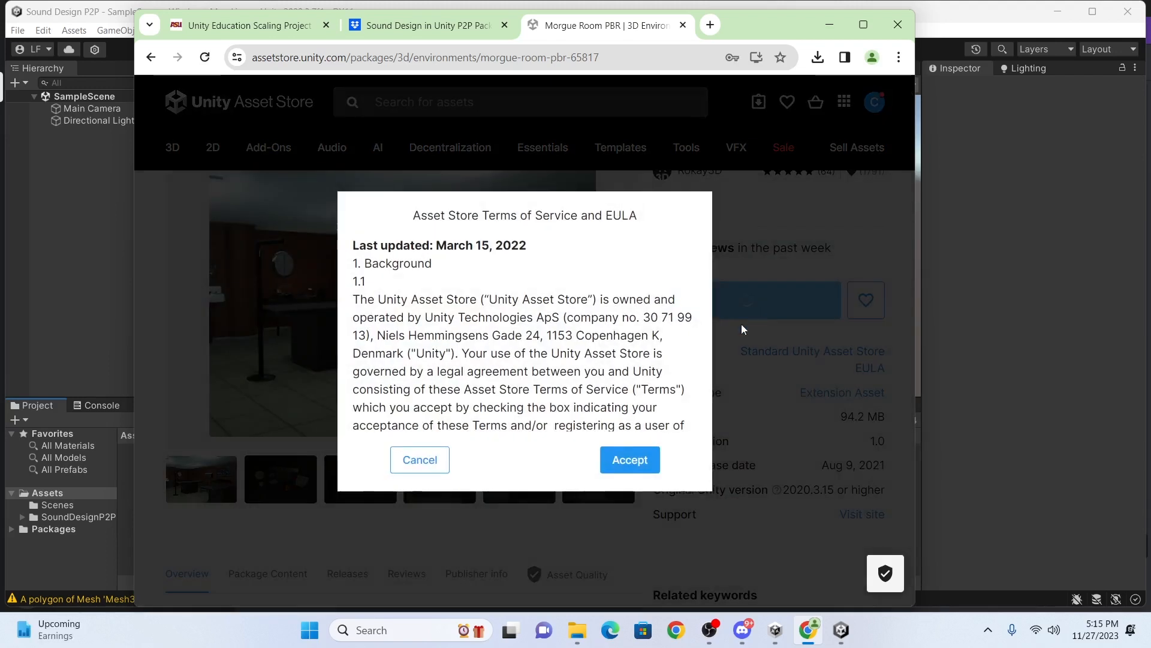
{"action": "left_click", "coordinate": [618, 468]}
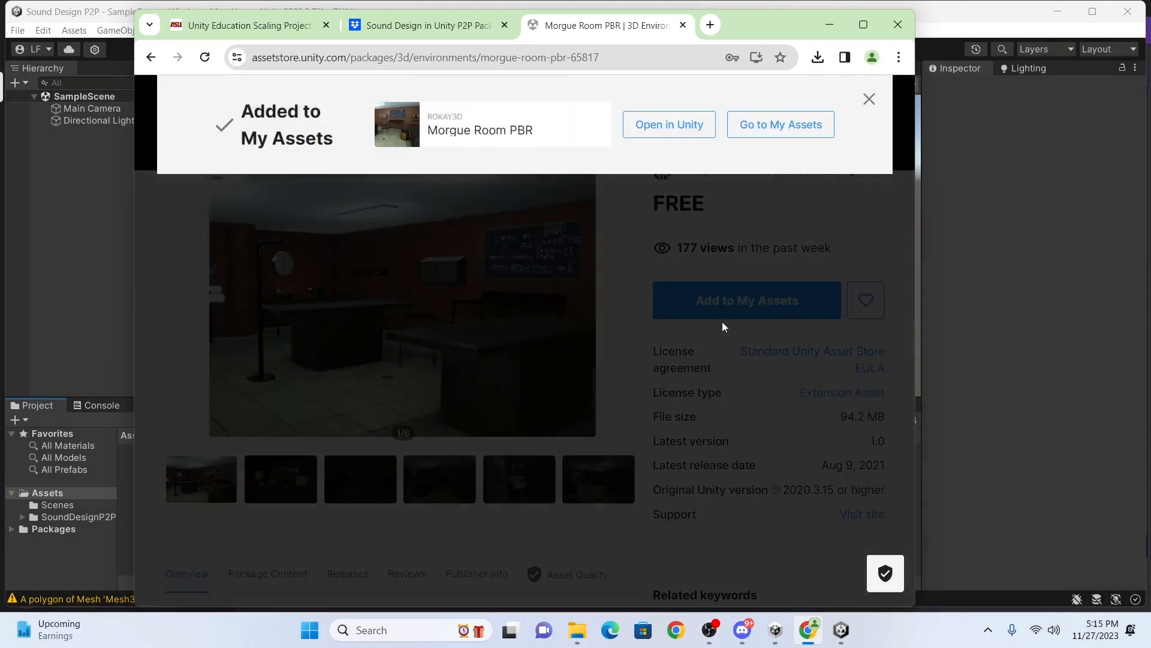
Open Morgue Room PBR in Unity, download and import the full package, and close the Package Manager.
{"action": "left_click", "coordinate": [678, 130]}
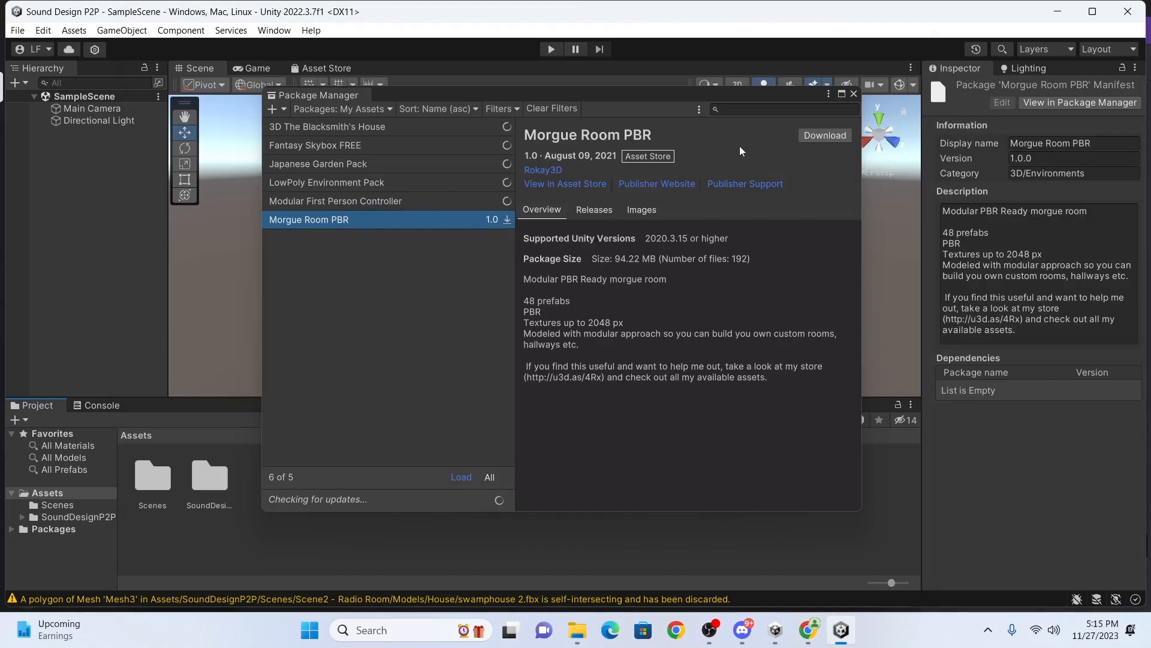
{"action": "left_click", "coordinate": [840, 141]}
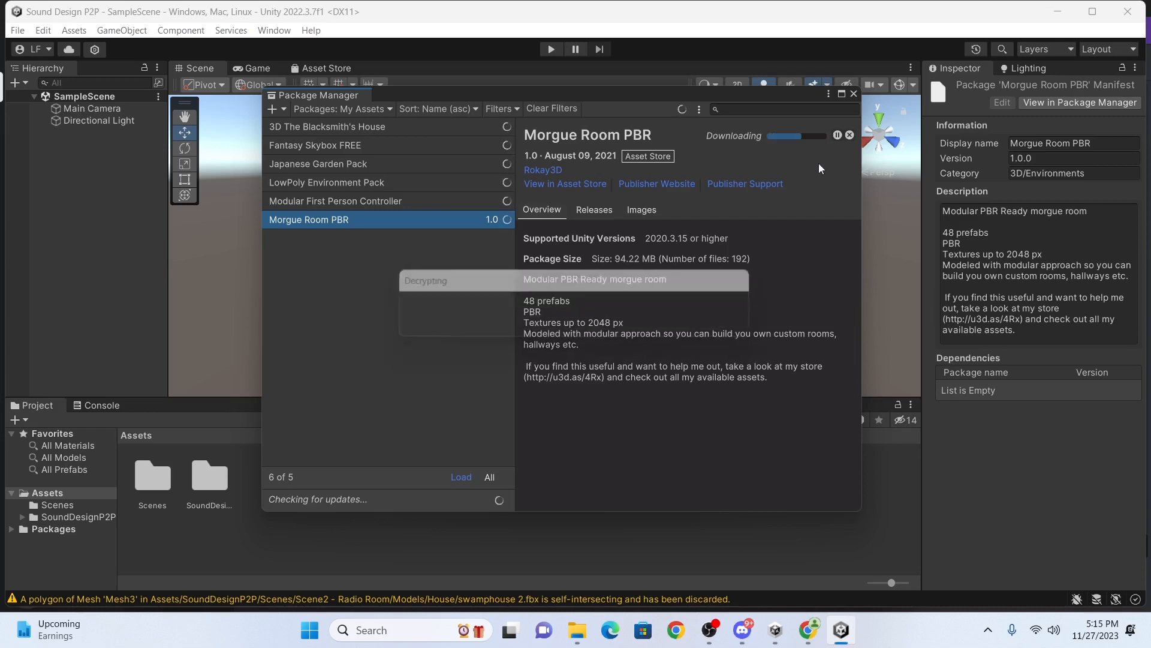
{"action": "left_click", "coordinate": [749, 135]}
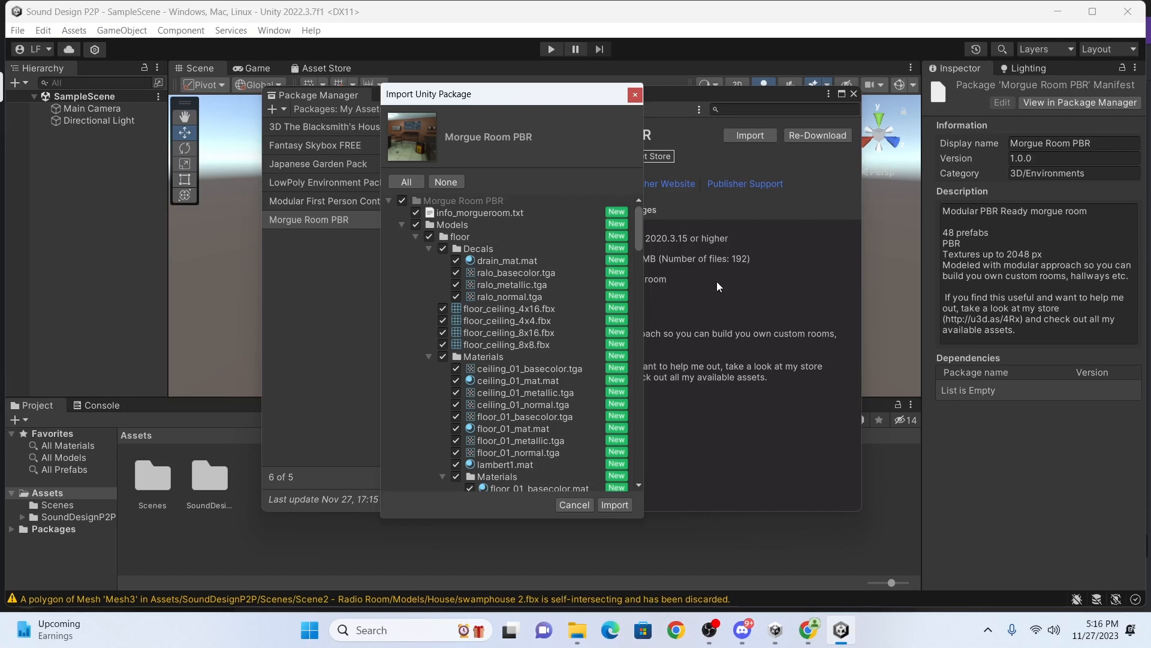
{"action": "left_click", "coordinate": [617, 505]}
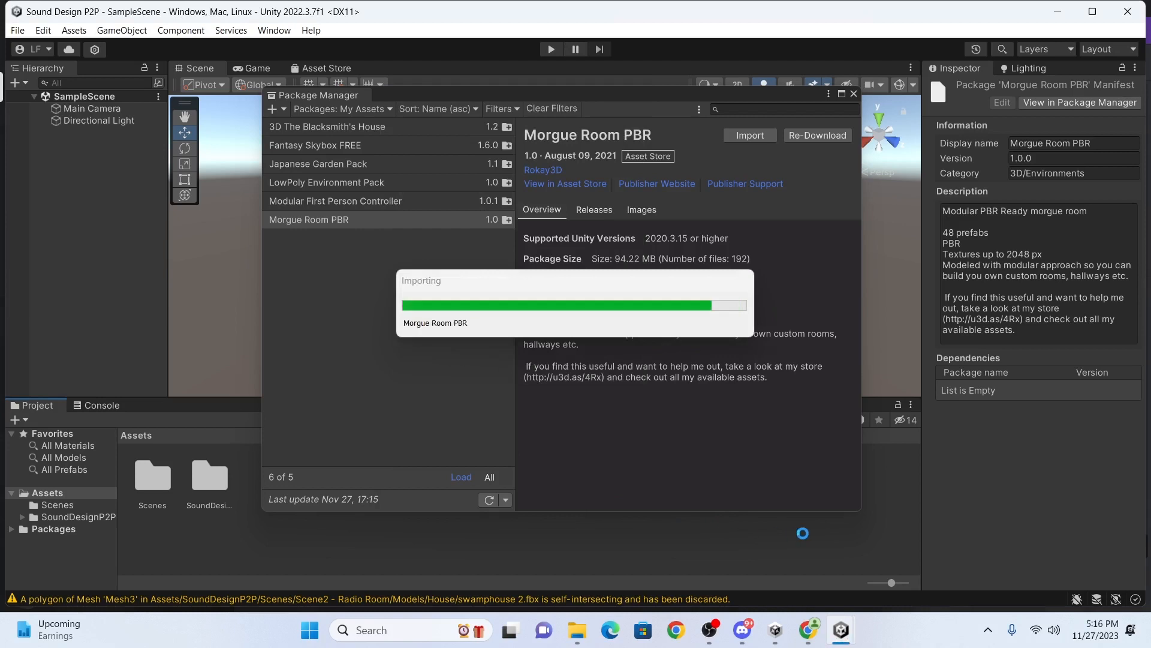
{"action": "left_click", "coordinate": [854, 95]}
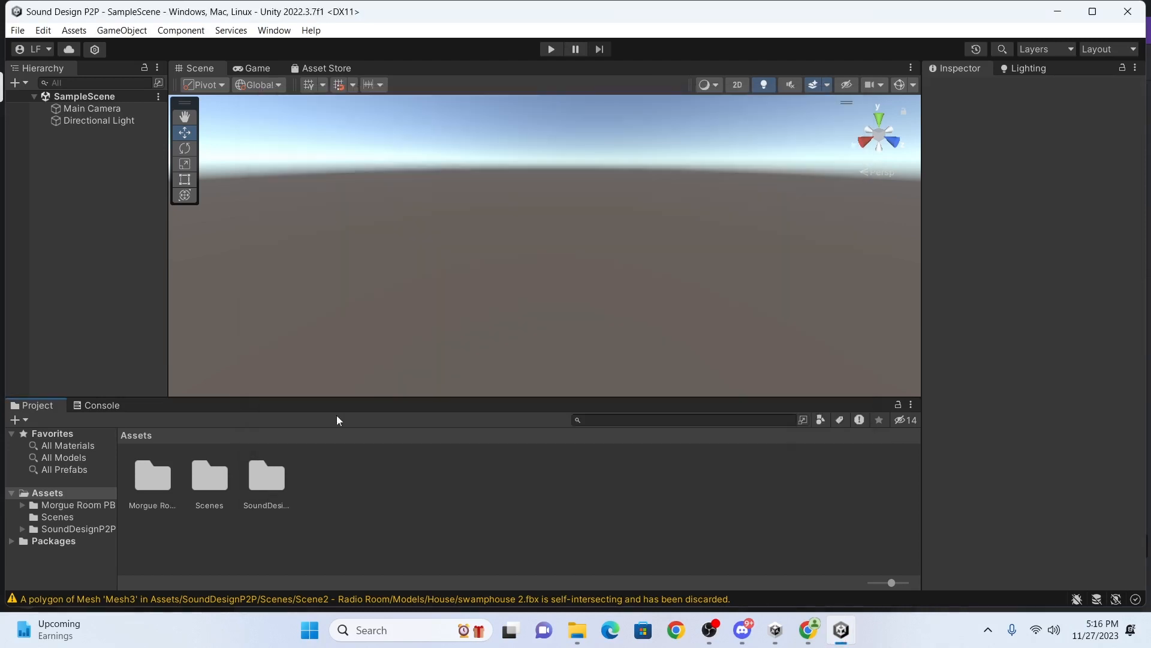
Look through the Morgue Room PBR, Scenes and SoundDesignP2P folders in the project's assets.
{"action": "left_click", "coordinate": [86, 505]}
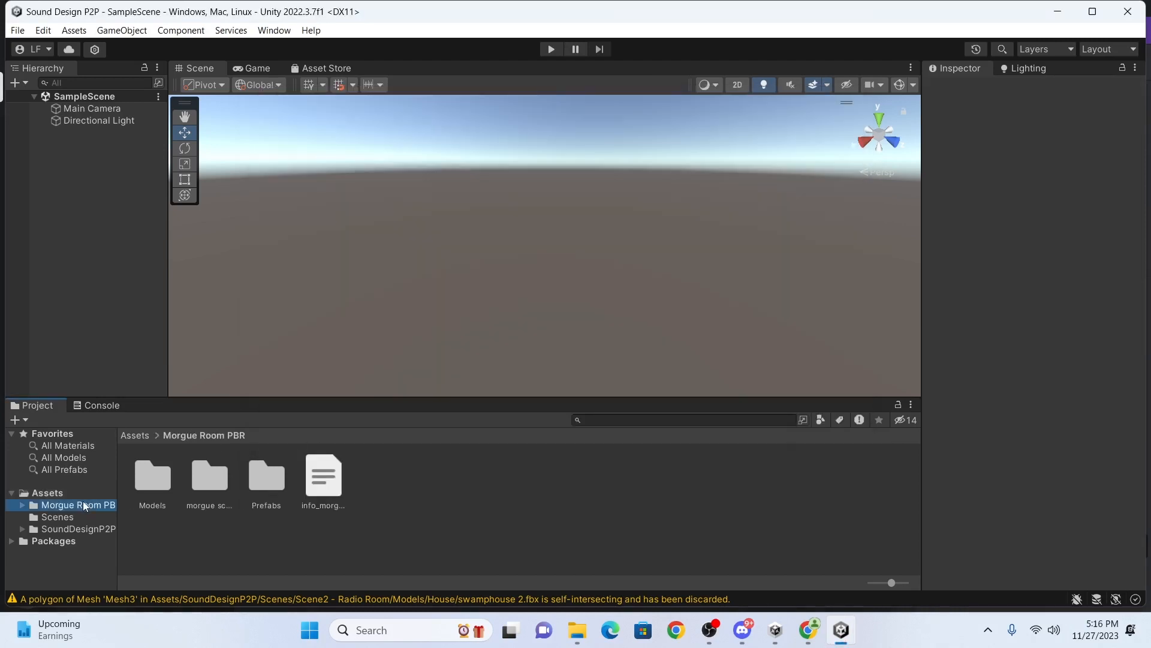
{"action": "left_click", "coordinate": [78, 517]}
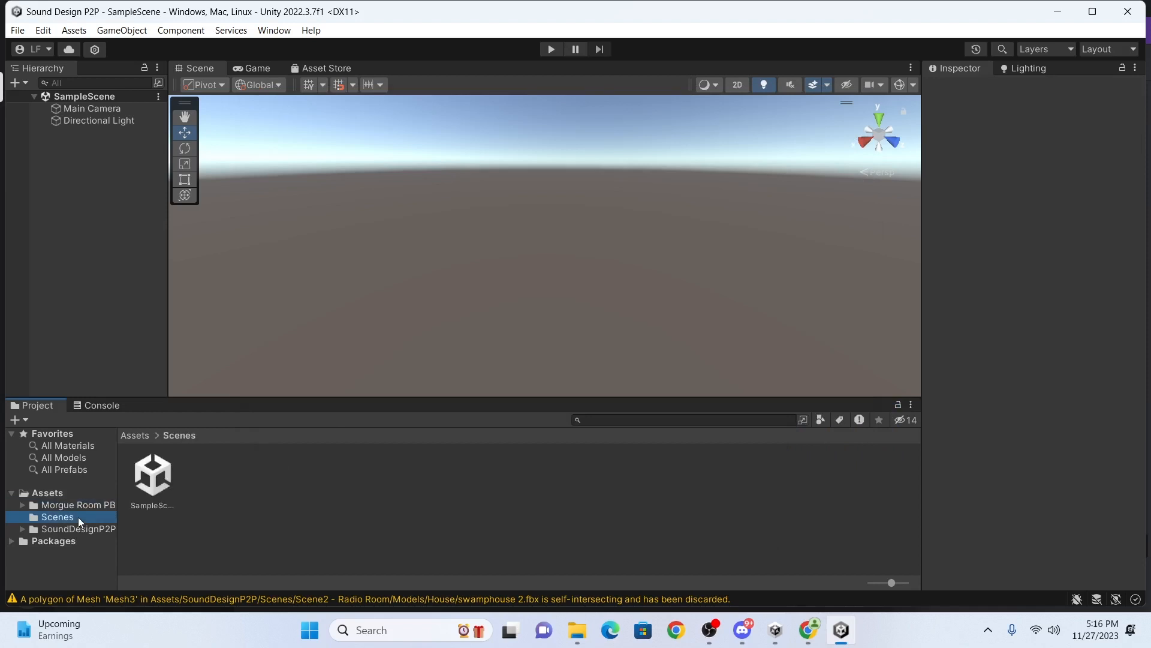
{"action": "left_click", "coordinate": [42, 530]}
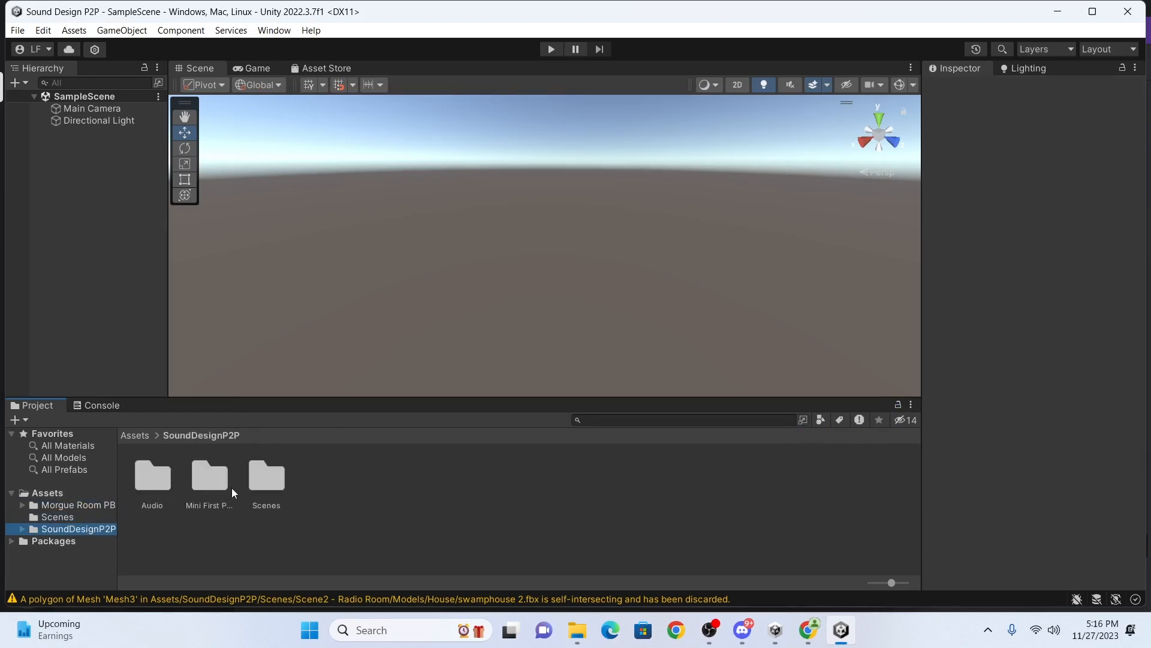
Look through the three scene folders inside SoundDesignP2P's Scenes folder, including Scene1 - RPG Village and Scene2 - Radio Room.
{"action": "double_click", "coordinate": [264, 483]}
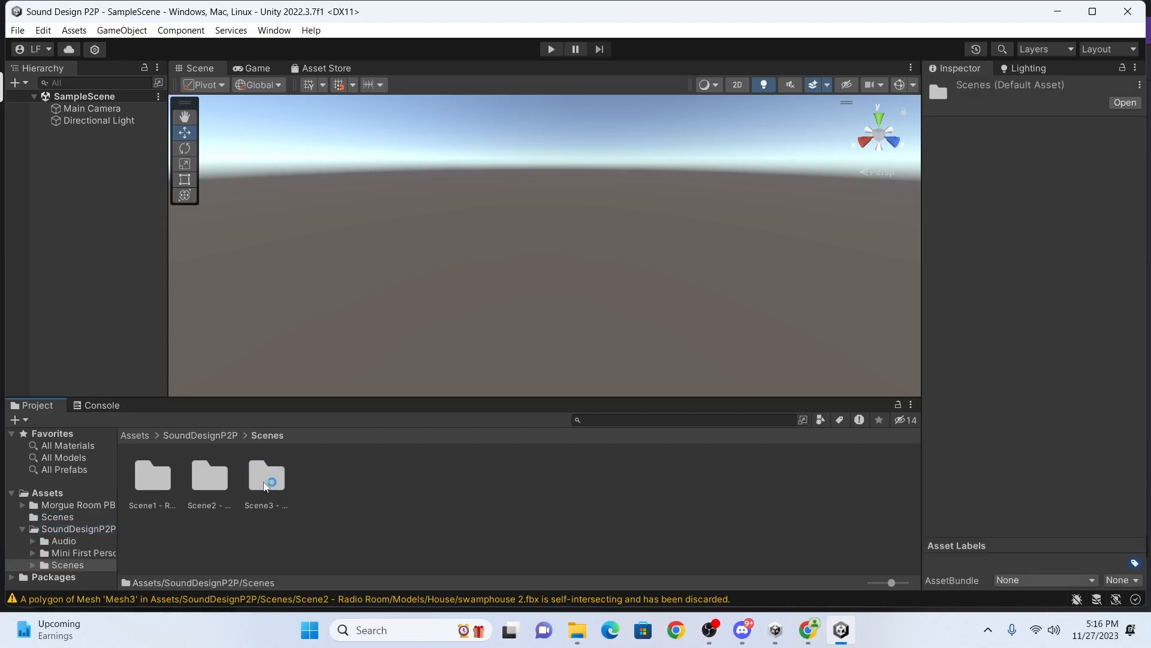
{"action": "left_click", "coordinate": [151, 480]}
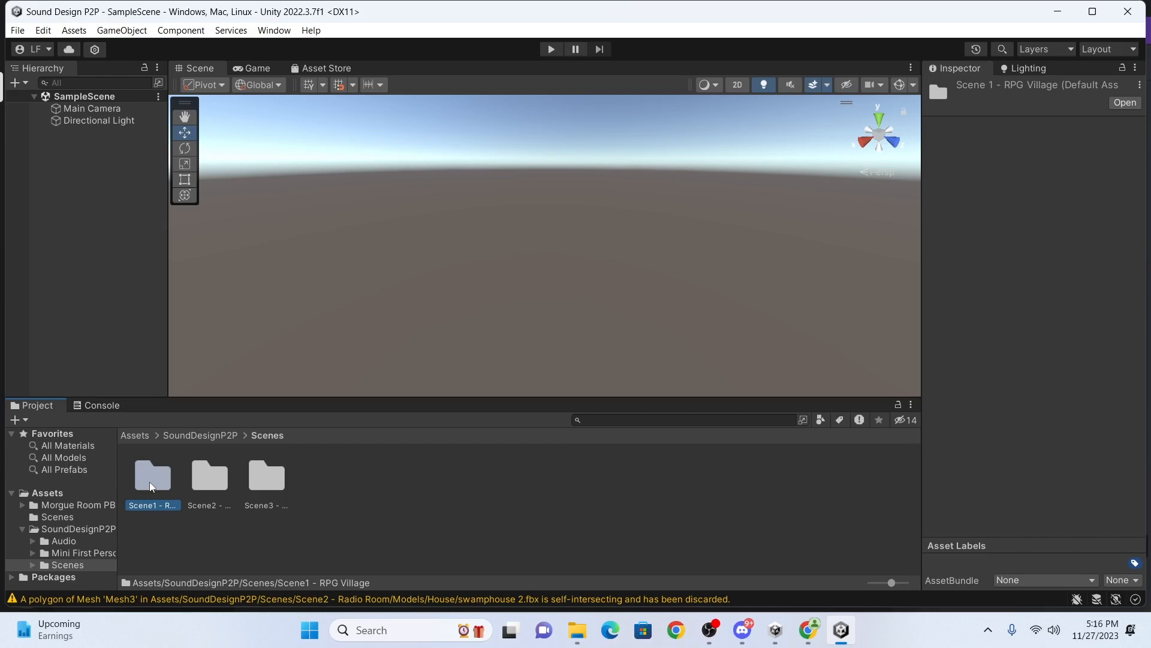
{"action": "left_click", "coordinate": [206, 483]}
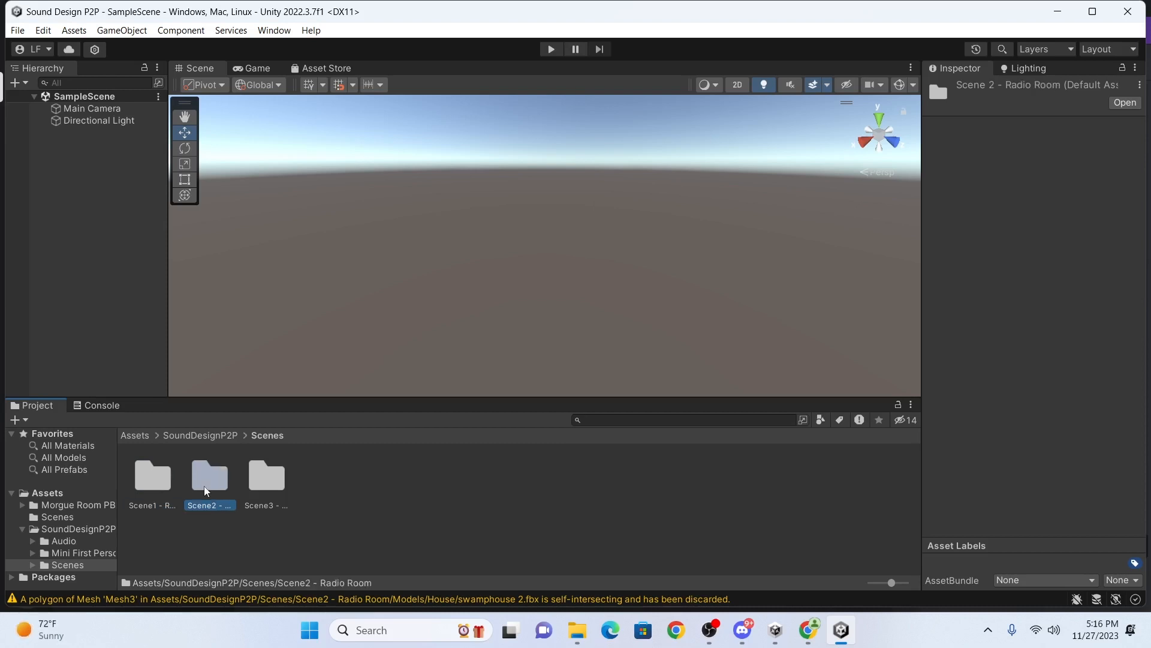
{"action": "left_click", "coordinate": [267, 489]}
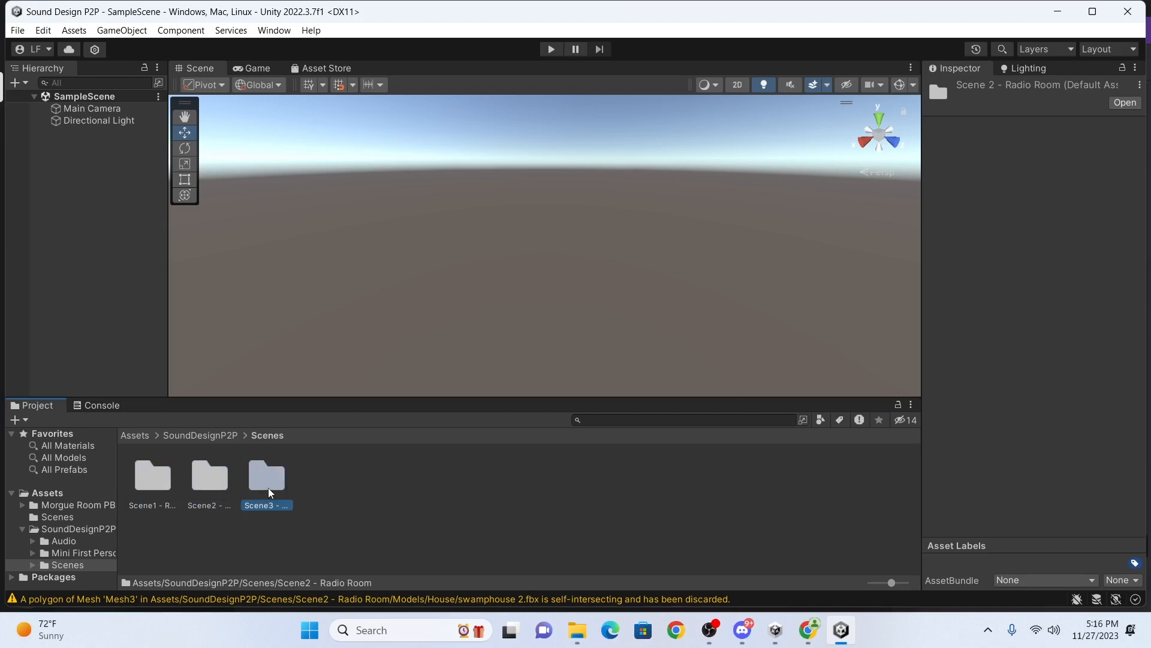
Open the rpgpp_lt_scene_1.0 scene from the Scene folder of Scene1 - RPG Village.
{"action": "double_click", "coordinate": [162, 487]}
{"action": "double_click", "coordinate": [337, 488]}
{"action": "double_click", "coordinate": [150, 480]}
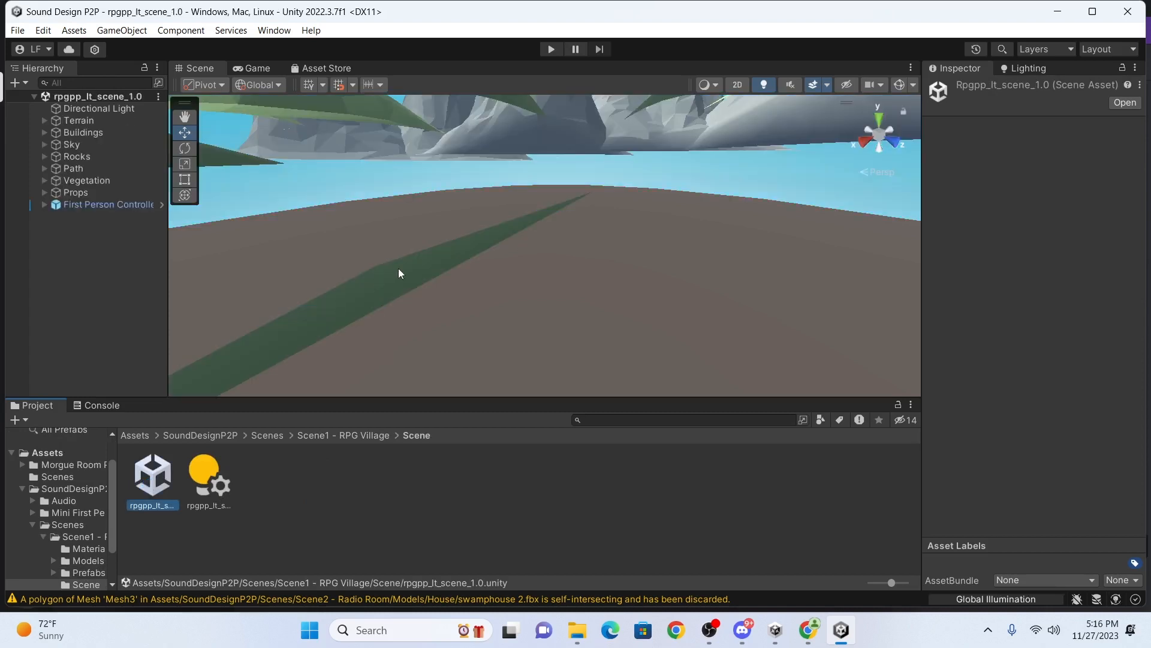
Expand the Vegetation group and frame its Grass object to view the whole village.
{"action": "scroll", "coordinate": [427, 270], "scroll_direction": "down", "scroll_amount": 2}
{"action": "scroll", "coordinate": [429, 264], "scroll_direction": "down", "scroll_amount": 2}
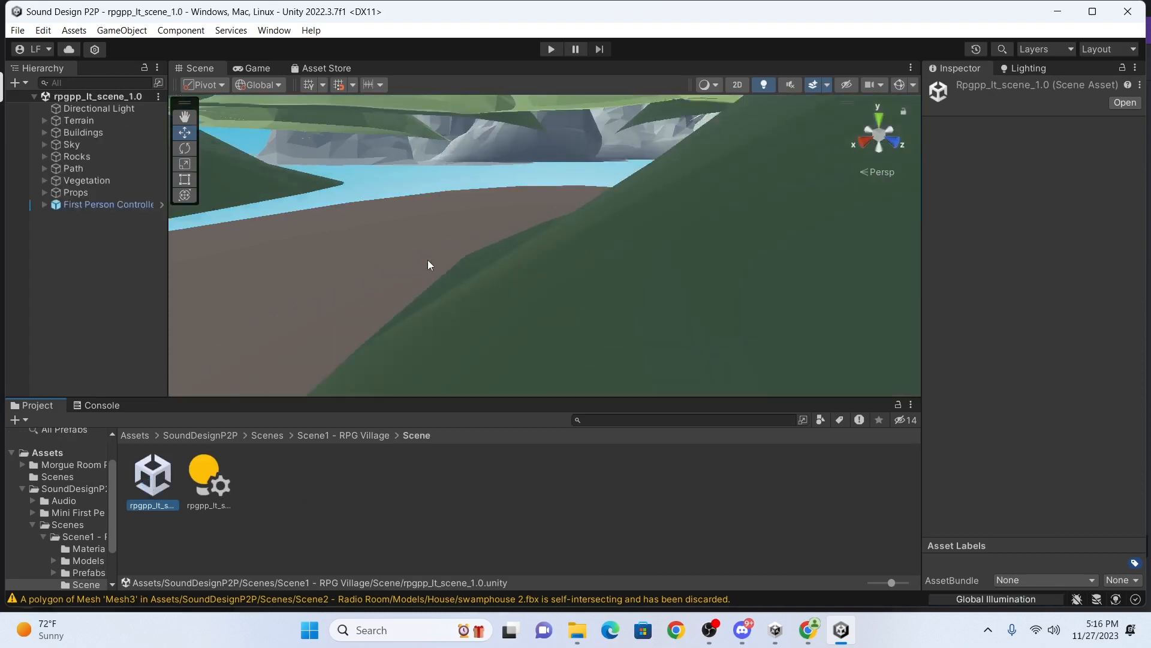
{"action": "scroll", "coordinate": [427, 260], "scroll_direction": "down", "scroll_amount": 4}
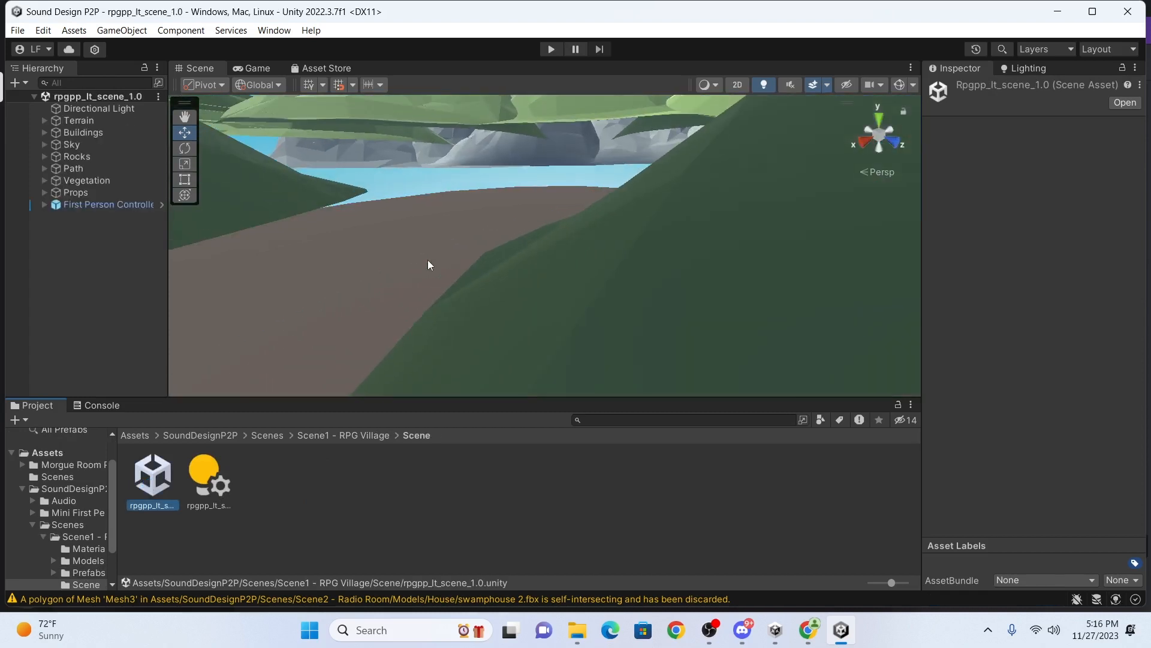
{"action": "left_click", "coordinate": [44, 181]}
{"action": "left_click", "coordinate": [90, 204]}
{"action": "key", "text": "f"}
{"action": "scroll", "coordinate": [578, 265], "scroll_direction": "up", "scroll_amount": 6}
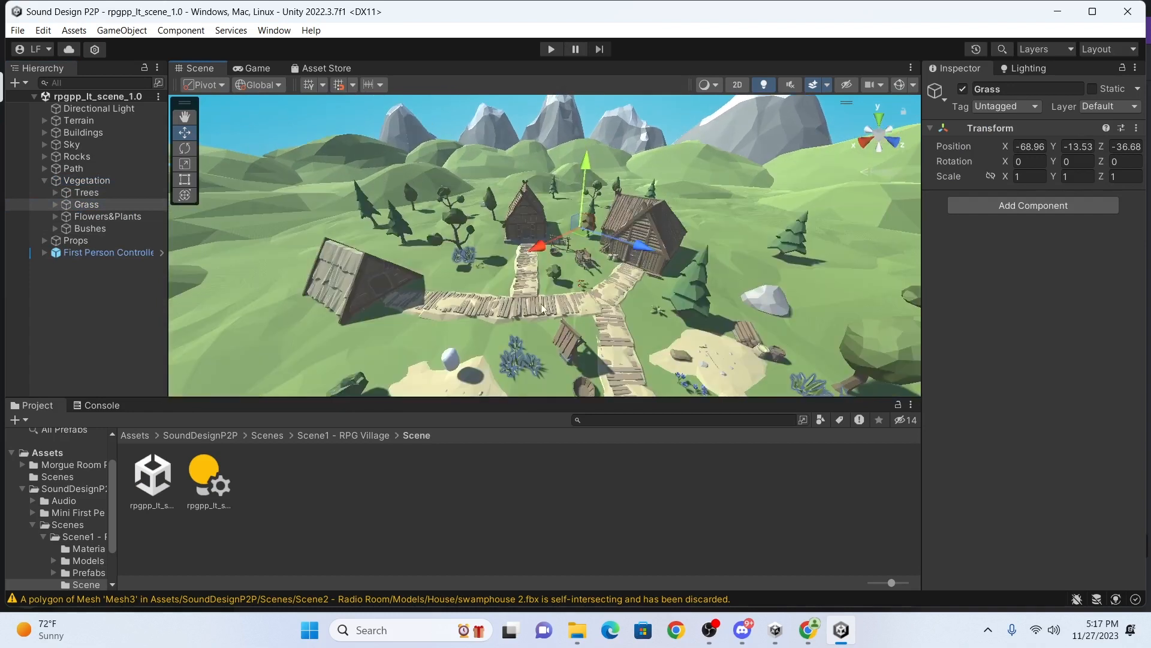
{"action": "middle_click_drag", "start_coordinate": [543, 309], "coordinate": [538, 267]}
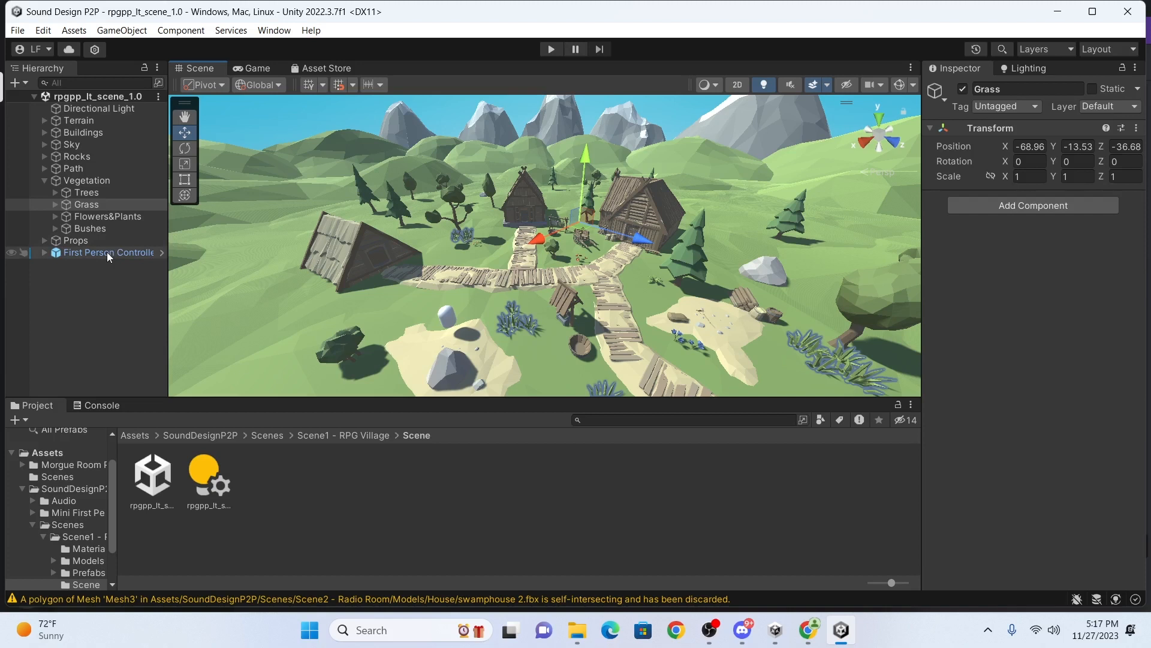
Collapse the expanded SoundDesignP2P folders and show the contents of the Morgue Room PBR folder.
{"action": "left_click", "coordinate": [21, 489]}
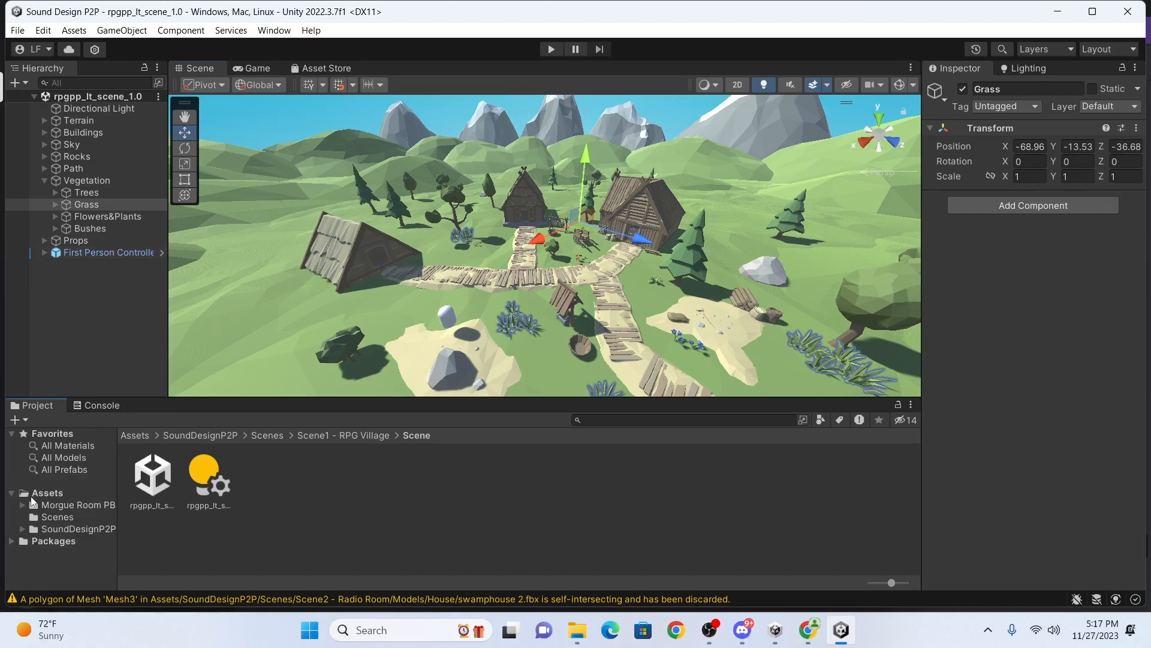
{"action": "left_click", "coordinate": [71, 507]}
Switch to the Unity Asset Store in Chrome and search for "first person controller".
{"action": "mouse_move", "coordinate": [809, 636]}
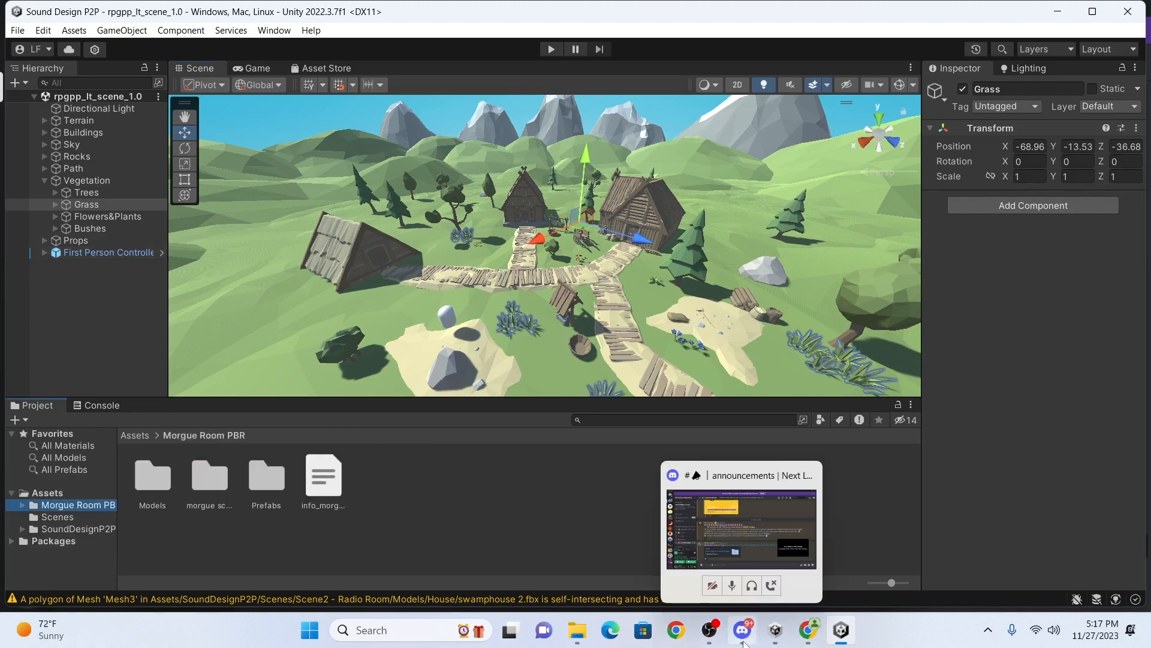
{"action": "left_click", "coordinate": [811, 559]}
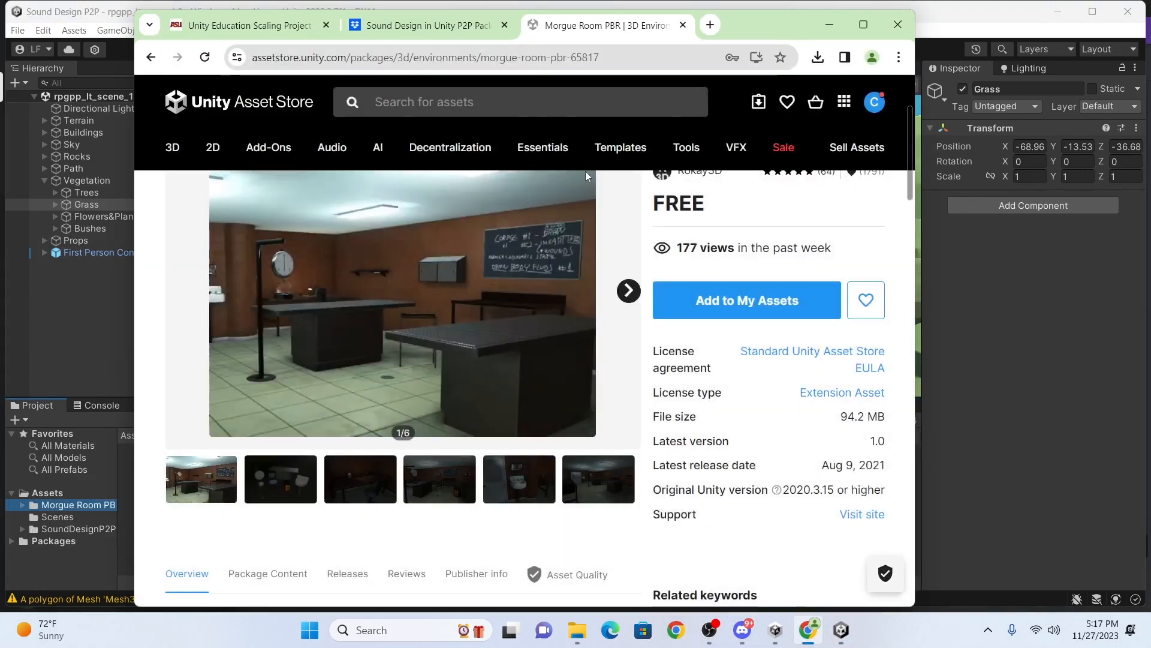
{"action": "left_click", "coordinate": [540, 103]}
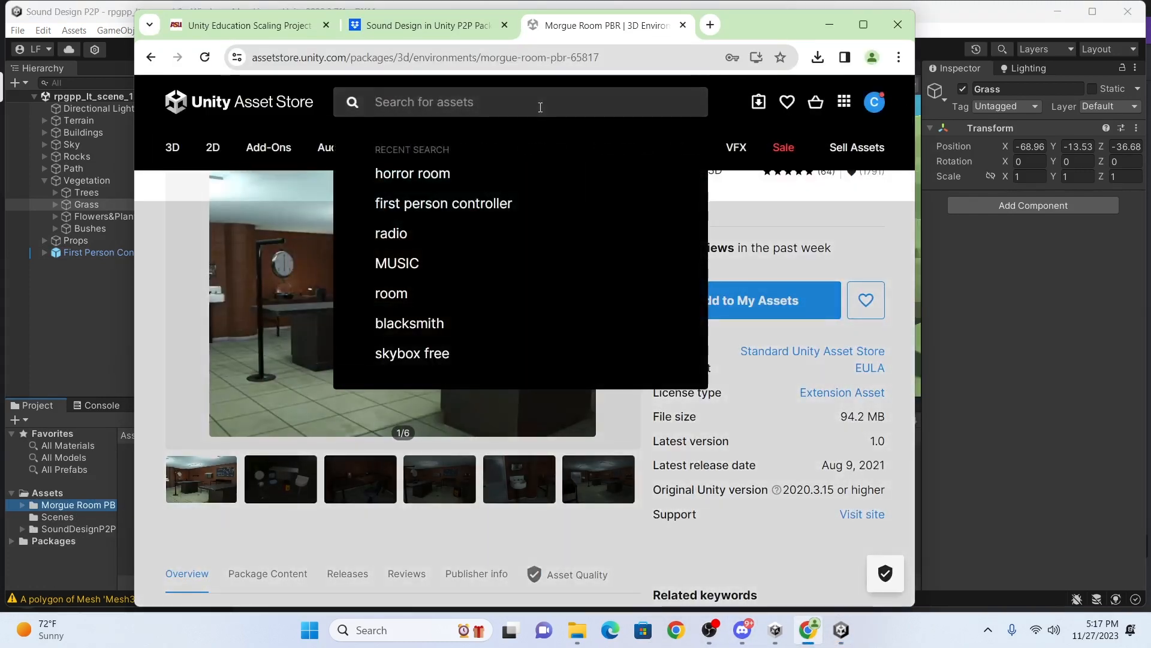
{"action": "type", "text": "first person "}
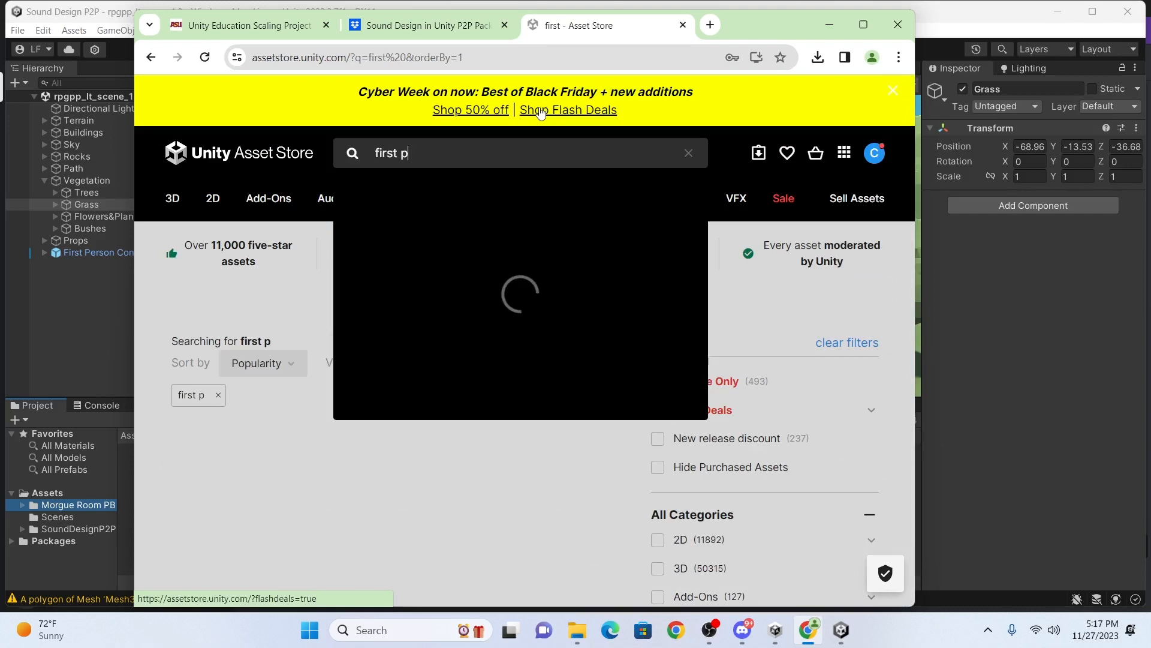
{"action": "type", "text": "controller"}
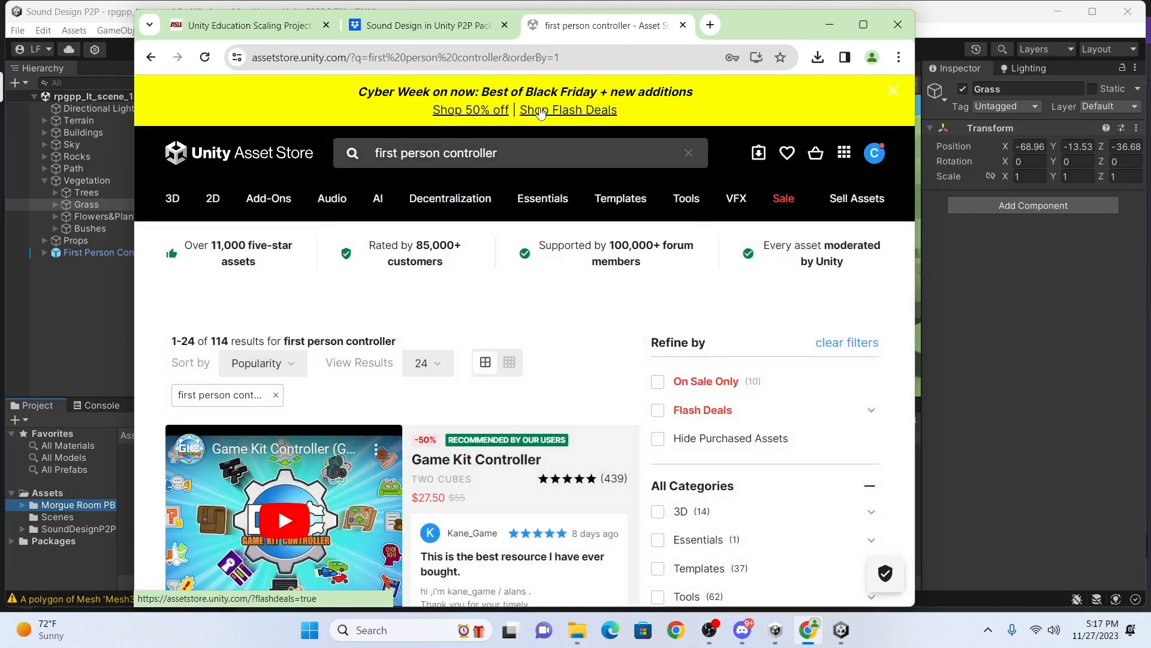
View the free Mini First Person Controller asset page, pause its demo video, and return to the Unity editor.
{"action": "scroll", "coordinate": [252, 384], "scroll_direction": "down", "scroll_amount": 5}
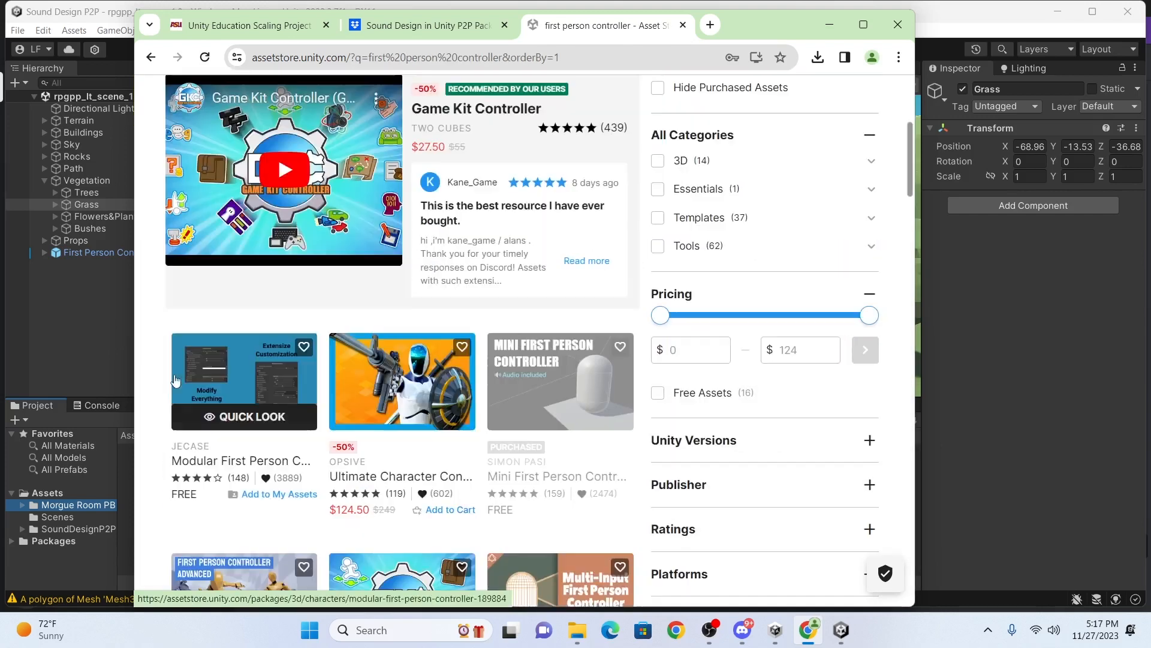
{"action": "left_click", "coordinate": [557, 385]}
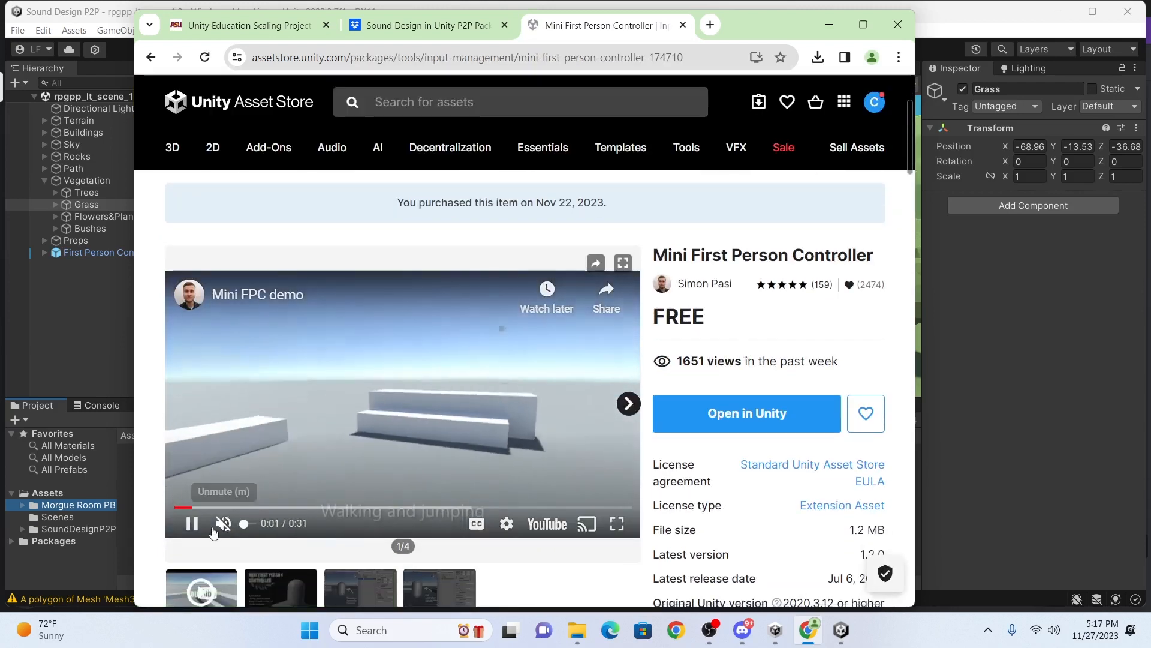
{"action": "left_click", "coordinate": [193, 524]}
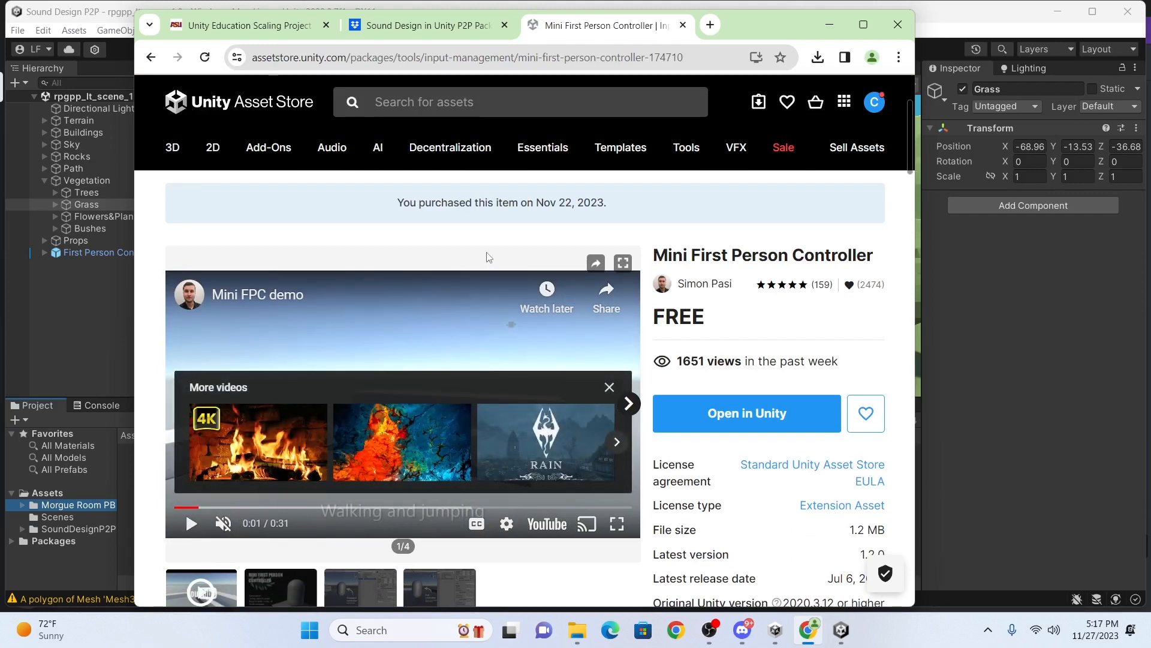
{"action": "left_click", "coordinate": [797, 412]}
{"action": "left_click", "coordinate": [1026, 420]}
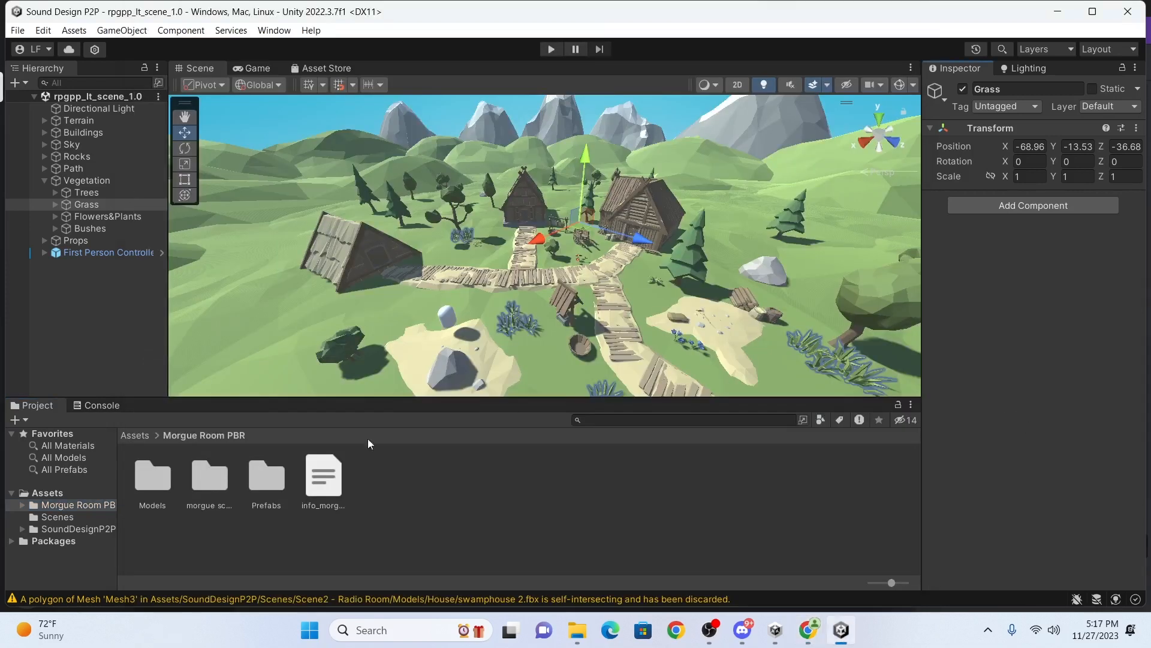
Try to add the first-person controller prefab from SoundDesignP2P's Mini First Person Controller folder to the scene hierarchy.
{"action": "left_click_drag", "start_coordinate": [324, 486], "coordinate": [134, 291]}
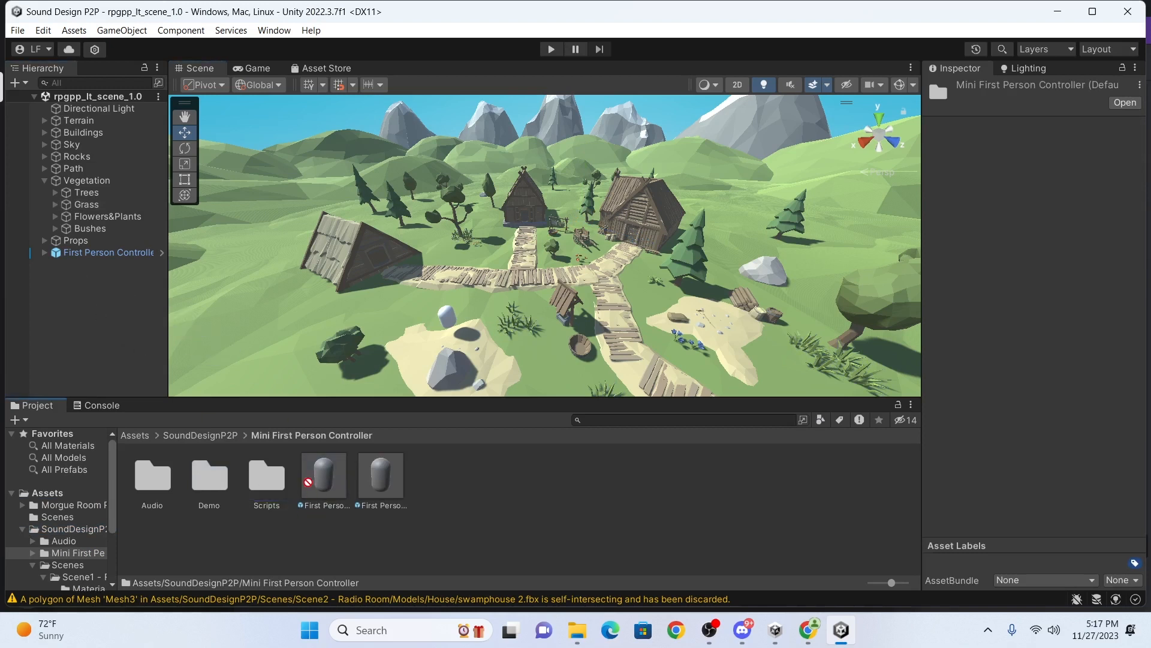
{"action": "scroll", "coordinate": [570, 312], "scroll_direction": "up", "scroll_amount": 5}
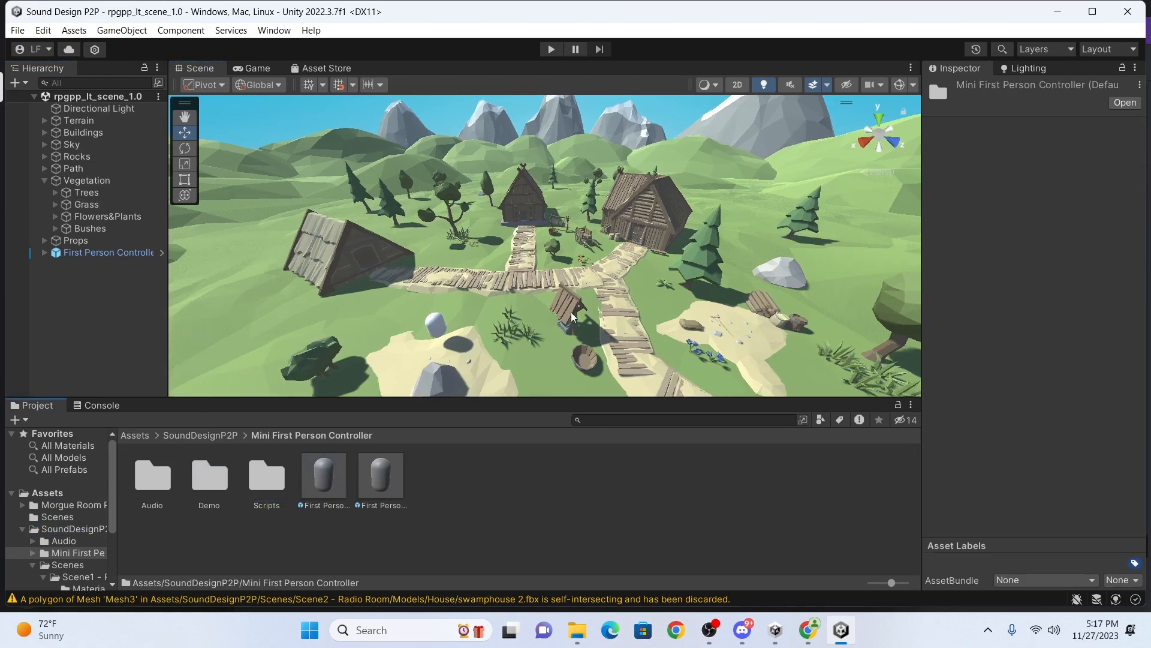
{"action": "scroll", "coordinate": [511, 323], "scroll_direction": "up", "scroll_amount": 4}
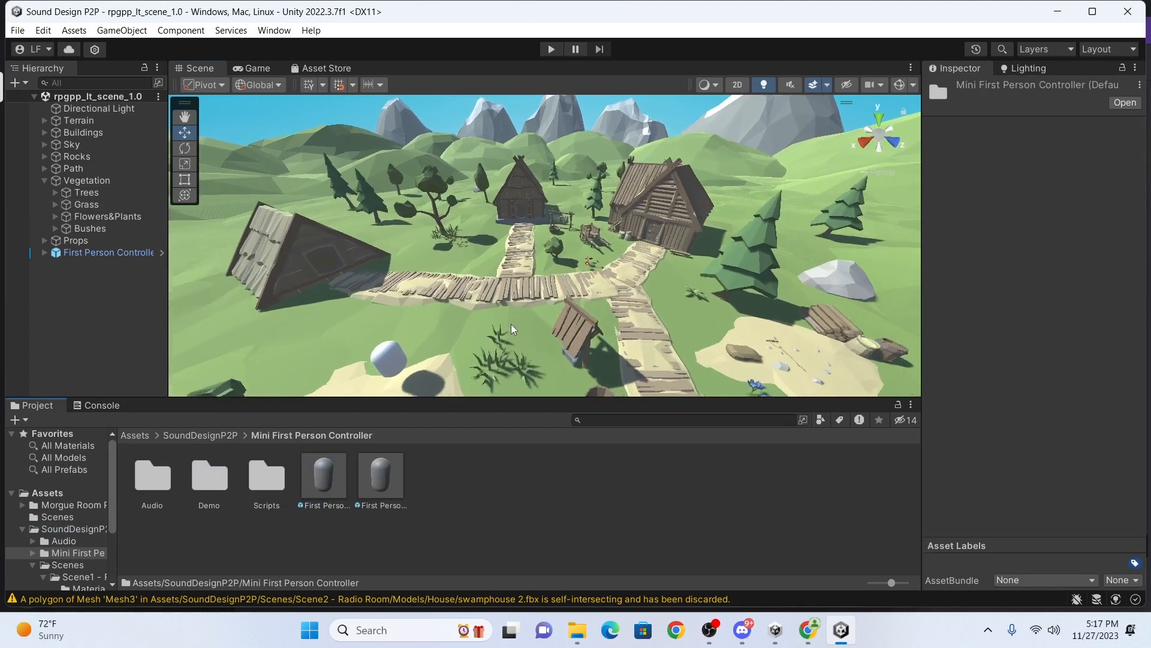
Collapse the Scenes subfolders and show the contents of SoundDesignP2P's Audio folder.
{"action": "left_click", "coordinate": [33, 564]}
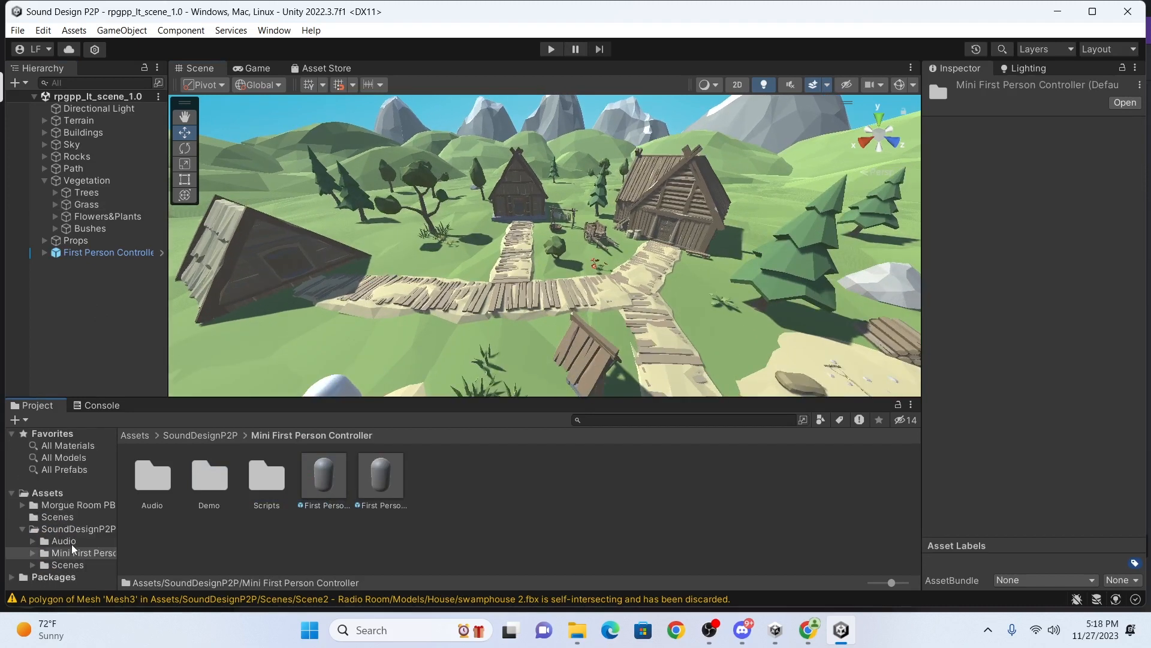
{"action": "left_click", "coordinate": [71, 542]}
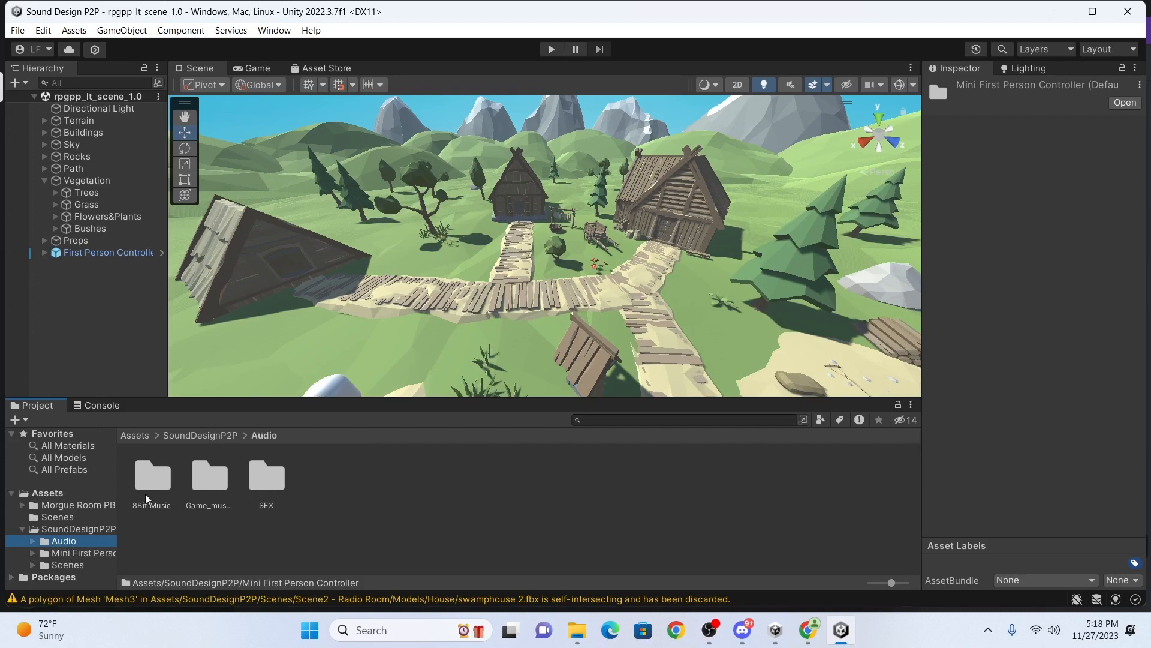
{"action": "scroll", "coordinate": [562, 268], "scroll_direction": "down", "scroll_amount": 3}
{"action": "middle_click_drag", "start_coordinate": [562, 285], "coordinate": [570, 266]}
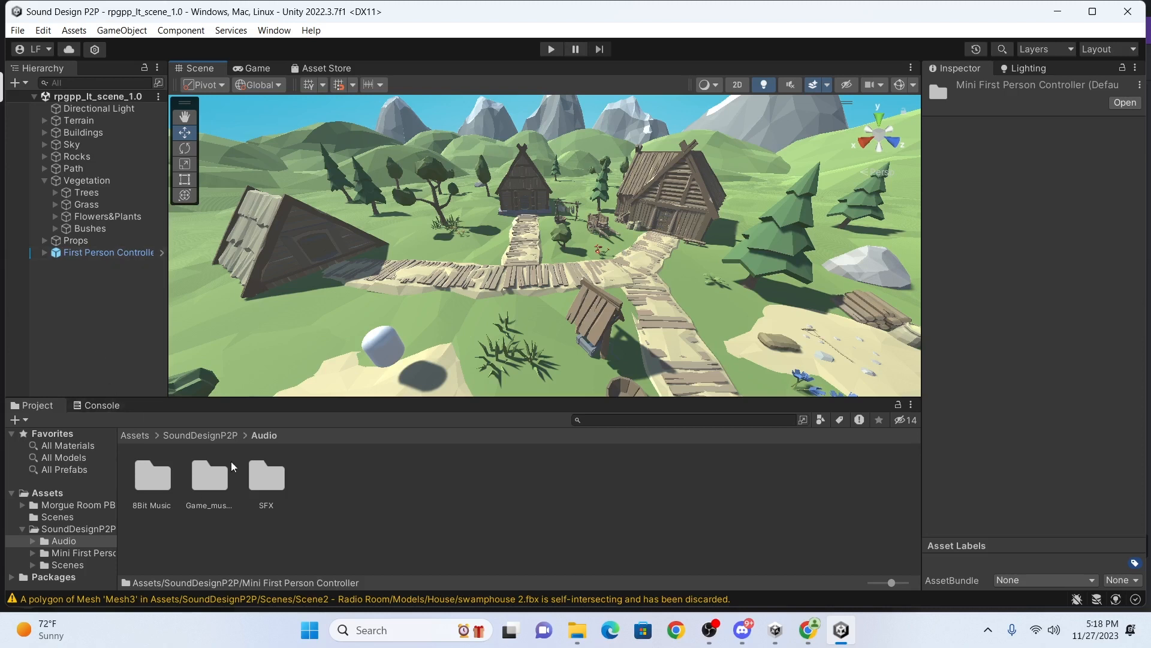
Play a short preview of "1. Track 1" from the 8Bit Music folder and stop it.
{"action": "double_click", "coordinate": [157, 488]}
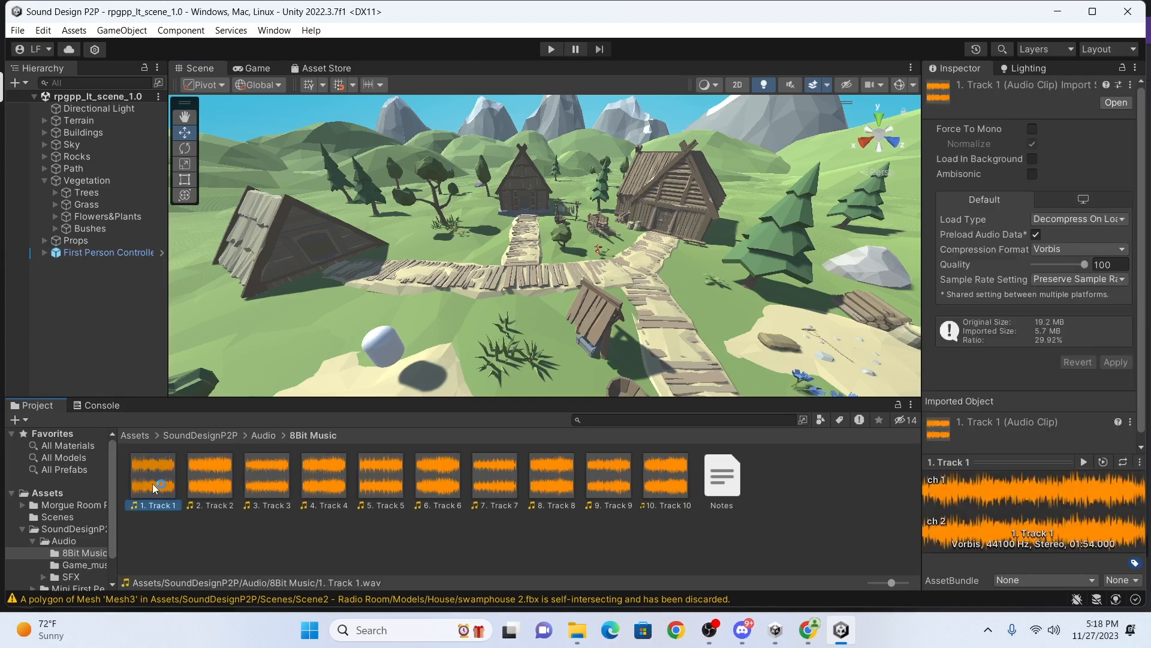
{"action": "left_click", "coordinate": [1084, 461]}
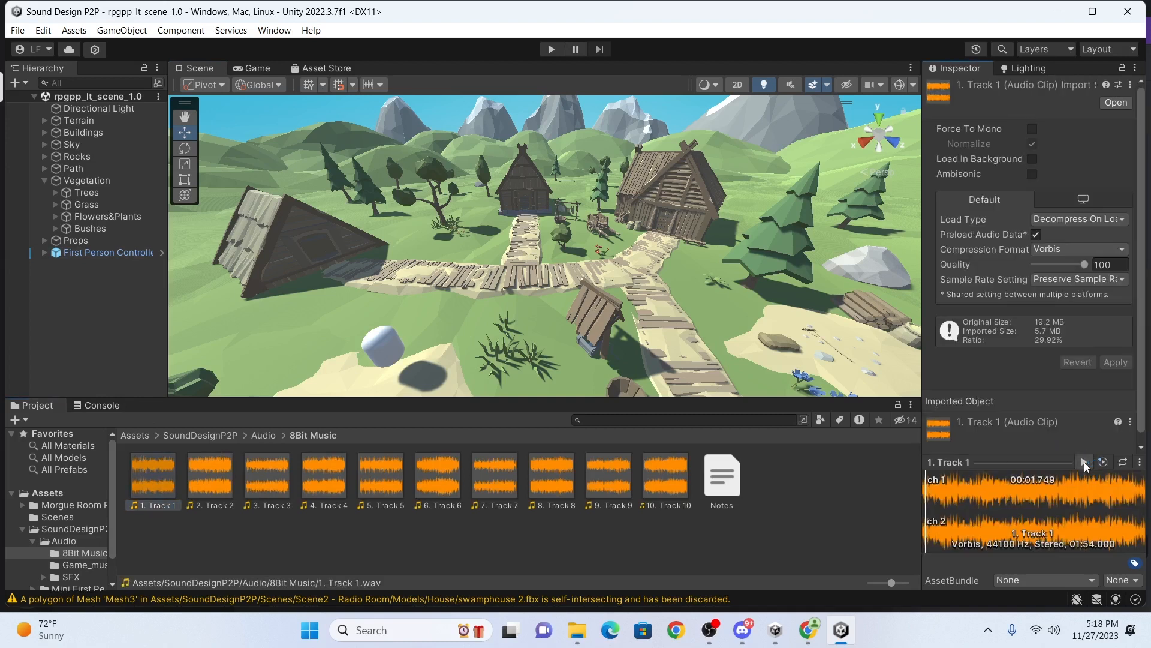
{"action": "left_click", "coordinate": [1084, 462]}
Preview the "With love from Vertex Studio (12)" clip in the Game_music folder and return to the Audio folder.
{"action": "left_click", "coordinate": [263, 435]}
{"action": "double_click", "coordinate": [225, 482]}
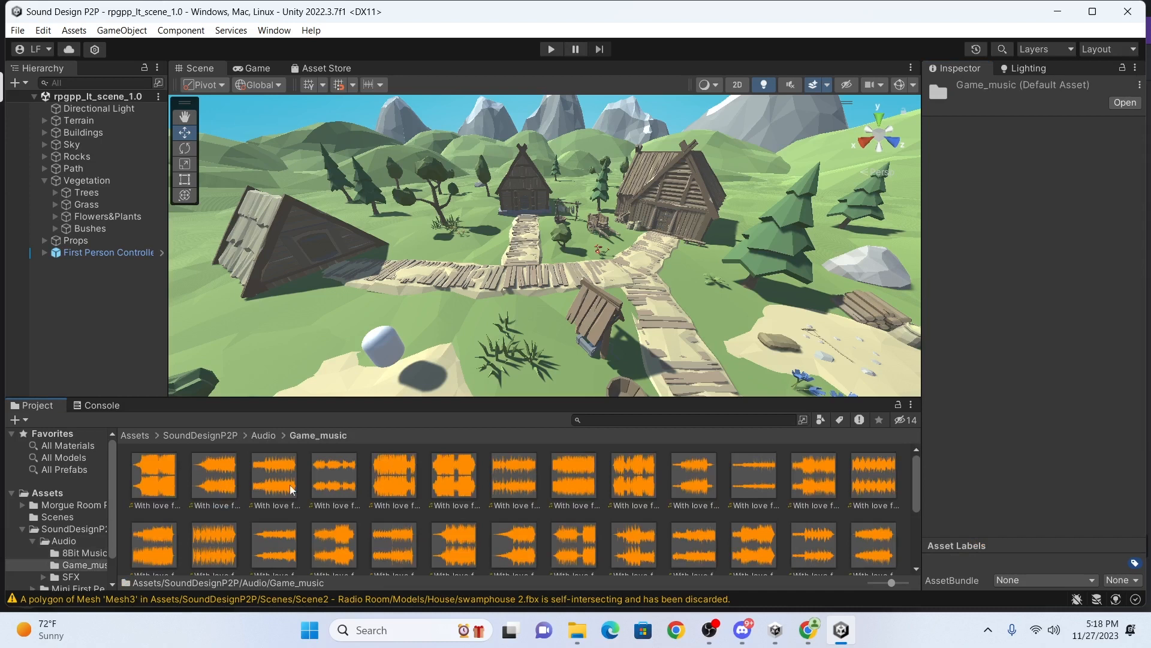
{"action": "left_click", "coordinate": [611, 540]}
{"action": "left_click", "coordinate": [1084, 461]}
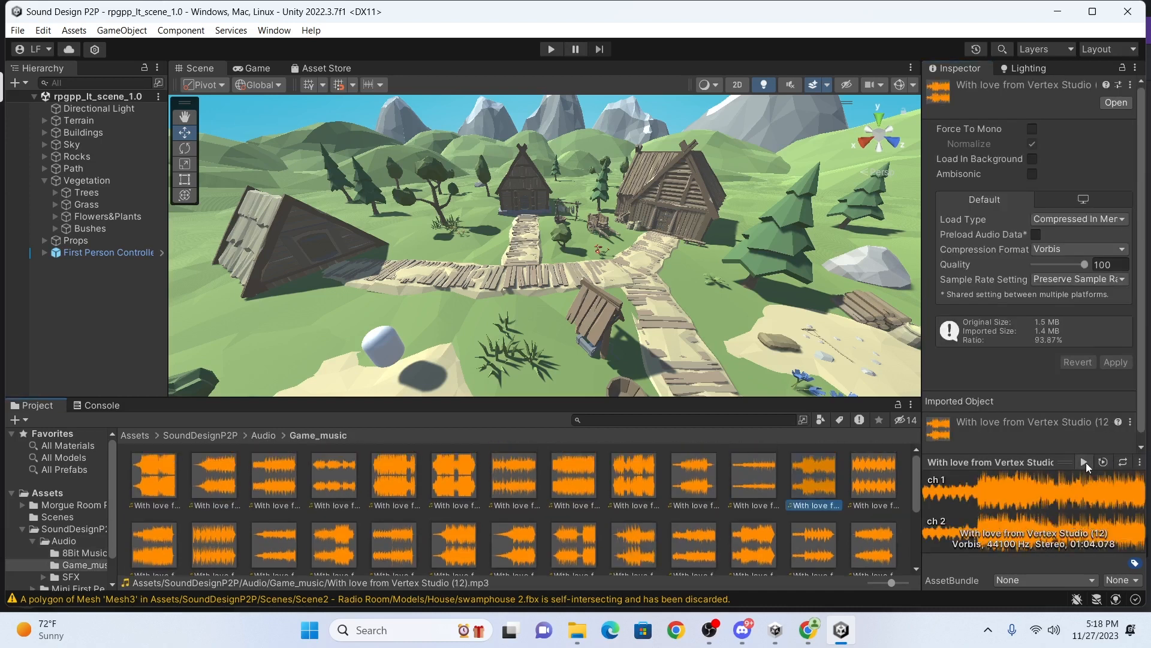
{"action": "left_click", "coordinate": [1086, 464]}
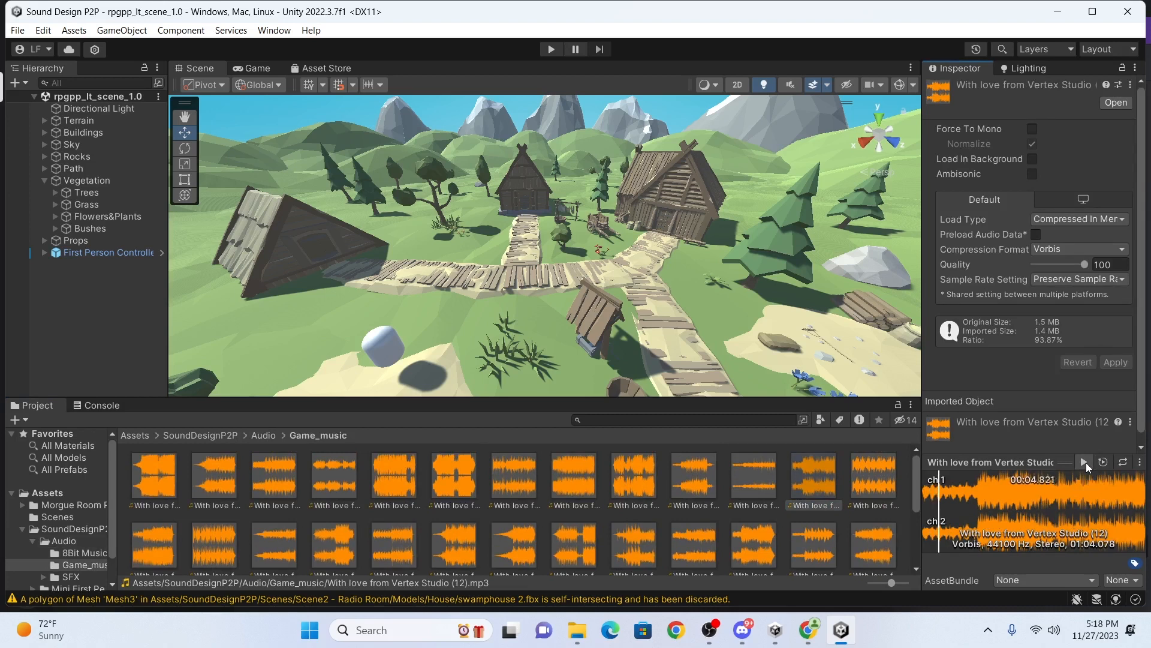
{"action": "left_click", "coordinate": [1085, 462]}
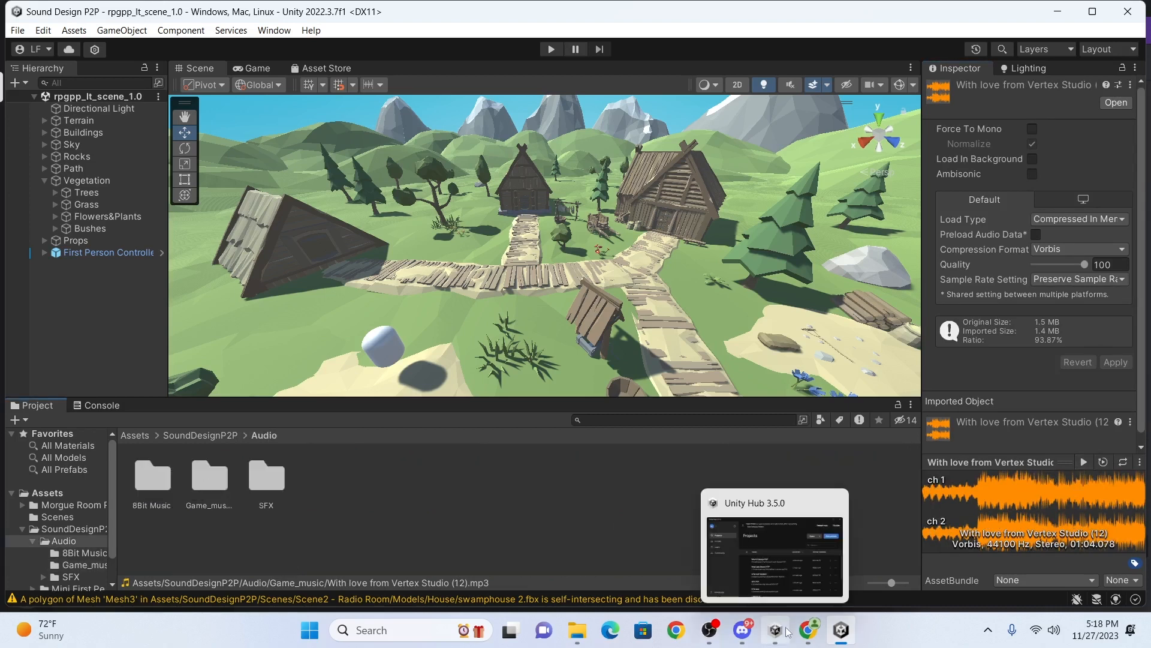
Switch to the Asset Store in Chrome and search for "music".
{"action": "mouse_move", "coordinate": [810, 635]}
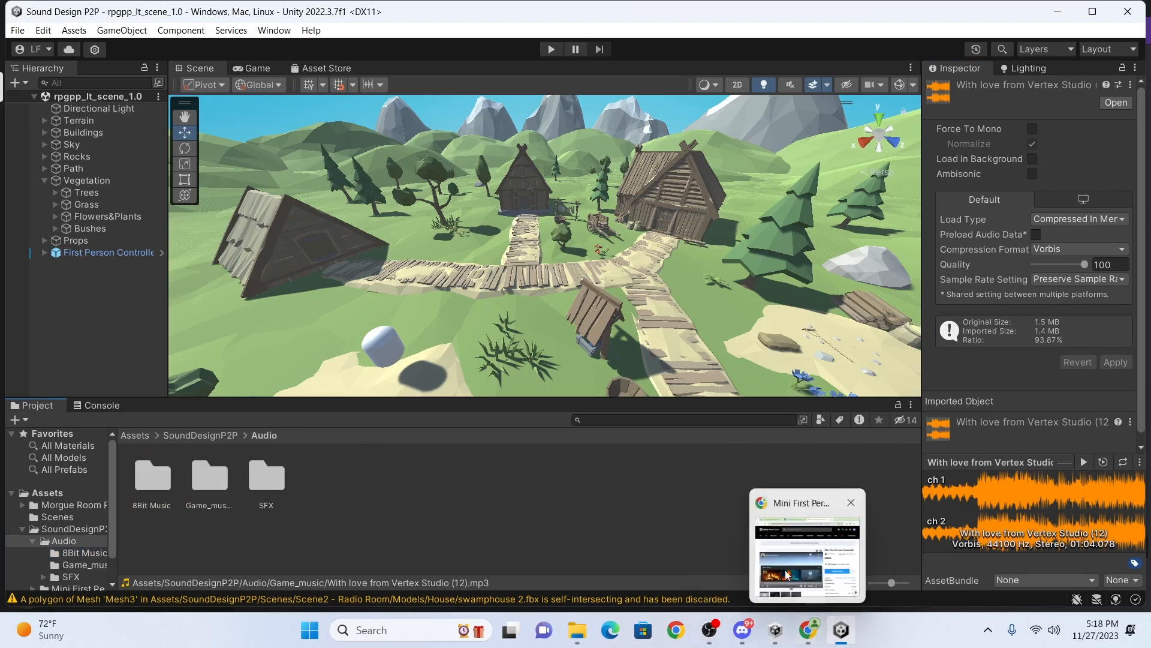
{"action": "left_click", "coordinate": [807, 631]}
{"action": "left_click", "coordinate": [511, 99]}
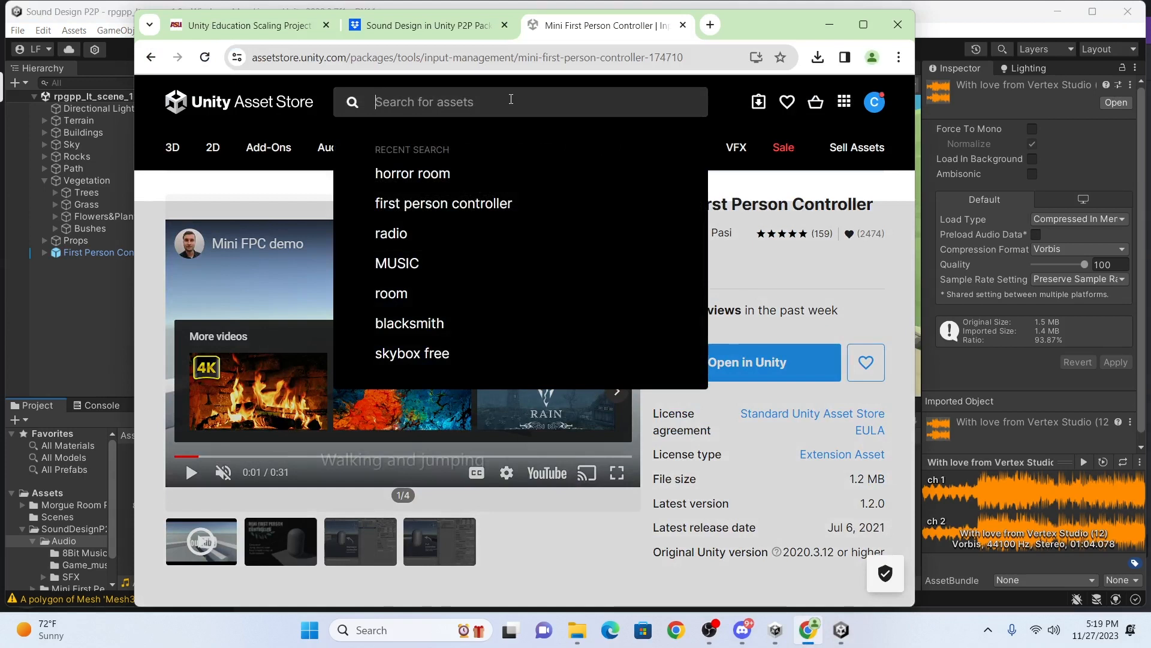
{"action": "type", "text": "au"}
{"action": "key", "text": "BackSpace"}
{"action": "key", "text": "BackSpace"}
{"action": "type", "text": "music"}
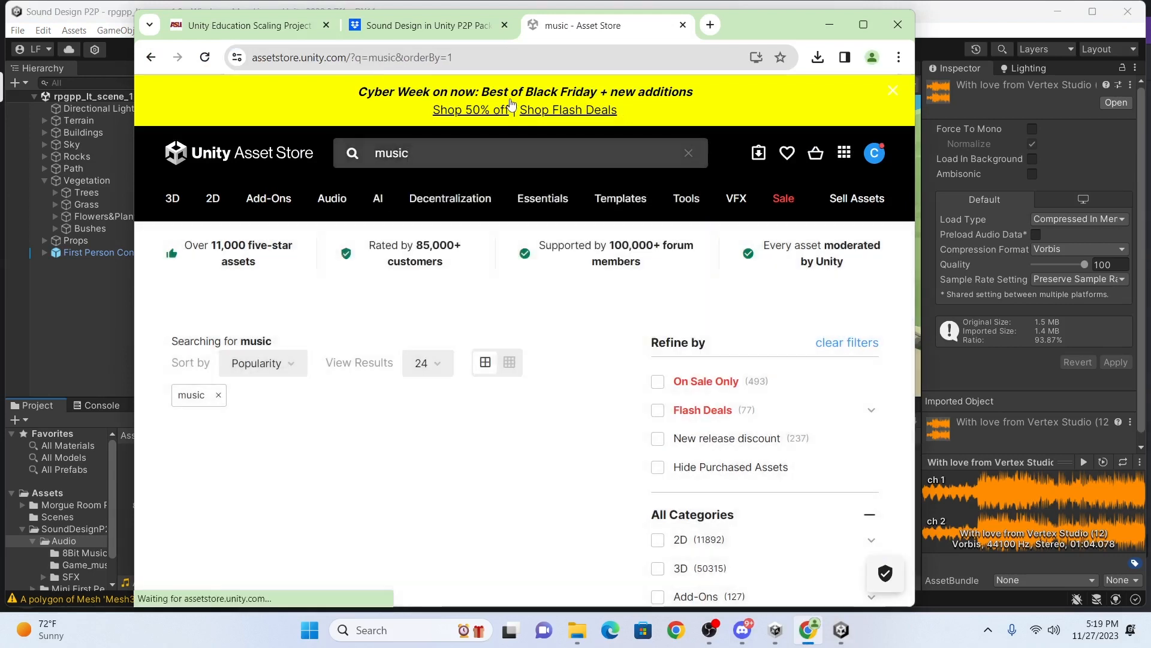
{"action": "scroll", "coordinate": [703, 397], "scroll_direction": "down", "scroll_amount": 3}
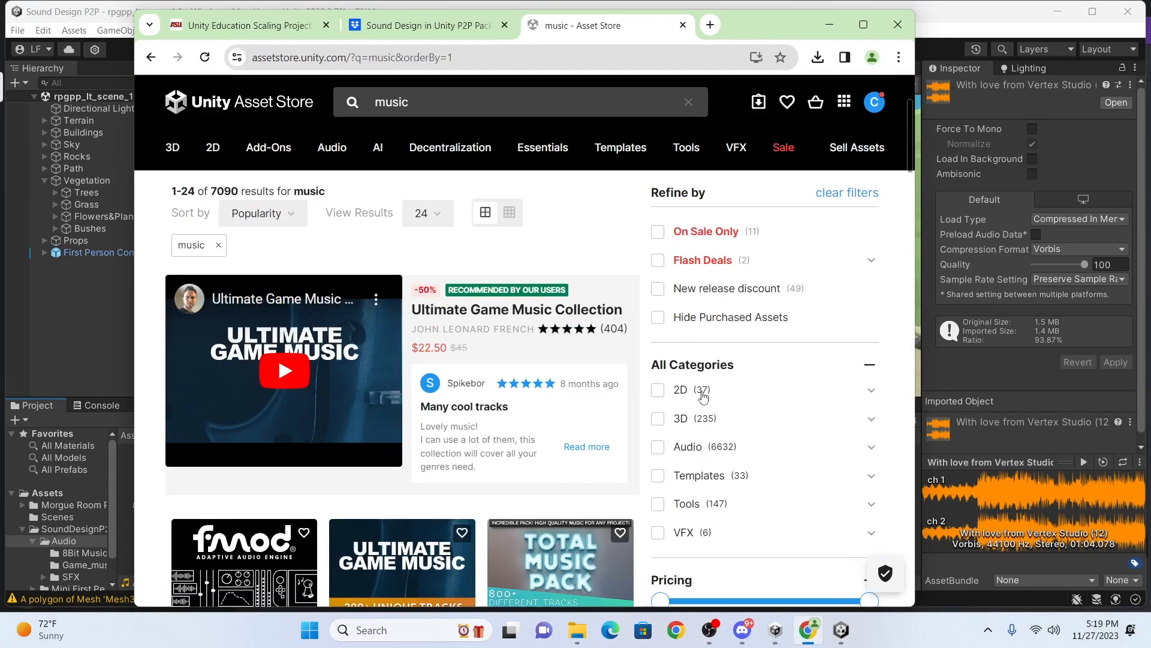
Narrow the Asset Store music results to the Audio category and free assets.
{"action": "left_click", "coordinate": [658, 447]}
{"action": "scroll", "coordinate": [702, 408], "scroll_direction": "down", "scroll_amount": 5}
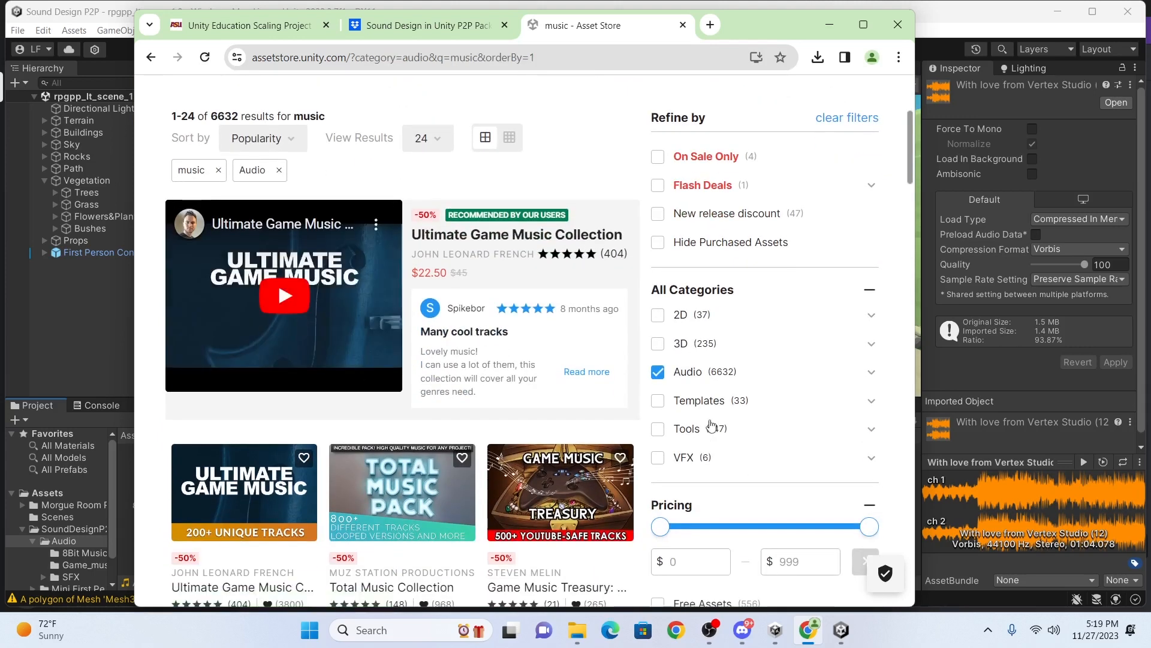
{"action": "left_click", "coordinate": [658, 454]}
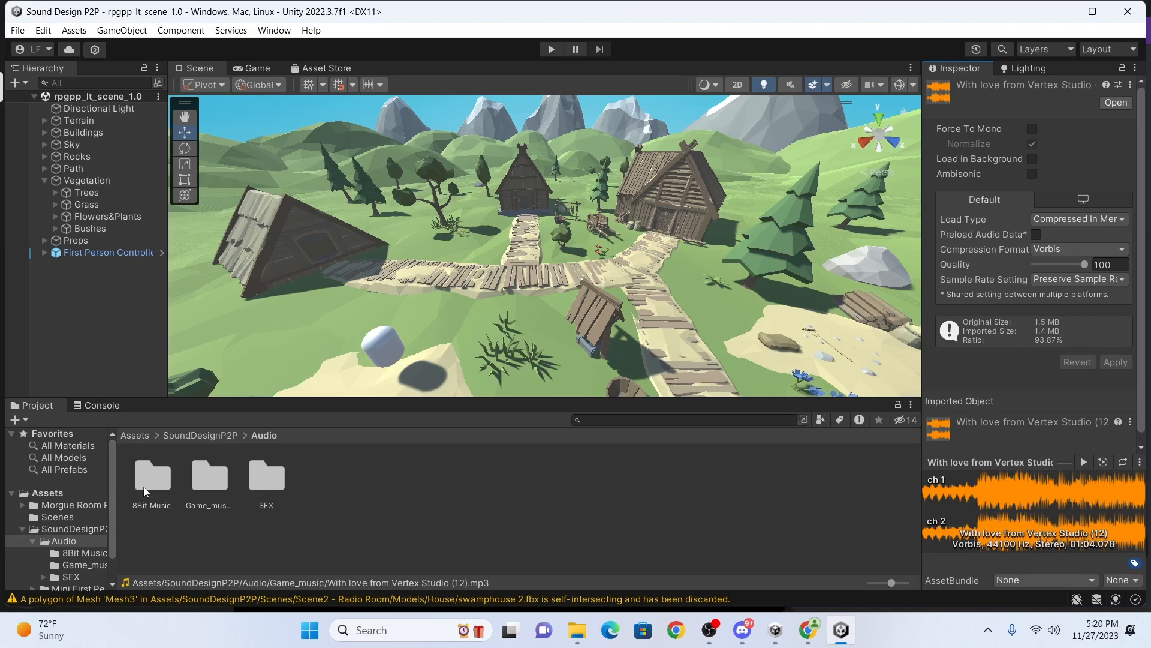
Switch back to Unity and show the contents of the 8Bit Music folder.
{"action": "left_click", "coordinate": [144, 480]}
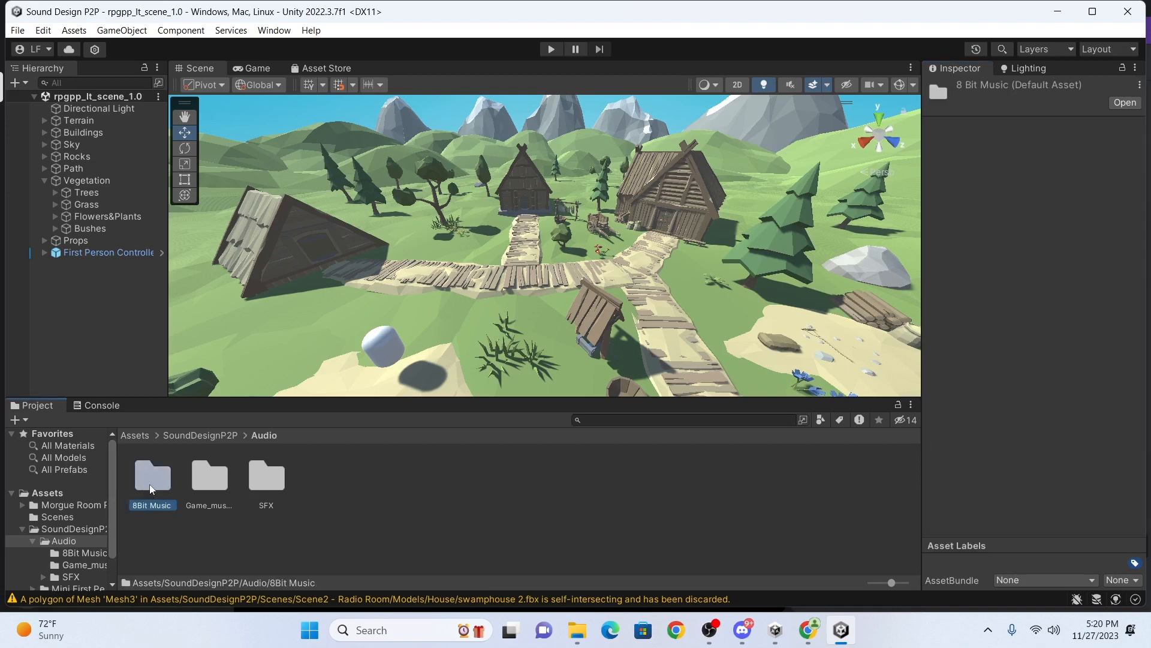
{"action": "double_click", "coordinate": [149, 484]}
{"action": "scroll", "coordinate": [453, 250], "scroll_direction": "up", "scroll_amount": 1}
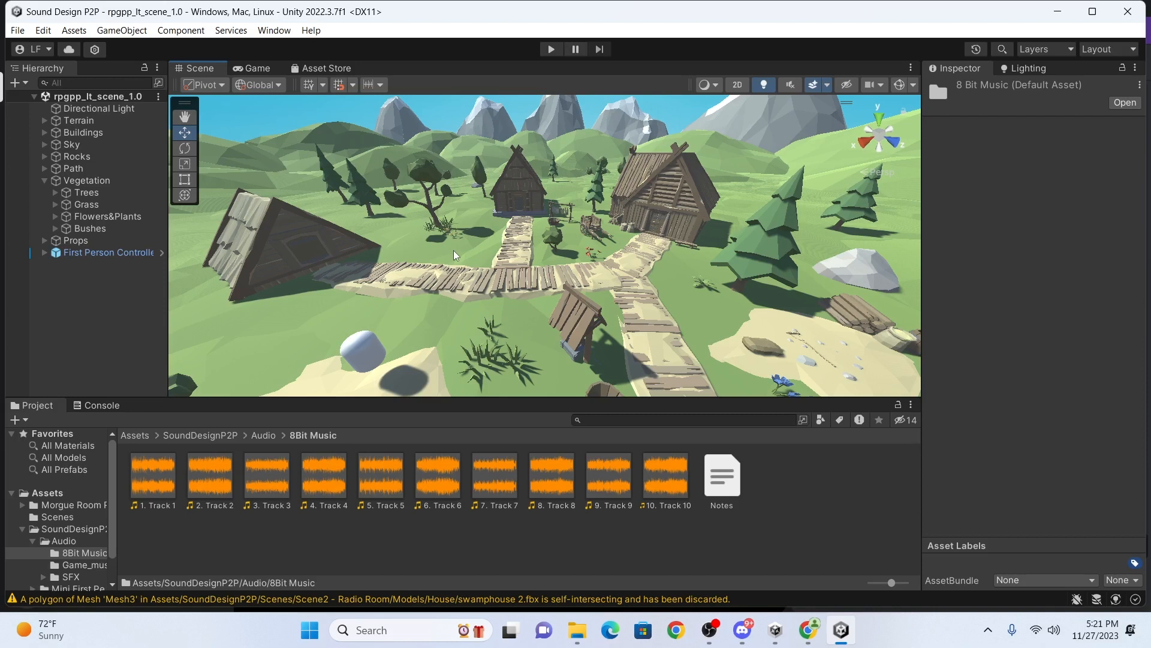
{"action": "middle_click_drag", "start_coordinate": [462, 256], "coordinate": [487, 251]}
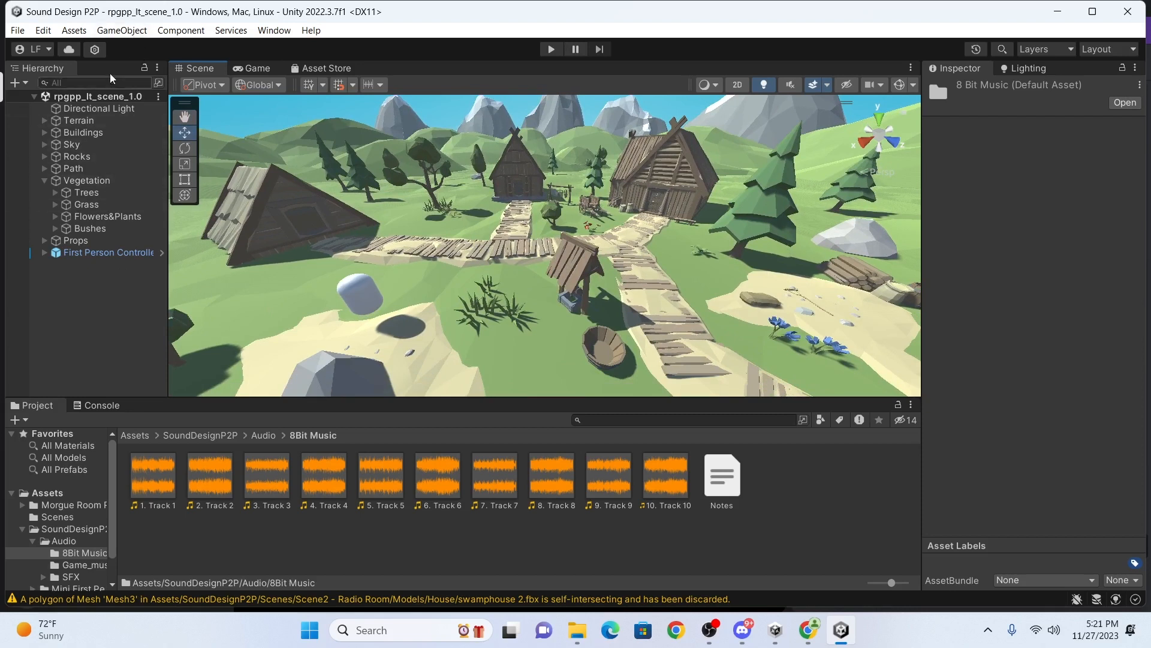
Create an empty object in the scene and name it "Background Music".
{"action": "right_click", "coordinate": [98, 285]}
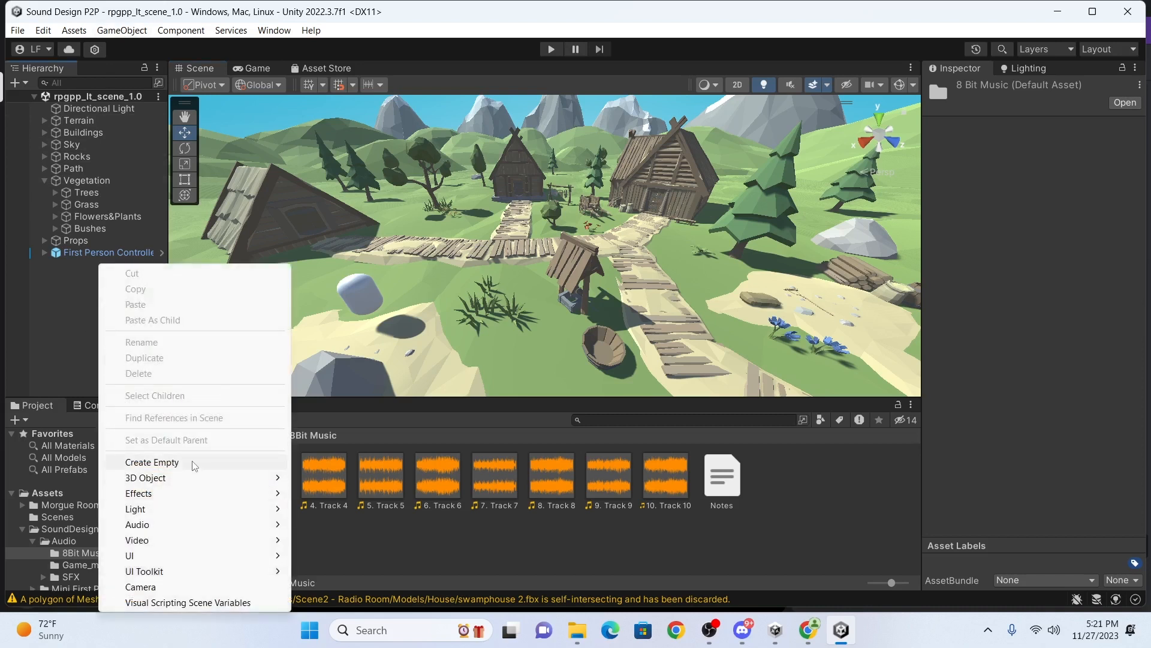
{"action": "left_click", "coordinate": [152, 463]}
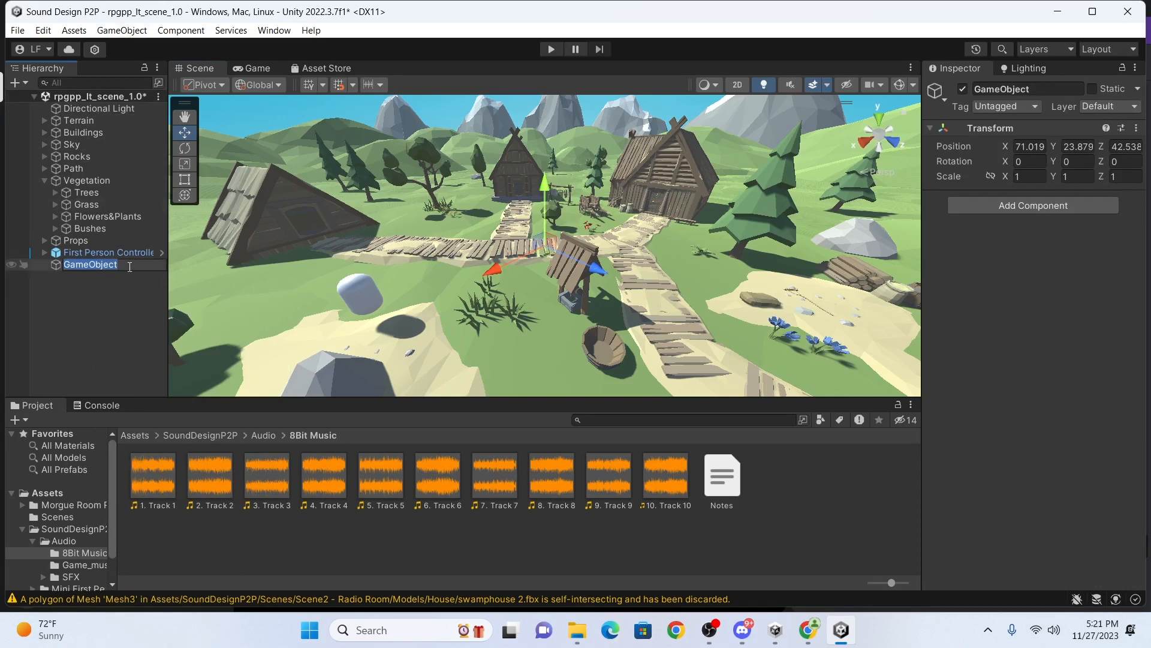
{"action": "type", "text": "Background"}
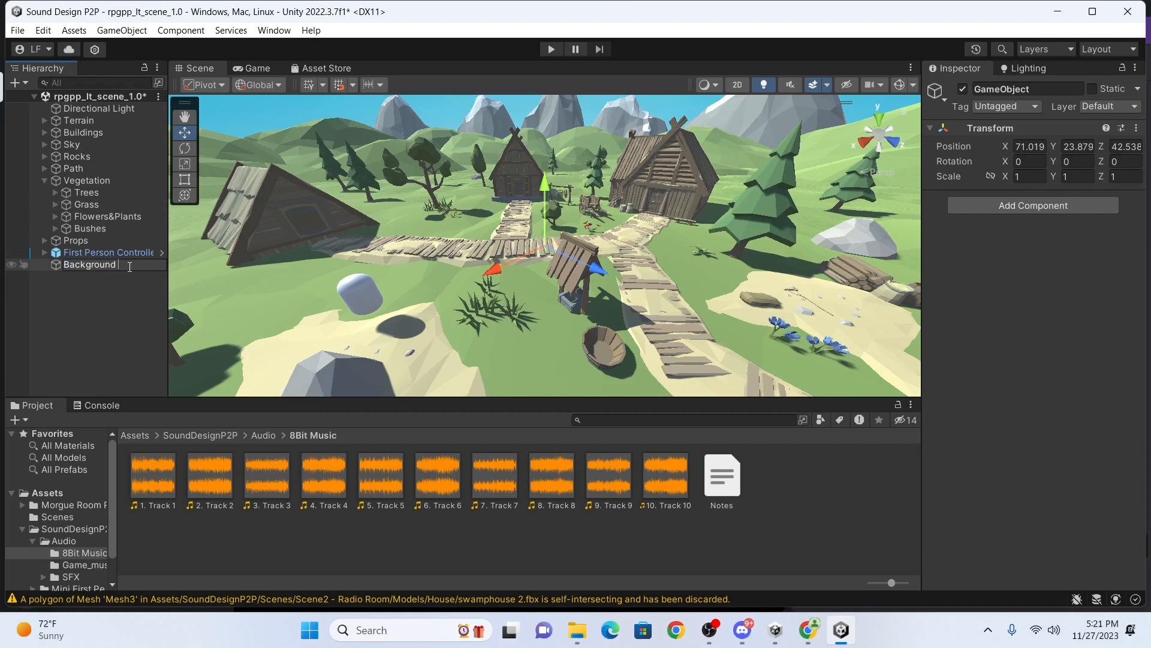
{"action": "type", "text": " Music"}
{"action": "key", "text": "Return"}
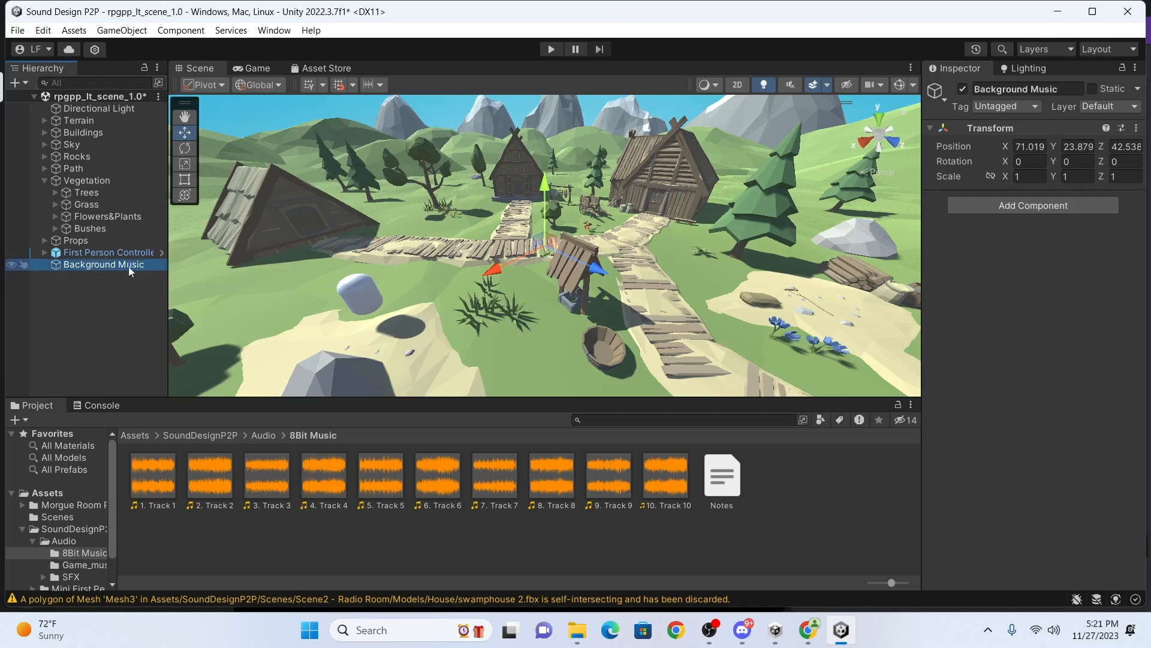
Add an Audio Source component to the Background Music object and look over its settings.
{"action": "left_click", "coordinate": [1048, 208]}
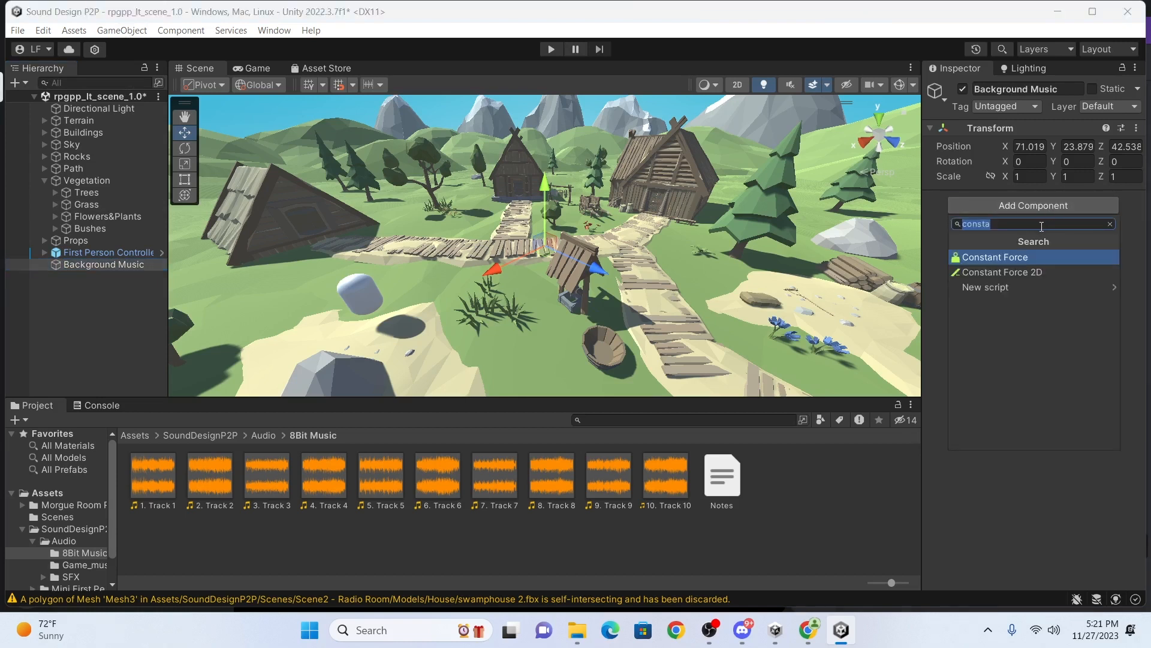
{"action": "type", "text": "Audio Siur"}
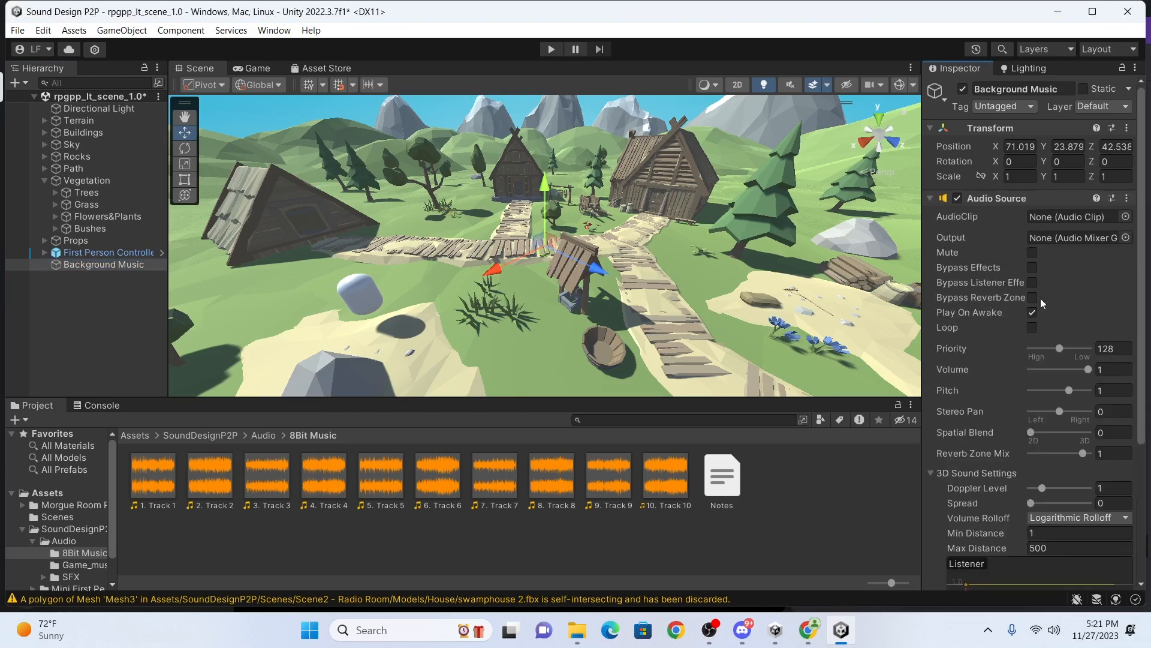
{"action": "scroll", "coordinate": [1032, 372], "scroll_direction": "down", "scroll_amount": 2}
{"action": "scroll", "coordinate": [1025, 383], "scroll_direction": "up", "scroll_amount": 2}
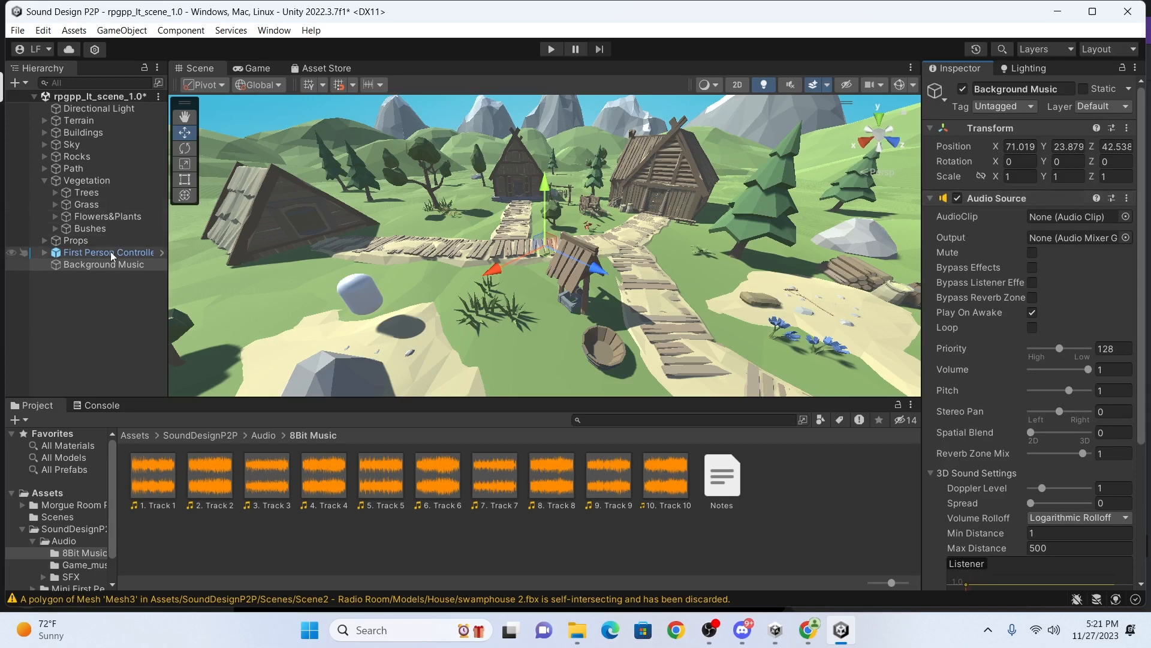
Inspect the Audio Listener on the First Person Camera in the First Person Controller prefab and return to the scene.
{"action": "left_click", "coordinate": [160, 252]}
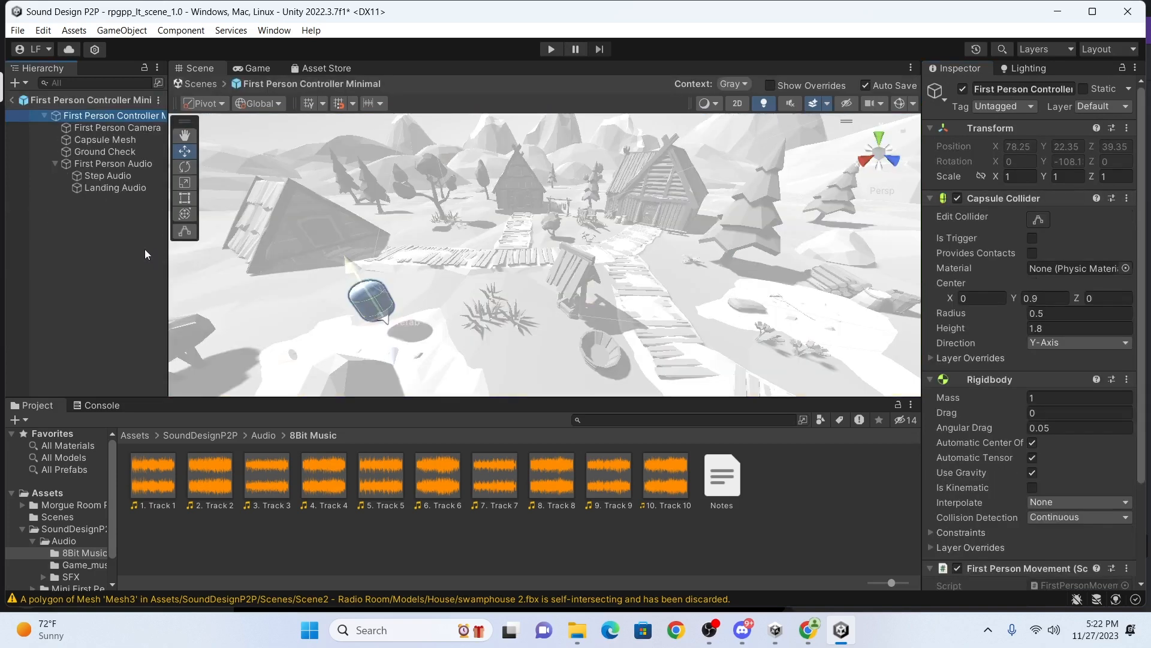
{"action": "left_click", "coordinate": [102, 127]}
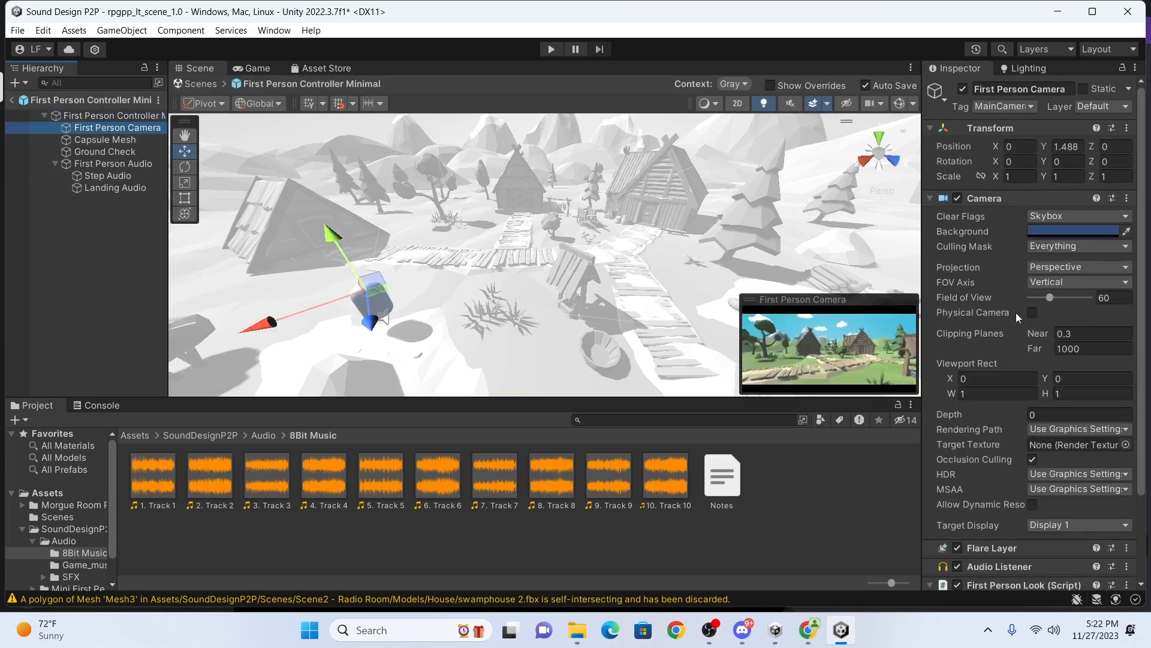
{"action": "scroll", "coordinate": [1013, 315], "scroll_direction": "down", "scroll_amount": 3}
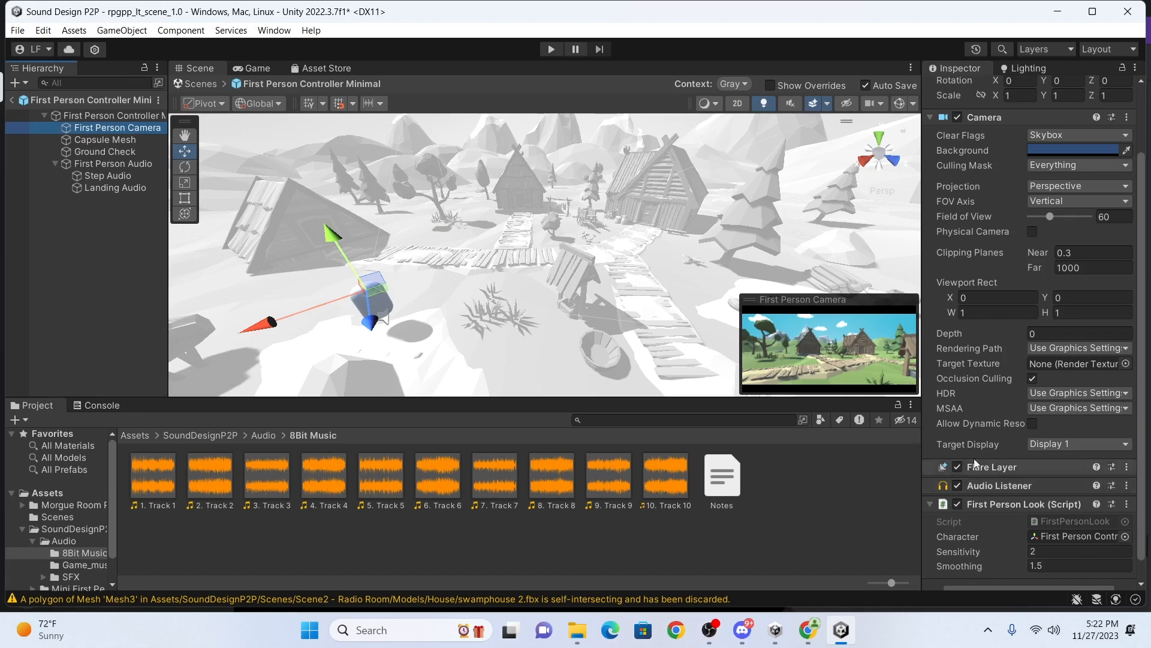
{"action": "left_click", "coordinate": [10, 102]}
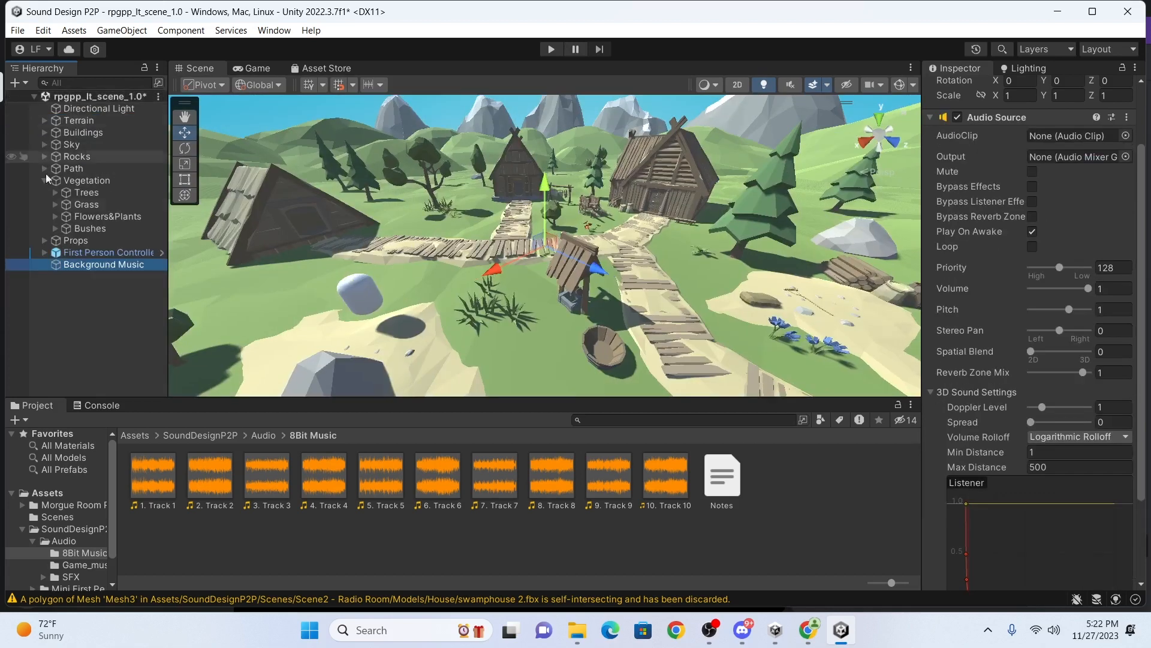
Browse the audio clips available for the Background Music object's Audio Source.
{"action": "left_click", "coordinate": [114, 265]}
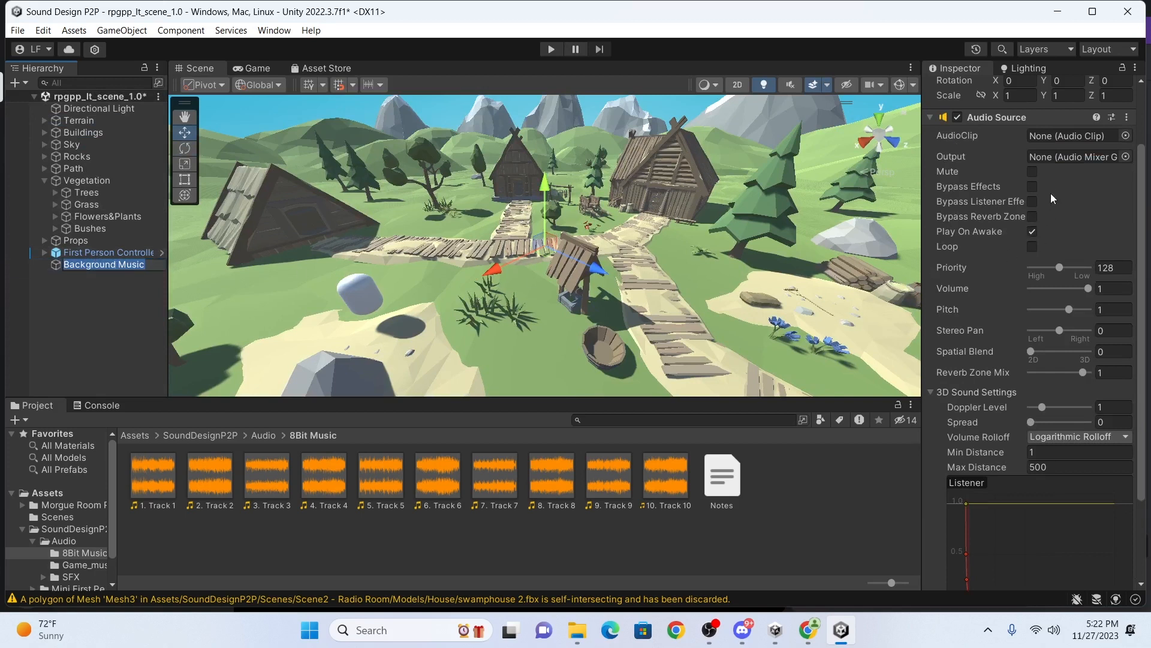
{"action": "scroll", "coordinate": [1050, 193], "scroll_direction": "up", "scroll_amount": 3}
{"action": "scroll", "coordinate": [1028, 209], "scroll_direction": "down", "scroll_amount": 1}
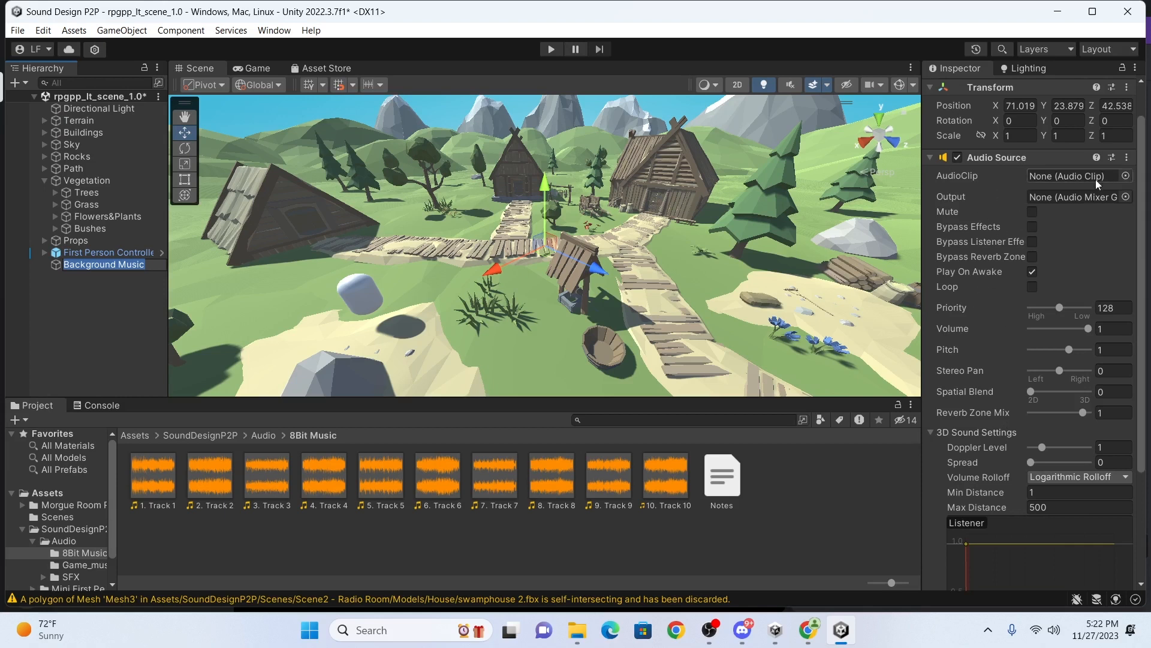
{"action": "left_click", "coordinate": [1126, 177]}
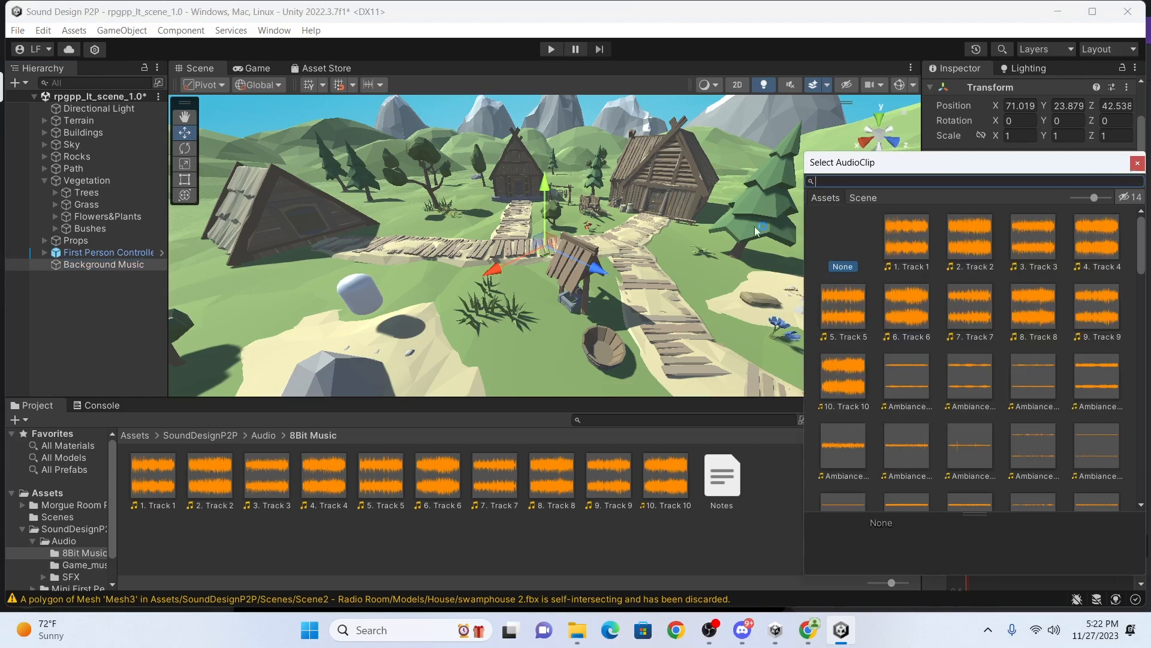
{"action": "scroll", "coordinate": [1048, 376], "scroll_direction": "down", "scroll_amount": 6}
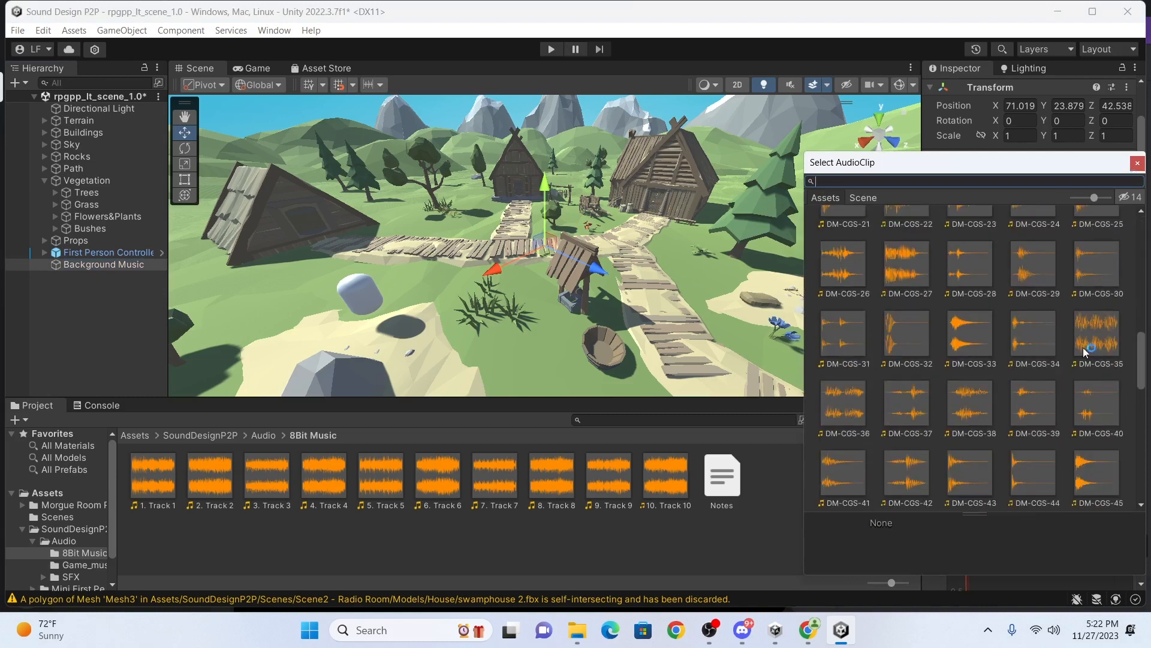
{"action": "scroll", "coordinate": [1115, 252], "scroll_direction": "up", "scroll_amount": 6}
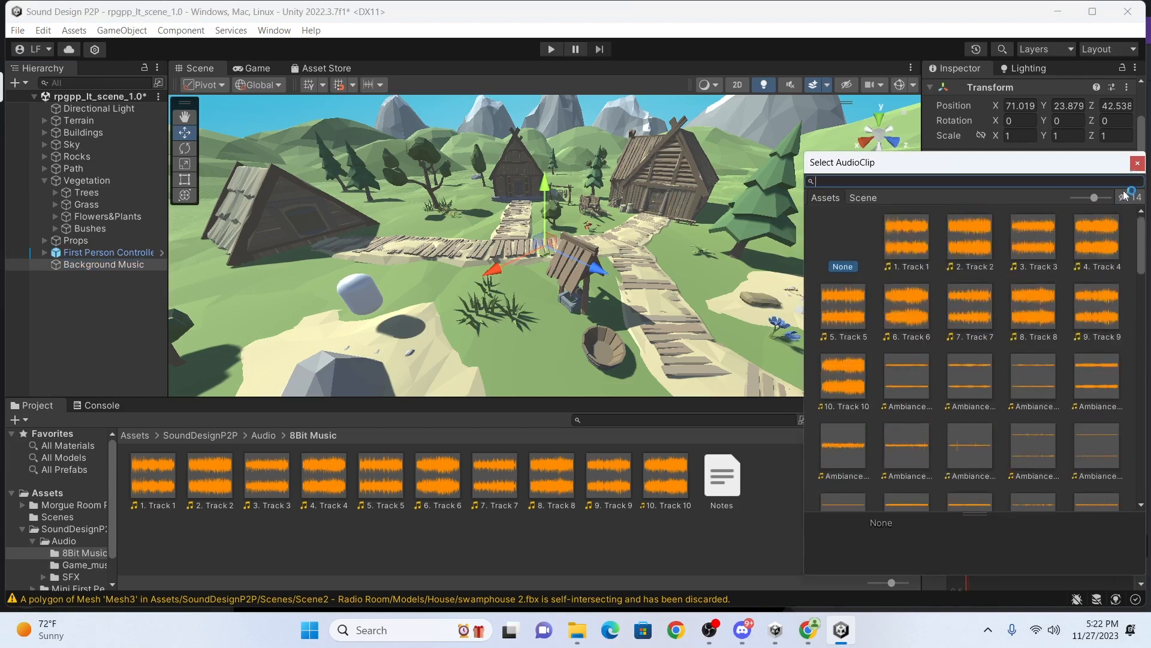
{"action": "left_click", "coordinate": [1138, 163]}
Assign "1. Track 1" as the Background Music AudioClip and enable Loop, leaving Mute off and Play On Awake on.
{"action": "left_click_drag", "start_coordinate": [151, 485], "coordinate": [1070, 174]}
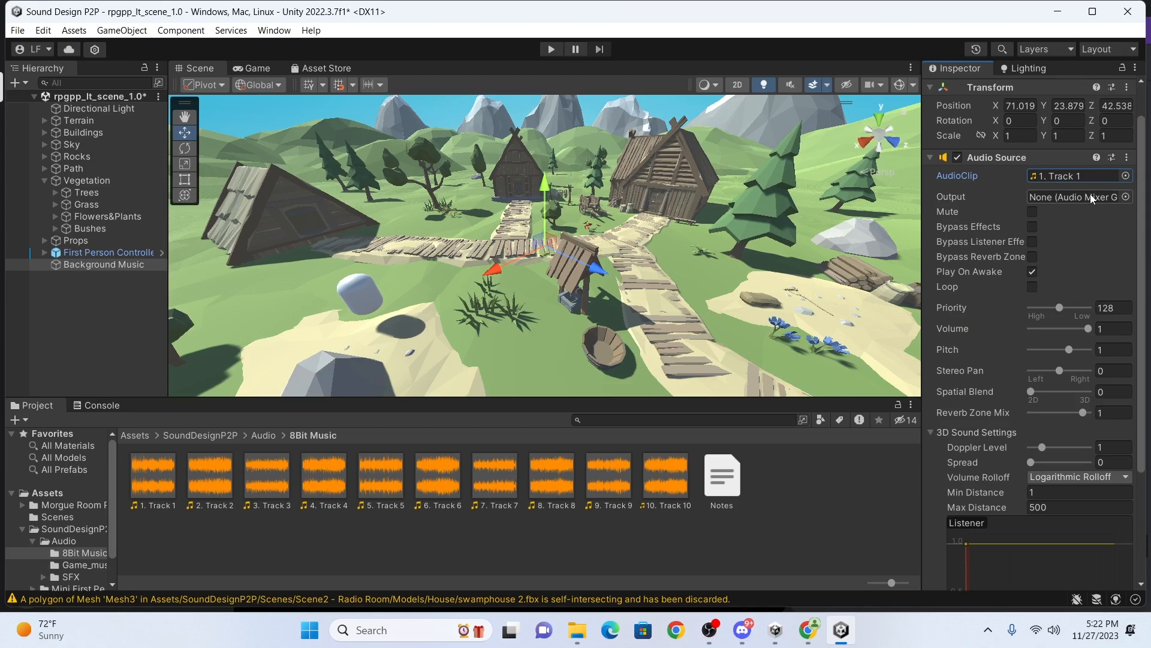
{"action": "left_click", "coordinate": [1033, 211]}
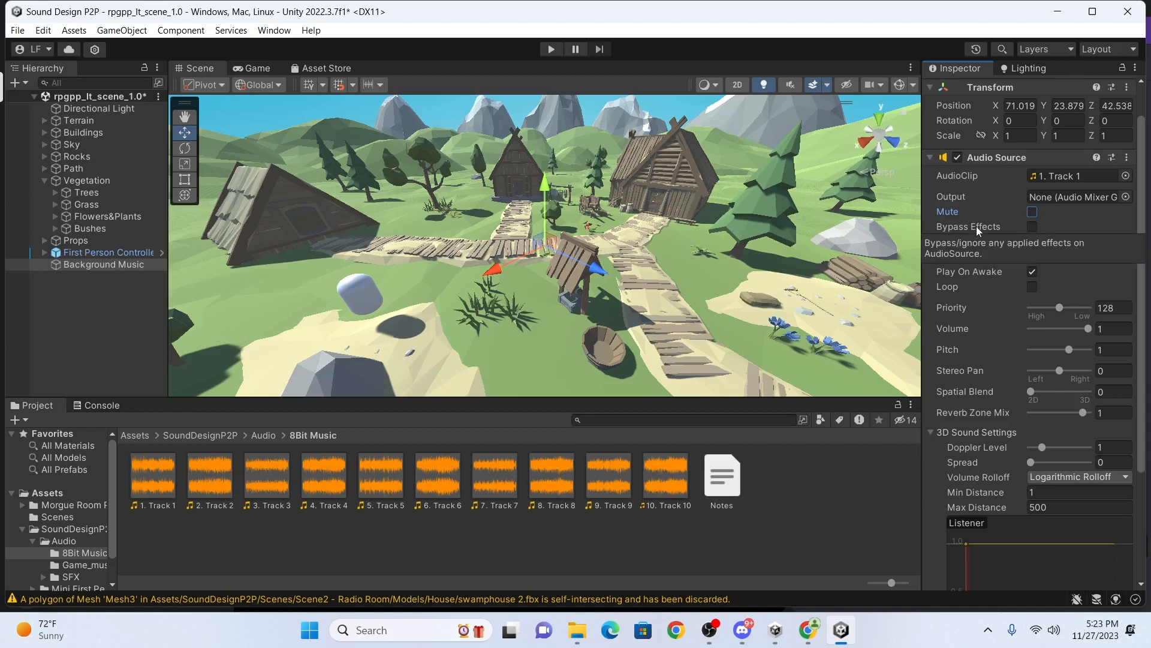
{"action": "left_click", "coordinate": [1032, 271]}
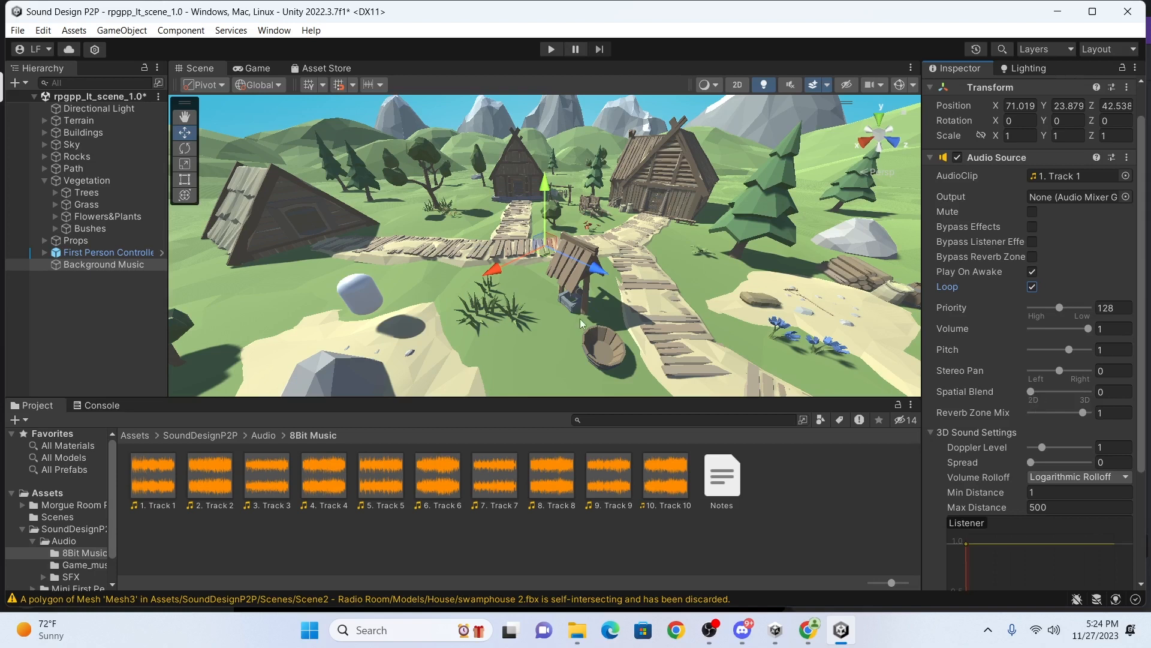
Try the Background Music's Spatial Blend at 1 (3D) and return it to 0 (2D).
{"action": "middle_click_drag", "start_coordinate": [555, 312], "coordinate": [632, 282]}
{"action": "scroll", "coordinate": [633, 282], "scroll_direction": "down", "scroll_amount": 5}
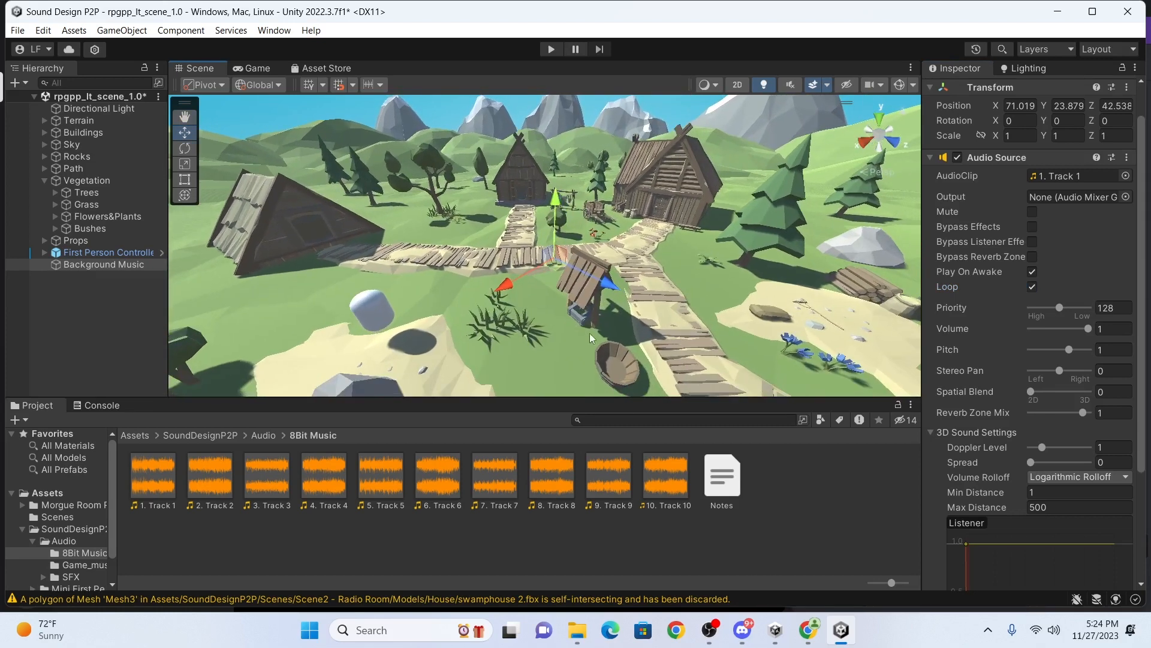
{"action": "left_click_drag", "start_coordinate": [1033, 391], "coordinate": [1092, 395]}
{"action": "scroll", "coordinate": [745, 286], "scroll_direction": "up", "scroll_amount": 5}
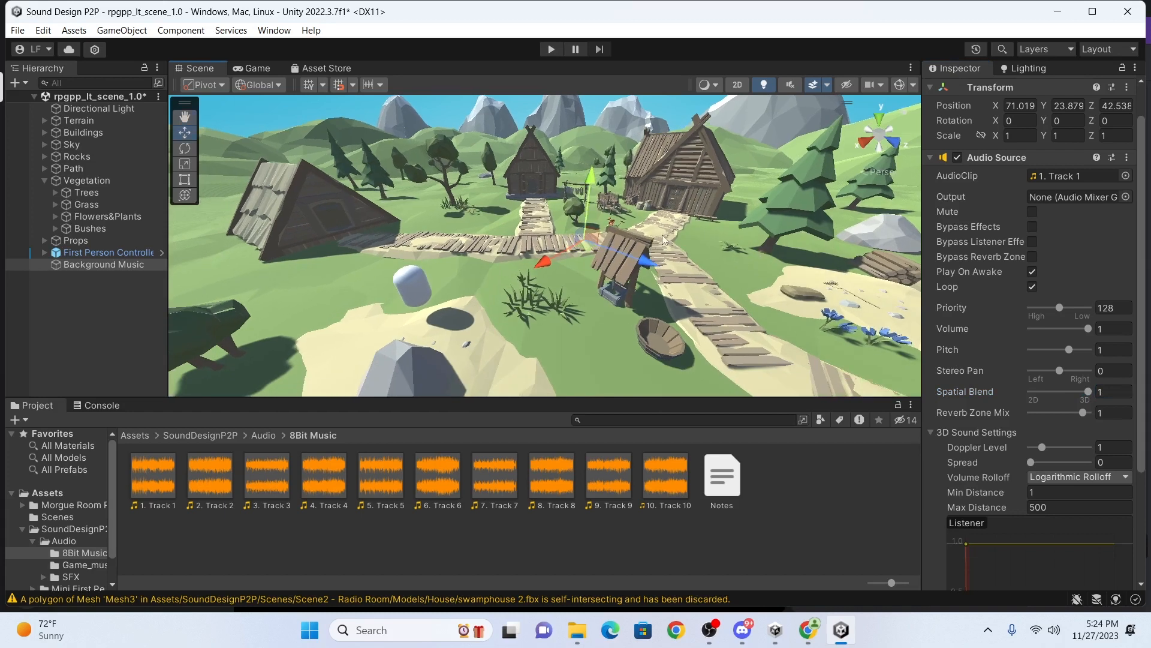
{"action": "middle_click_drag", "start_coordinate": [666, 281], "coordinate": [650, 272]}
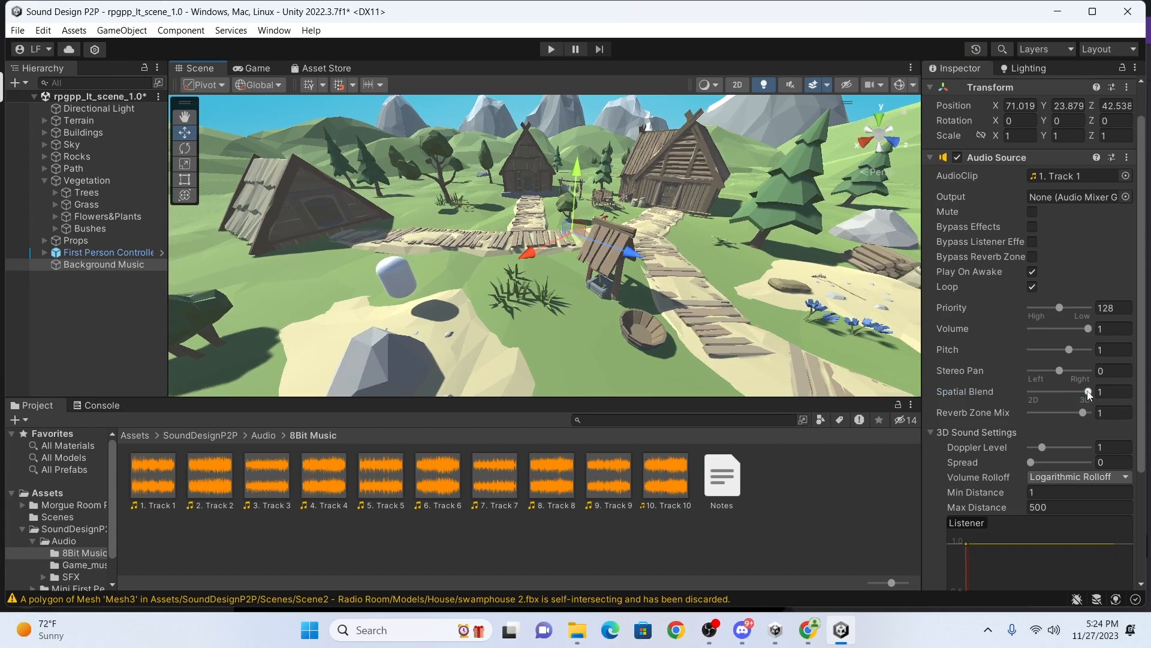
{"action": "left_click_drag", "start_coordinate": [1088, 393], "coordinate": [1013, 398]}
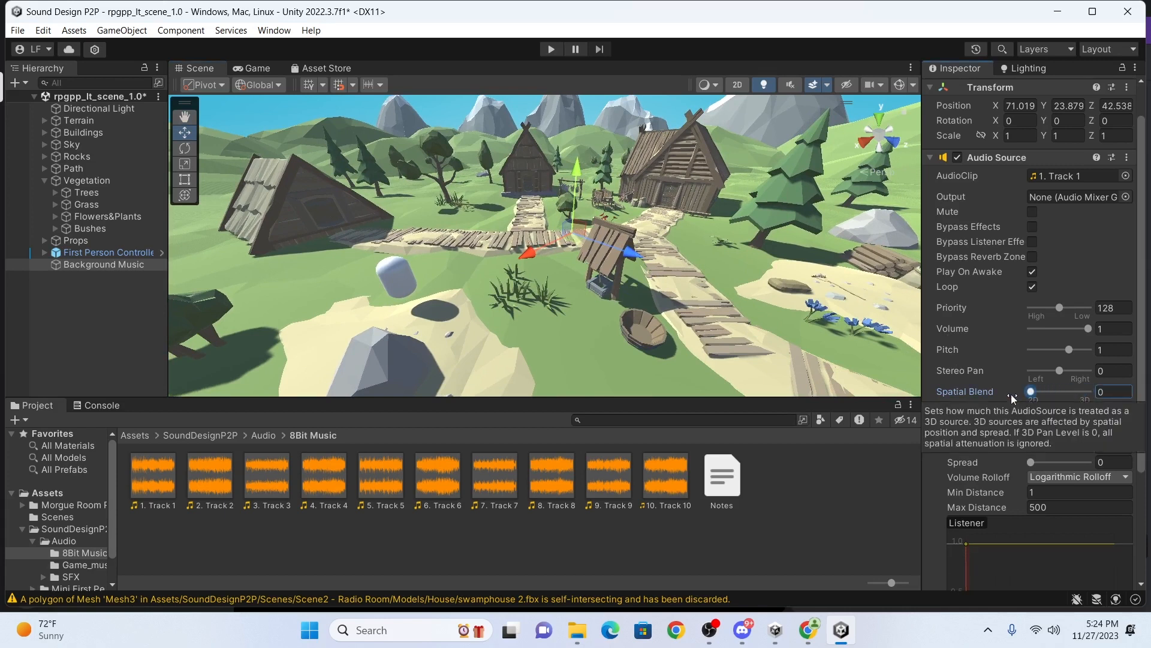
{"action": "mouse_move", "coordinate": [500, 299]}
{"action": "middle_mouse_down"}
{"action": "mouse_move", "coordinate": [608, 338]}
{"action": "mouse_move", "coordinate": [516, 292]}
{"action": "middle_mouse_up"}
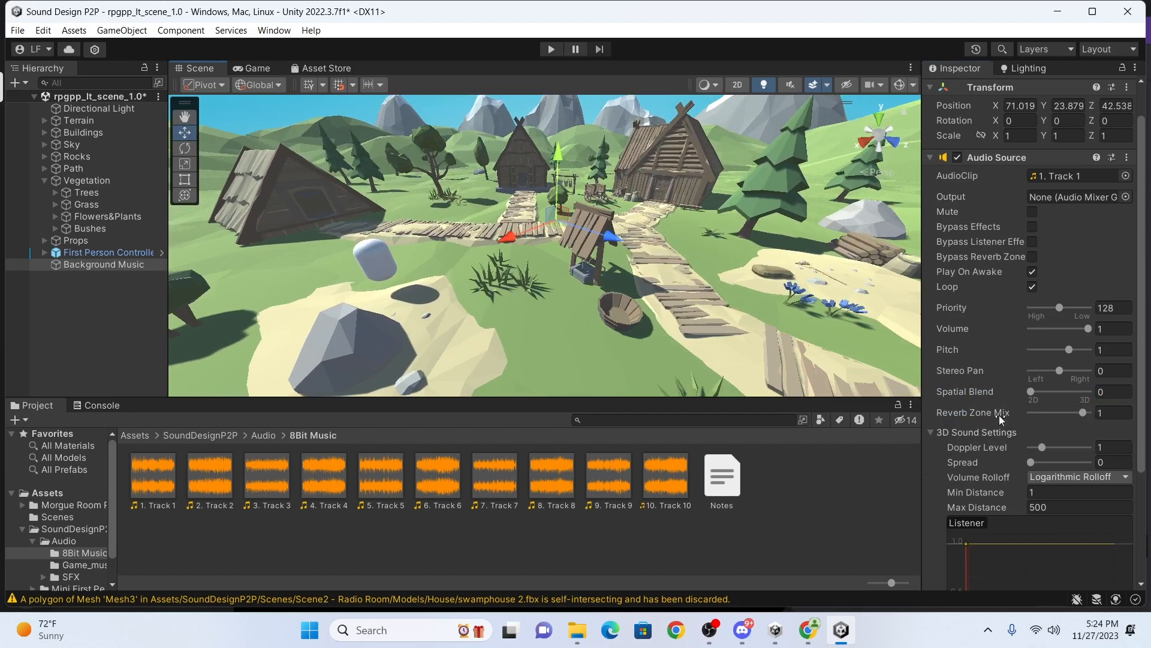
{"action": "mouse_move", "coordinate": [999, 418]}
{"action": "middle_click_drag", "start_coordinate": [549, 285], "coordinate": [578, 304]}
Run the scene and walk the first-person controller along the path toward the huts to test the background music, stopping playback at the end.
{"action": "left_click", "coordinate": [114, 255]}
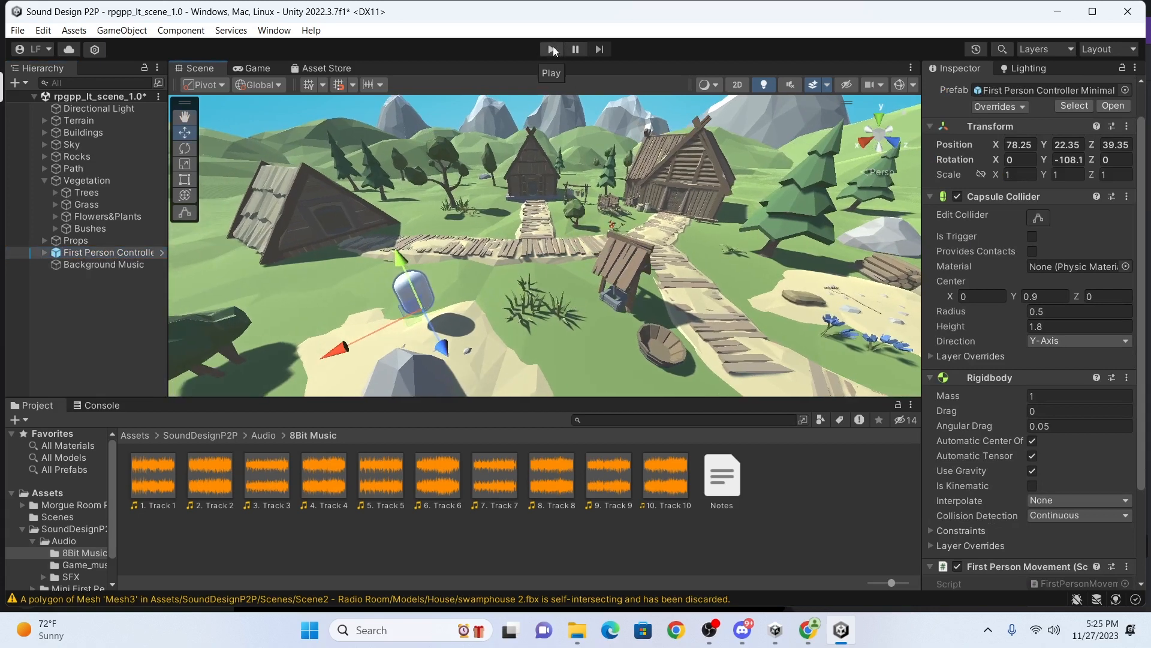
{"action": "left_click", "coordinate": [552, 48]}
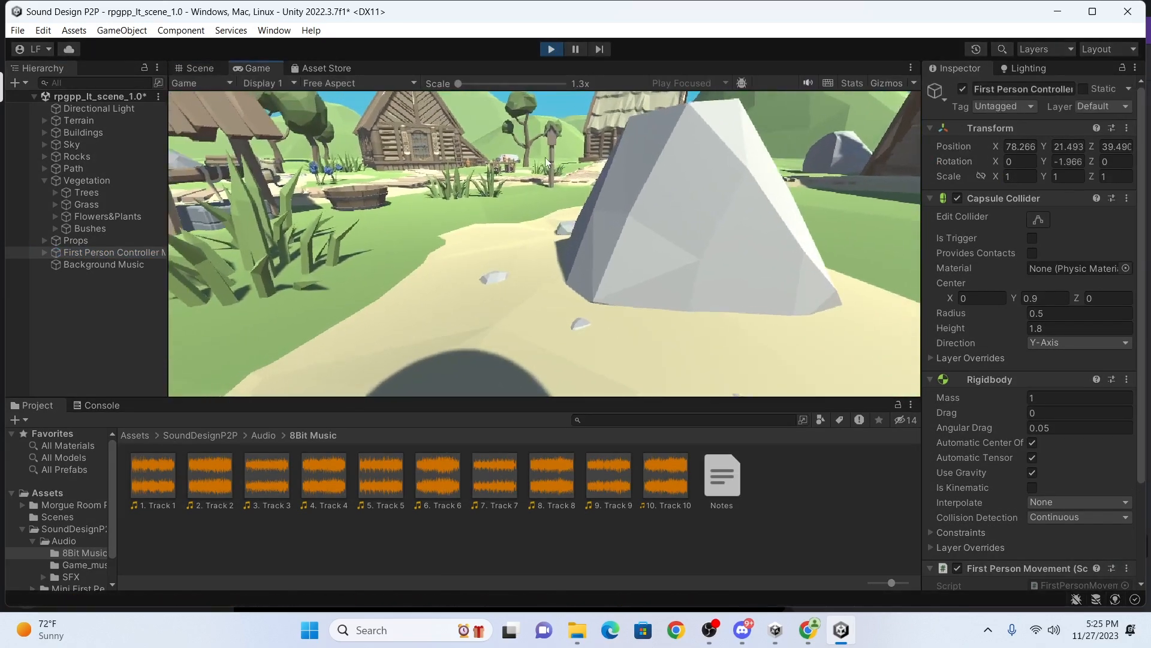
{"action": "key", "text": "w"}
{"action": "key", "text": "a"}
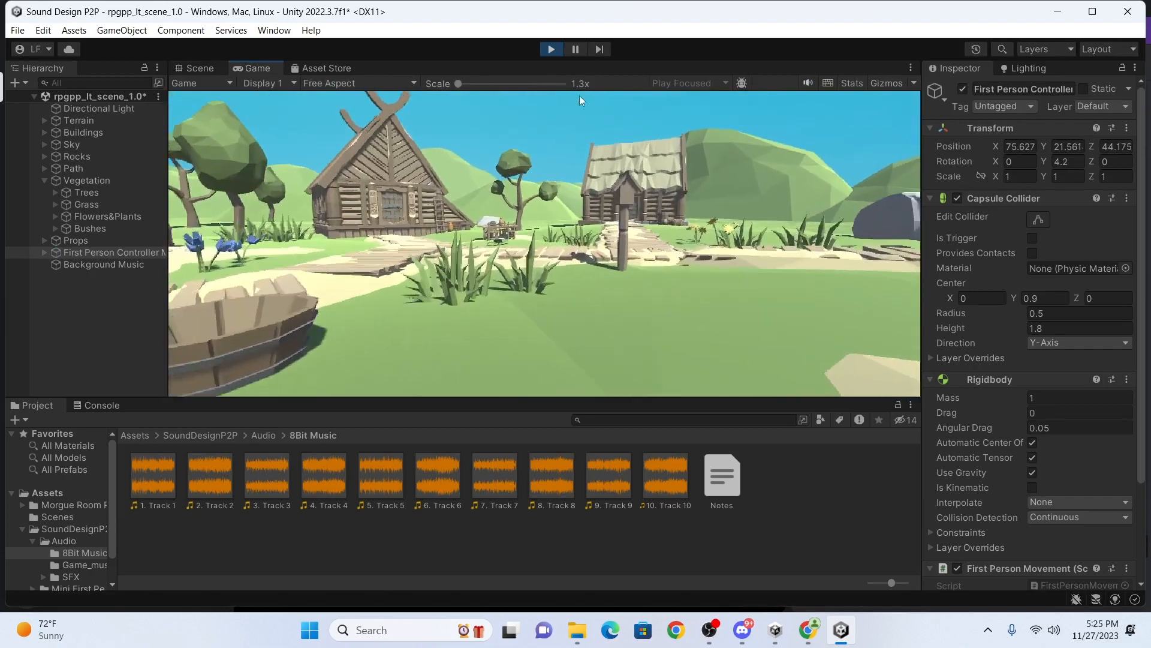
{"action": "key", "text": "w"}
{"action": "key", "text": "w"}
{"action": "key", "text": "s"}
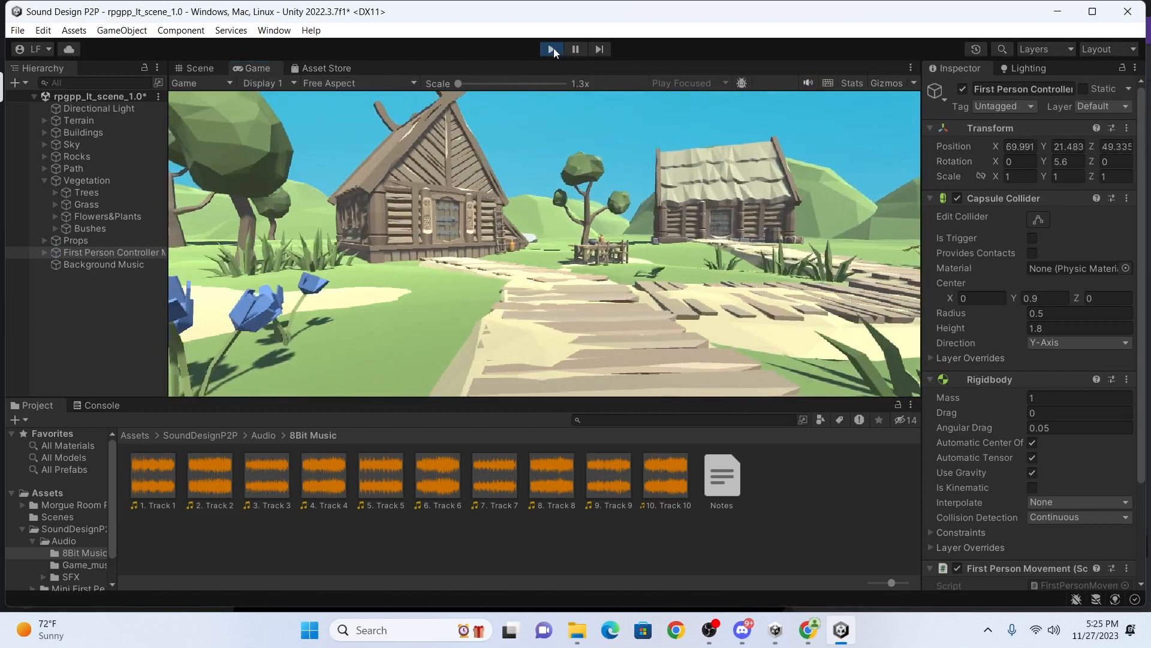
{"action": "left_click", "coordinate": [551, 49]}
Collapse the Terrain group in the scene hierarchy.
{"action": "scroll", "coordinate": [62, 189], "scroll_direction": "up", "scroll_amount": 5}
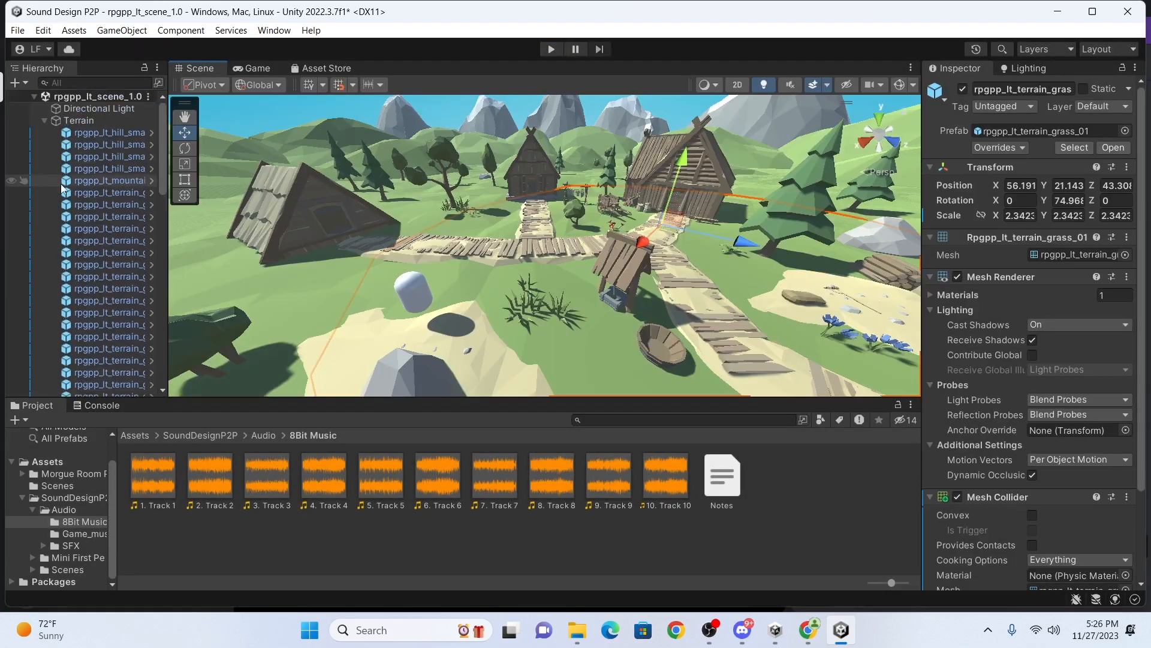
{"action": "left_click", "coordinate": [44, 121]}
{"action": "middle_click_drag", "start_coordinate": [544, 247], "coordinate": [549, 350]}
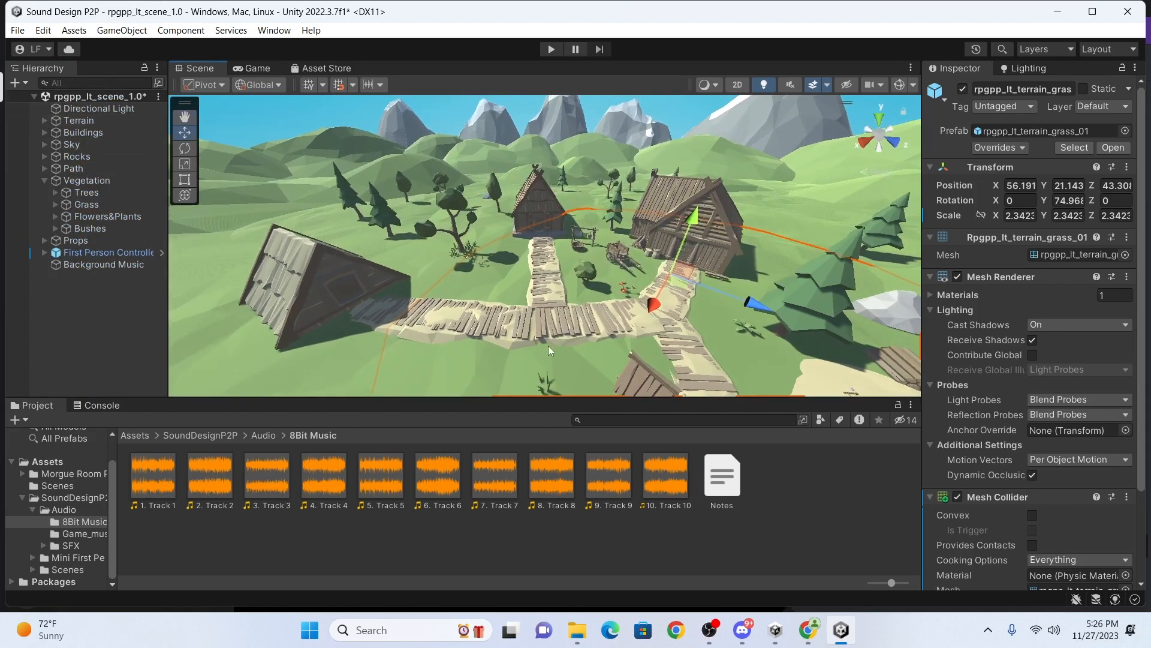
Select the rpgpp_lt_tree_02 tree beside the A-frame hut and bring its Audio Source settings into view.
{"action": "left_click", "coordinate": [455, 204]}
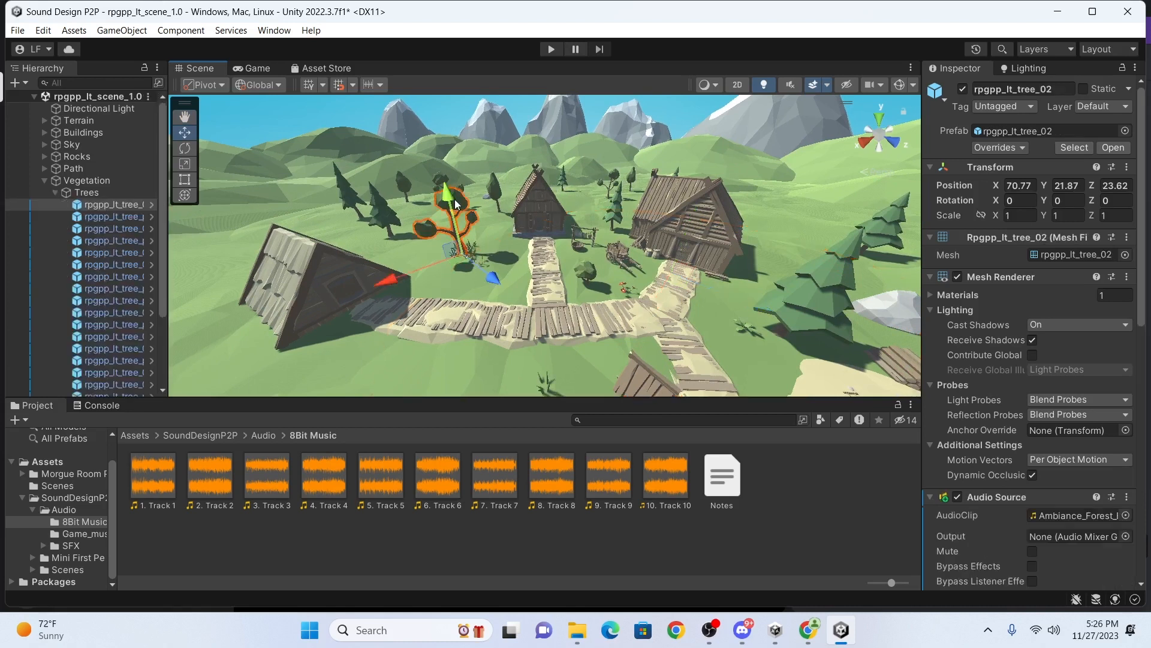
{"action": "left_click", "coordinate": [54, 192]}
{"action": "scroll", "coordinate": [1072, 346], "scroll_direction": "down", "scroll_amount": 3}
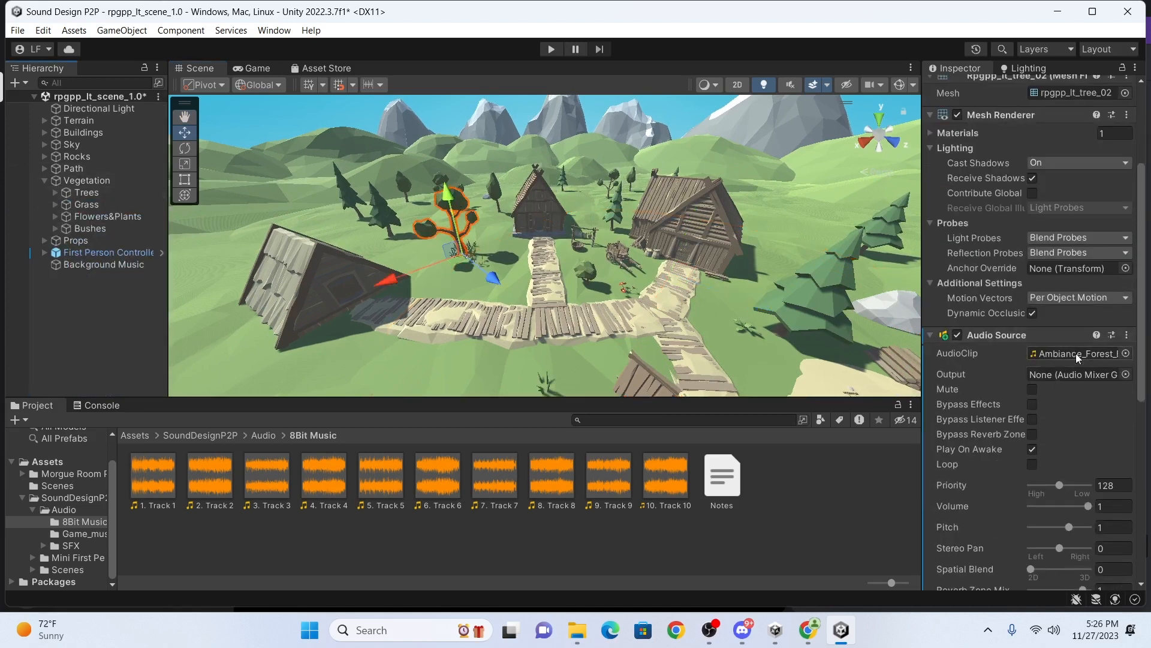
{"action": "middle_click_drag", "start_coordinate": [525, 251], "coordinate": [549, 280]}
{"action": "scroll", "coordinate": [1091, 475], "scroll_direction": "down", "scroll_amount": 2}
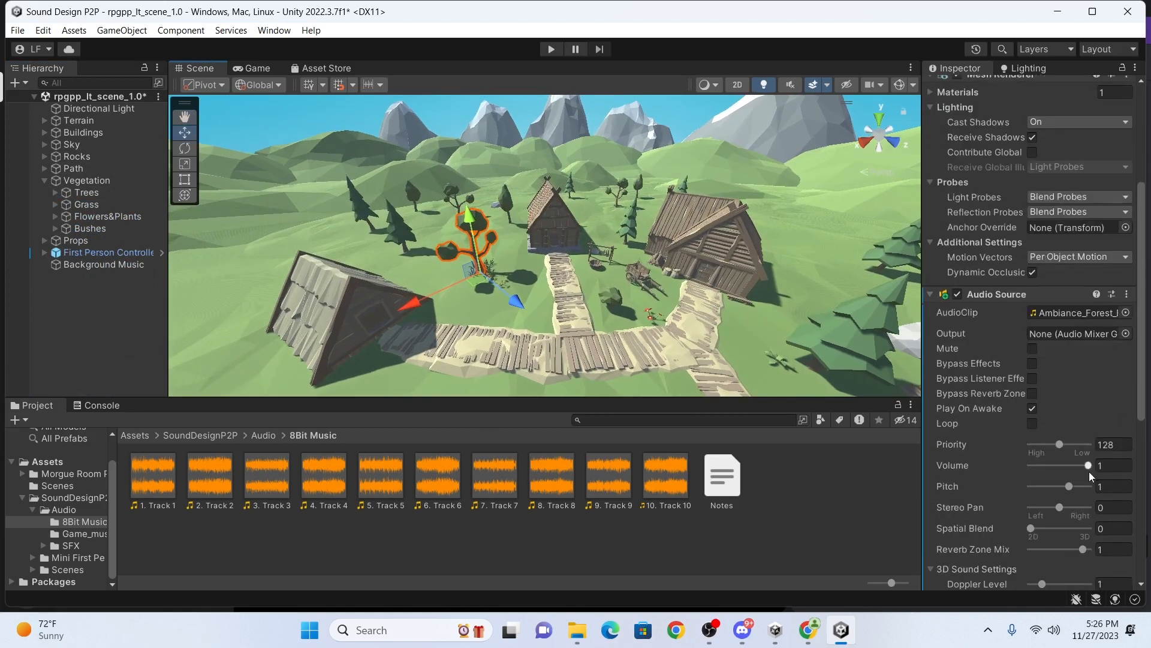
{"action": "scroll", "coordinate": [1091, 475], "scroll_direction": "down", "scroll_amount": 2}
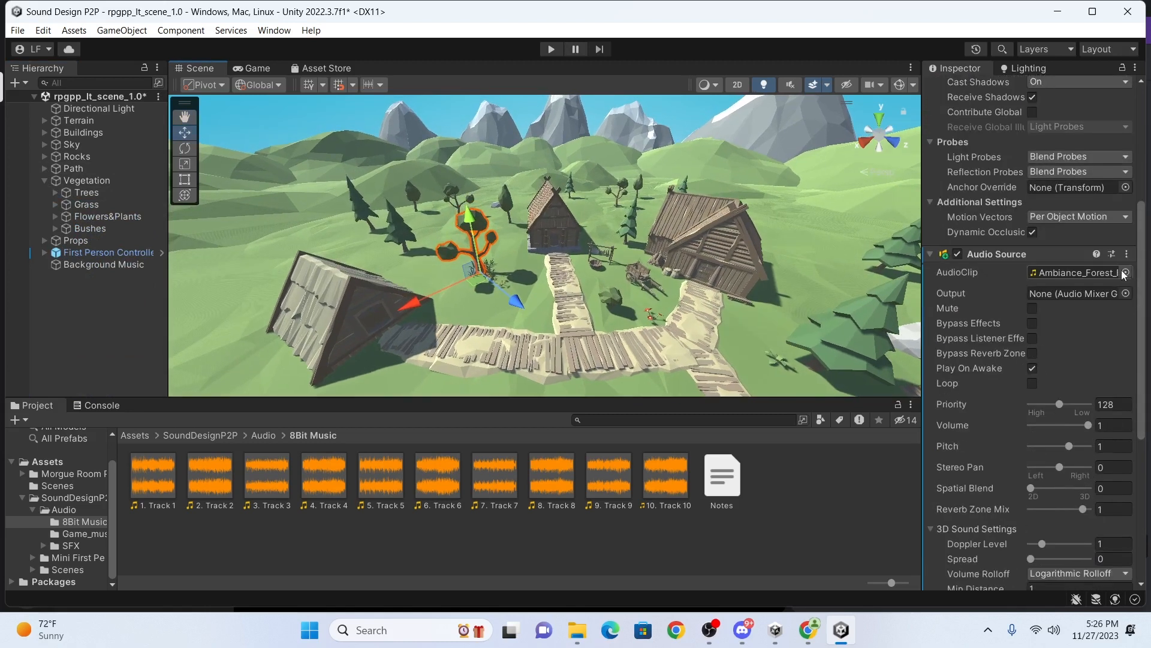
Open the Nature - Essentials folder in SFX and assign Ambiance_Forest_Birds_Loop_Stereo as the tree's AudioClip.
{"action": "left_click", "coordinate": [43, 545]}
{"action": "left_click", "coordinate": [84, 545]}
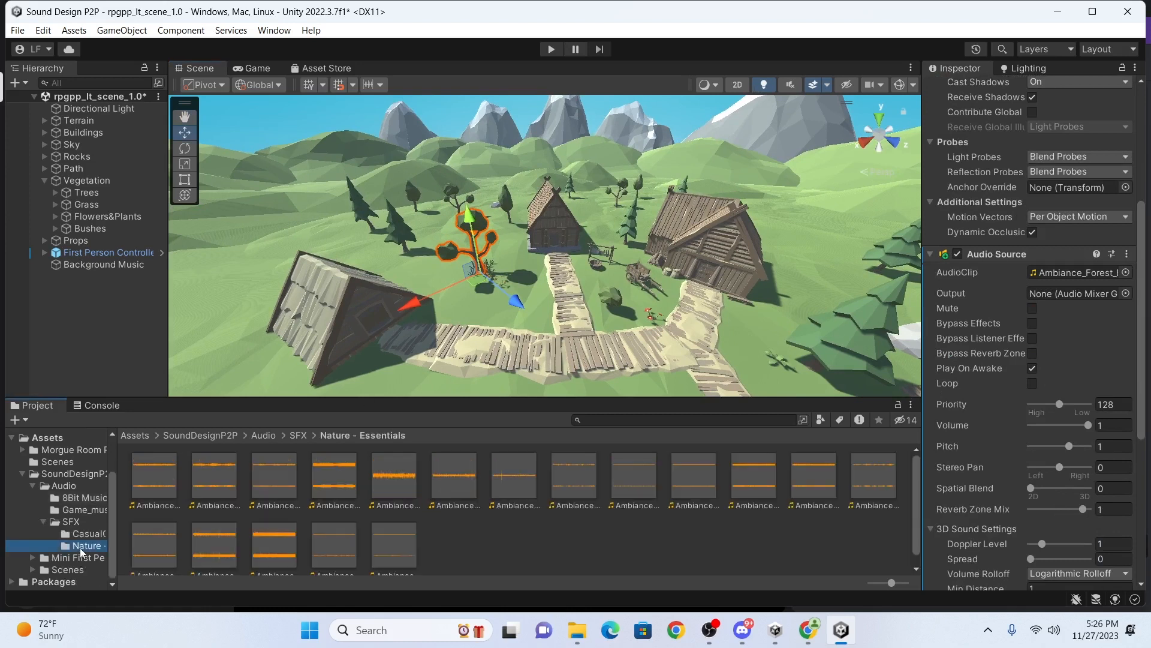
{"action": "left_click", "coordinate": [43, 523]}
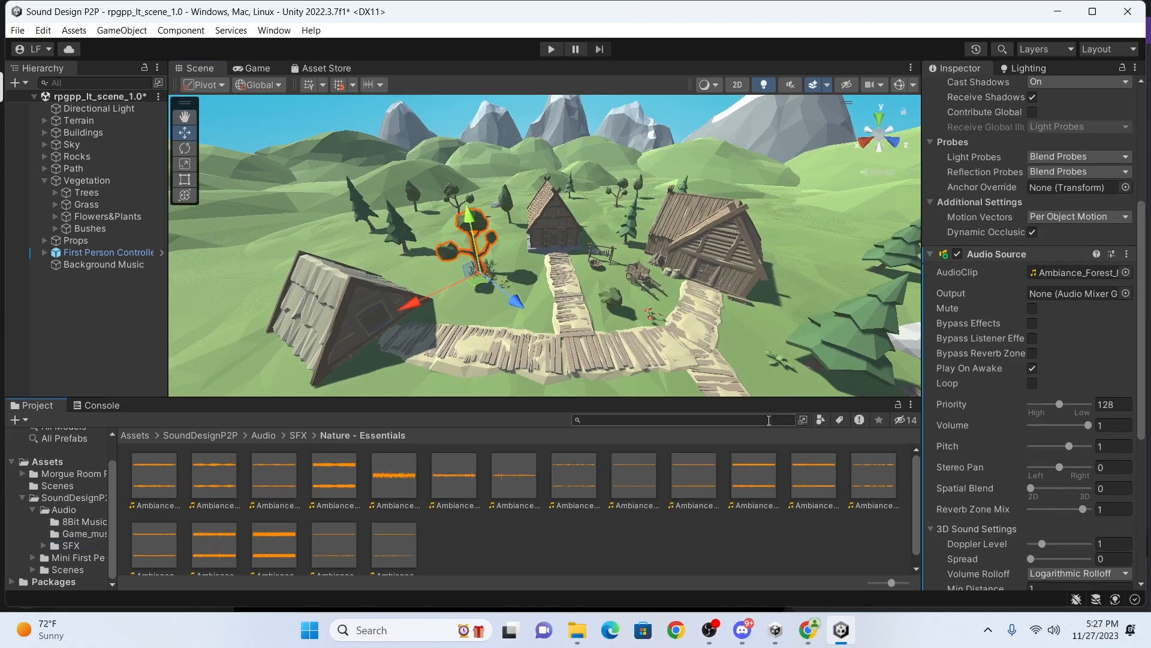
{"action": "left_click", "coordinate": [1126, 273]}
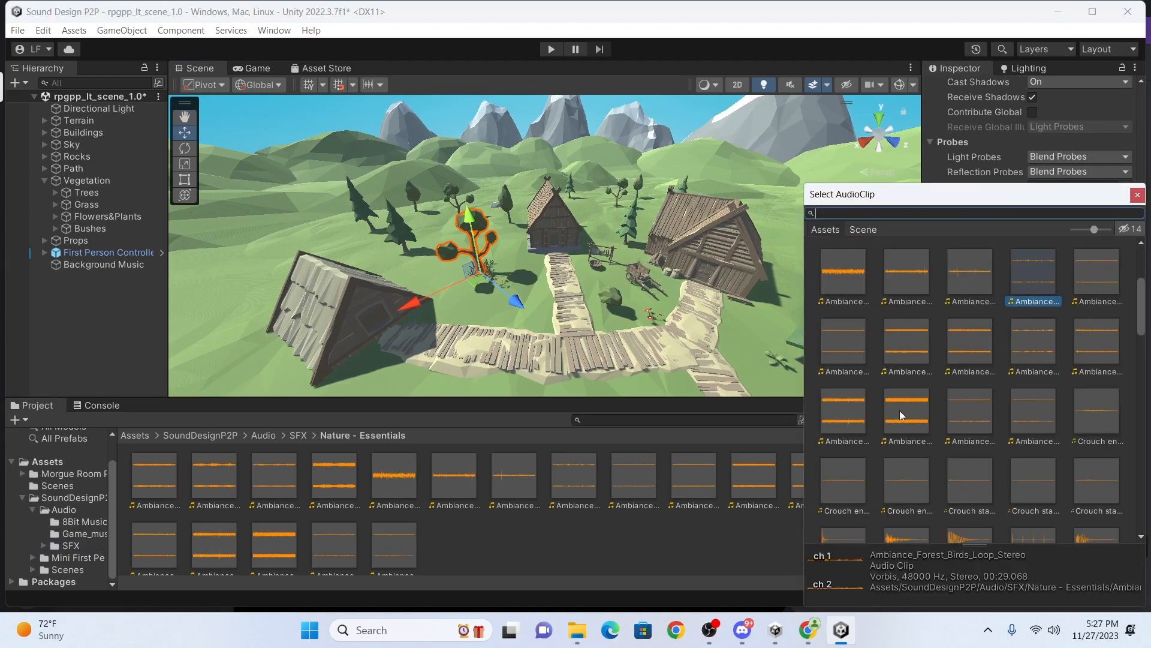
{"action": "double_click", "coordinate": [1049, 347]}
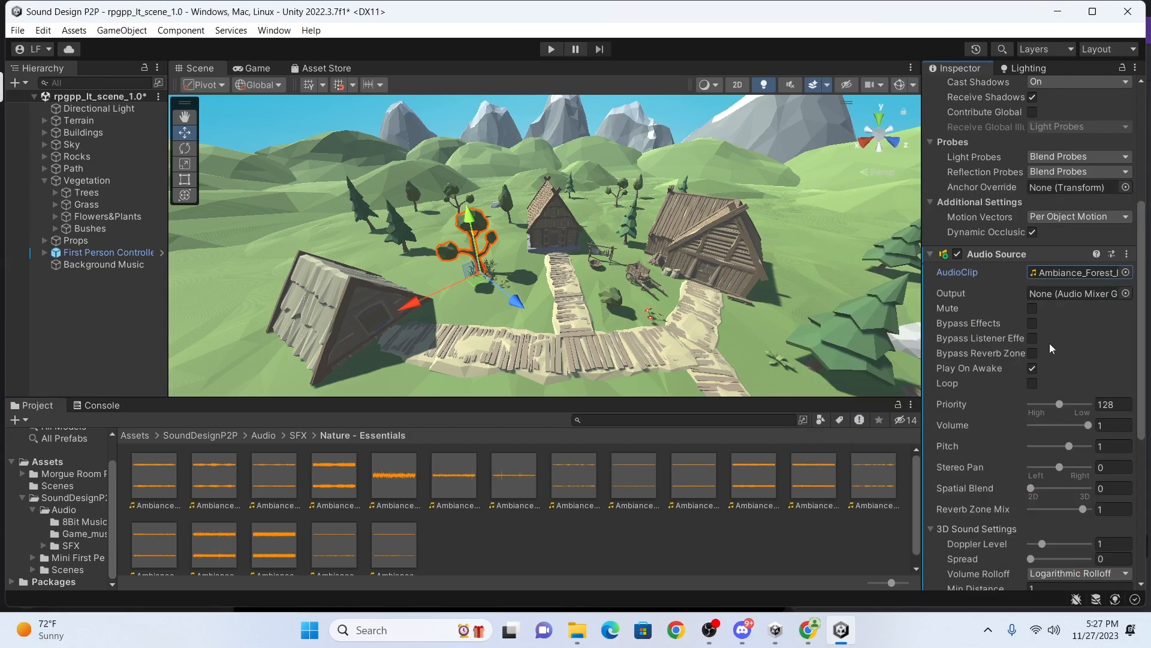
Enable Loop on the tree's Audio Source and set its Spatial Blend to 1 (3D).
{"action": "left_click", "coordinate": [1032, 383]}
{"action": "scroll", "coordinate": [1031, 390], "scroll_direction": "down", "scroll_amount": 3}
{"action": "left_click_drag", "start_coordinate": [1031, 407], "coordinate": [1093, 408]}
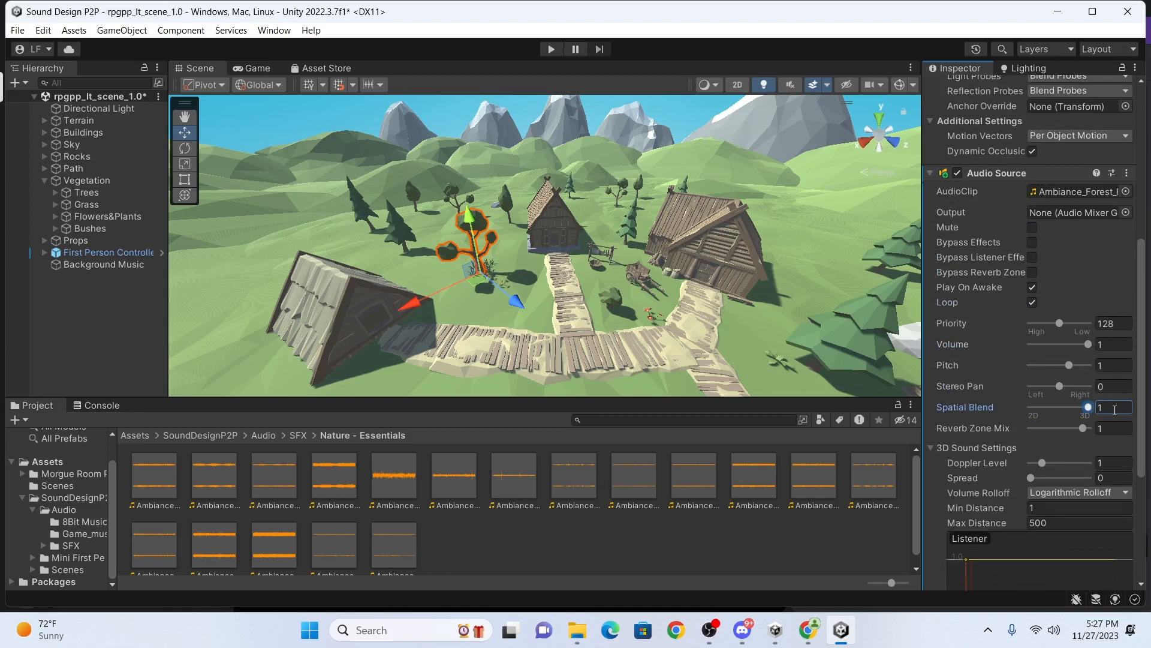
Mute the Background Music and test the tree's forest sound by running the scene and walking up to the tree, stopping playback at the end.
{"action": "left_click", "coordinate": [104, 265]}
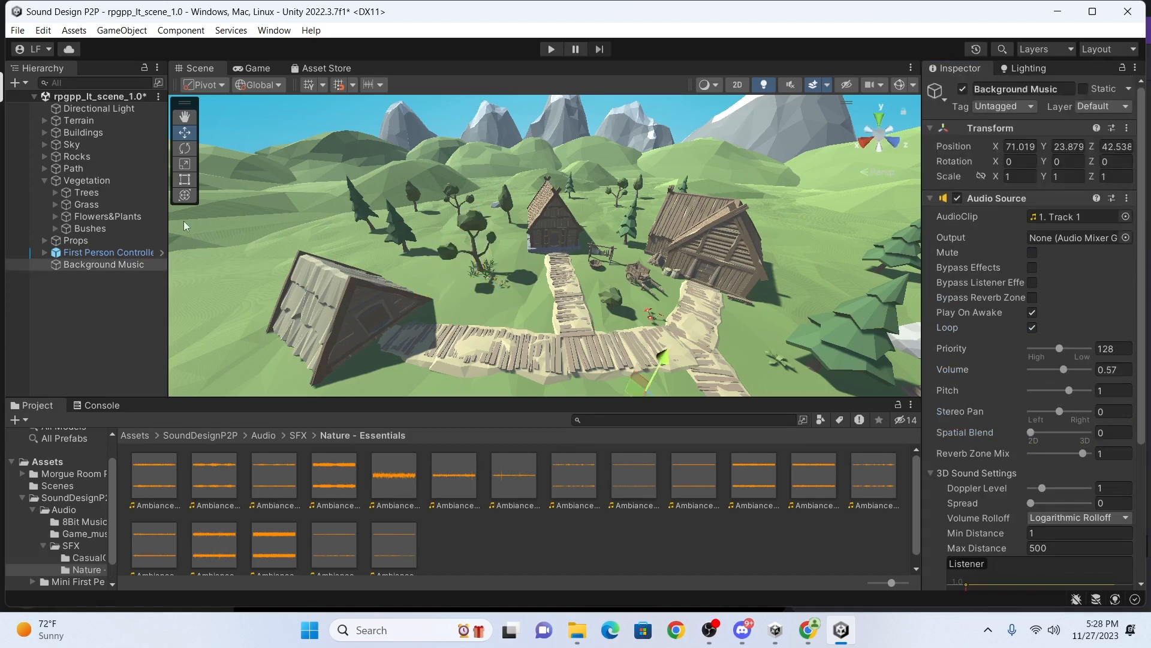
{"action": "left_click", "coordinate": [1032, 253]}
{"action": "left_click", "coordinate": [552, 49]}
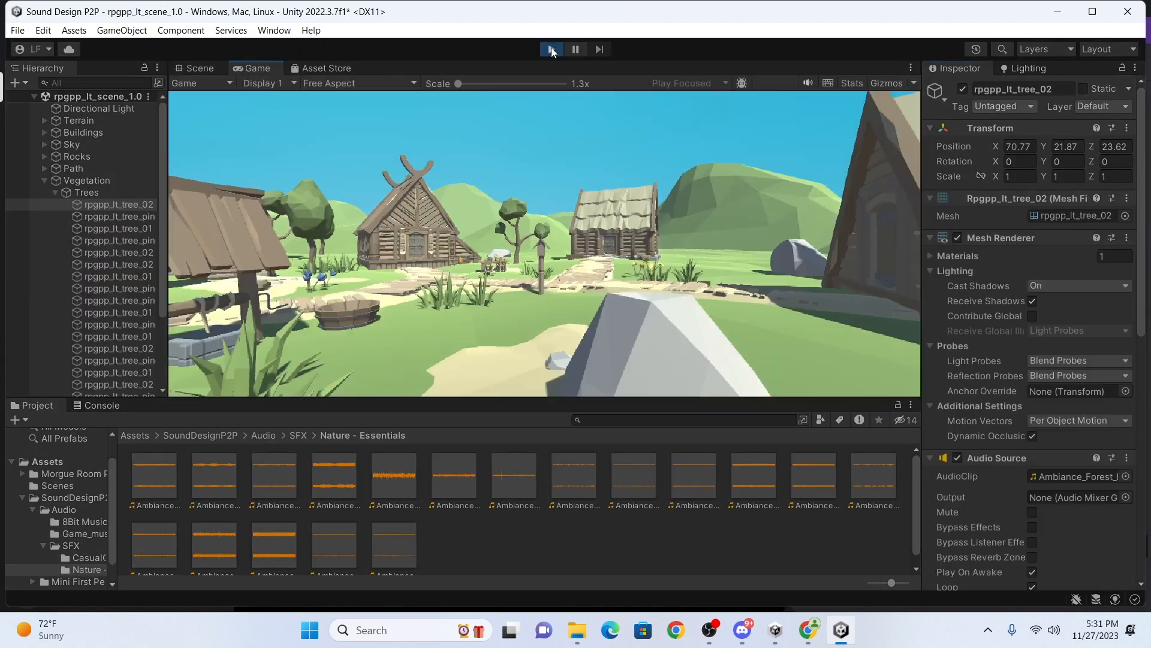
{"action": "key", "text": "w"}
{"action": "key", "text": "w"}
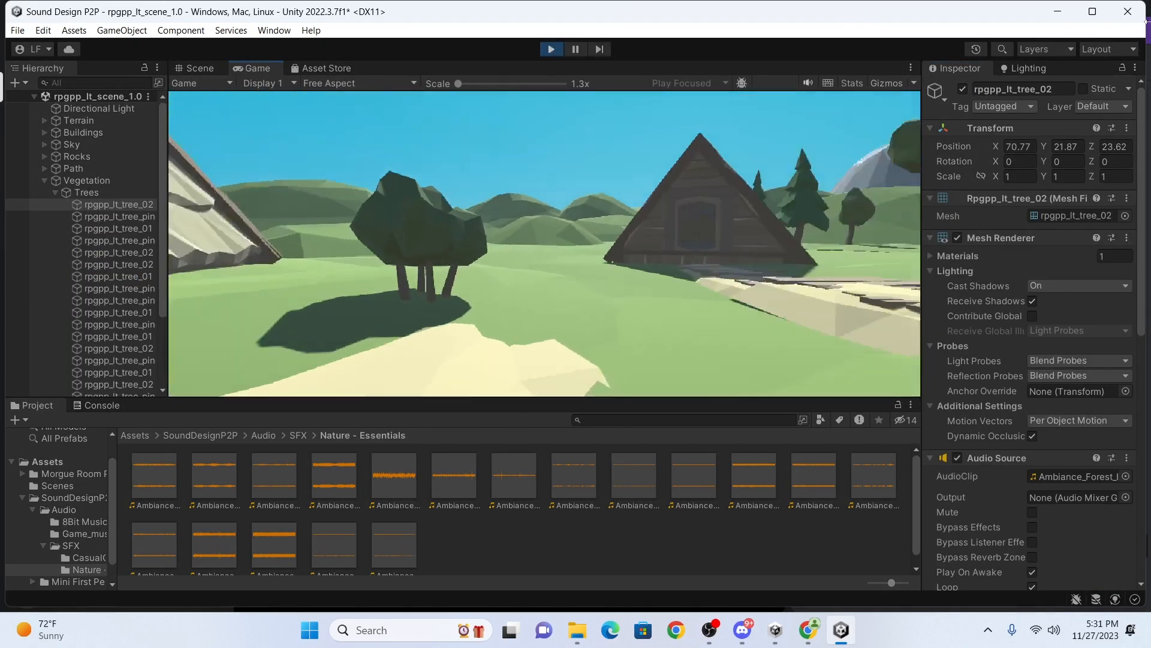
{"action": "key", "text": "w"}
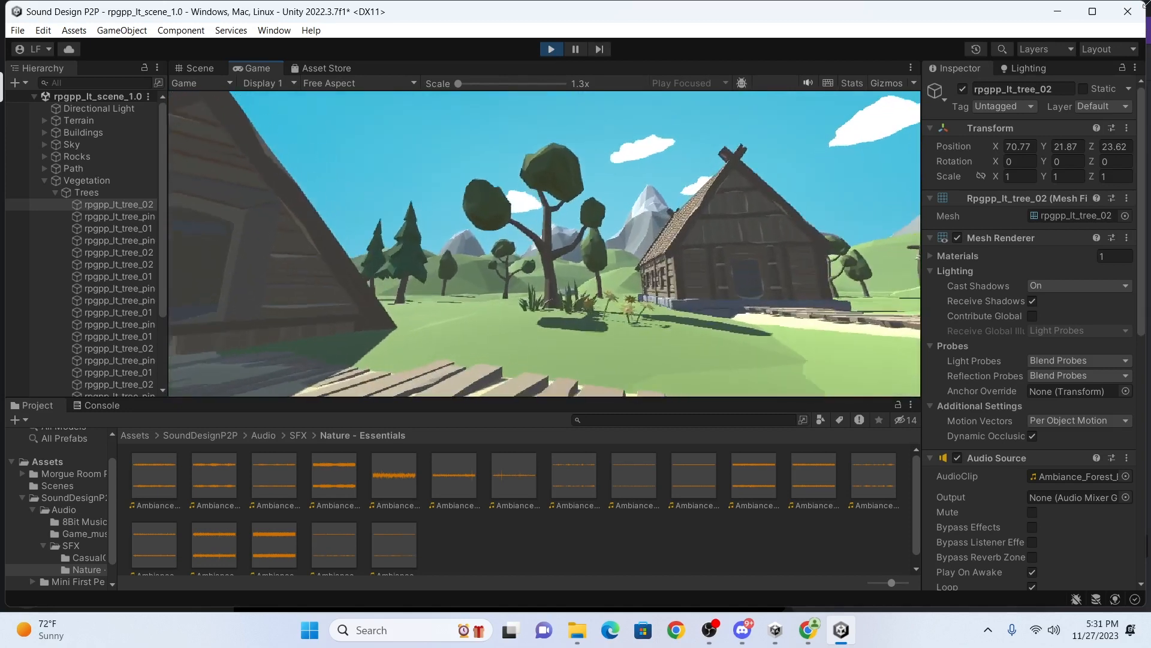
{"action": "key", "text": "w"}
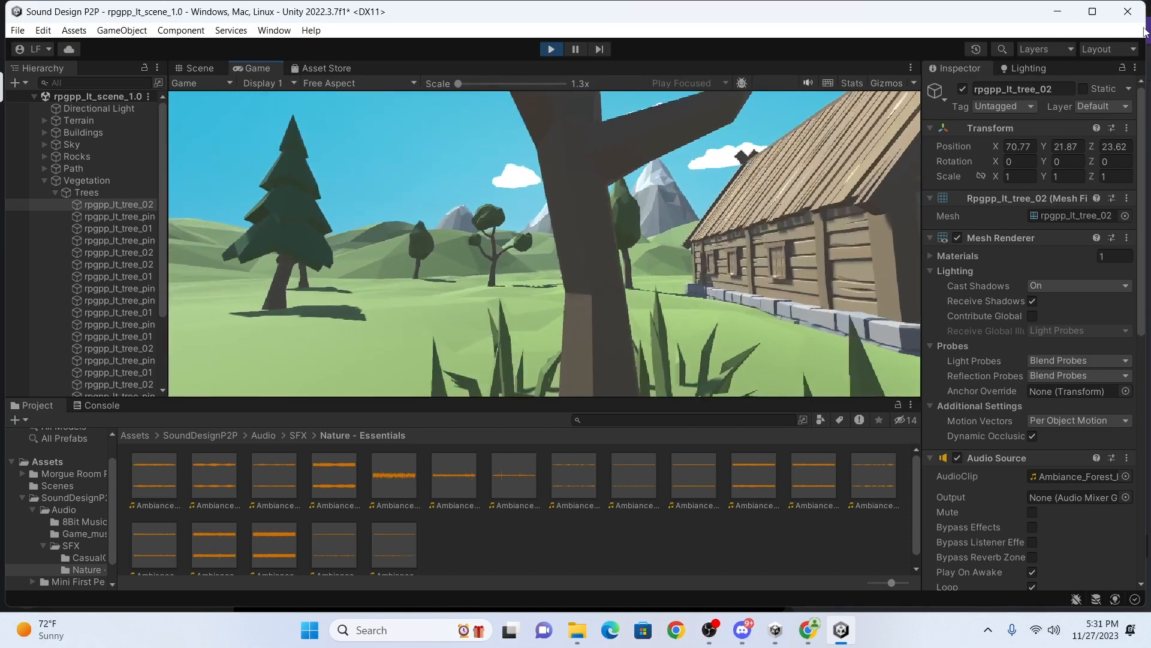
{"action": "left_click", "coordinate": [552, 50]}
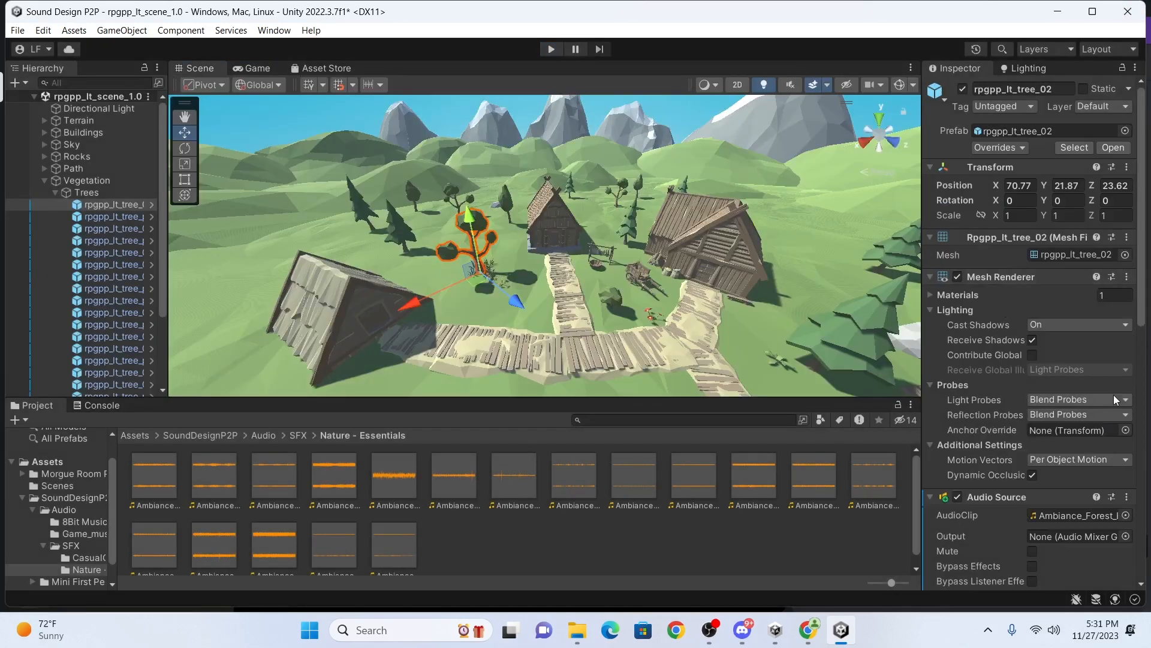
Set the tree's Volume Rolloff to Linear Rolloff.
{"action": "scroll", "coordinate": [1086, 447], "scroll_direction": "down", "scroll_amount": 10}
{"action": "left_click", "coordinate": [1074, 331]}
{"action": "left_click", "coordinate": [1076, 360]}
Run the scene and walk toward and away from the tree to test its linear sound falloff, stopping playback at the end.
{"action": "left_click", "coordinate": [551, 51]}
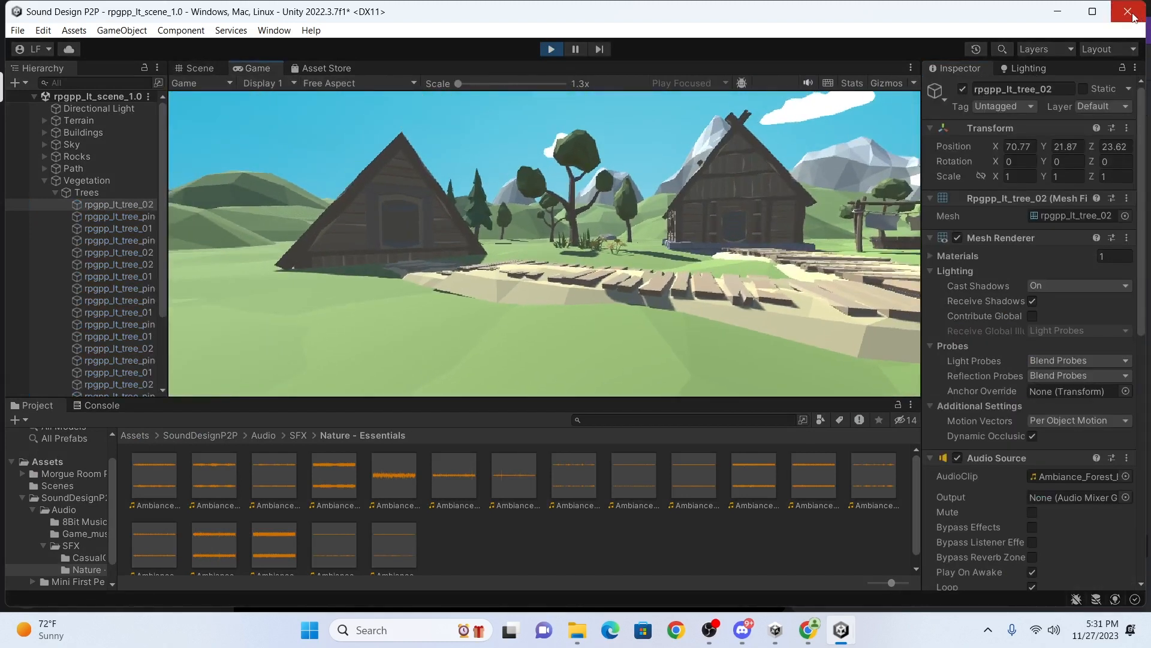
{"action": "key", "text": "w"}
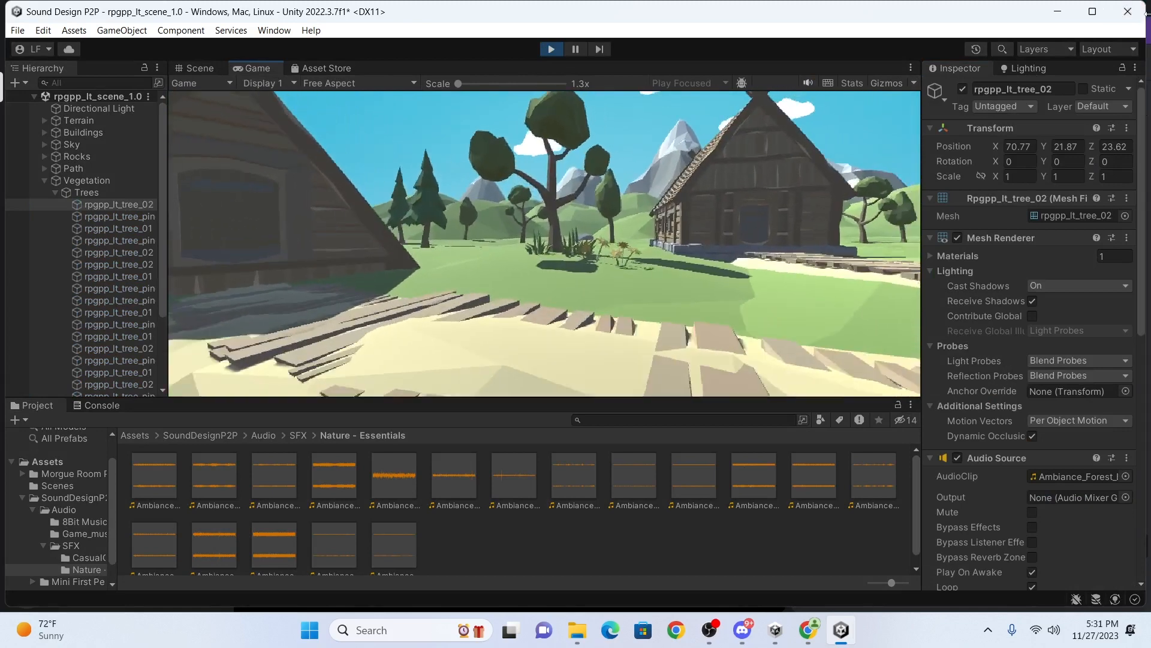
{"action": "key", "text": "w"}
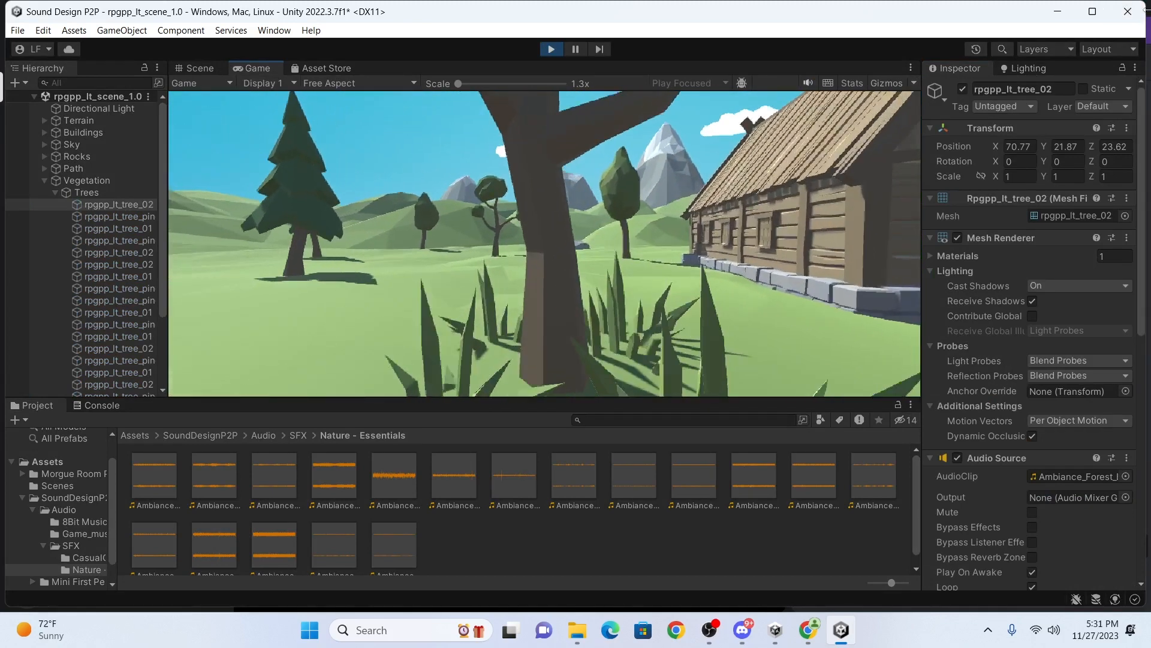
{"action": "key", "text": "s"}
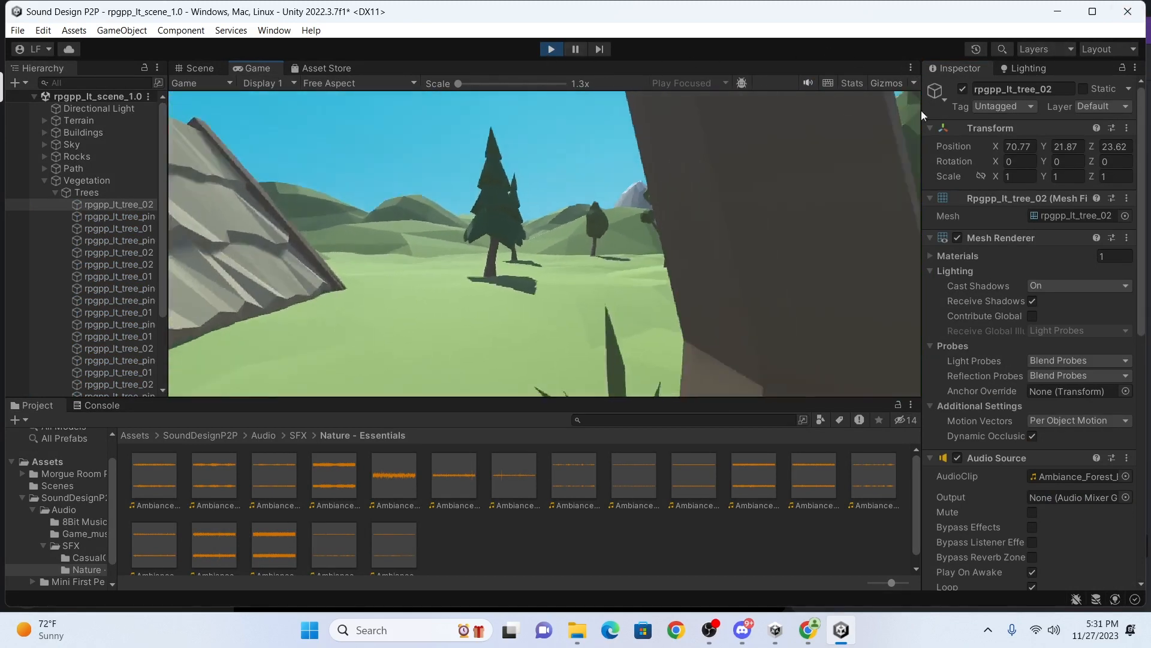
{"action": "key", "text": "s"}
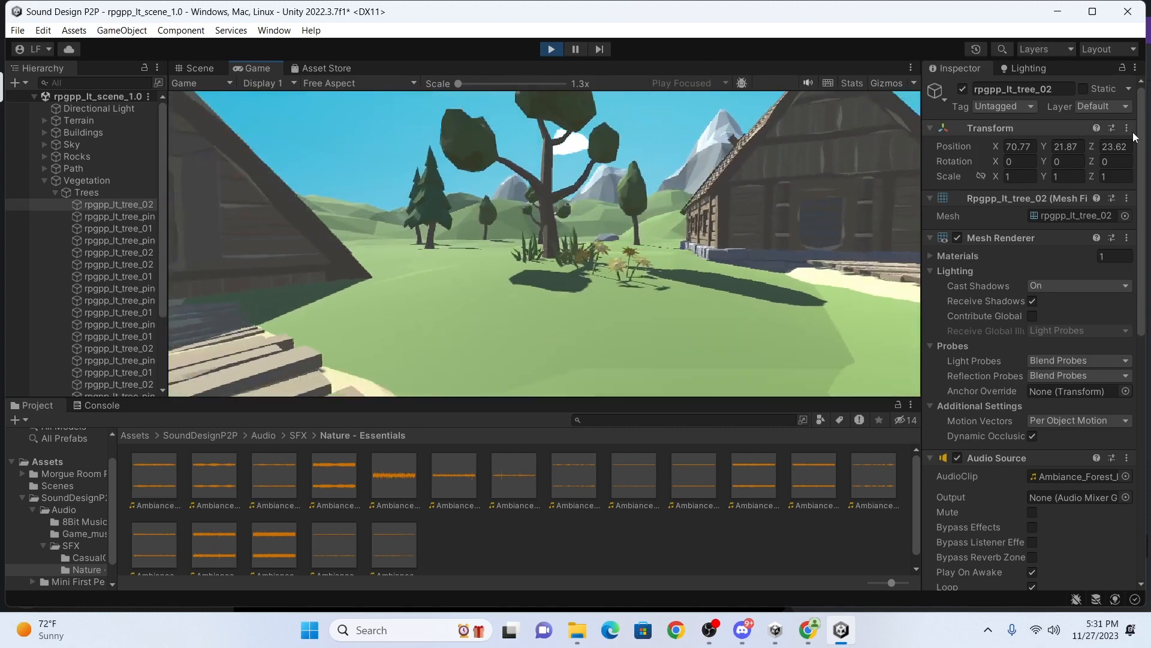
{"action": "key", "text": "s"}
{"action": "key", "text": "w"}
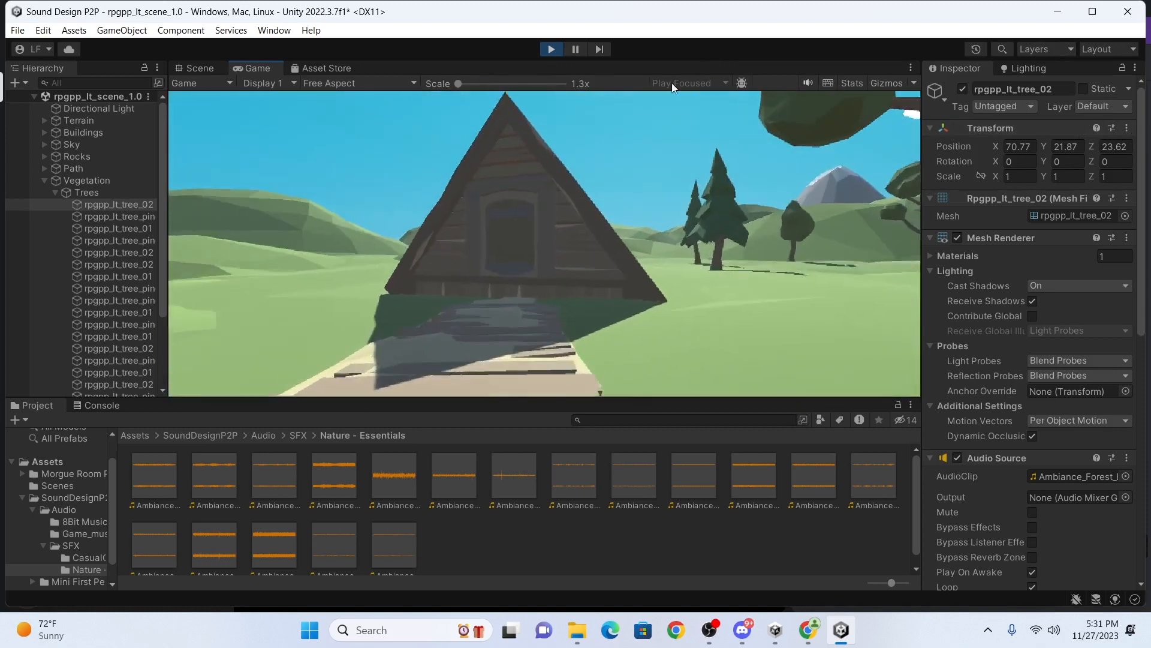
{"action": "key", "text": "w"}
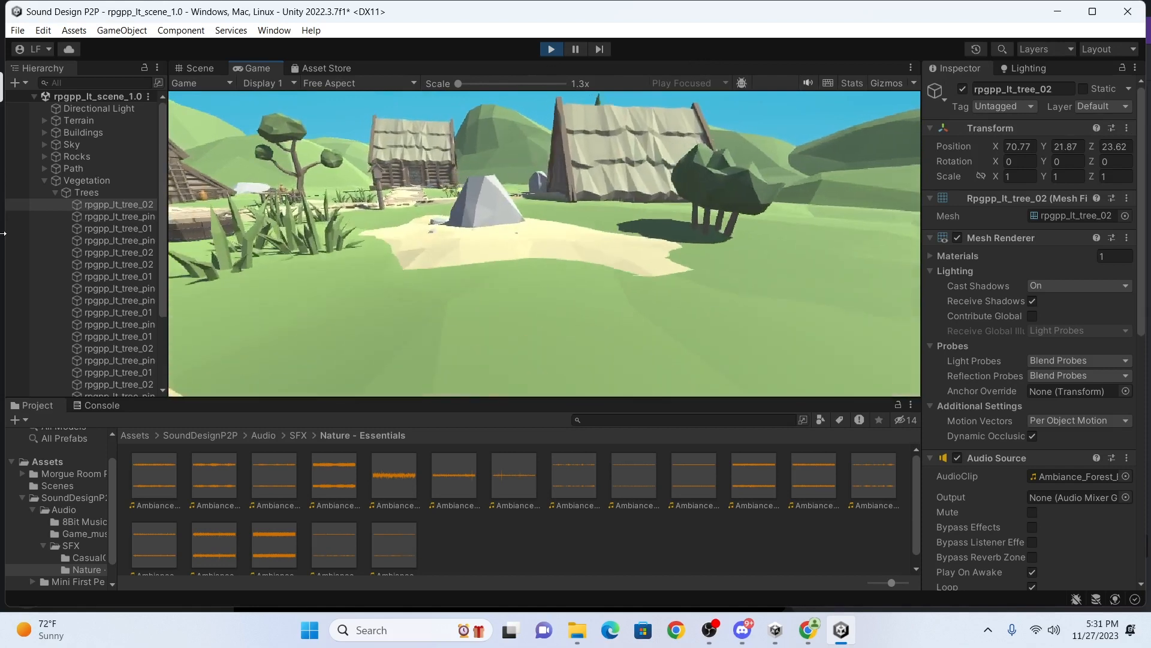
{"action": "key", "text": "w"}
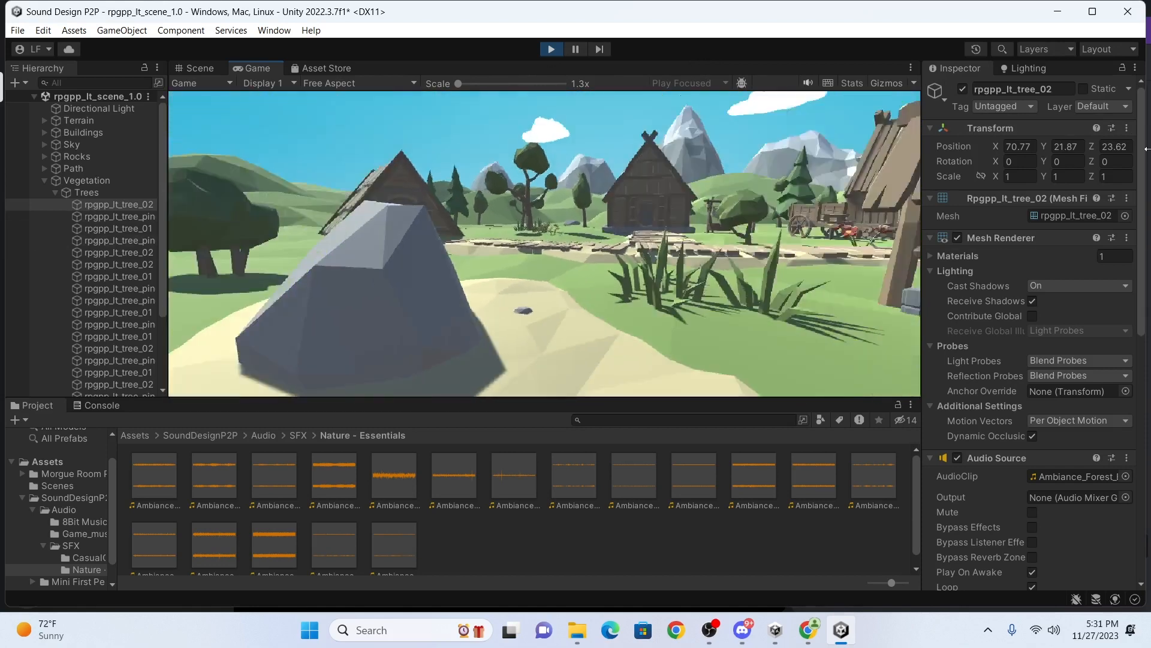
{"action": "key", "text": "w"}
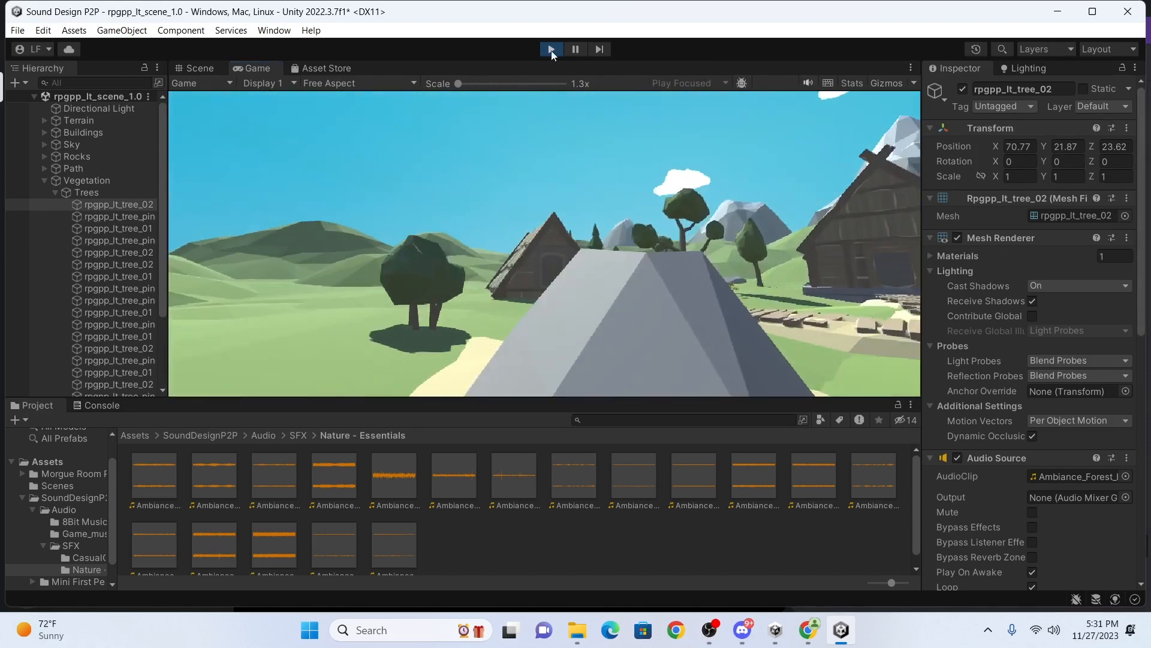
{"action": "left_click", "coordinate": [551, 49]}
Try Custom Rolloff on the tree's sound by moving the volume curve's end points, and set Volume Rolloff back to Logarithmic Rolloff.
{"action": "scroll", "coordinate": [1073, 447], "scroll_direction": "down", "scroll_amount": 15}
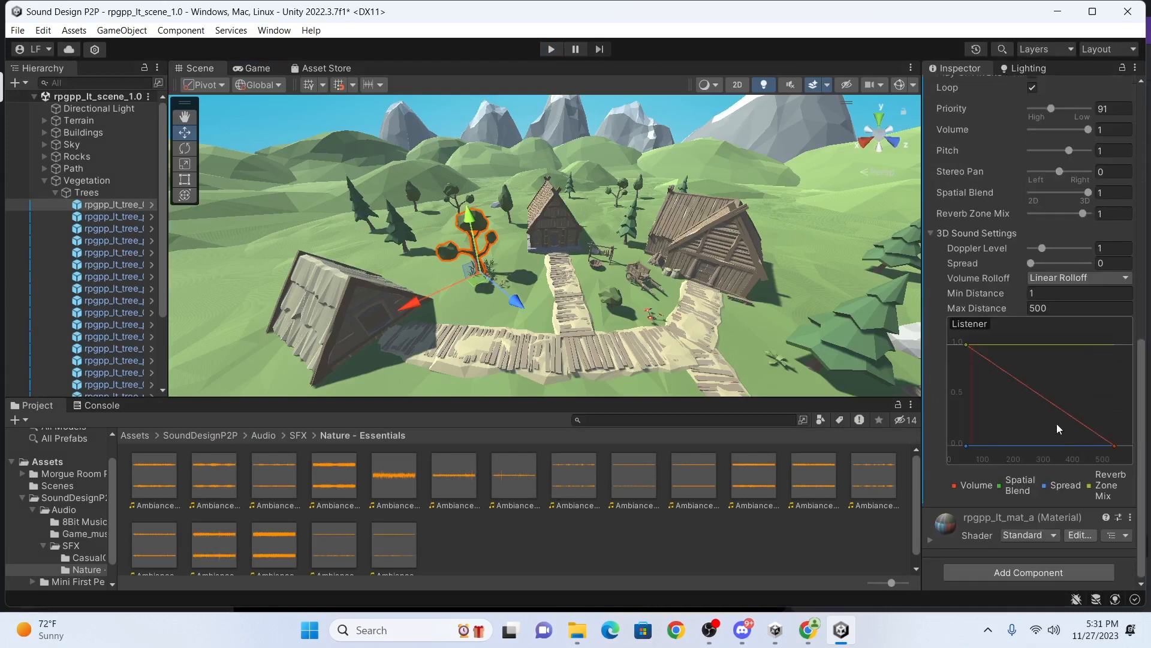
{"action": "left_click", "coordinate": [1074, 278]}
{"action": "left_click", "coordinate": [1065, 324]}
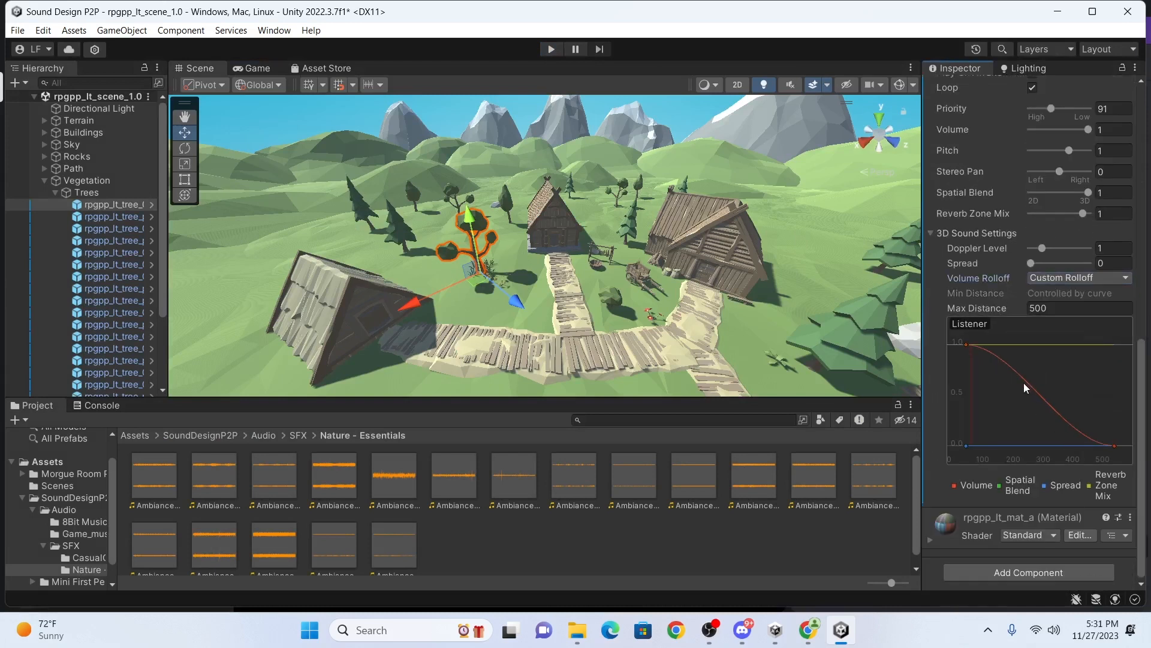
{"action": "mouse_move", "coordinate": [971, 344]}
{"action": "left_mouse_down"}
{"action": "mouse_move", "coordinate": [970, 365]}
{"action": "mouse_move", "coordinate": [974, 343]}
{"action": "left_mouse_up"}
{"action": "mouse_move", "coordinate": [1114, 445]}
{"action": "left_mouse_down"}
{"action": "mouse_move", "coordinate": [1083, 446]}
{"action": "mouse_move", "coordinate": [1113, 446]}
{"action": "left_mouse_up"}
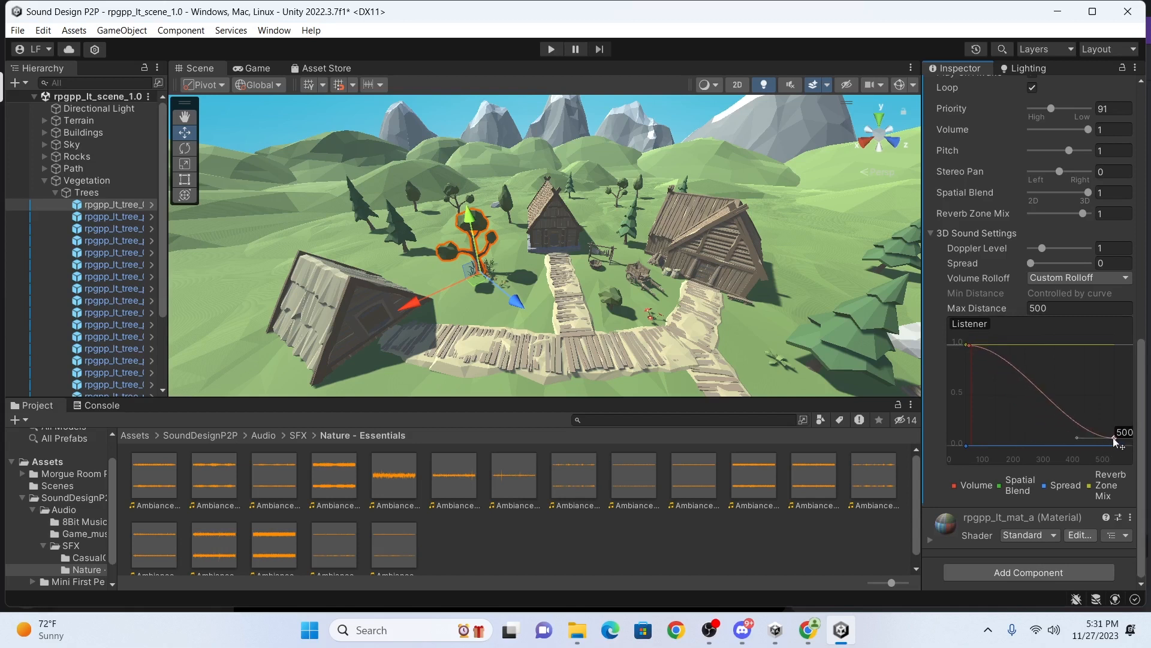
{"action": "left_click", "coordinate": [1059, 278]}
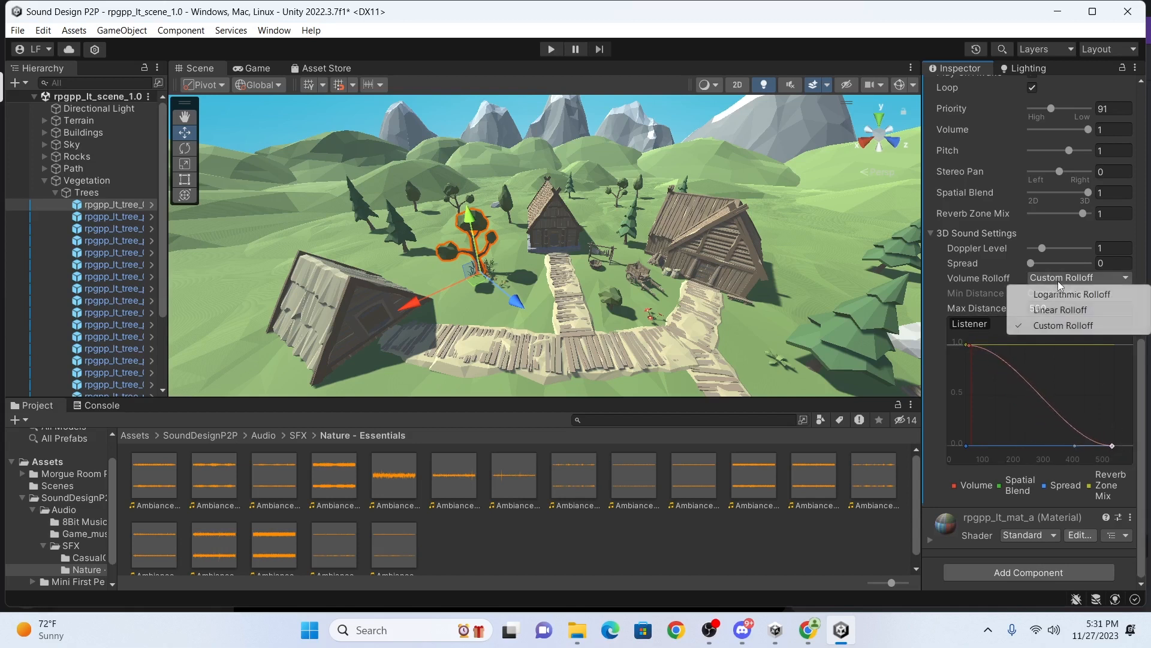
{"action": "left_click", "coordinate": [998, 293]}
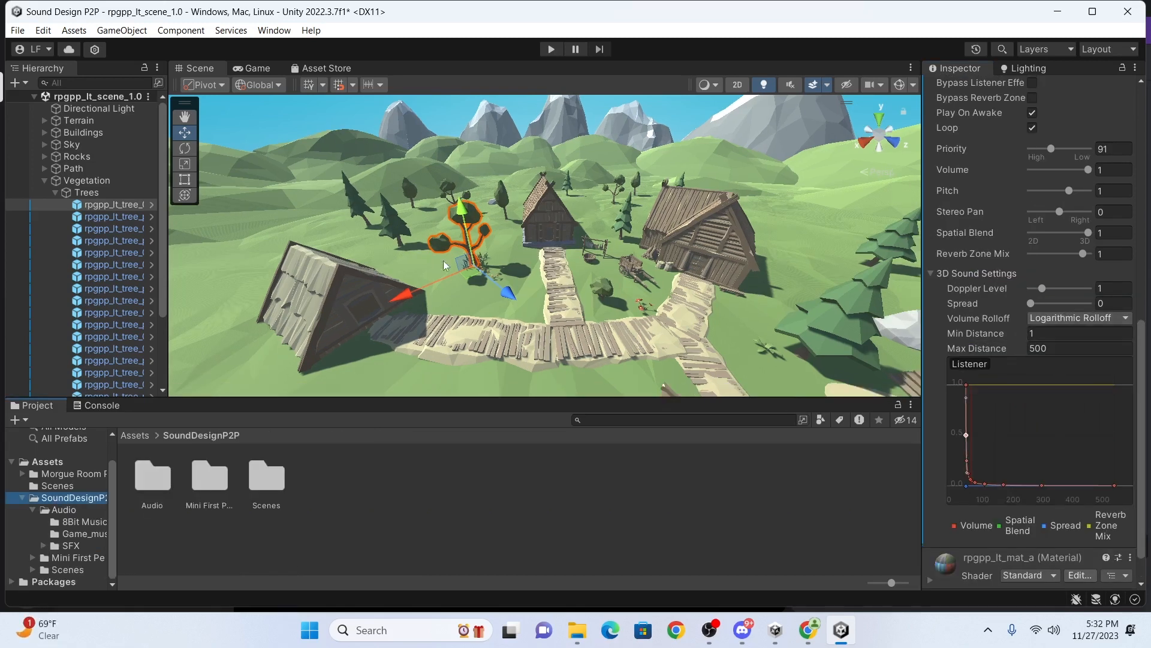
Select the bush beside the central path and assign Ambiance_Wind_Calm_Loop_Stereo as its AudioClip.
{"action": "middle_click_drag", "start_coordinate": [687, 278], "coordinate": [624, 265]}
{"action": "left_click", "coordinate": [579, 283]}
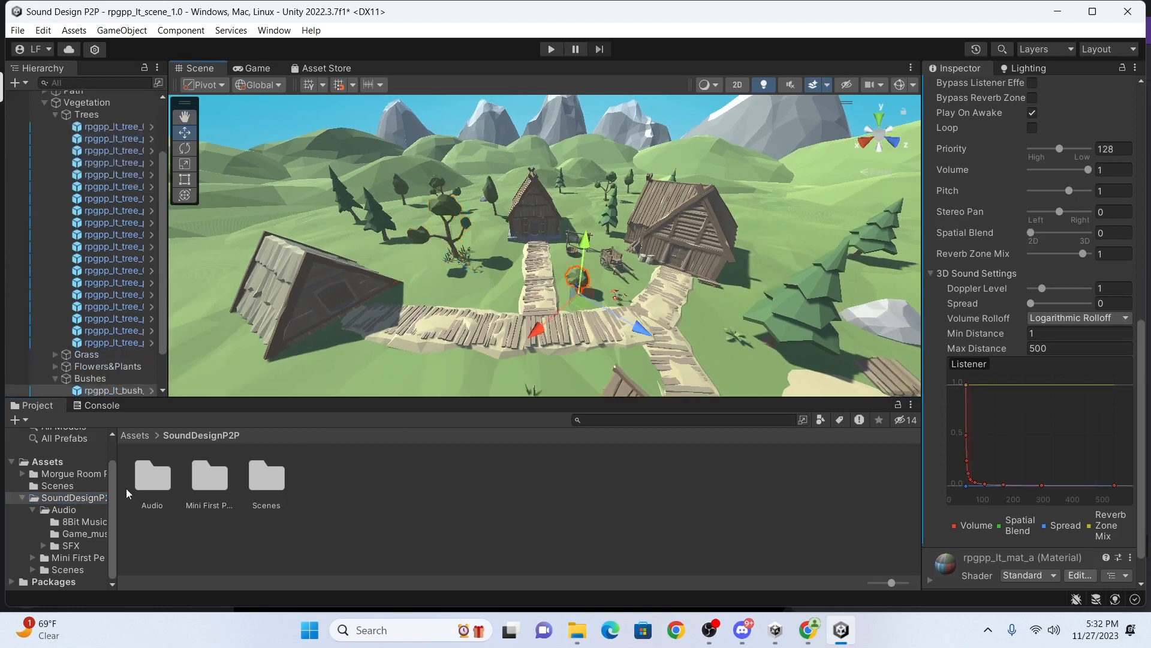
{"action": "left_click", "coordinate": [70, 546]}
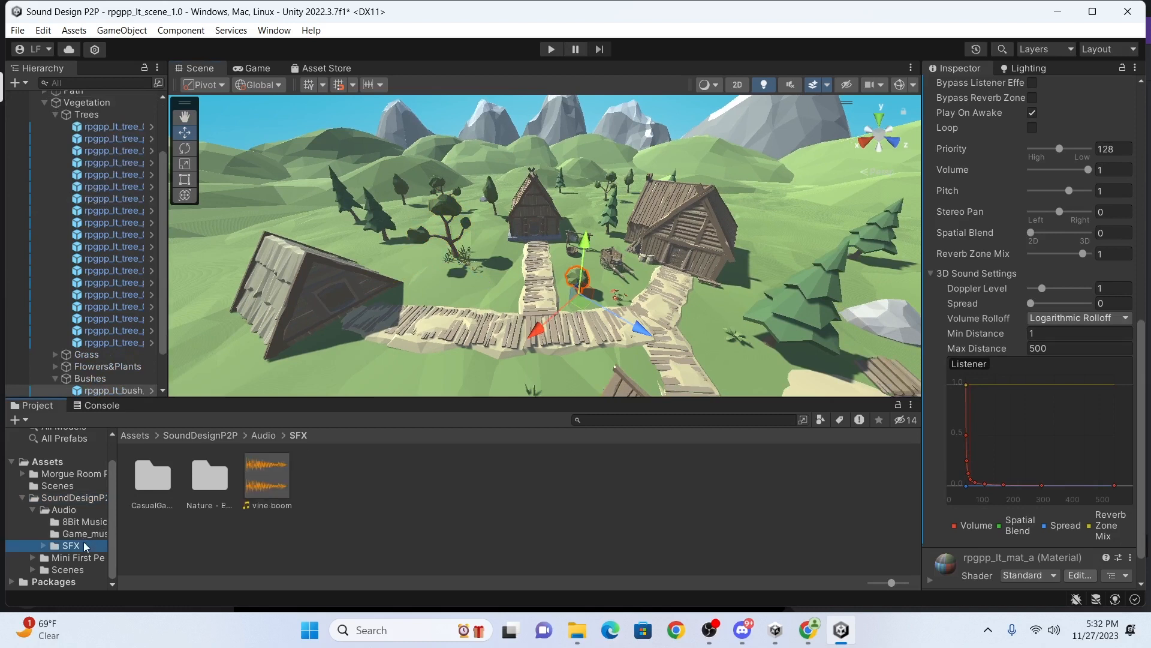
{"action": "left_click", "coordinate": [202, 487]}
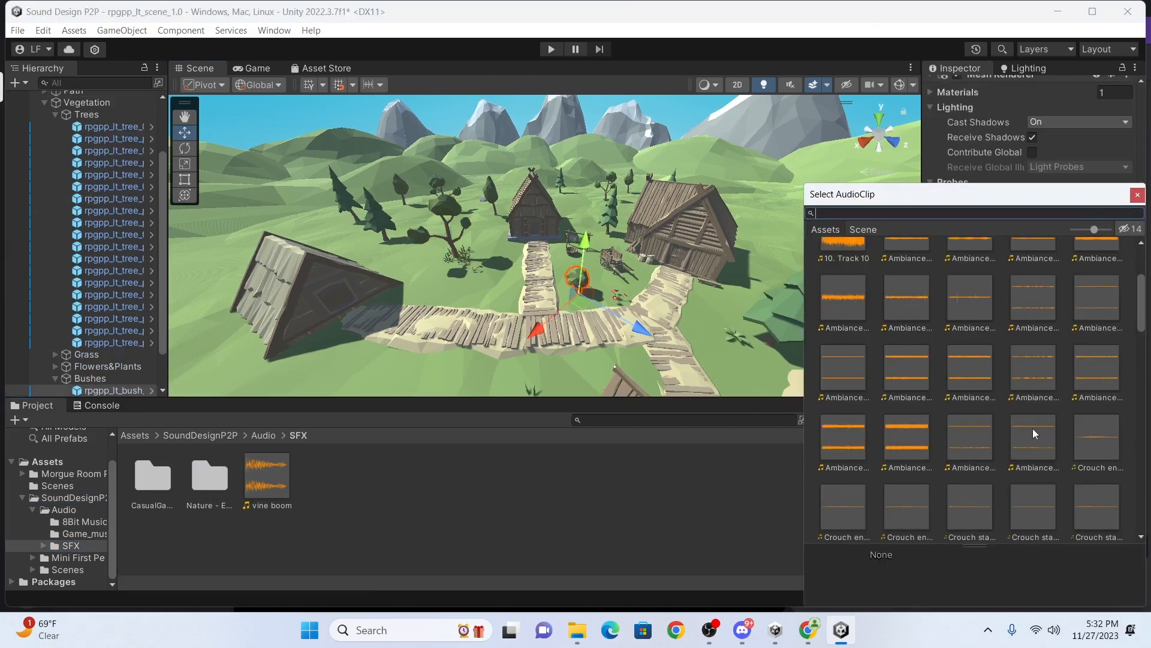
{"action": "scroll", "coordinate": [1033, 428], "scroll_direction": "down", "scroll_amount": 1}
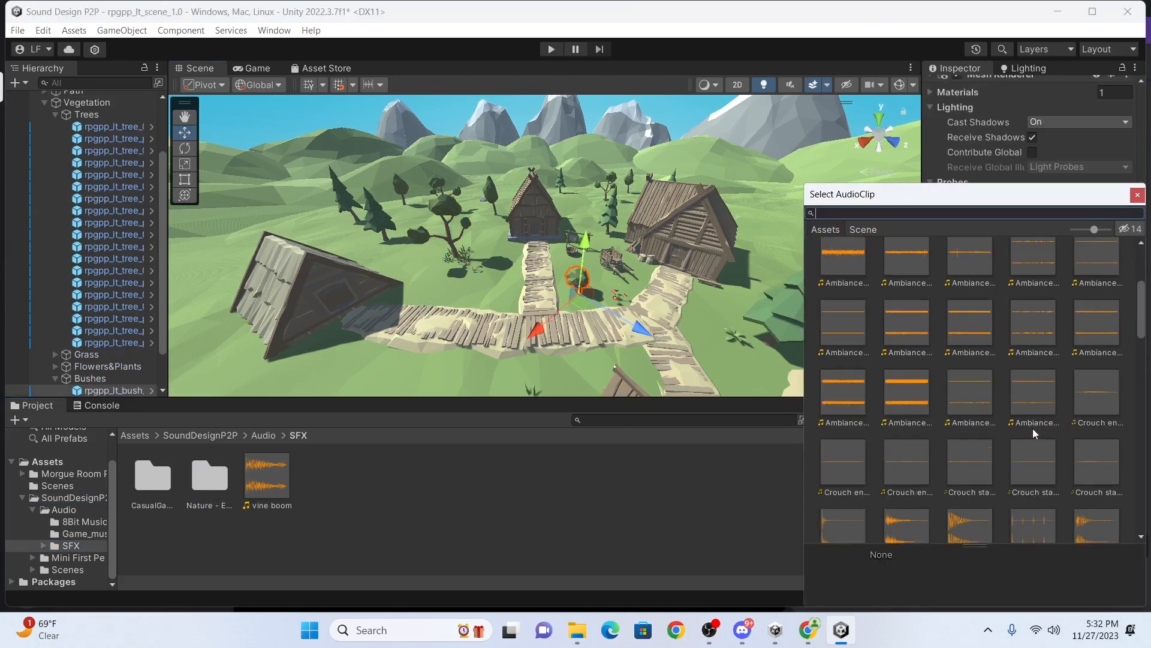
{"action": "left_click", "coordinate": [984, 404]}
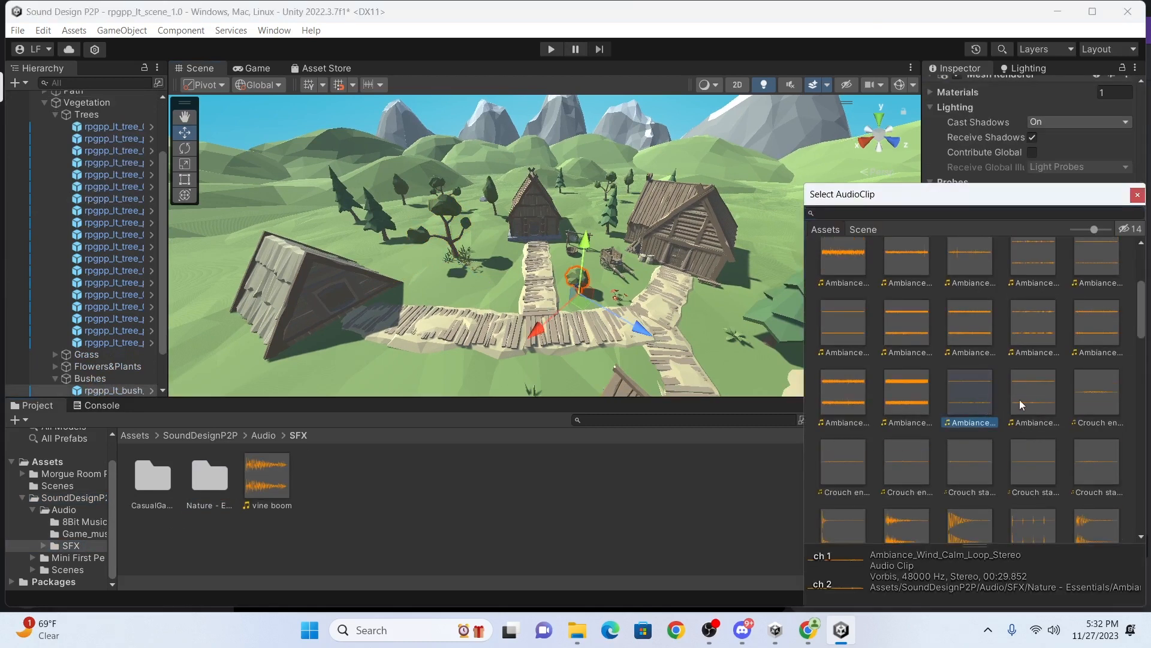
{"action": "double_click", "coordinate": [985, 401]}
Run the scene and walk around the village paths to test the bush's calm wind sound, stopping playback at the end.
{"action": "left_click", "coordinate": [1031, 424]}
{"action": "key", "text": "ctrl+p"}
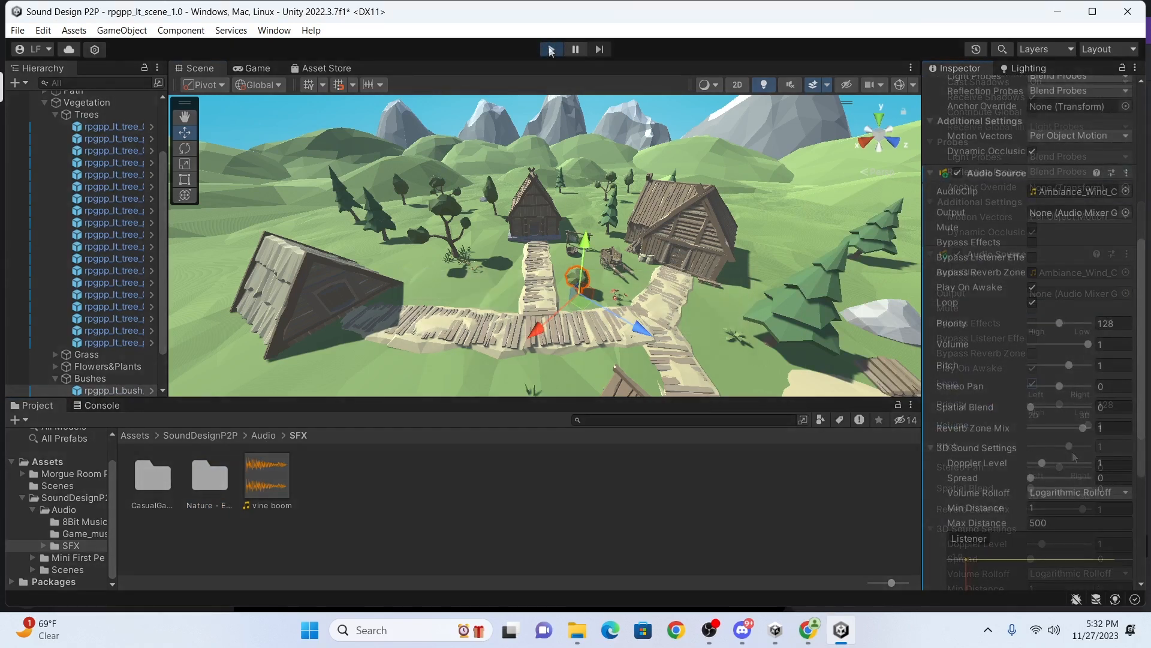
{"action": "key", "text": "w"}
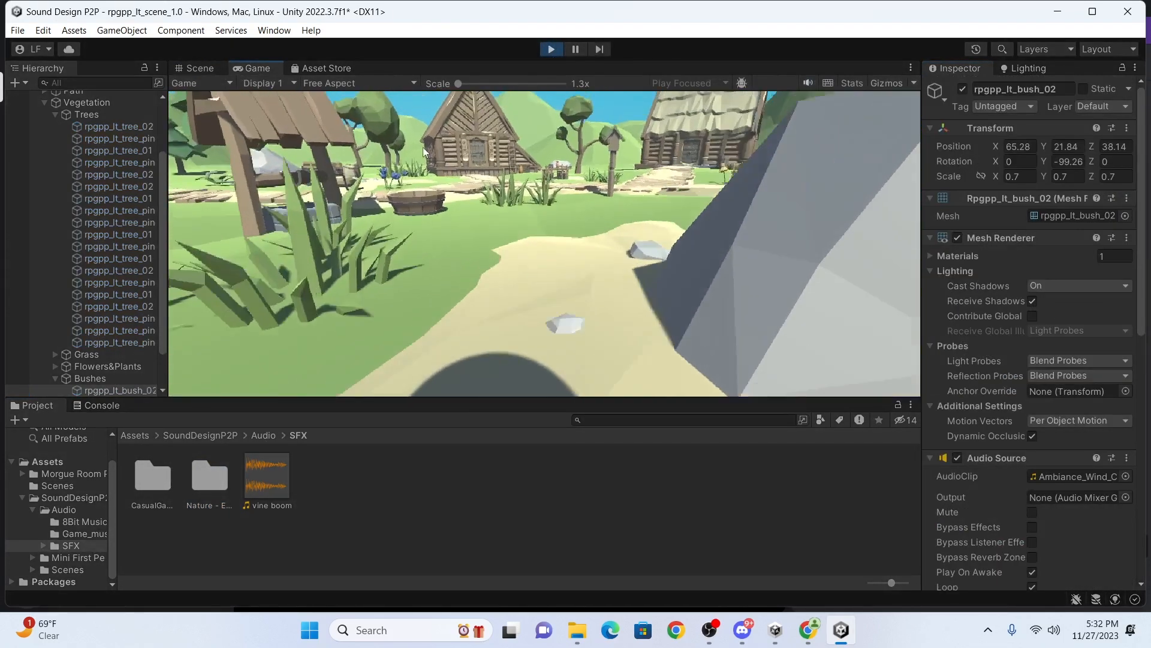
{"action": "key", "text": "w"}
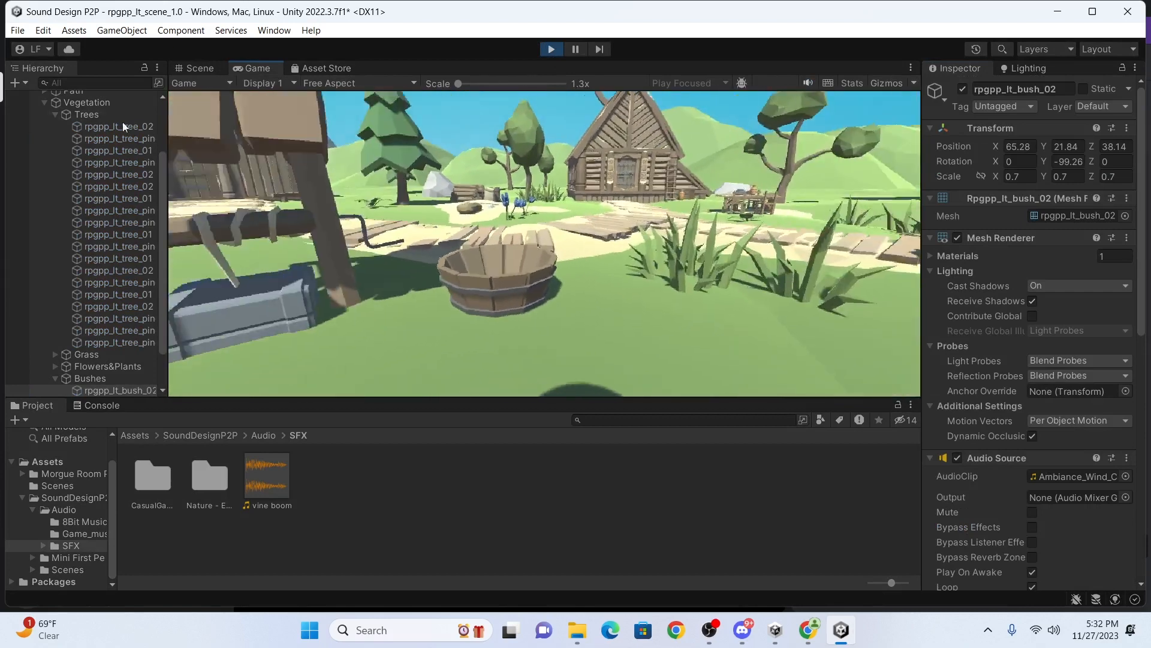
{"action": "key", "text": "w"}
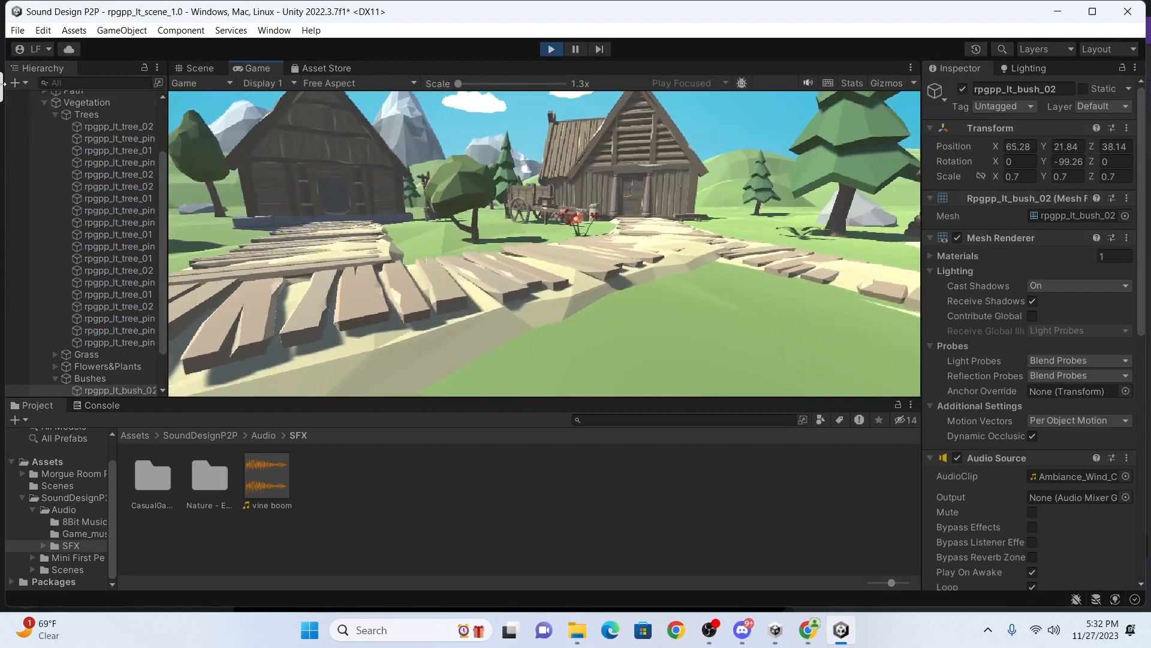
{"action": "key", "text": "w"}
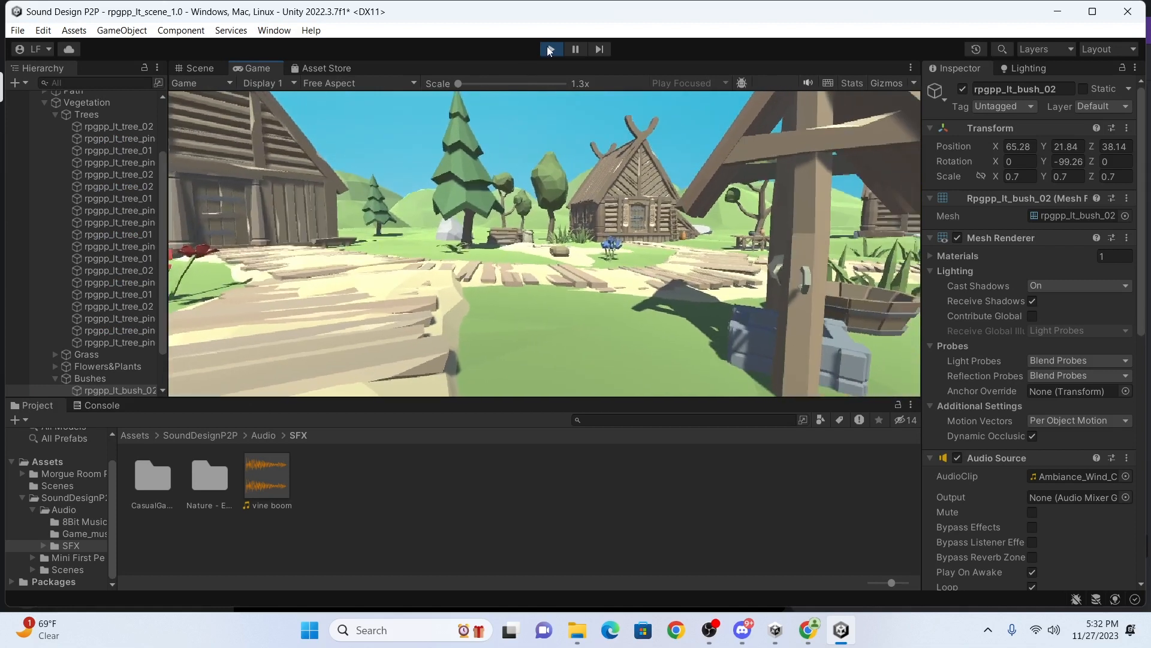
{"action": "left_click", "coordinate": [551, 48]}
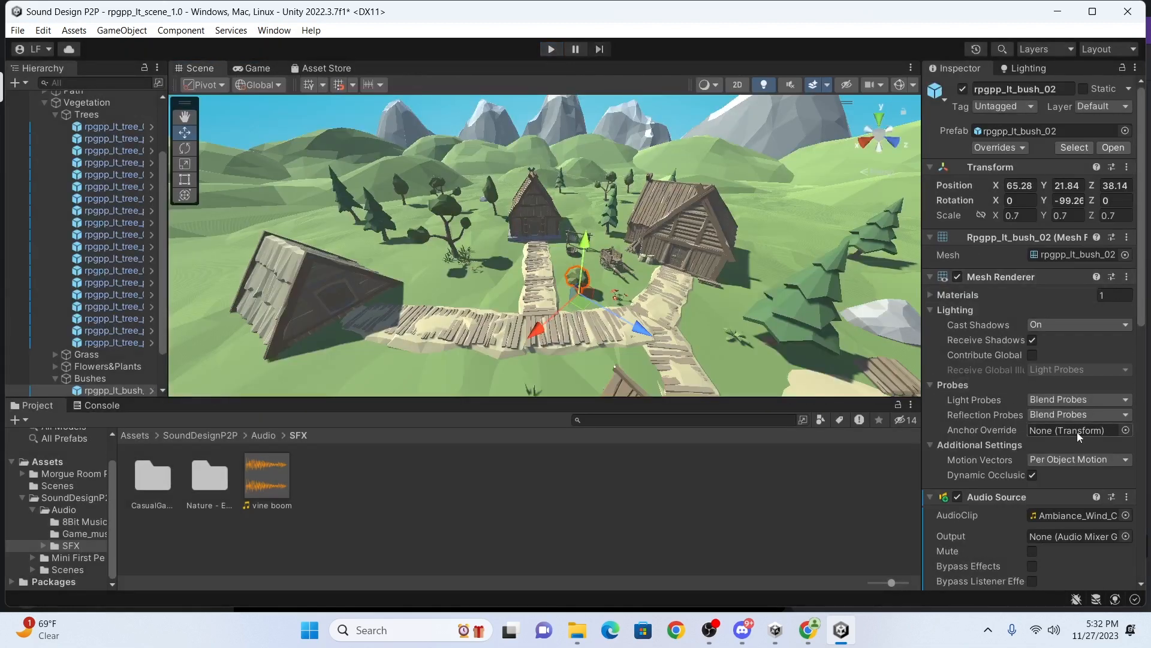
Replace the bush's AudioClip with Ambiance_Wind_Forest_Loop_Stereo.
{"action": "scroll", "coordinate": [1076, 434], "scroll_direction": "down", "scroll_amount": 3}
{"action": "left_click", "coordinate": [1126, 393]}
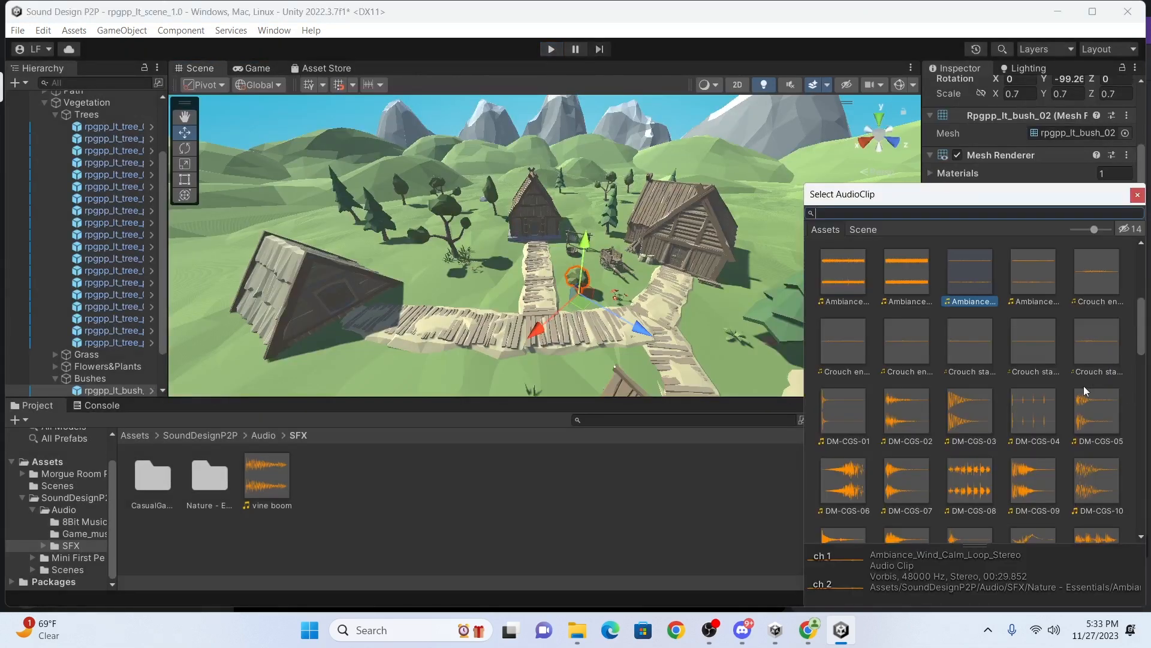
{"action": "scroll", "coordinate": [1015, 375], "scroll_direction": "down", "scroll_amount": 1}
{"action": "scroll", "coordinate": [1018, 376], "scroll_direction": "up", "scroll_amount": 5}
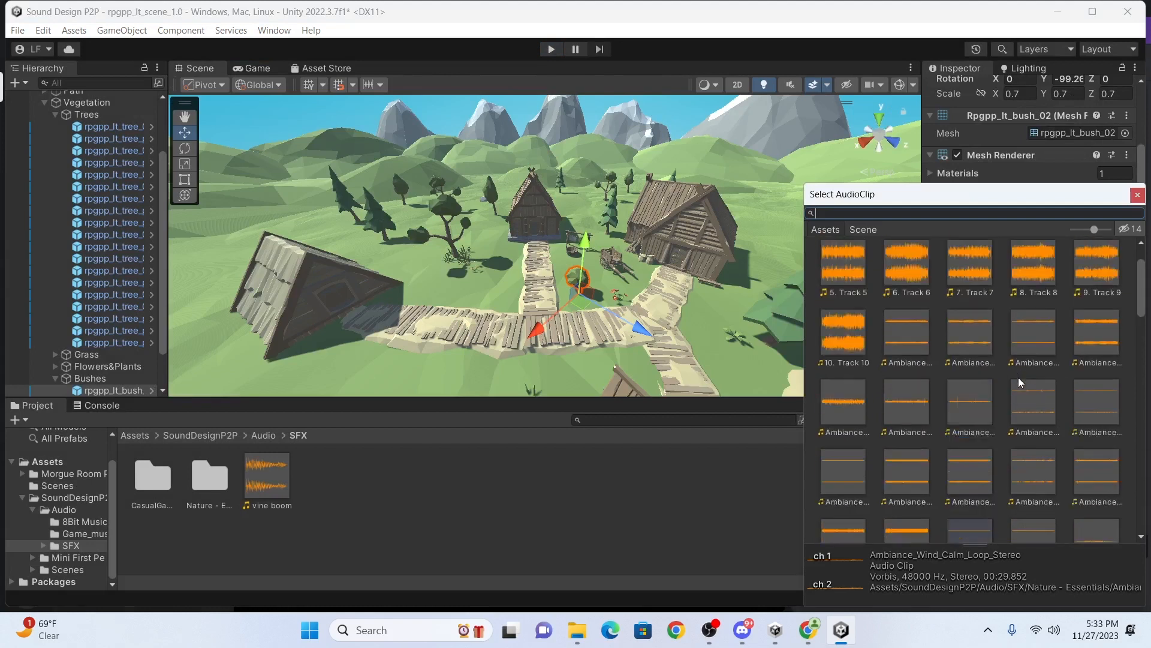
{"action": "left_click", "coordinate": [1048, 480]}
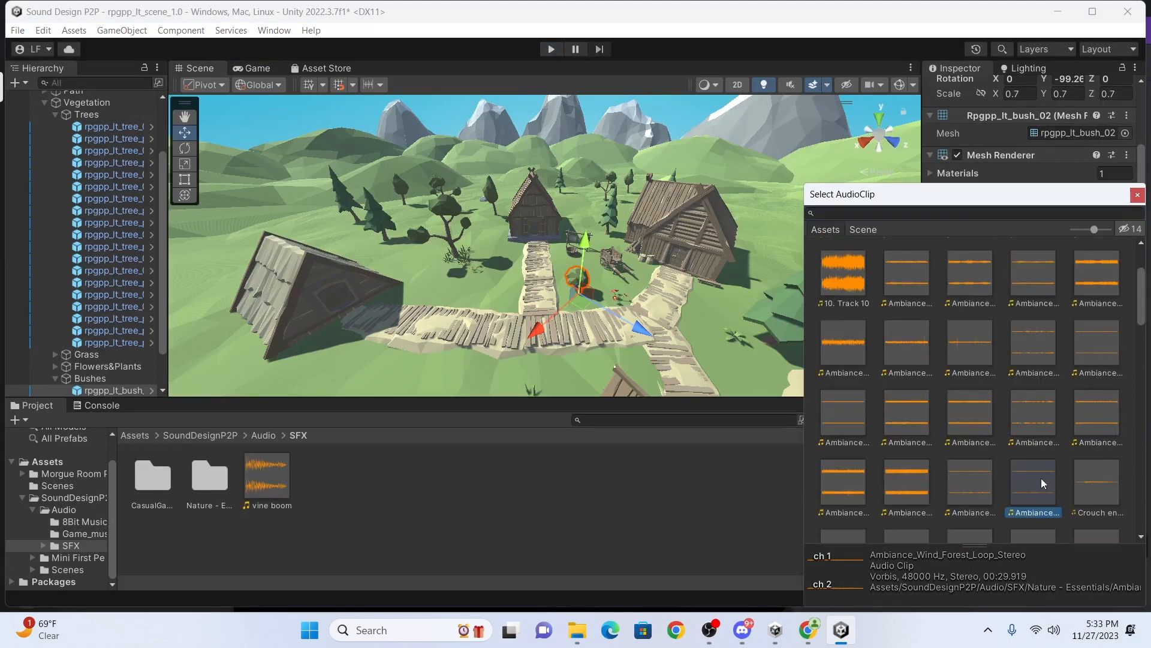
{"action": "left_click", "coordinate": [1137, 194]}
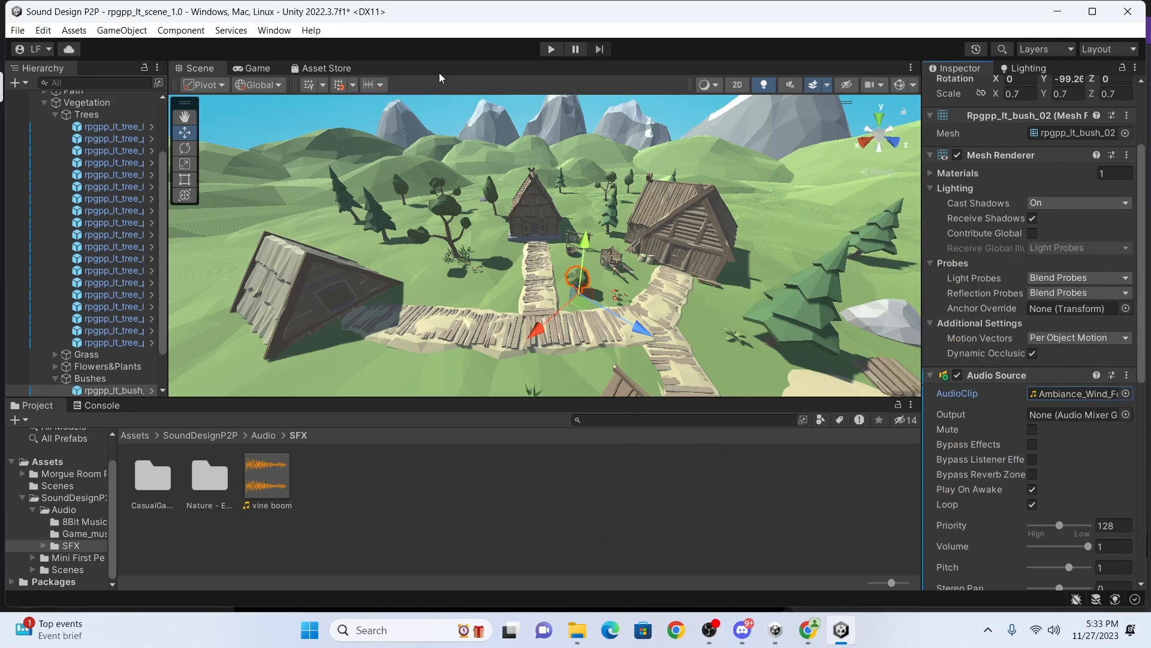
Run the scene and walk along the village path to listen to the bush's forest wind sound, stopping playback at the end.
{"action": "left_click", "coordinate": [551, 50]}
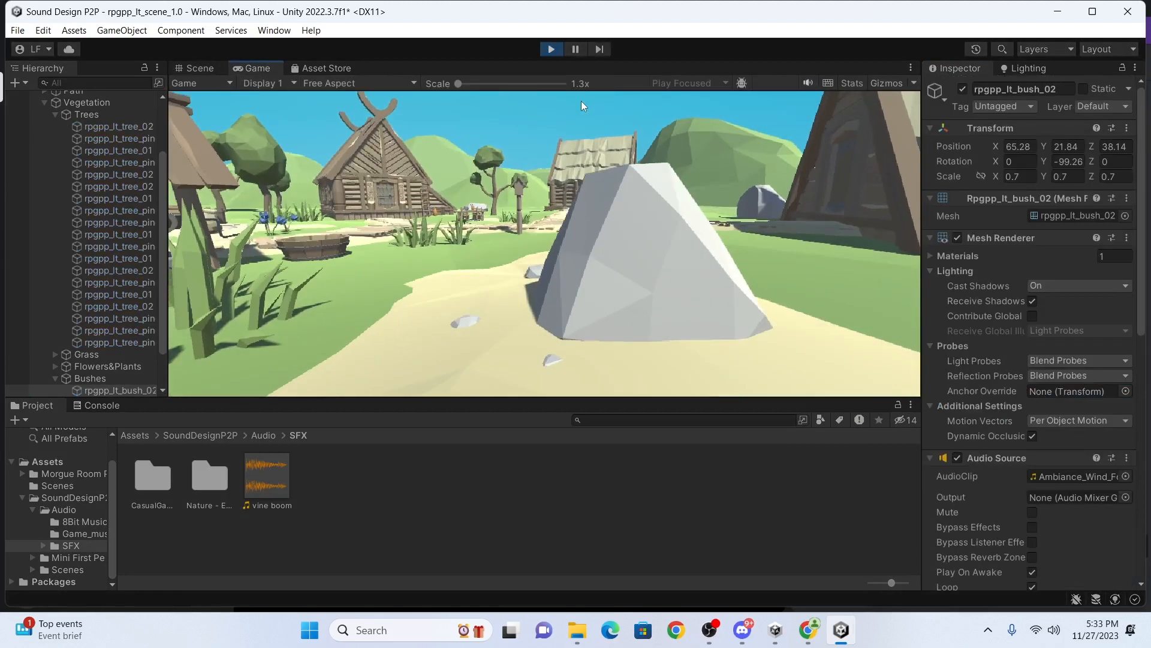
{"action": "key", "text": "w"}
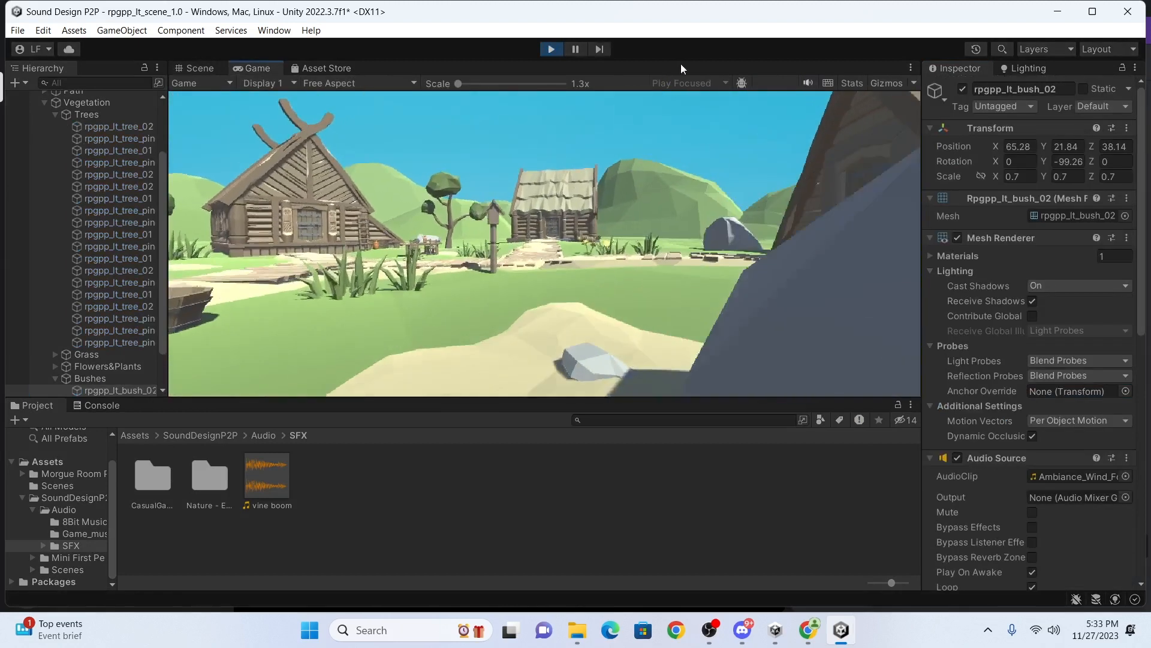
{"action": "key", "text": "w"}
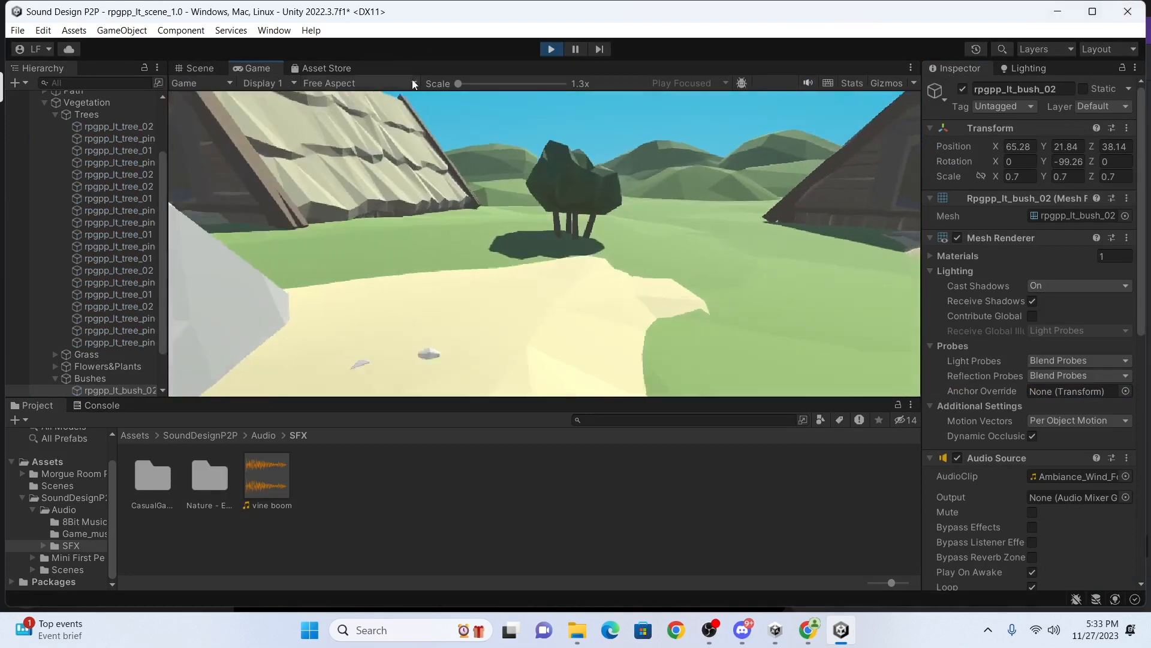
{"action": "key", "text": "w"}
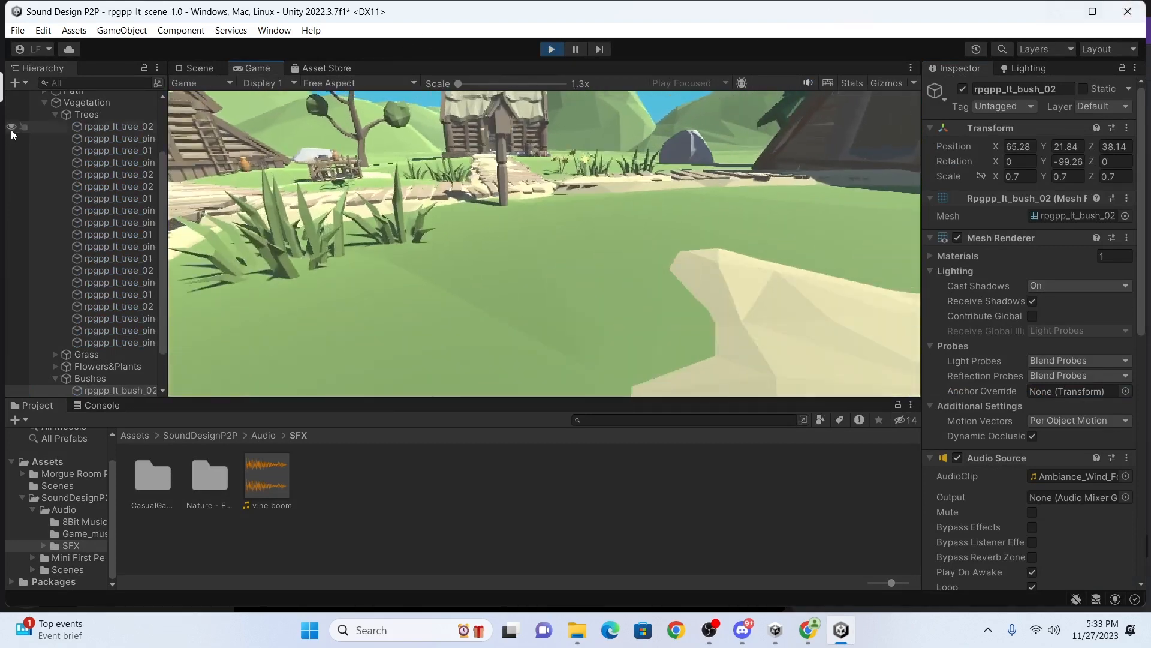
{"action": "key", "text": "w"}
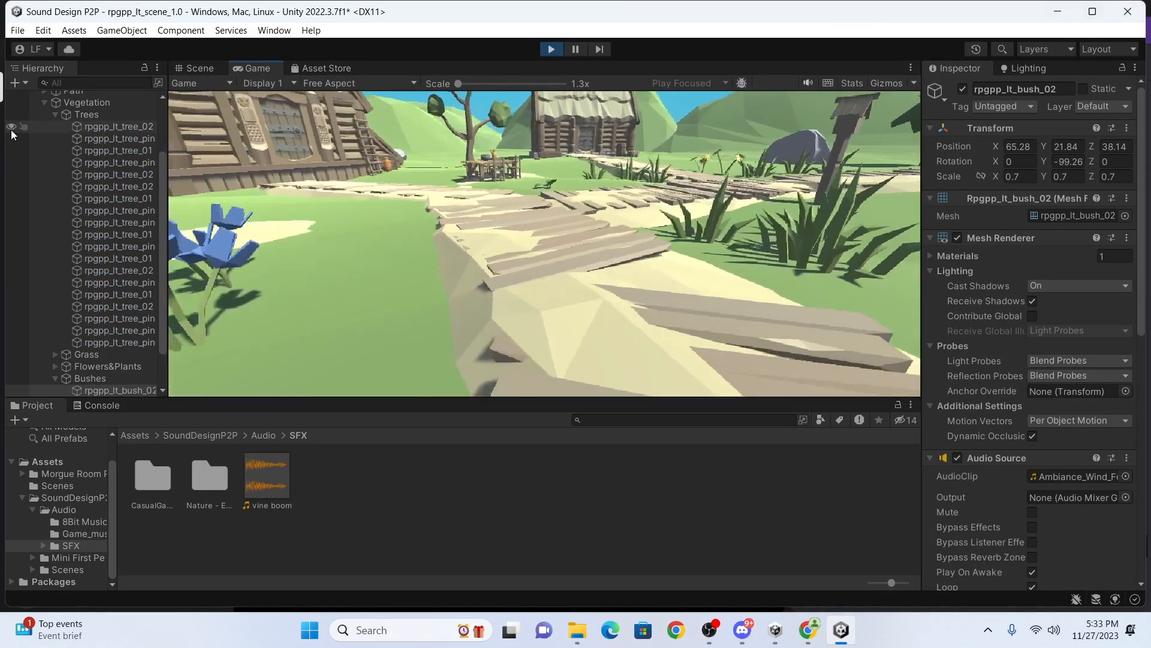
{"action": "key", "text": "w"}
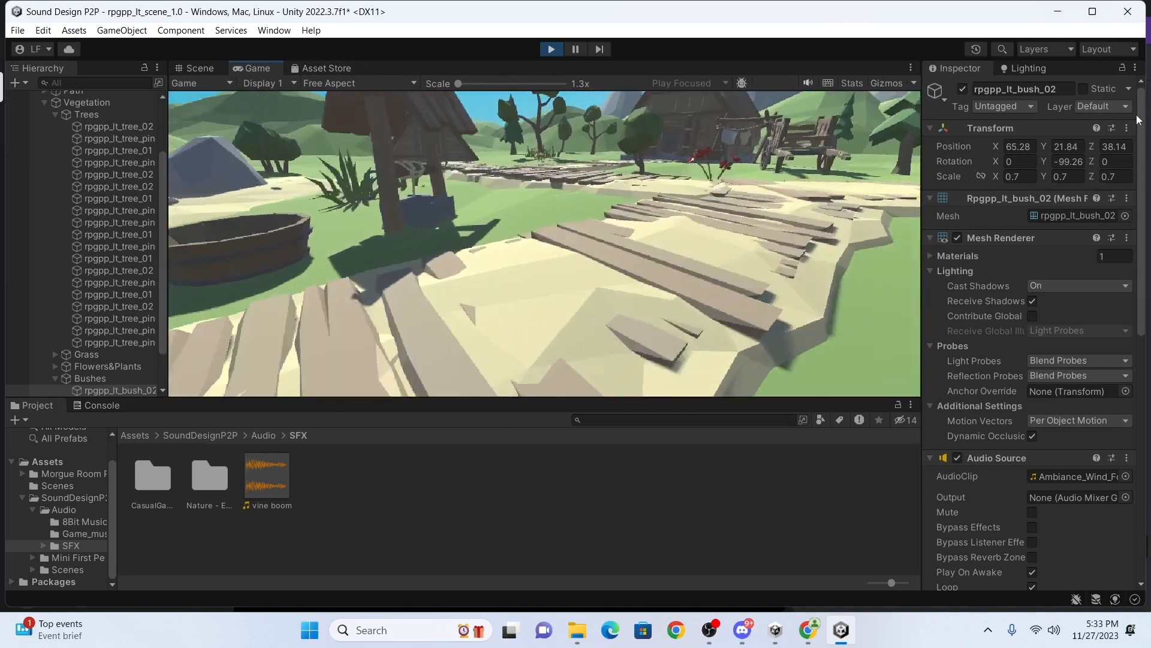
{"action": "left_click", "coordinate": [552, 50]}
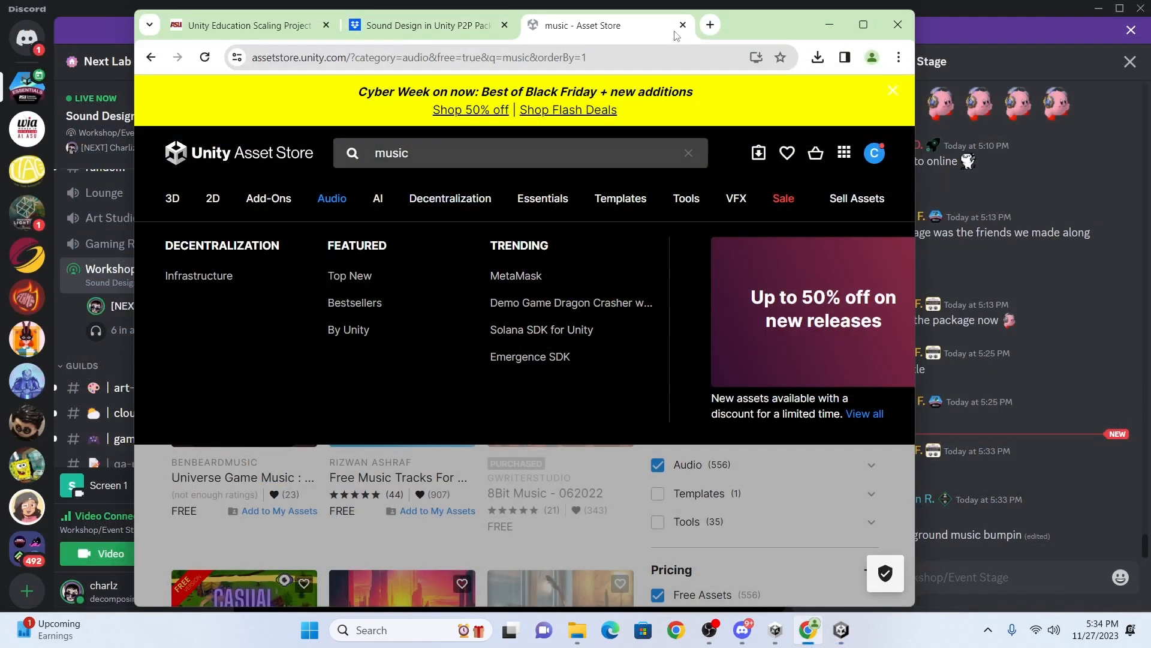
Search the web for "free sound org" in a new browser tab and open the Freesound.org site.
{"action": "left_click", "coordinate": [711, 26]}
{"action": "type", "text": "free"}
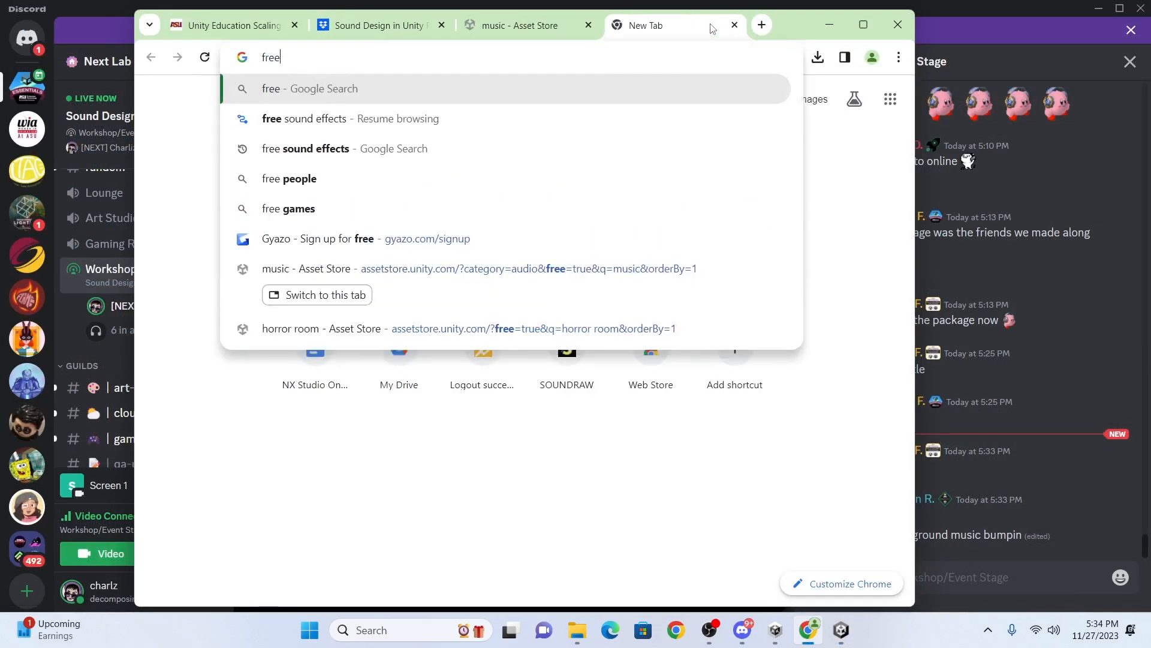
{"action": "type", "text": " sound "}
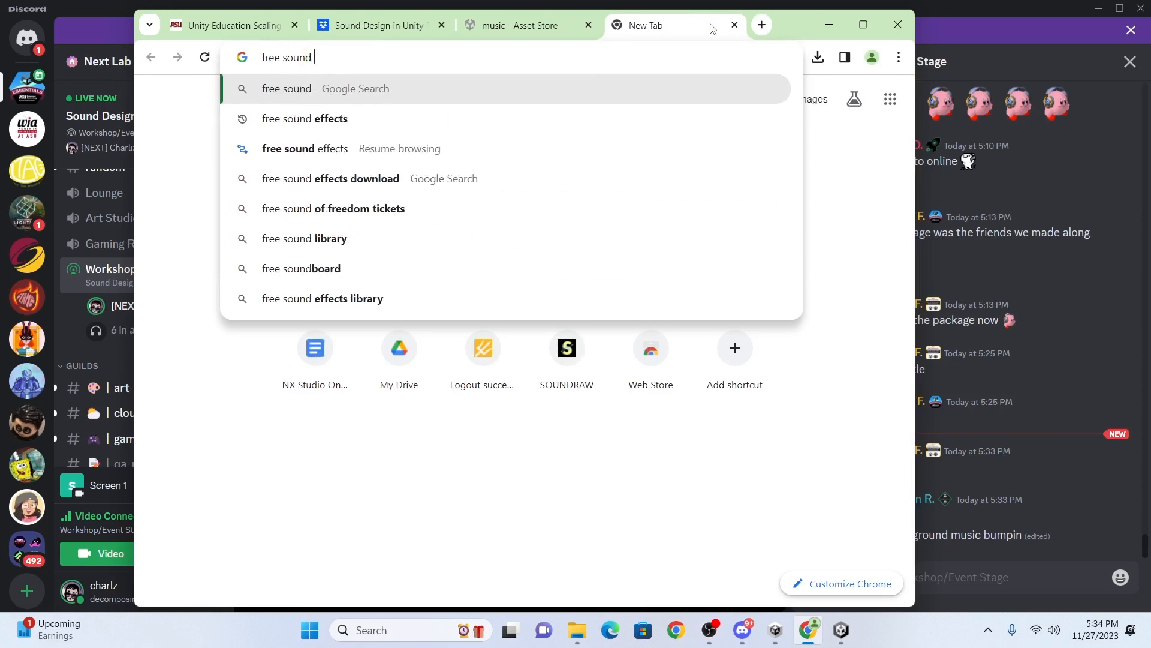
{"action": "type", "text": "org"}
{"action": "key", "text": "Return"}
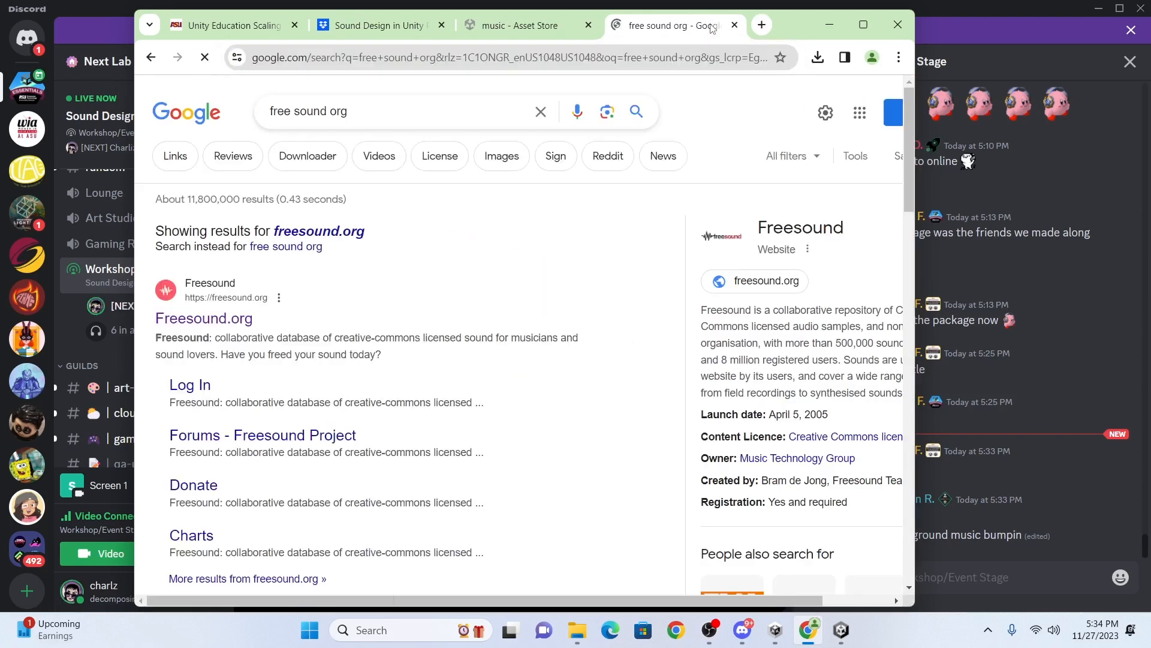
{"action": "left_click", "coordinate": [243, 322]}
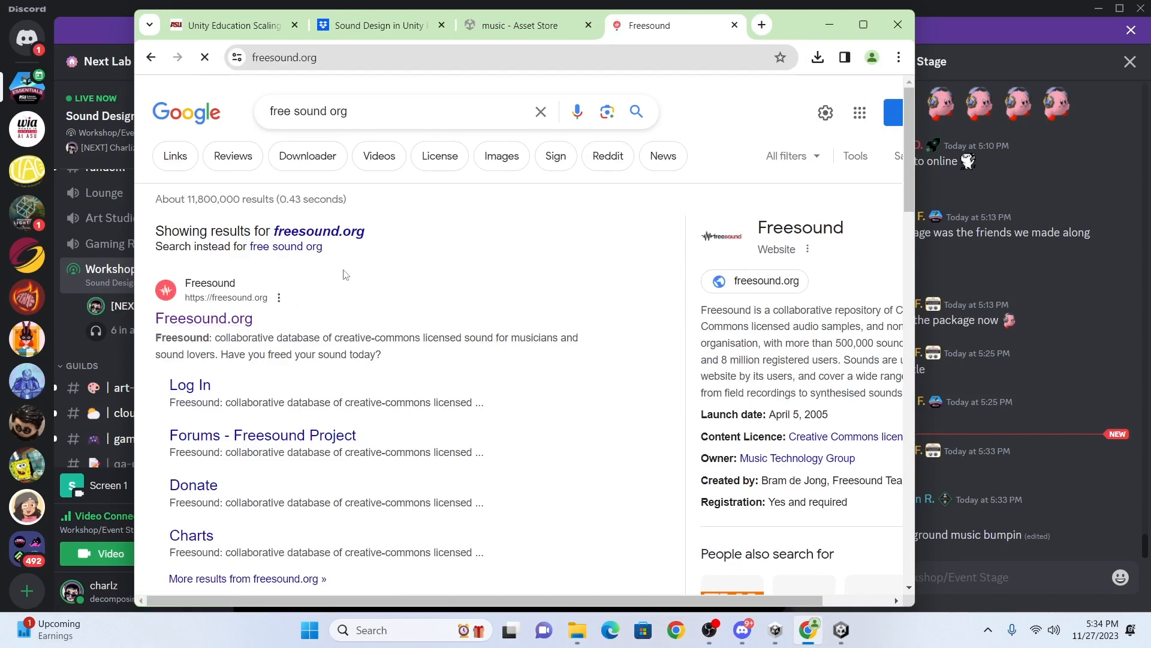
Preview the piano loop and the Thunder sound among Freesound's most popular new sounds.
{"action": "scroll", "coordinate": [447, 267], "scroll_direction": "down", "scroll_amount": 10}
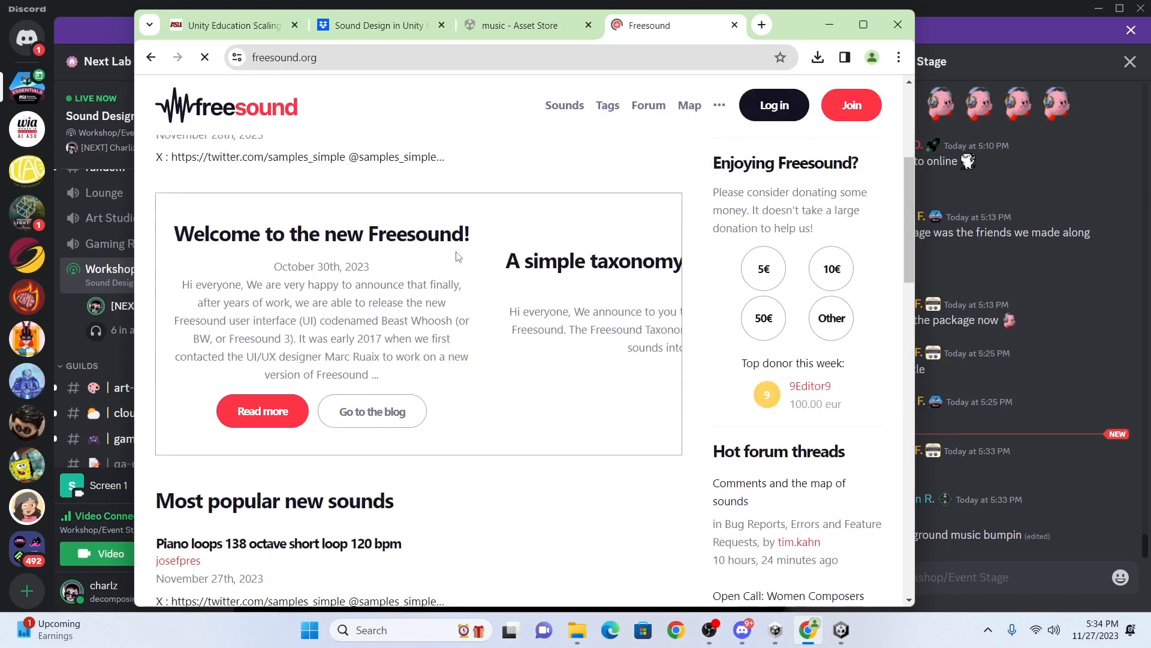
{"action": "left_click", "coordinate": [165, 186]}
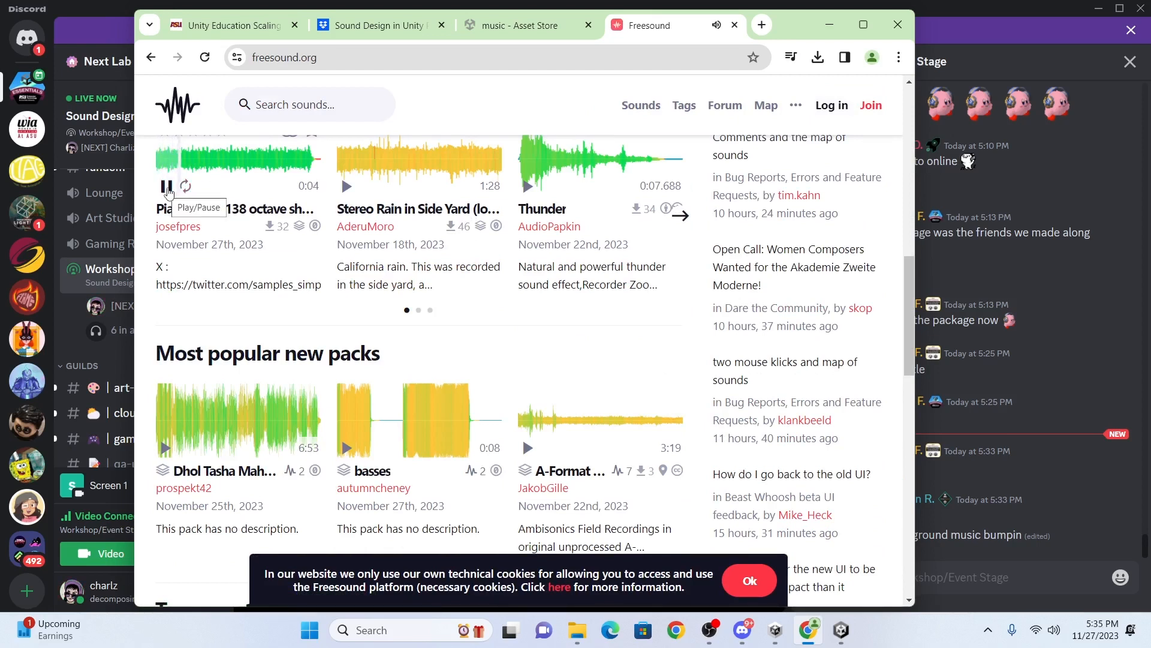
{"action": "left_click", "coordinate": [167, 186]}
{"action": "left_click", "coordinate": [527, 186]}
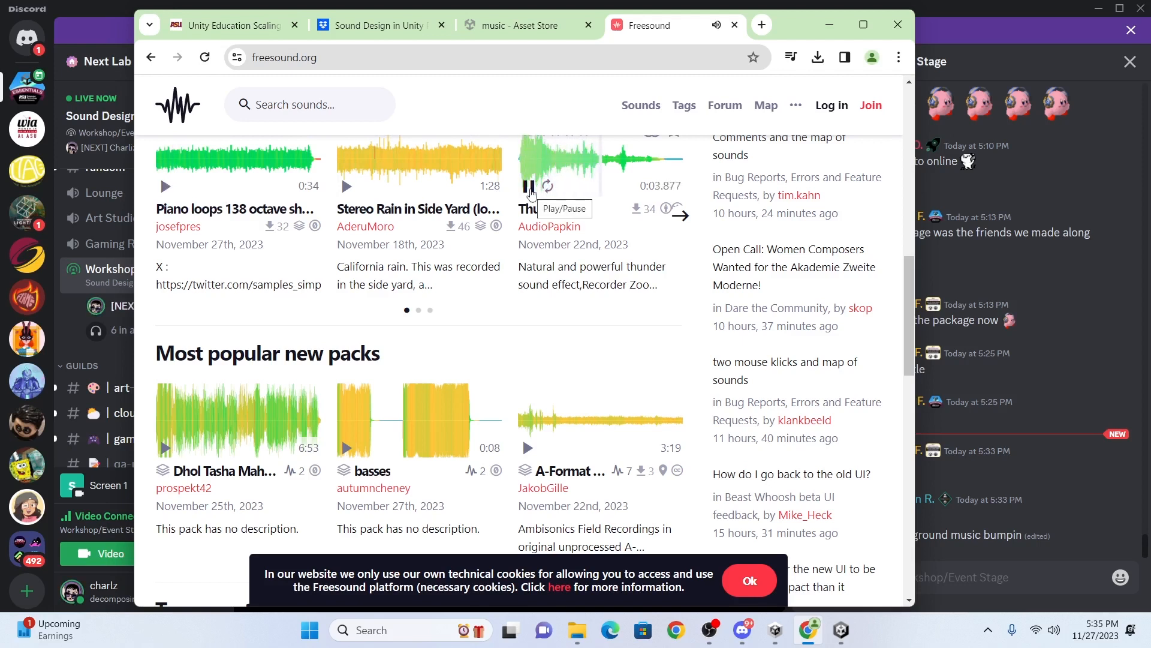
Search Freesound for "fire place" and play the preview of Fire Place.aif.
{"action": "scroll", "coordinate": [346, 109], "scroll_direction": "down", "scroll_amount": 7}
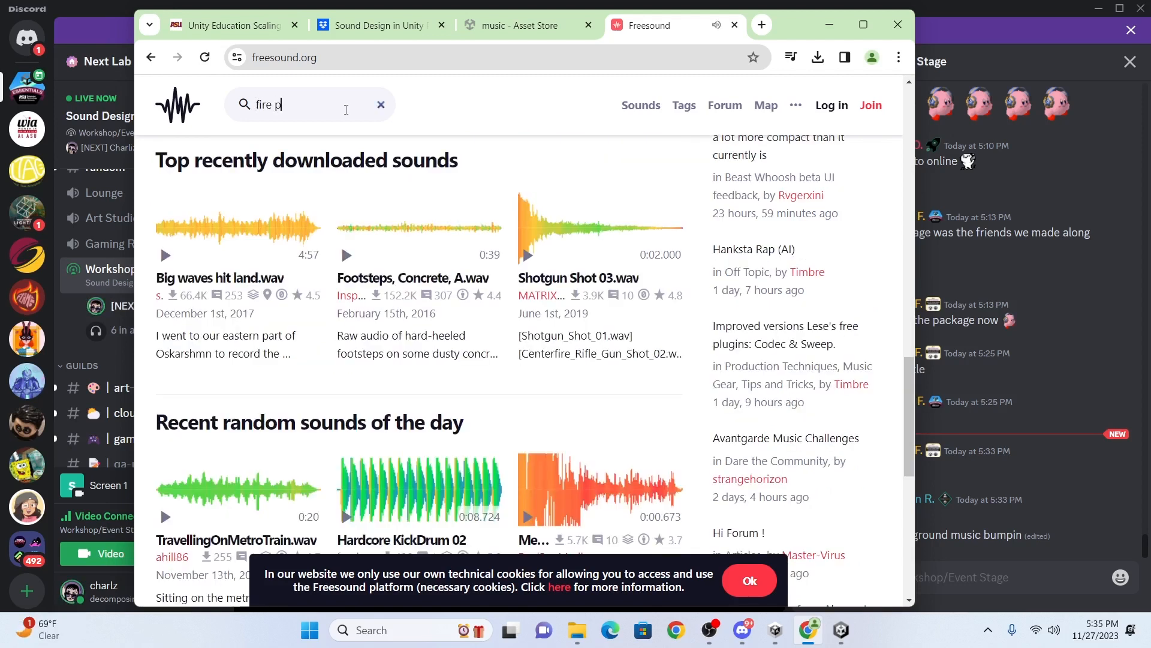
{"action": "type", "text": "e"}
{"action": "key", "text": "Return"}
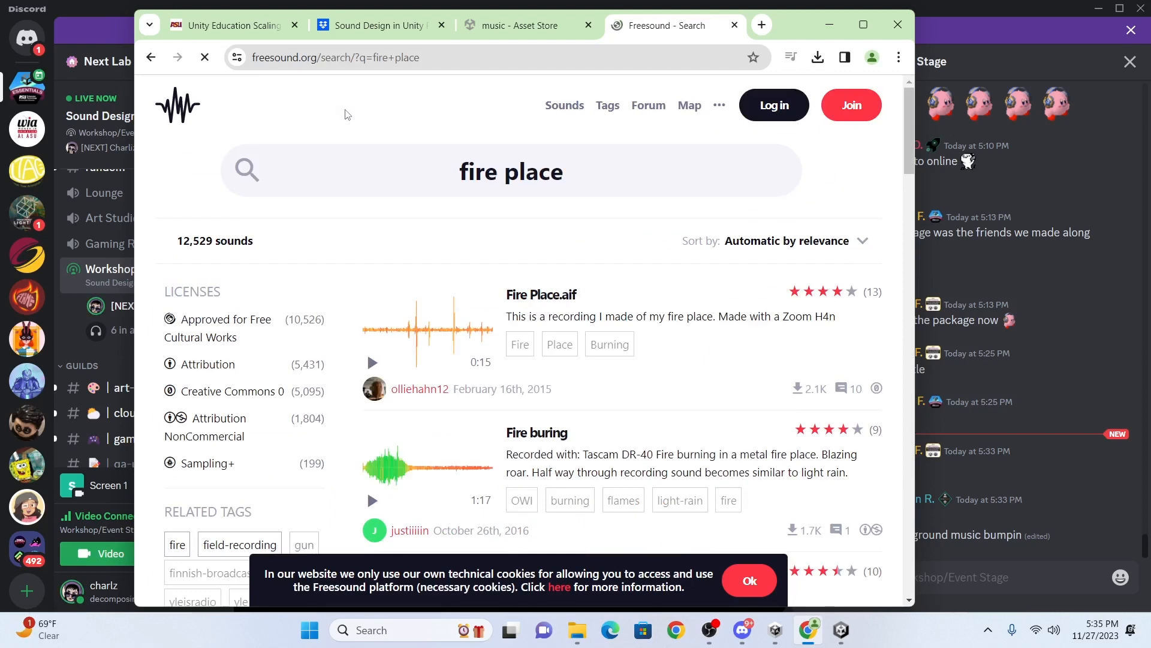
{"action": "scroll", "coordinate": [462, 270], "scroll_direction": "down", "scroll_amount": 2}
{"action": "left_click", "coordinate": [373, 213]}
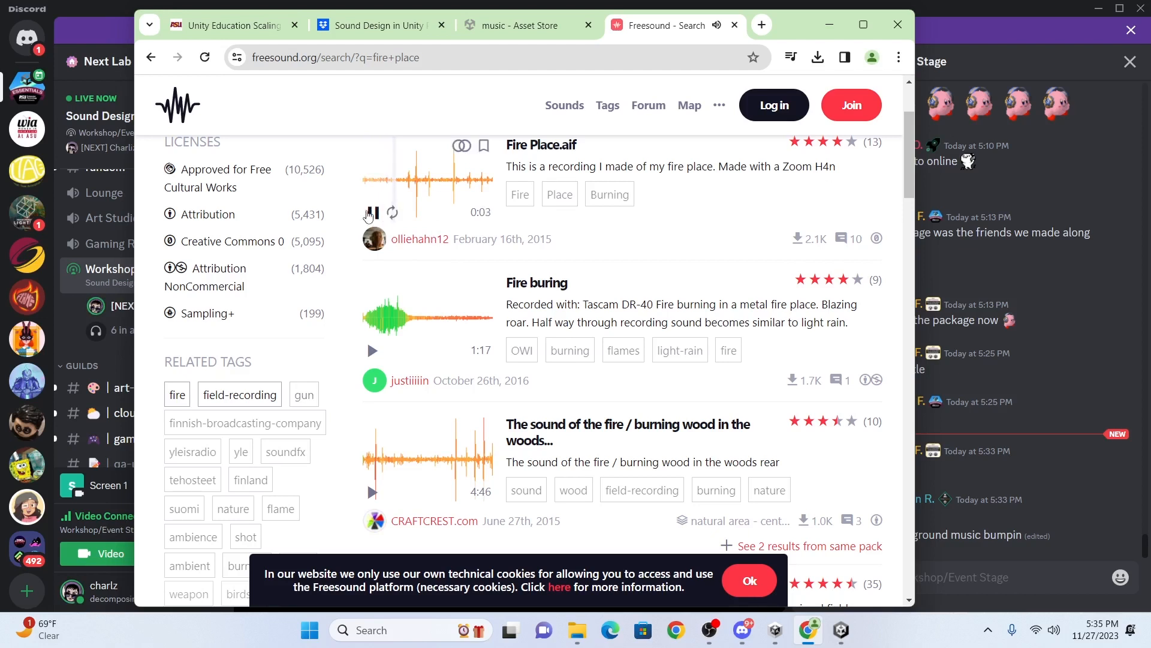
Search the Unity Asset Store's free assets for "audio", browse the results, and return to the Freesound search page.
{"action": "left_click", "coordinate": [511, 25]}
{"action": "left_click_drag", "start_coordinate": [436, 154], "coordinate": [325, 161]}
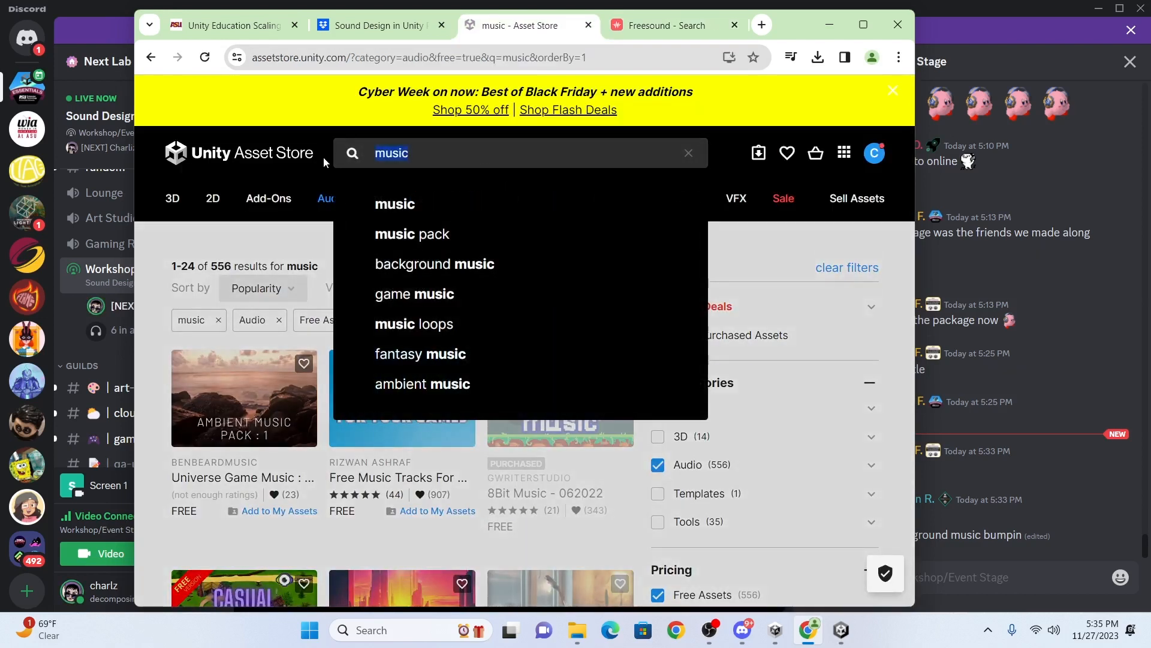
{"action": "type", "text": "audio"}
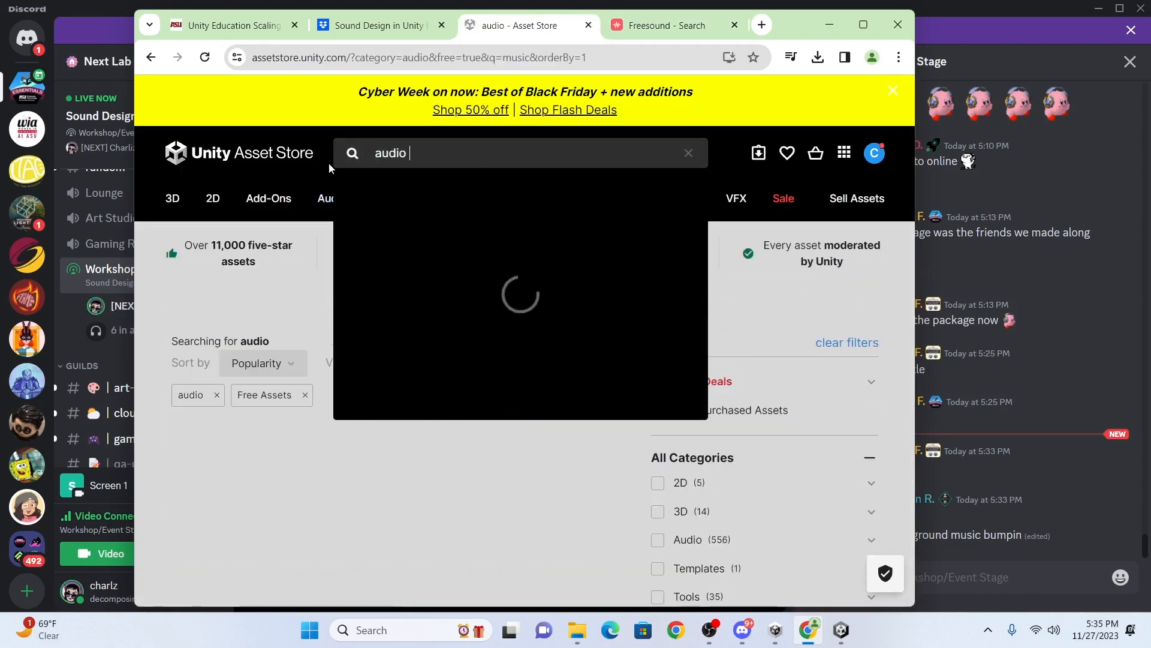
{"action": "key", "text": "Return"}
{"action": "scroll", "coordinate": [432, 326], "scroll_direction": "down", "scroll_amount": 2}
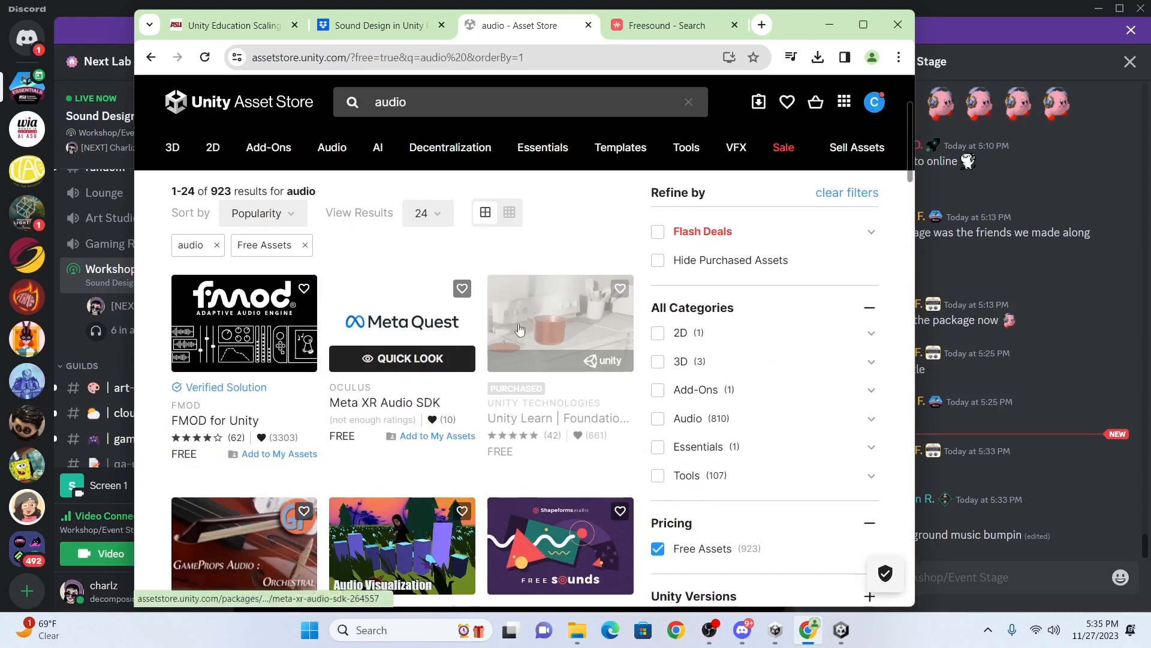
{"action": "left_click", "coordinate": [680, 27]}
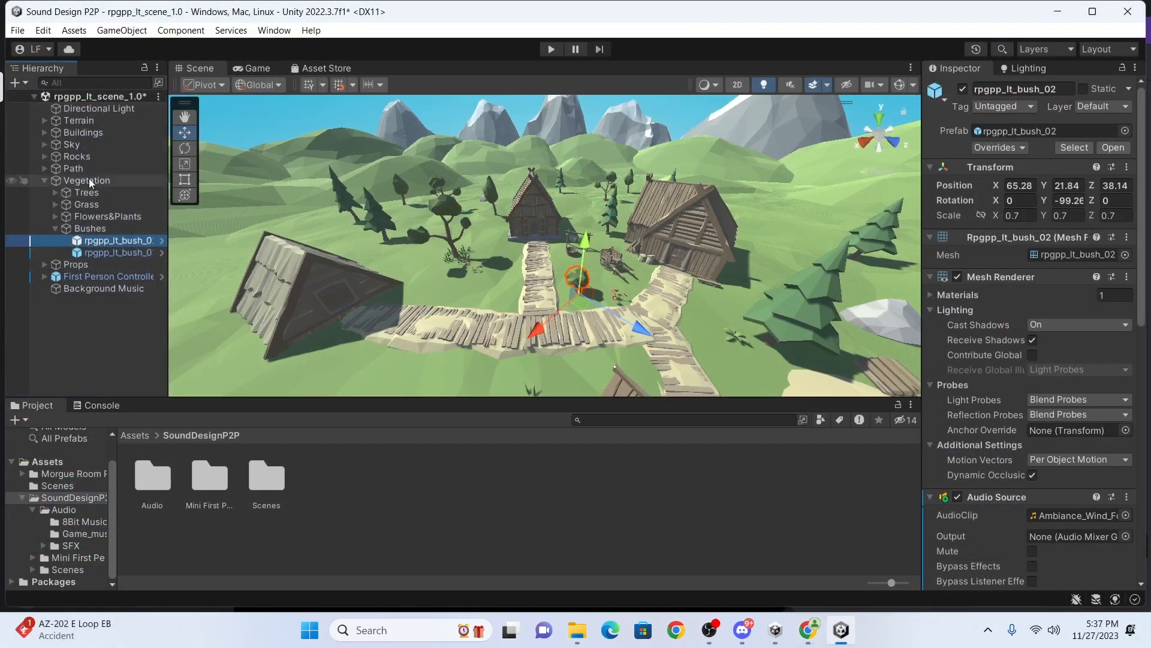
Open the swamphouse scene from the Scene2 - Radio Room folder inside SoundDesignP2P's Scenes folder.
{"action": "left_click", "coordinate": [328, 283]}
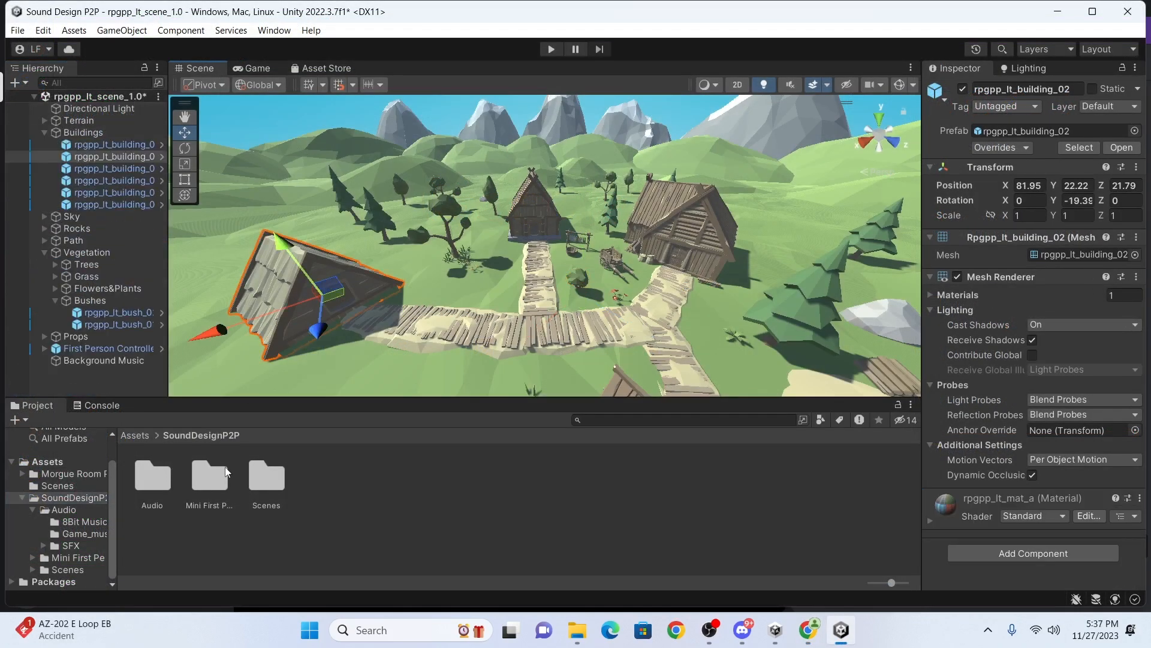
{"action": "left_click", "coordinate": [210, 485]}
{"action": "left_click", "coordinate": [160, 486]}
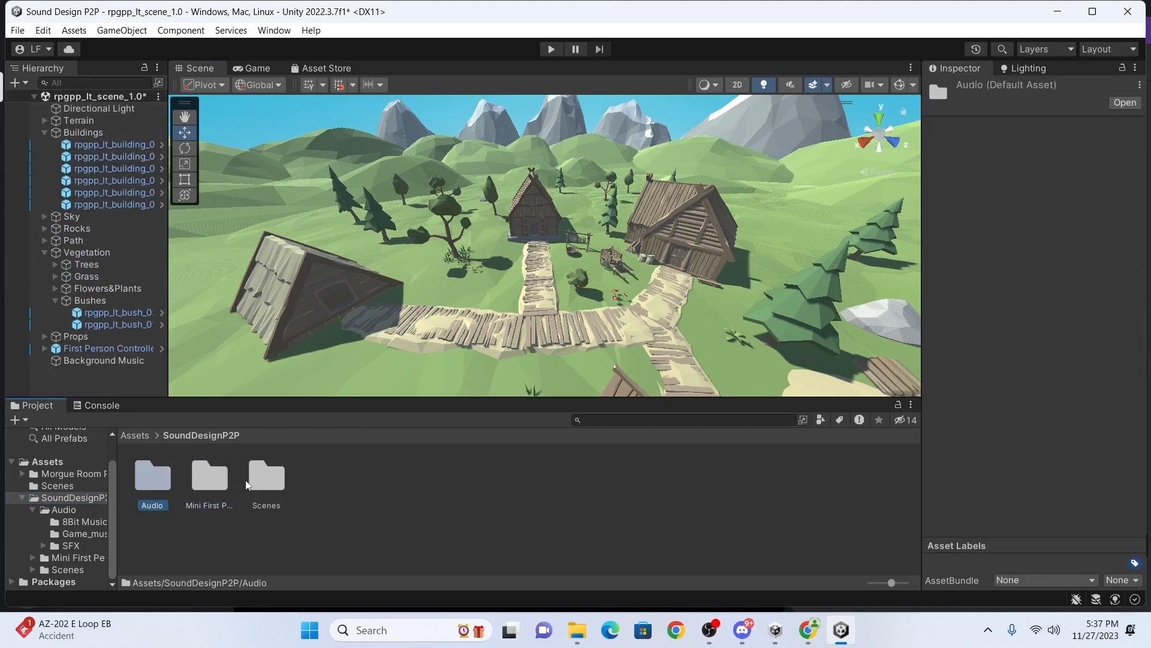
{"action": "double_click", "coordinate": [256, 481]}
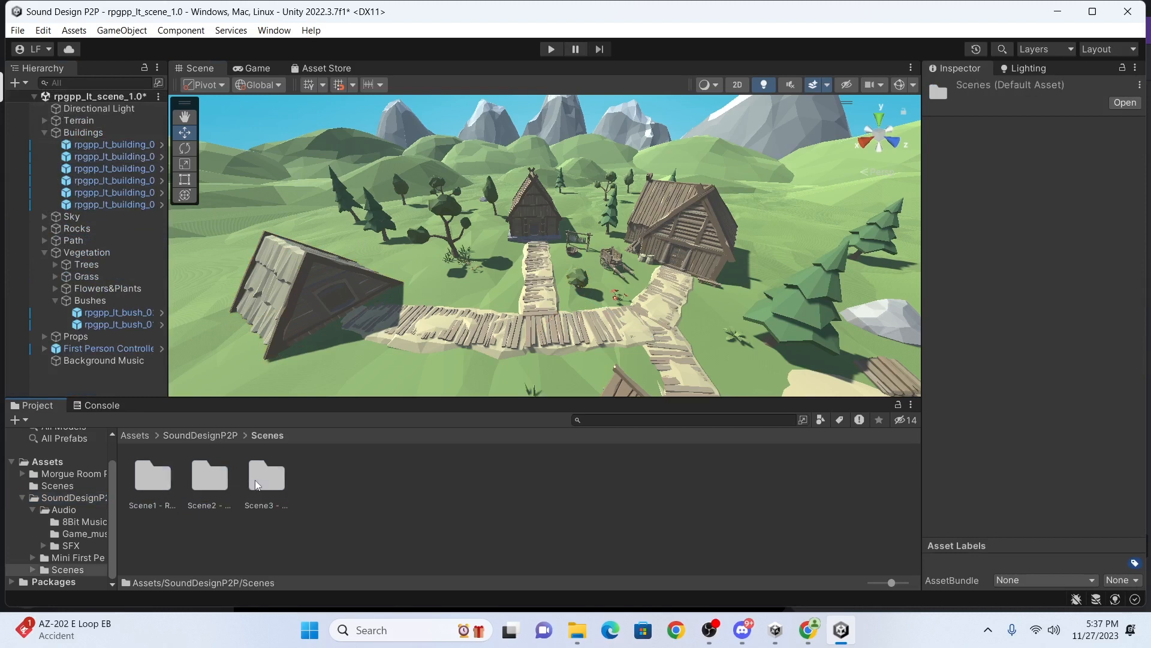
{"action": "left_click", "coordinate": [203, 480]}
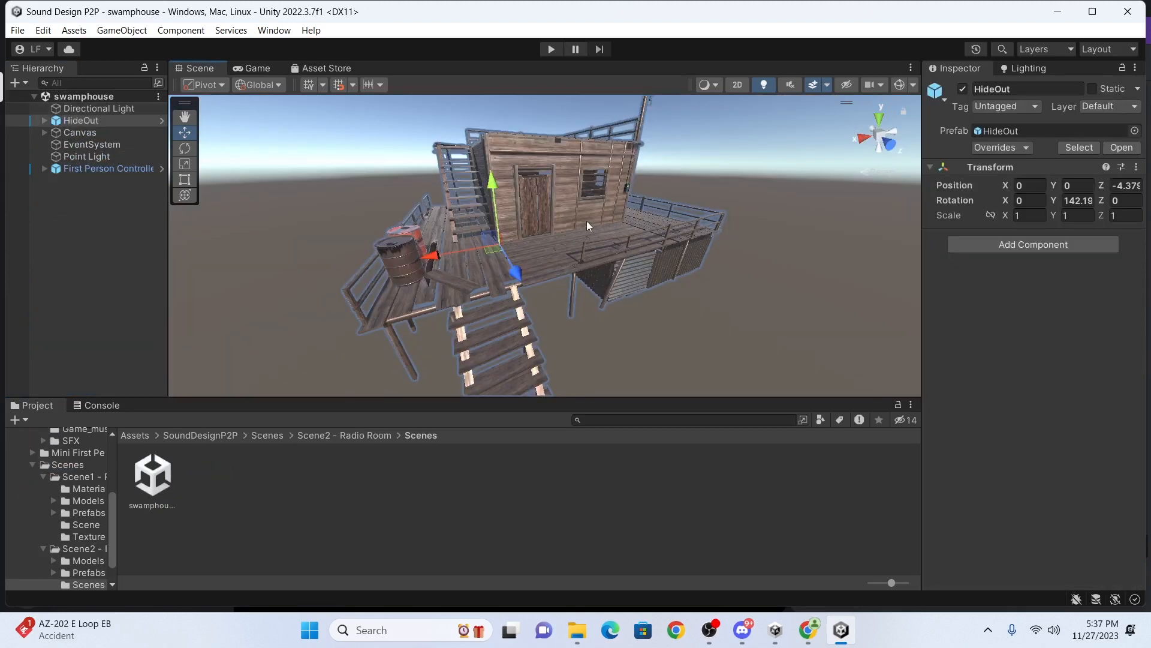
Look inside the swamphouse cabin, and play-test the scene by walking up to the radio on the table.
{"action": "left_click_drag", "start_coordinate": [586, 221], "coordinate": [625, 268], "text": "alt"}
{"action": "scroll", "coordinate": [623, 267], "scroll_direction": "up", "scroll_amount": 5}
{"action": "scroll", "coordinate": [636, 265], "scroll_direction": "up", "scroll_amount": 10}
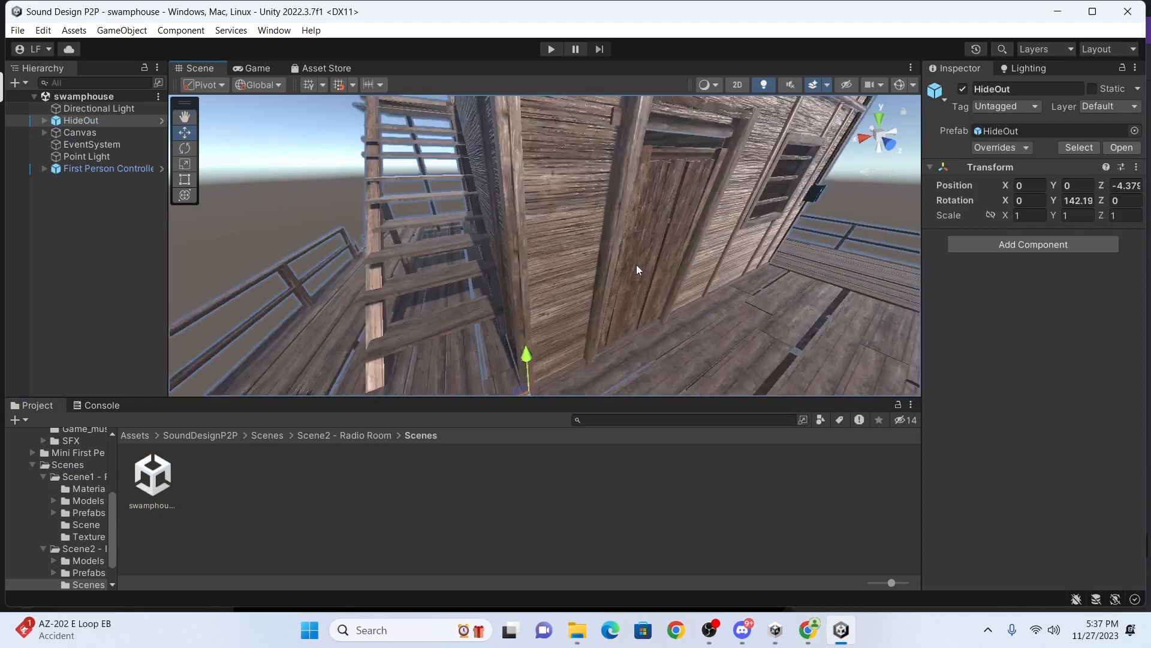
{"action": "middle_click_drag", "start_coordinate": [635, 256], "coordinate": [560, 401]}
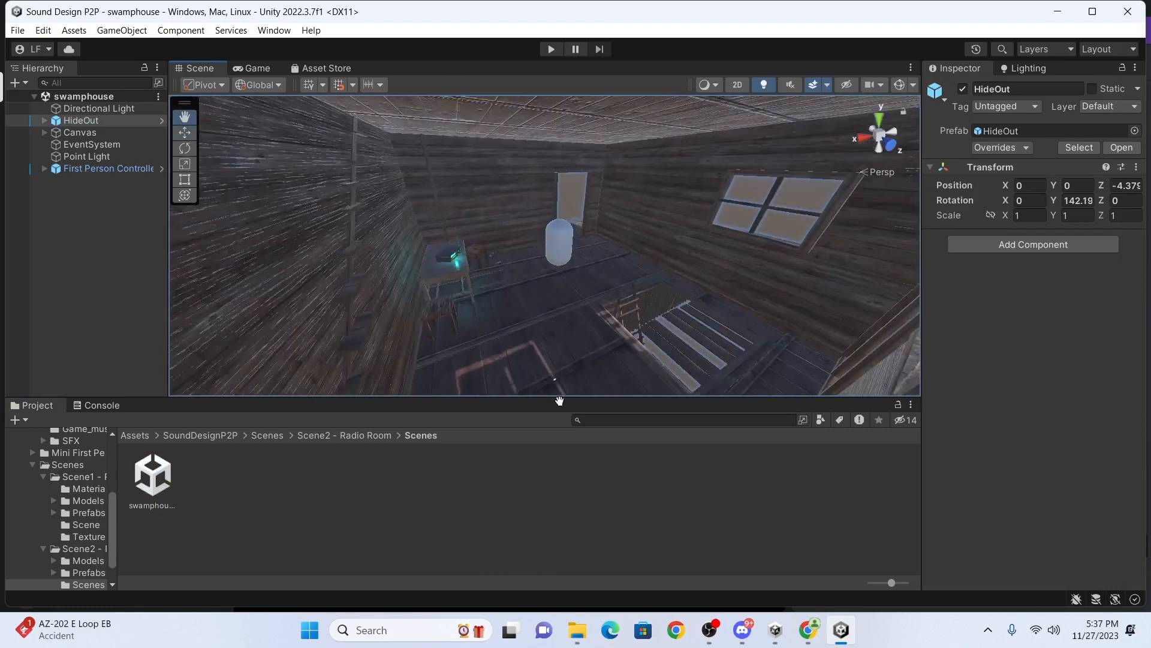
{"action": "left_click", "coordinate": [551, 48]}
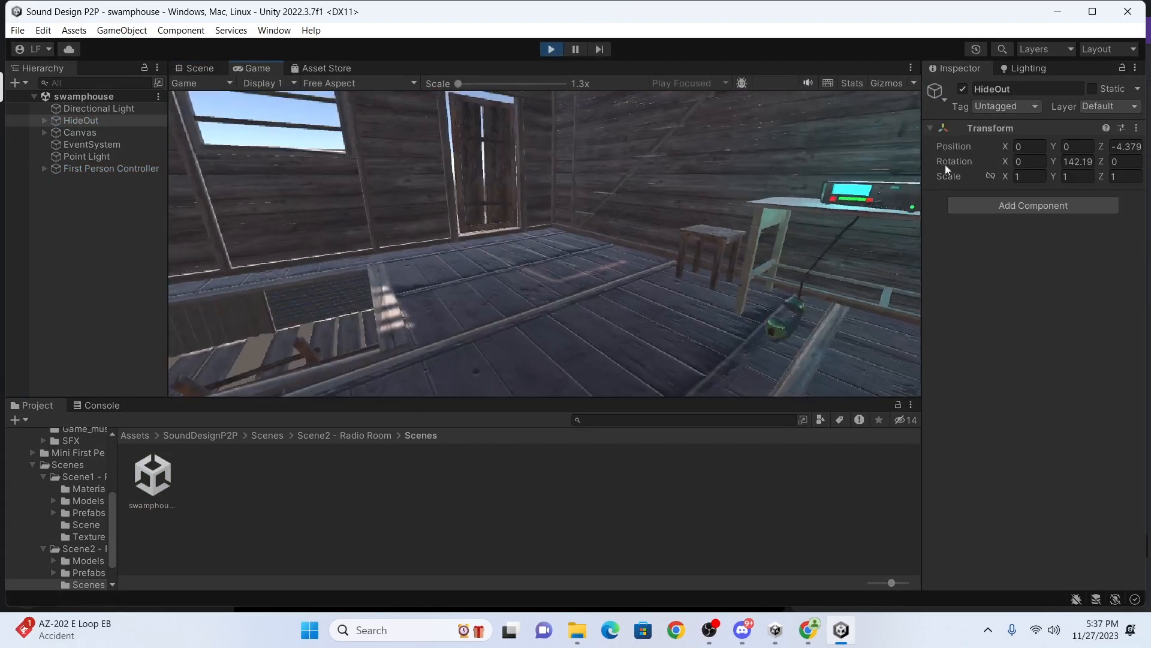
{"action": "key", "text": "w"}
{"action": "key", "text": "w"}
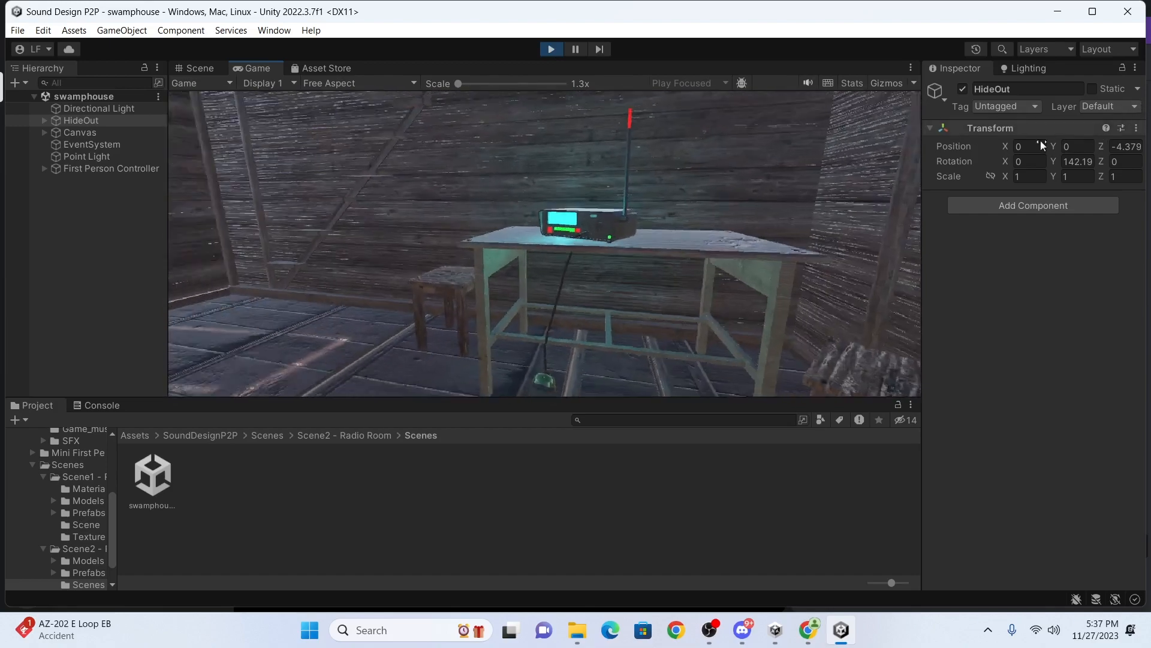
{"action": "key", "text": "w"}
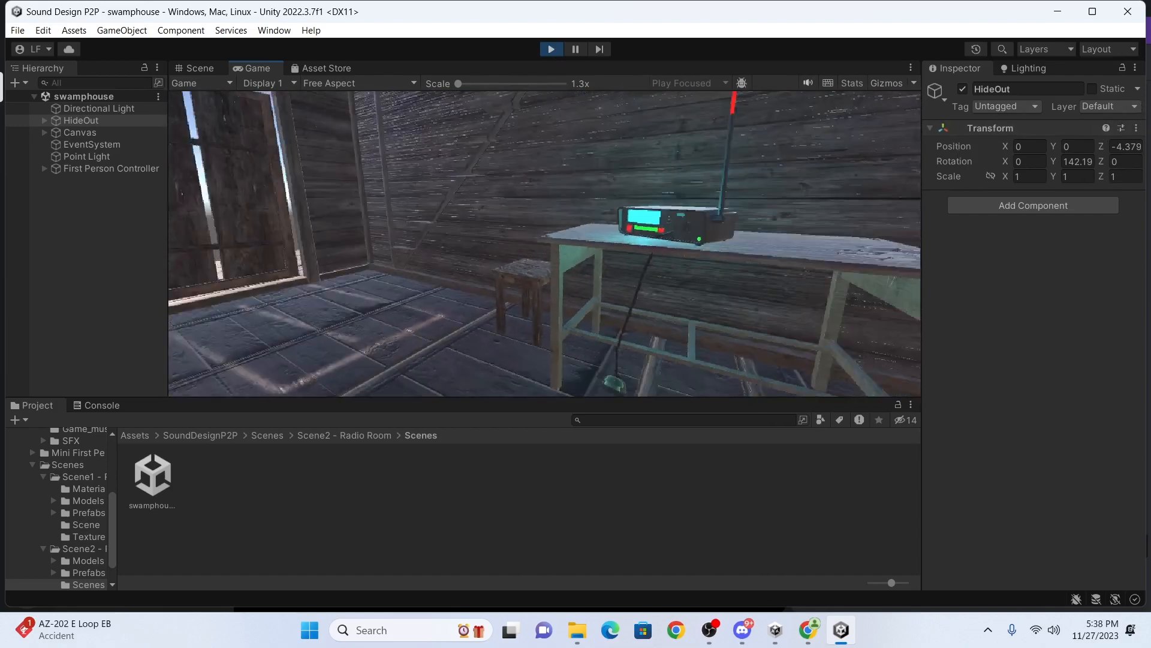
{"action": "key", "text": "w"}
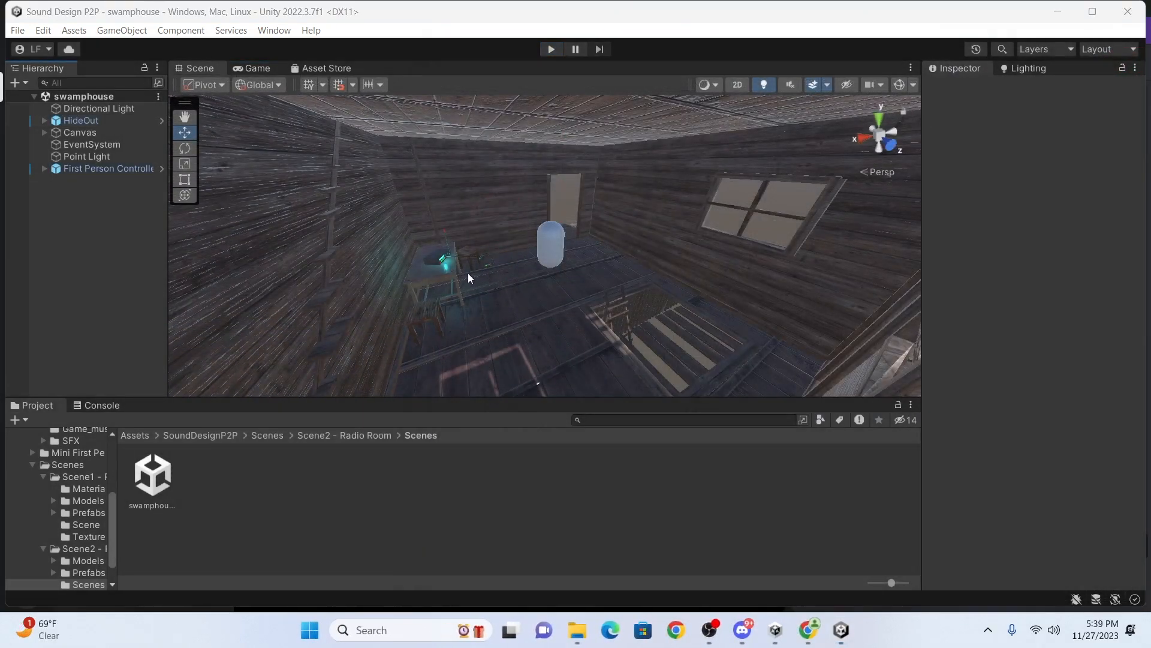
Select the Radio object on the cabin table and add an Audio Source component to it.
{"action": "left_click", "coordinate": [435, 261]}
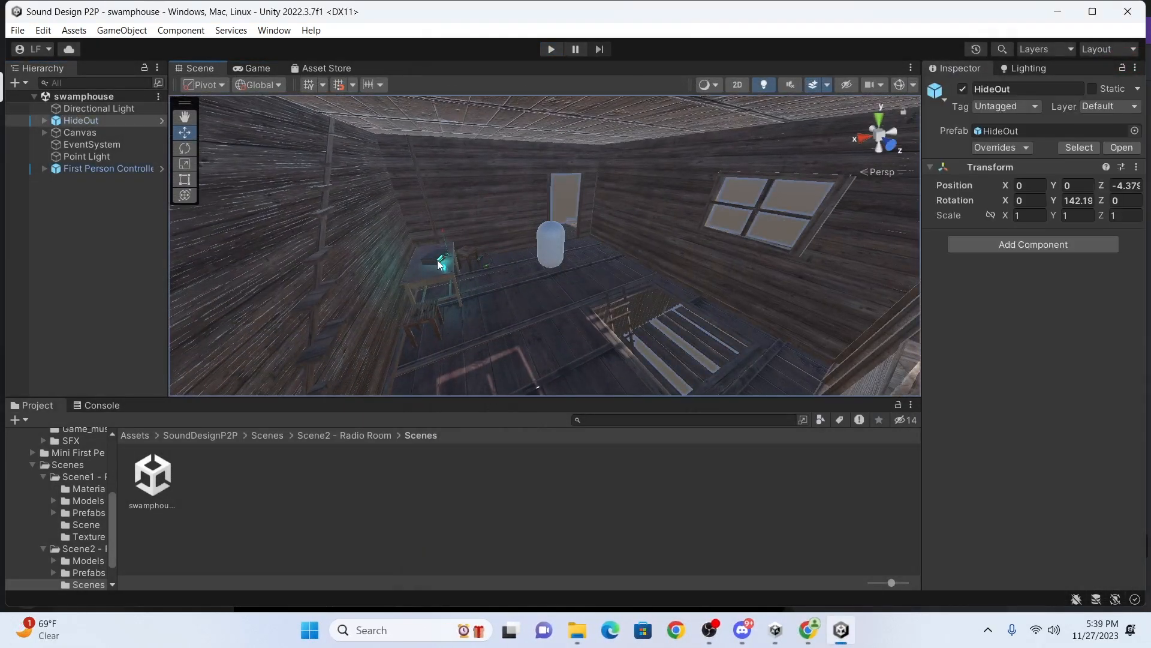
{"action": "left_click", "coordinate": [436, 261]}
{"action": "scroll", "coordinate": [1028, 501], "scroll_direction": "down", "scroll_amount": 5}
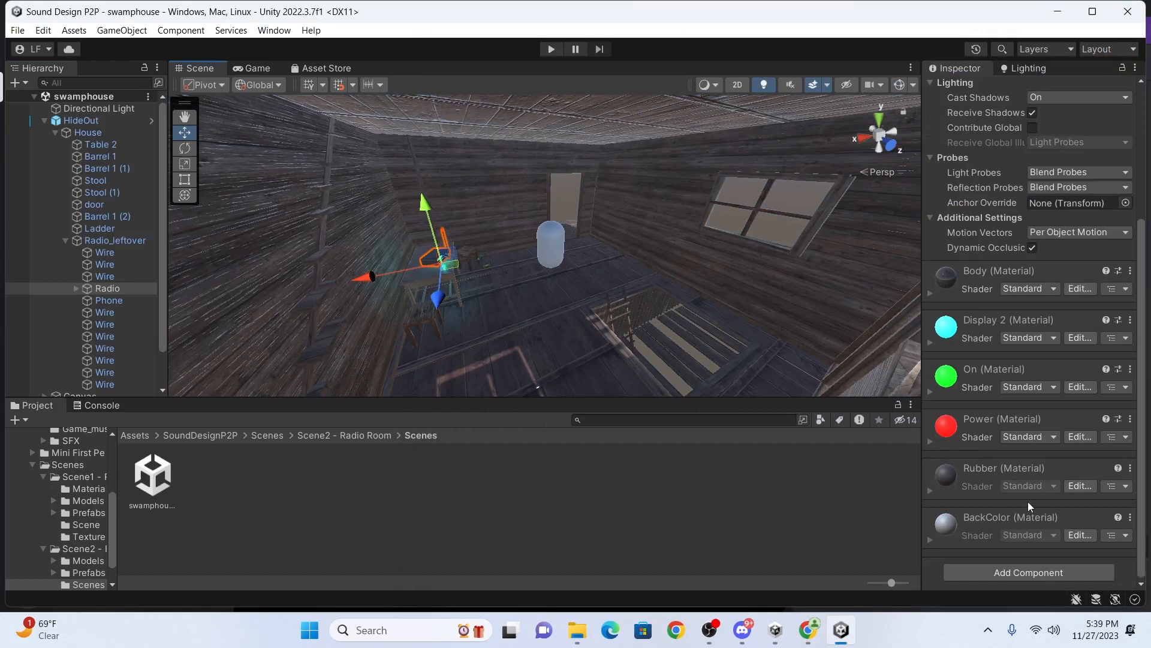
{"action": "left_click", "coordinate": [1024, 566]}
{"action": "left_click", "coordinate": [1027, 415]}
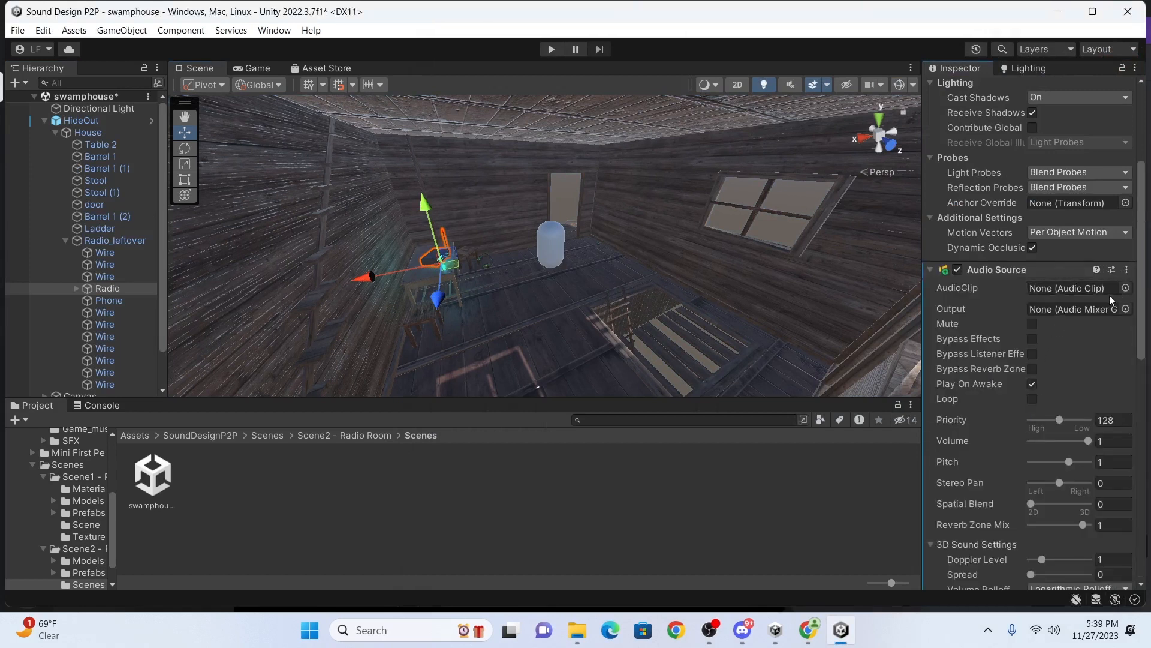
Assign the 262267__g… clip from the Audio/SFX folder to the radio's Audio Source and set its Spatial Blend to 1.
{"action": "left_click", "coordinate": [1126, 288]}
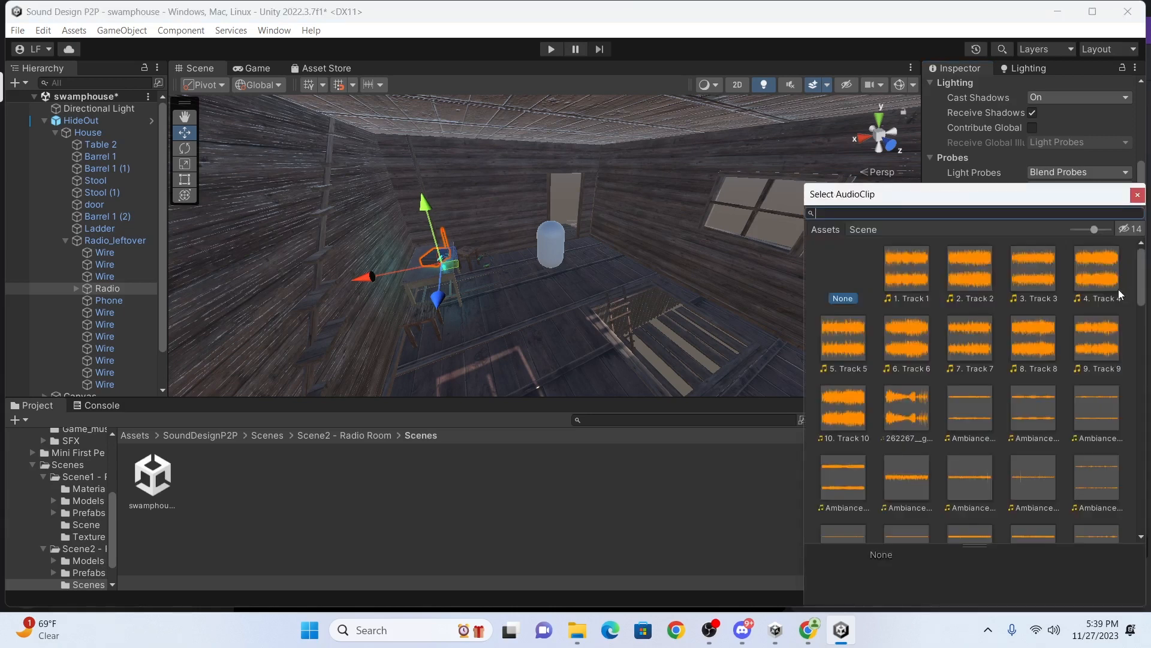
{"action": "scroll", "coordinate": [1027, 411], "scroll_direction": "down", "scroll_amount": 5}
{"action": "scroll", "coordinate": [1027, 412], "scroll_direction": "up", "scroll_amount": 5}
{"action": "scroll", "coordinate": [70, 521], "scroll_direction": "up", "scroll_amount": 3}
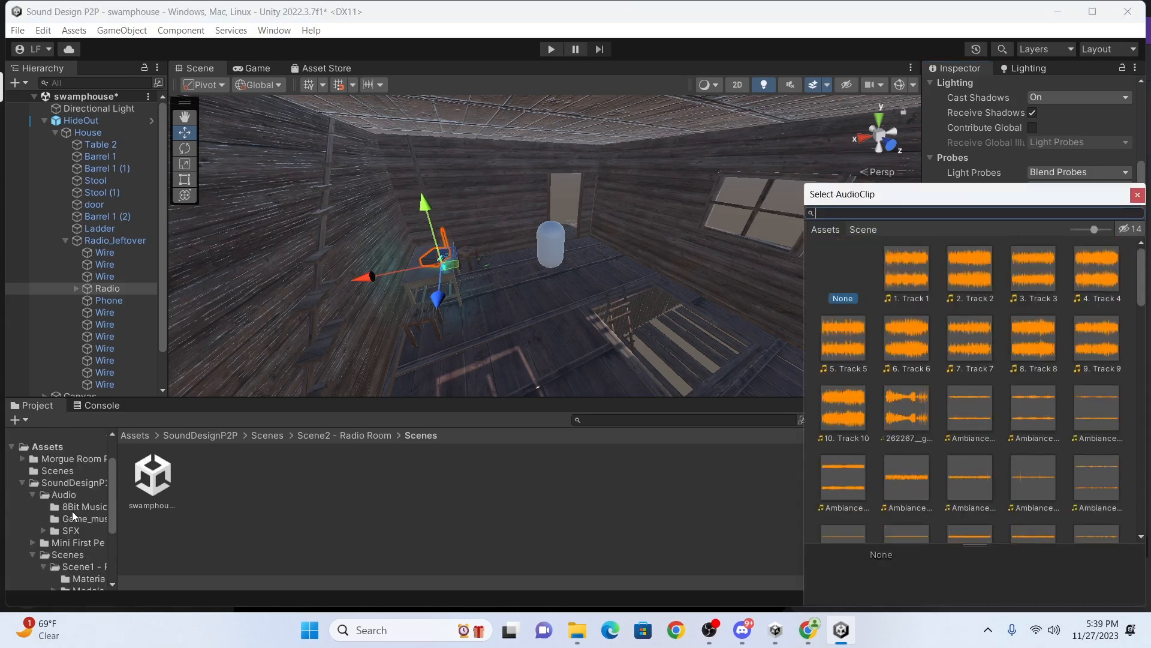
{"action": "left_click", "coordinate": [45, 531]}
{"action": "left_click", "coordinate": [70, 530]}
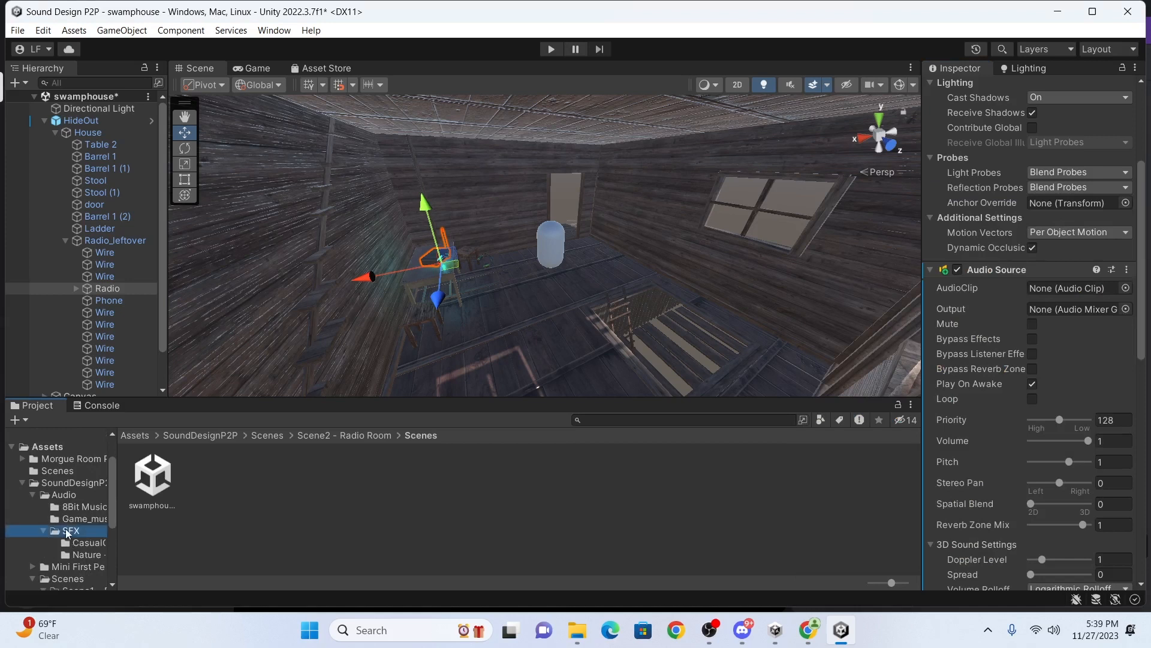
{"action": "left_click_drag", "start_coordinate": [267, 479], "coordinate": [1063, 291]}
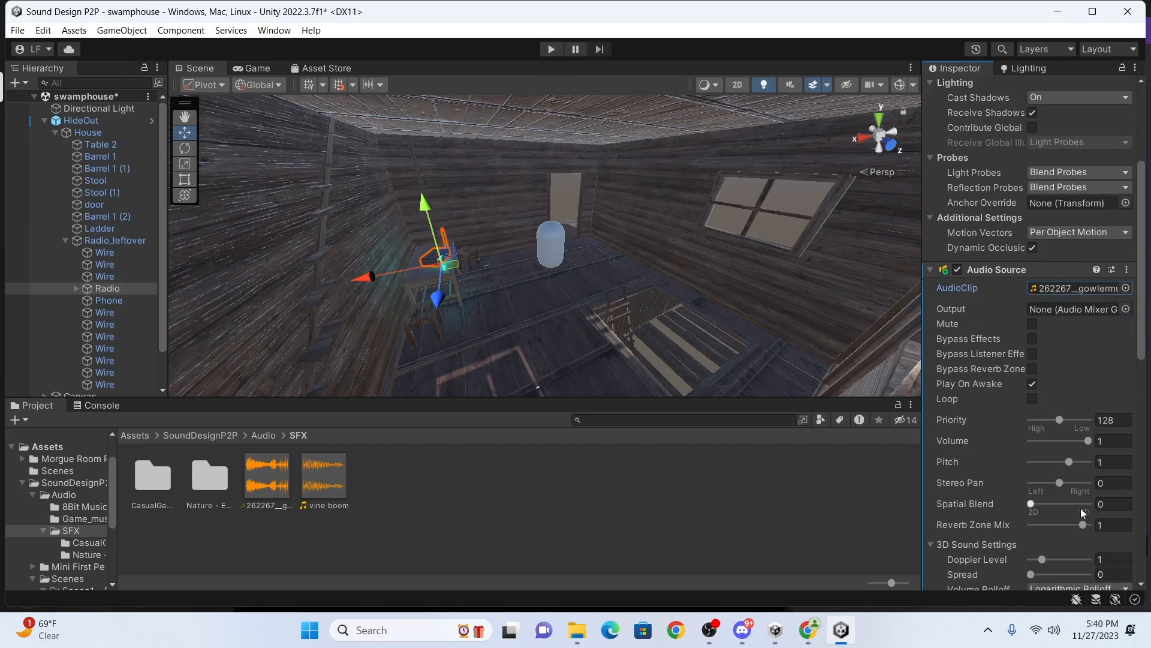
{"action": "left_click_drag", "start_coordinate": [1050, 504], "coordinate": [1114, 500]}
{"action": "scroll", "coordinate": [1103, 375], "scroll_direction": "down", "scroll_amount": 3}
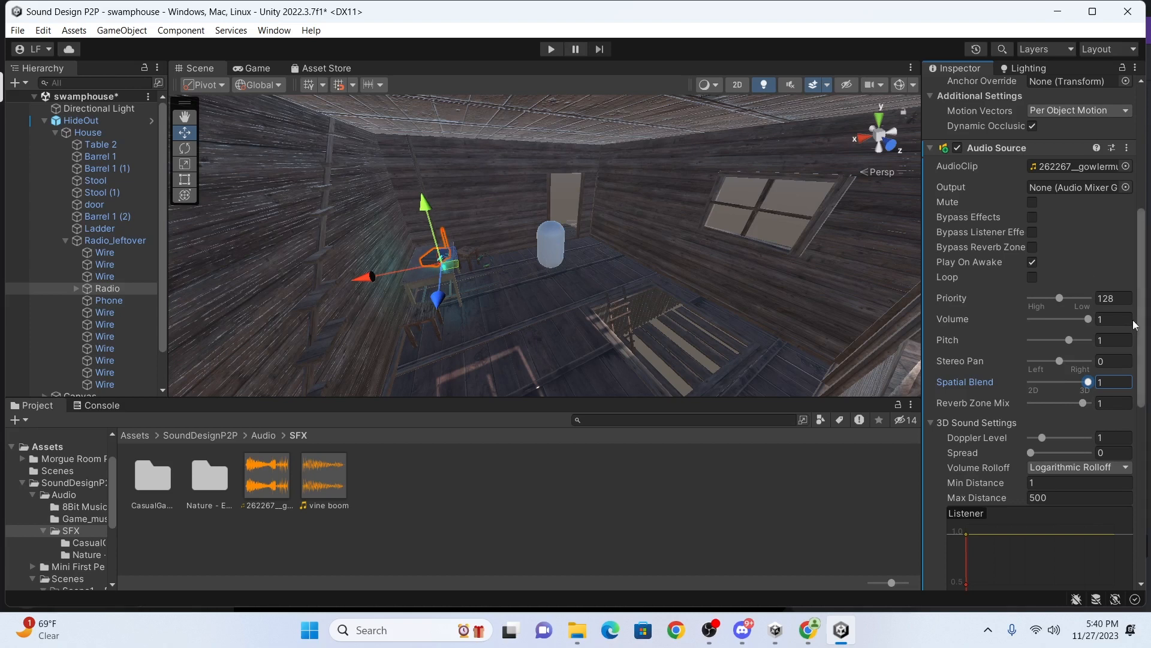
Play-test the radio's spatial sound by walking toward it and away from it, and stop the game.
{"action": "left_click", "coordinate": [551, 48]}
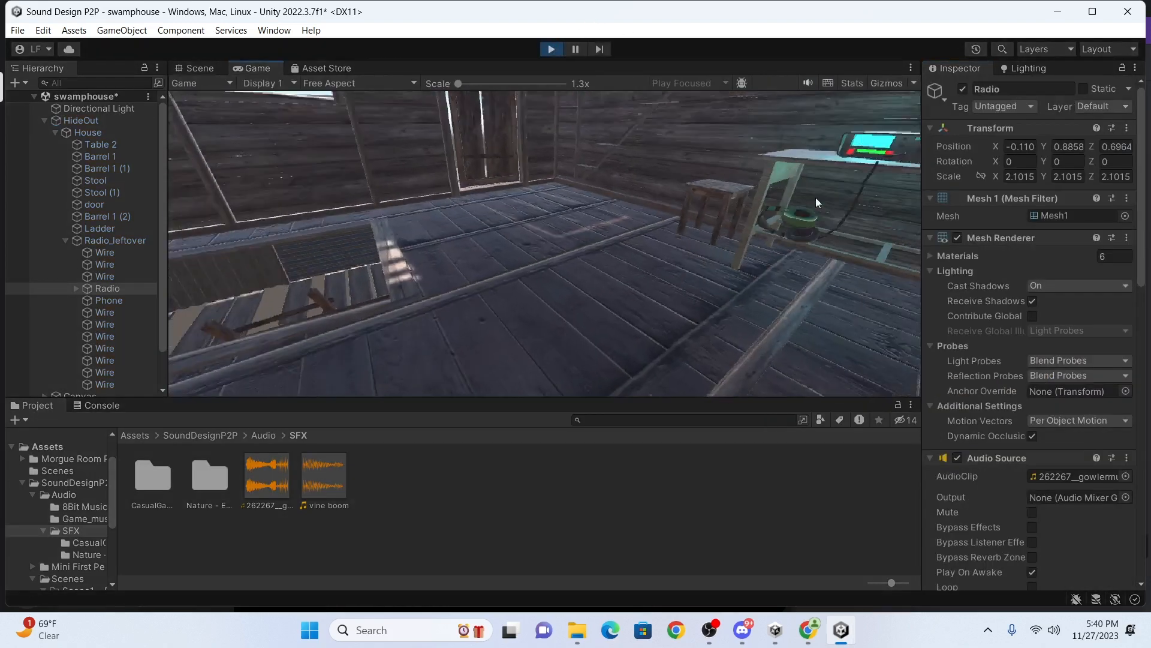
{"action": "key", "text": "w"}
{"action": "key", "text": "s"}
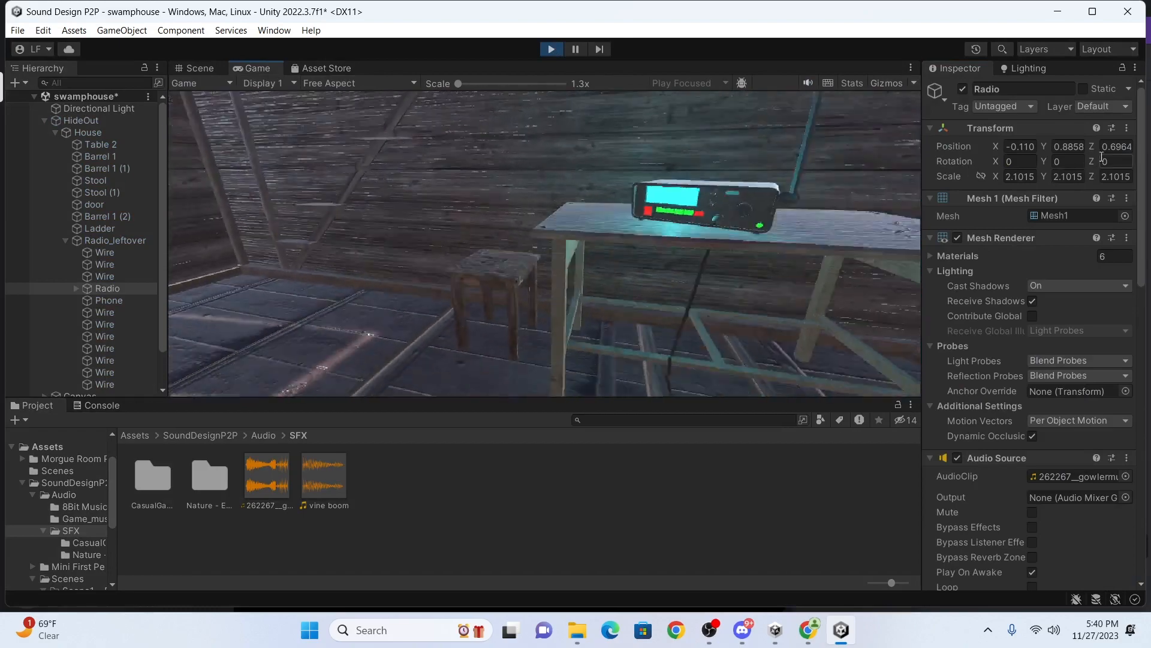
{"action": "key", "text": "s"}
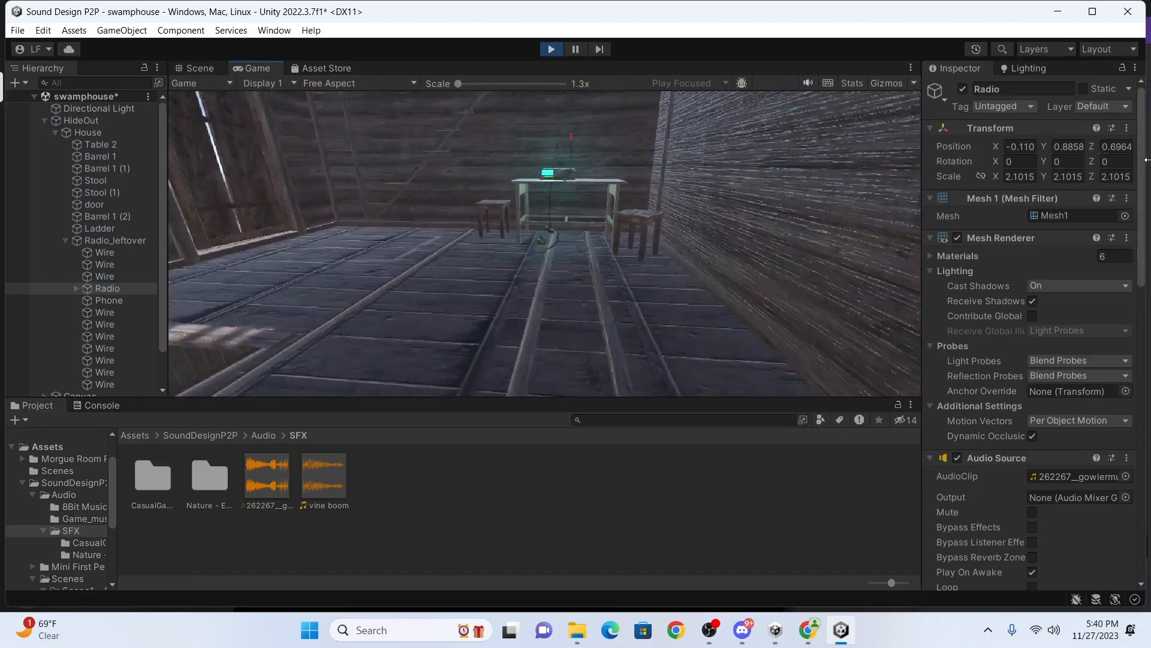
{"action": "key", "text": "w"}
{"action": "key", "text": "s"}
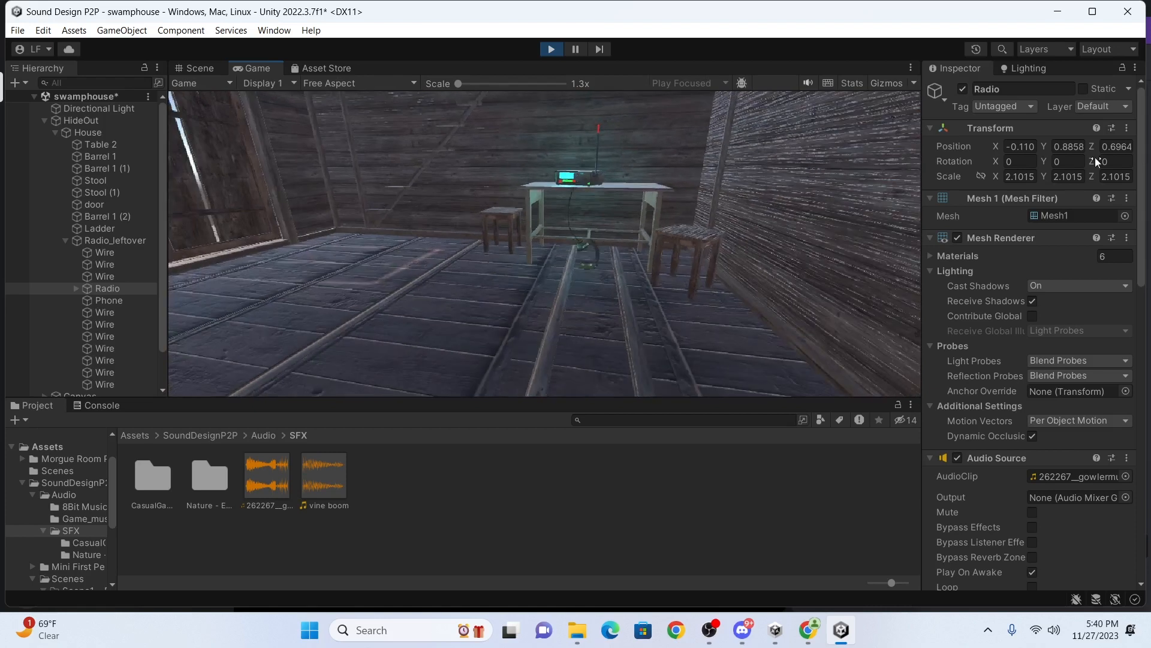
{"action": "left_click", "coordinate": [552, 48]}
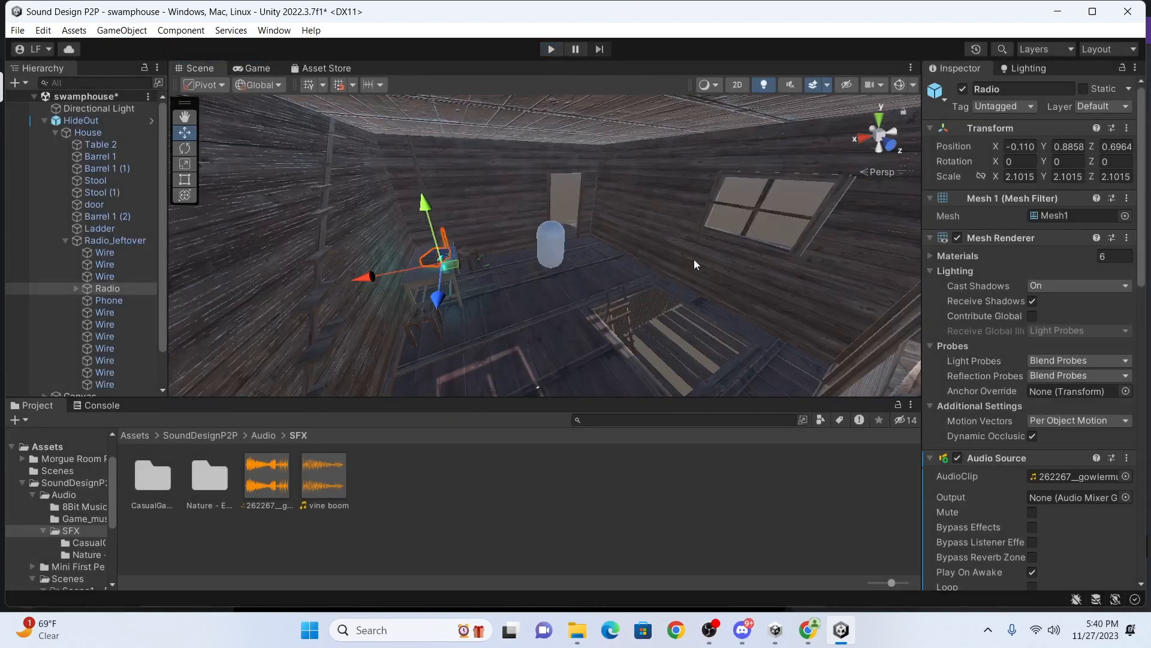
Add an Audio Distortion Filter component to the Radio object.
{"action": "left_click", "coordinate": [930, 458]}
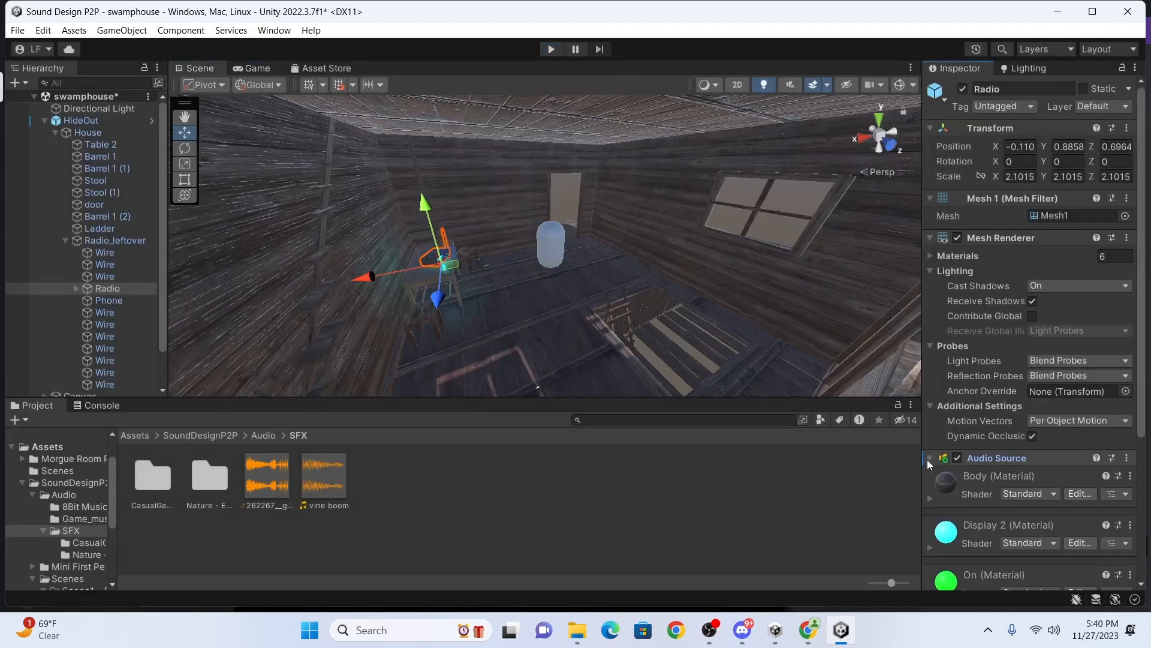
{"action": "scroll", "coordinate": [1038, 458], "scroll_direction": "down", "scroll_amount": 5}
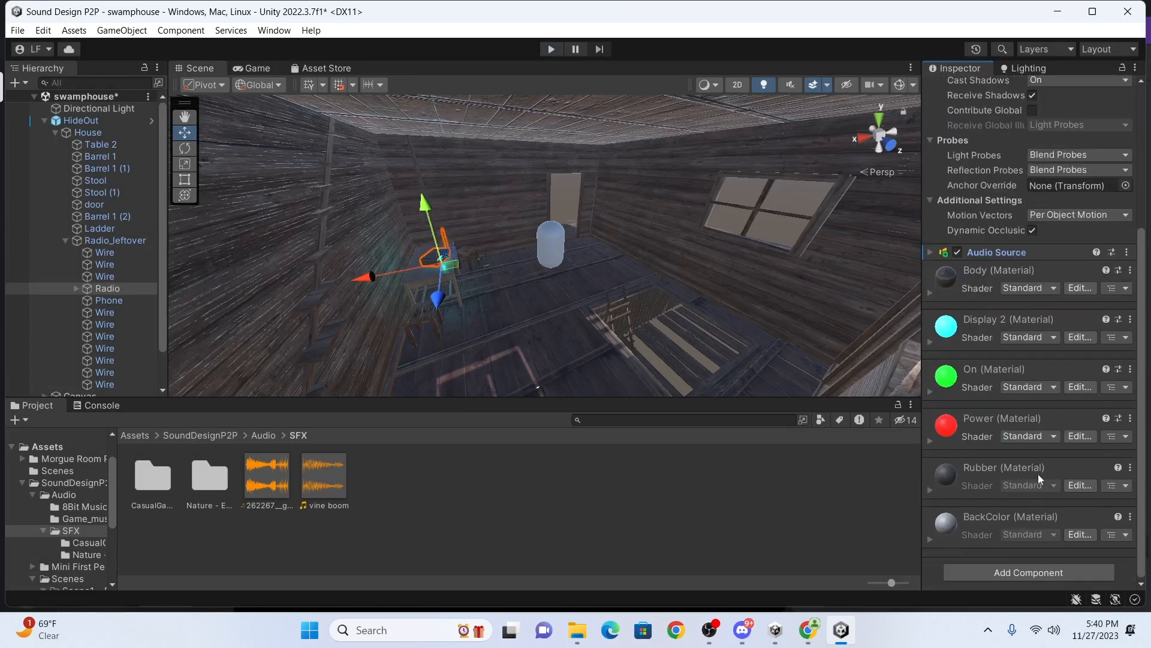
{"action": "left_click", "coordinate": [1028, 573]}
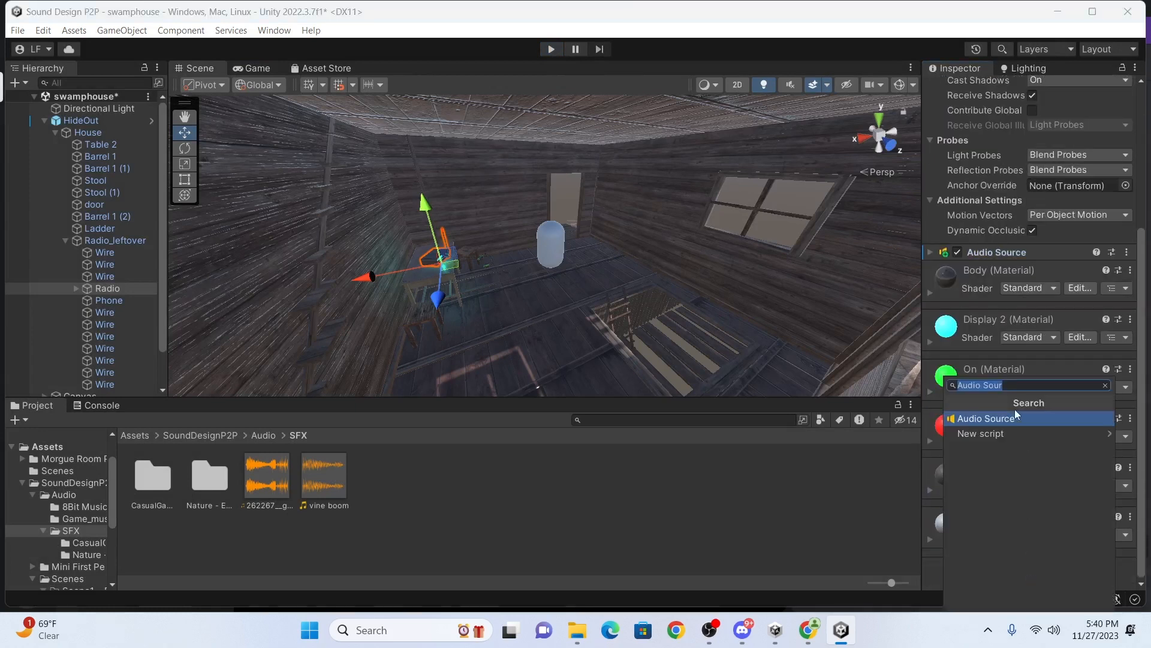
{"action": "left_click", "coordinate": [1014, 385]}
{"action": "key", "text": "BackSpace"}
{"action": "key", "text": "BackSpace"}
{"action": "key", "text": "BackSpace"}
{"action": "key", "text": "BackSpace"}
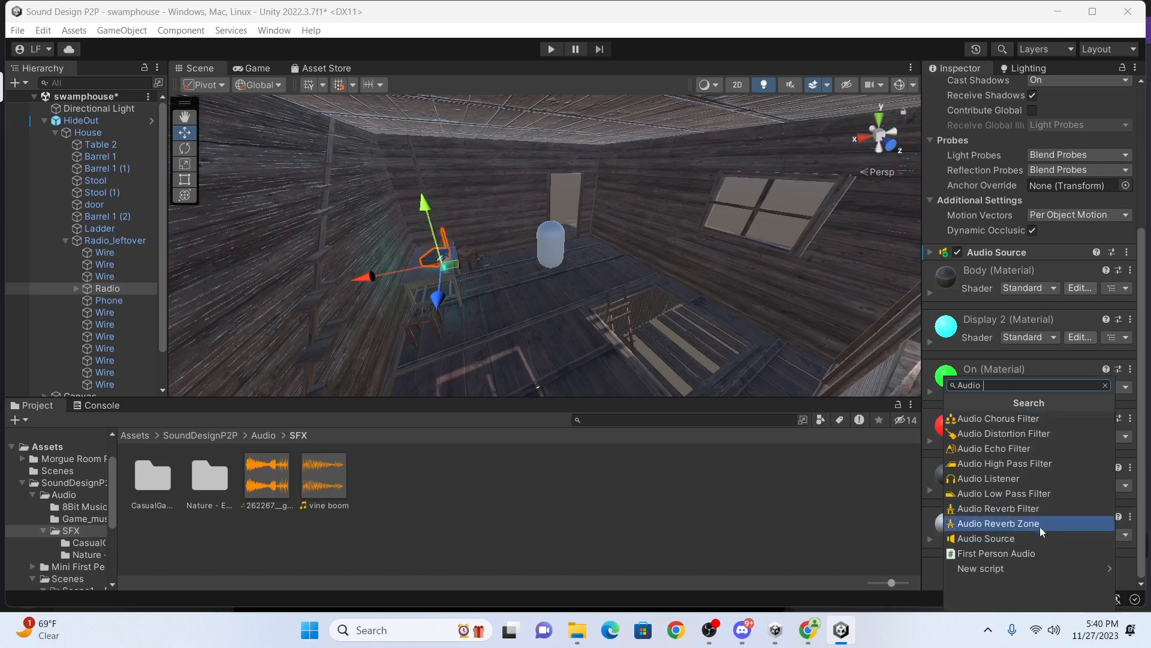
{"action": "left_click", "coordinate": [1045, 433]}
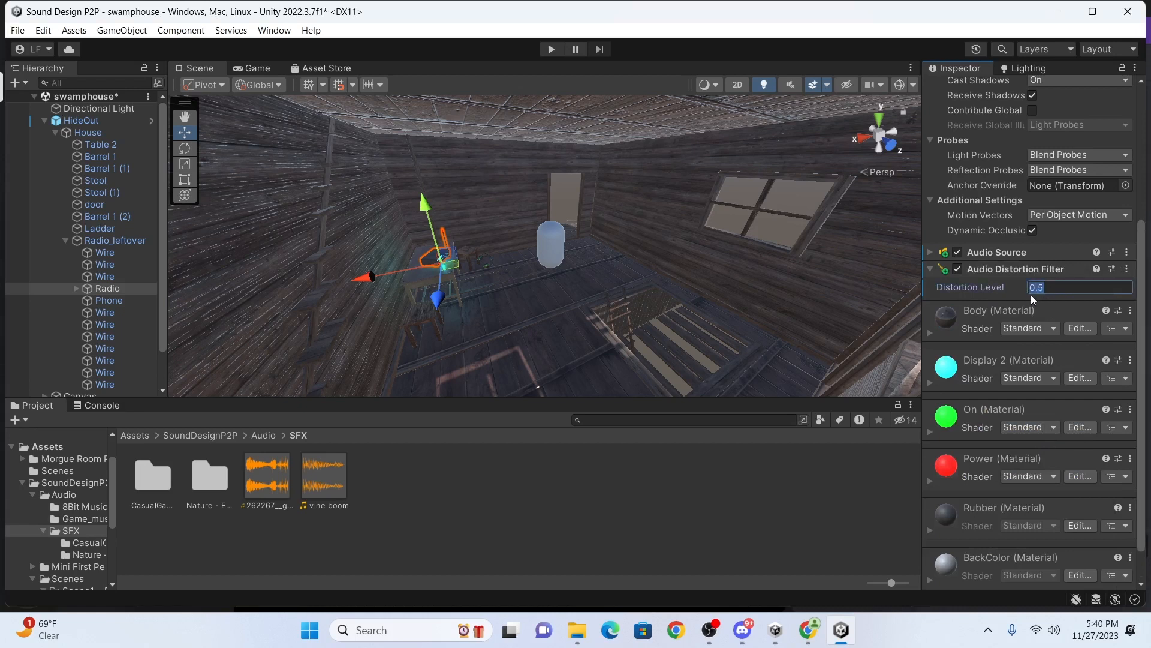
Set the Audio Distortion Filter's Distortion Level to 3.
{"action": "key", "text": "BackSpace"}
{"action": "key", "text": "BackSpace"}
{"action": "key", "text": "BackSpace"}
{"action": "type", "text": "3"}
{"action": "key", "text": "Return"}
Play-test the distorted radio sound while moving around the table, and stop the game.
{"action": "left_click", "coordinate": [551, 49]}
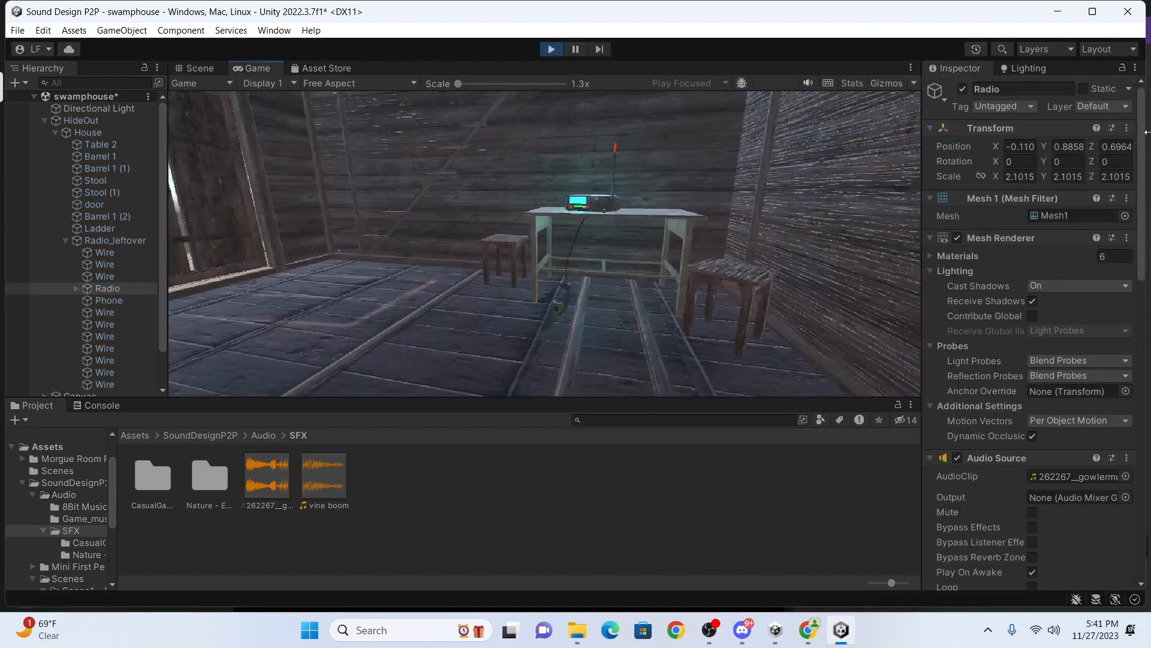
{"action": "key", "text": "w"}
{"action": "key", "text": "s"}
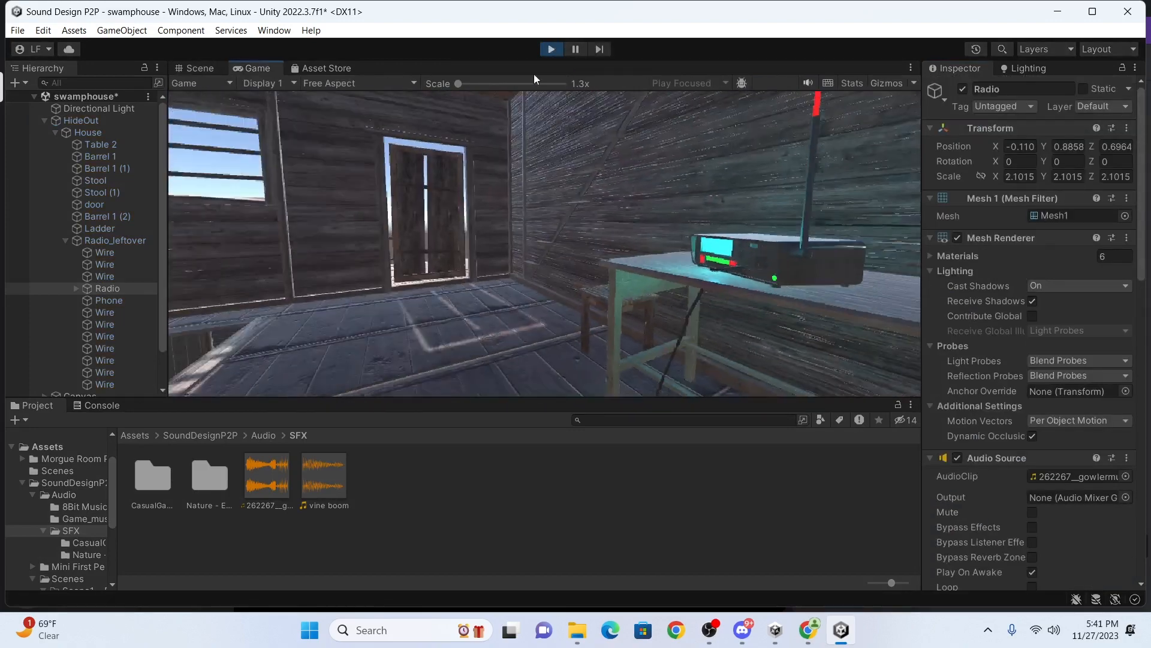
{"action": "left_click", "coordinate": [549, 49]}
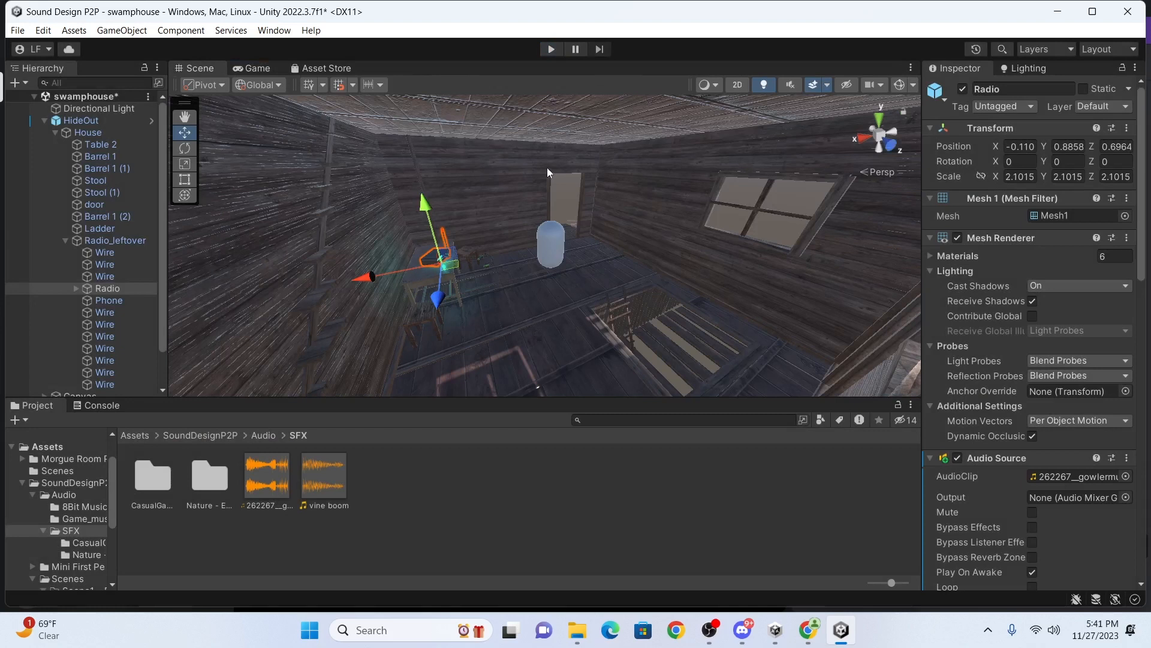
Collapse the Radio's existing audio components and add an Audio Echo Filter component.
{"action": "left_click", "coordinate": [930, 459]}
{"action": "left_click", "coordinate": [1001, 473]}
{"action": "scroll", "coordinate": [1007, 474], "scroll_direction": "down", "scroll_amount": 5}
{"action": "left_click", "coordinate": [1029, 565]}
{"action": "left_click", "coordinate": [1008, 449]}
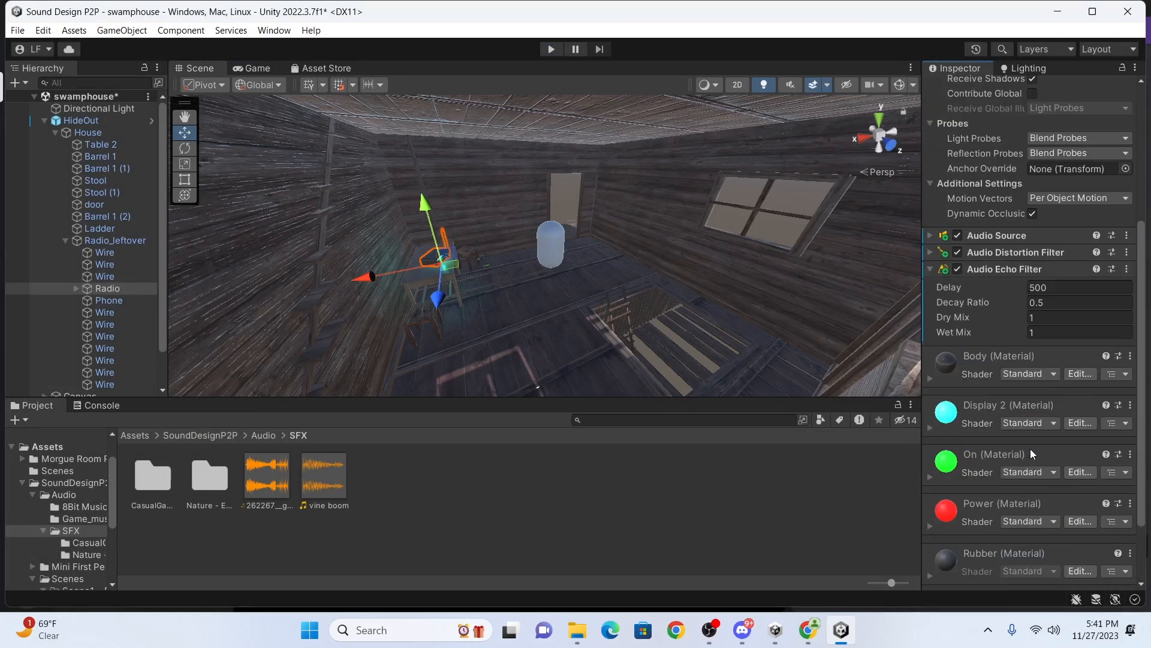
Play-test the radio sound with the echo filter applied, and stop the game.
{"action": "left_click", "coordinate": [551, 50]}
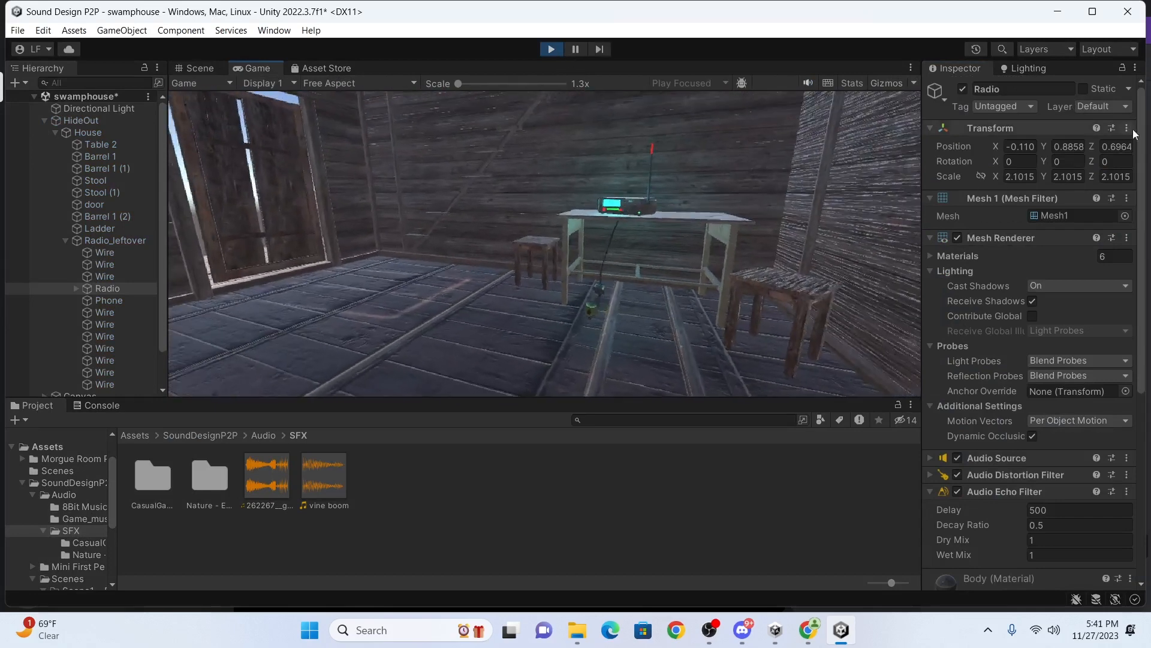
{"action": "key", "text": "w"}
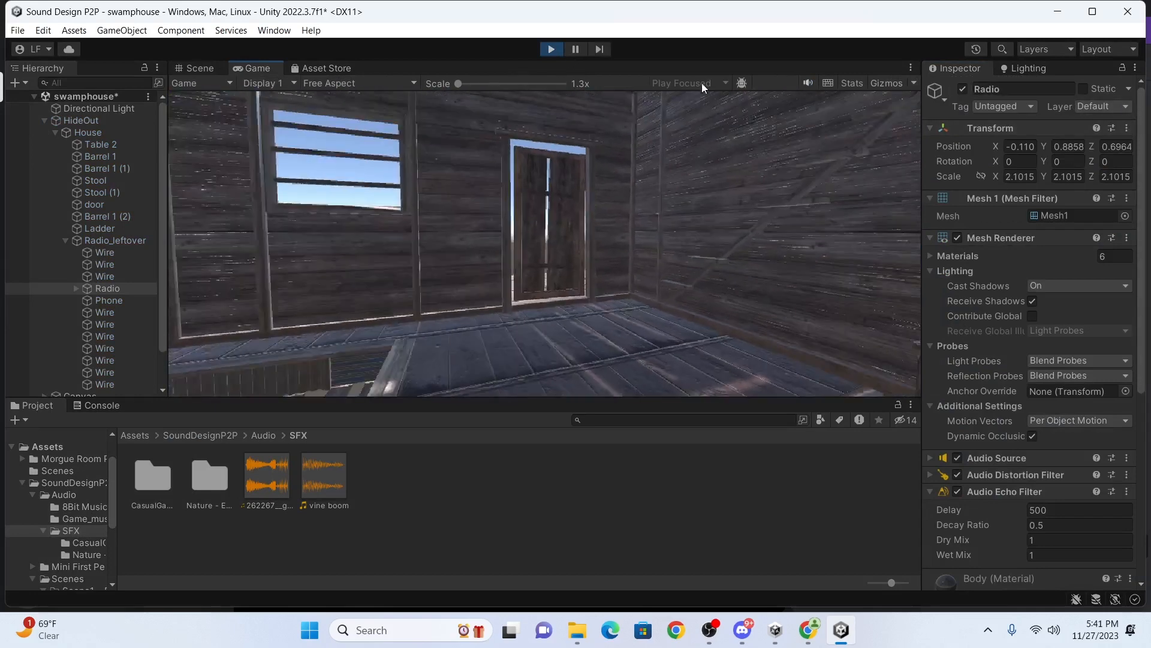
{"action": "left_click", "coordinate": [551, 49]}
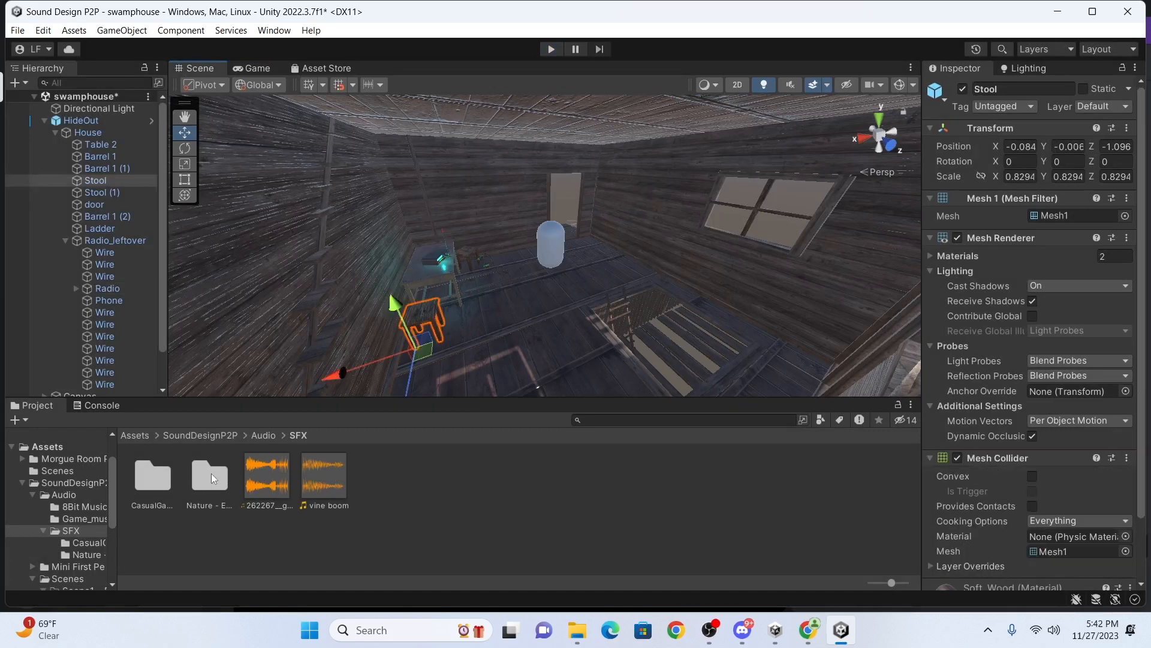
Open the Nature - Essentials folder within SFX and inspect the Ambiance_Cave_Deep_Loop_Stereo clip.
{"action": "left_click", "coordinate": [211, 473]}
{"action": "double_click", "coordinate": [217, 484]}
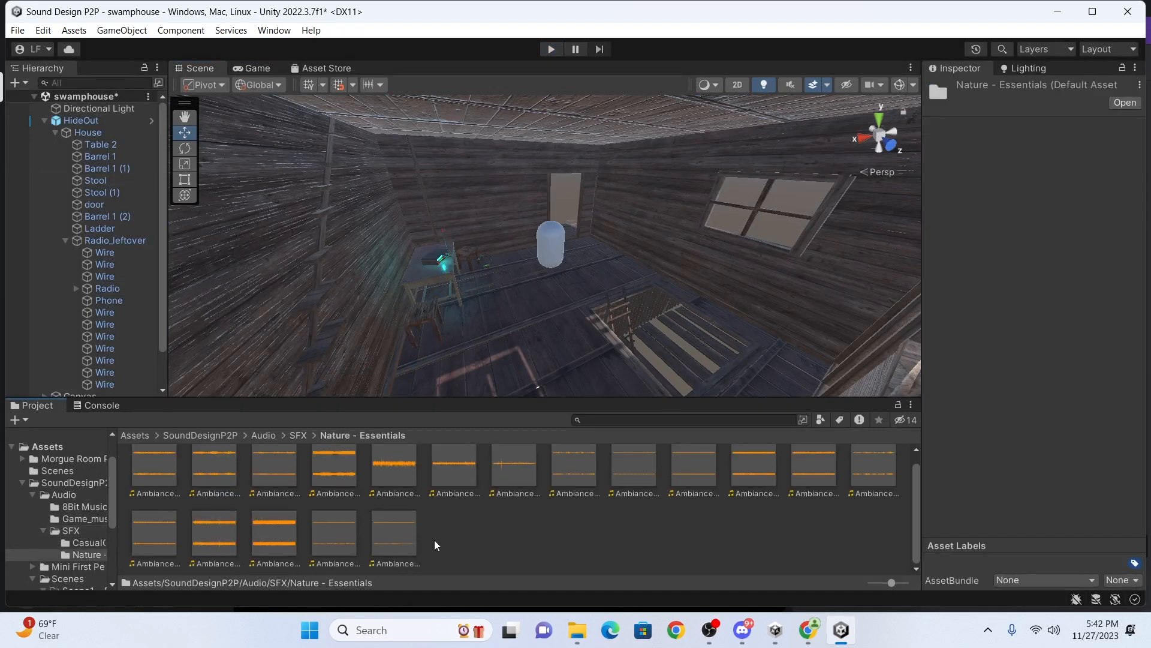
{"action": "left_click", "coordinate": [214, 466]}
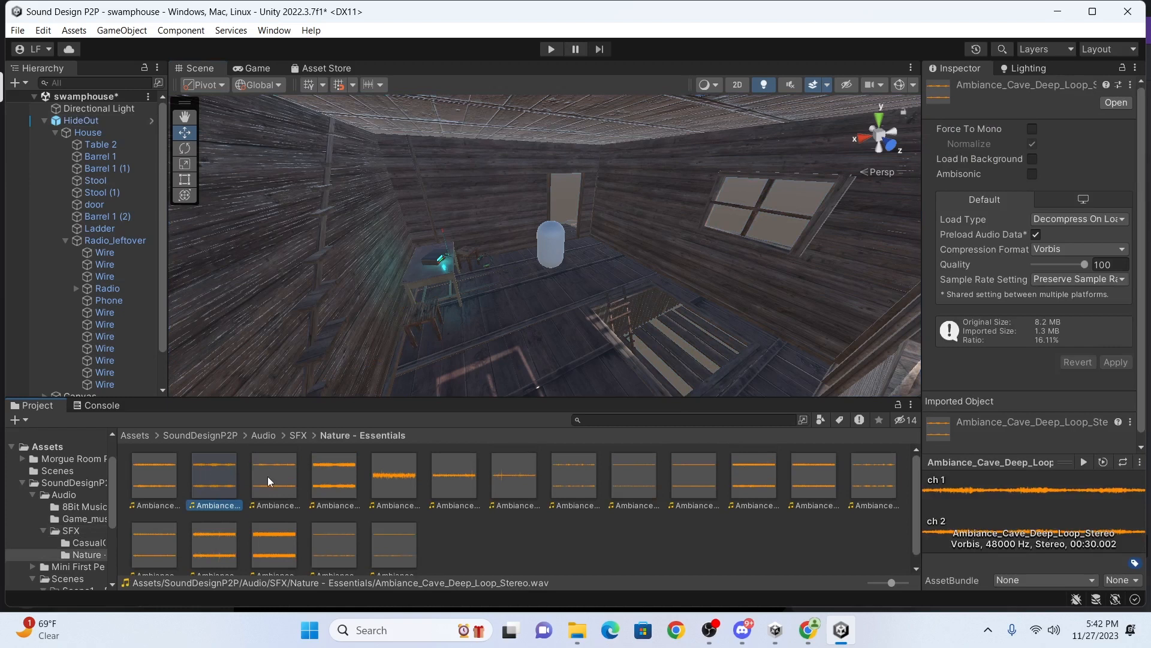
Add the Ambiance_Cave clip to the Ladder as an Audio Source and briefly play-test the scene.
{"action": "middle_click_drag", "start_coordinate": [656, 324], "coordinate": [609, 339]}
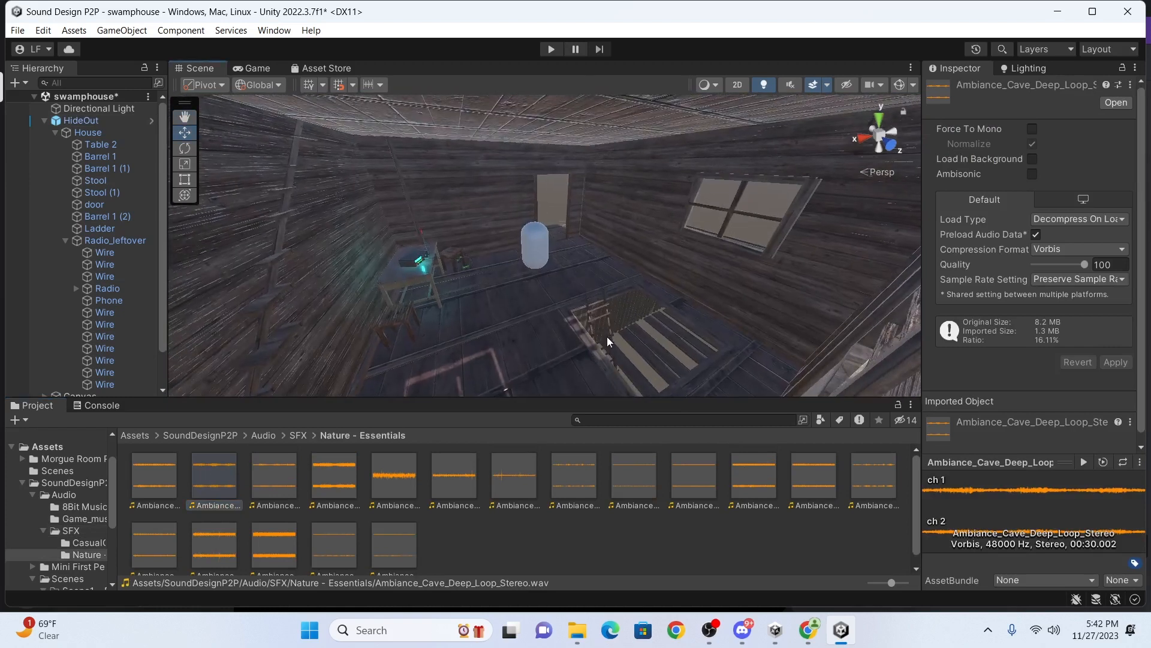
{"action": "left_click", "coordinate": [607, 336]}
{"action": "left_click", "coordinate": [601, 323]}
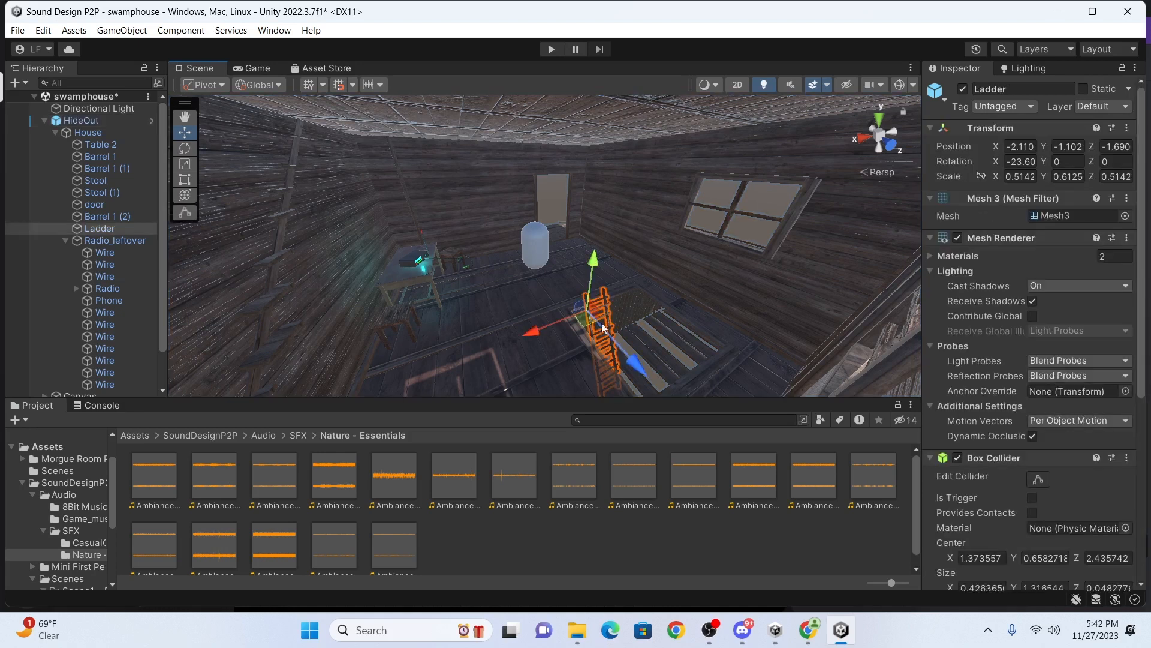
{"action": "left_click", "coordinate": [333, 478]}
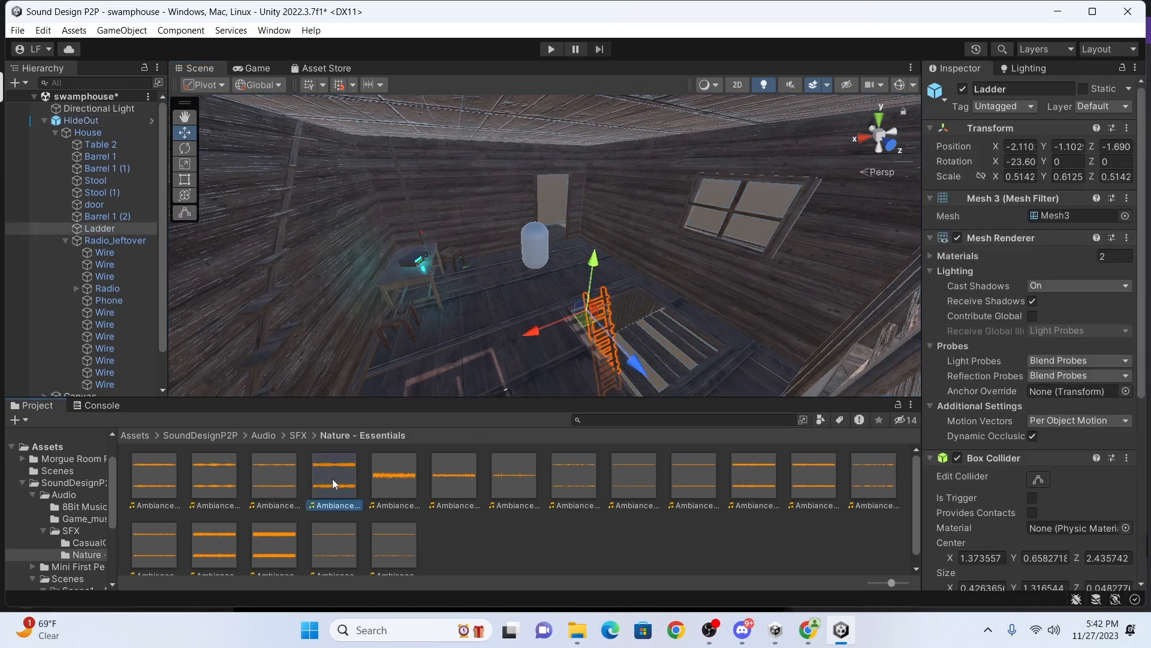
{"action": "left_click_drag", "start_coordinate": [332, 478], "coordinate": [332, 487]}
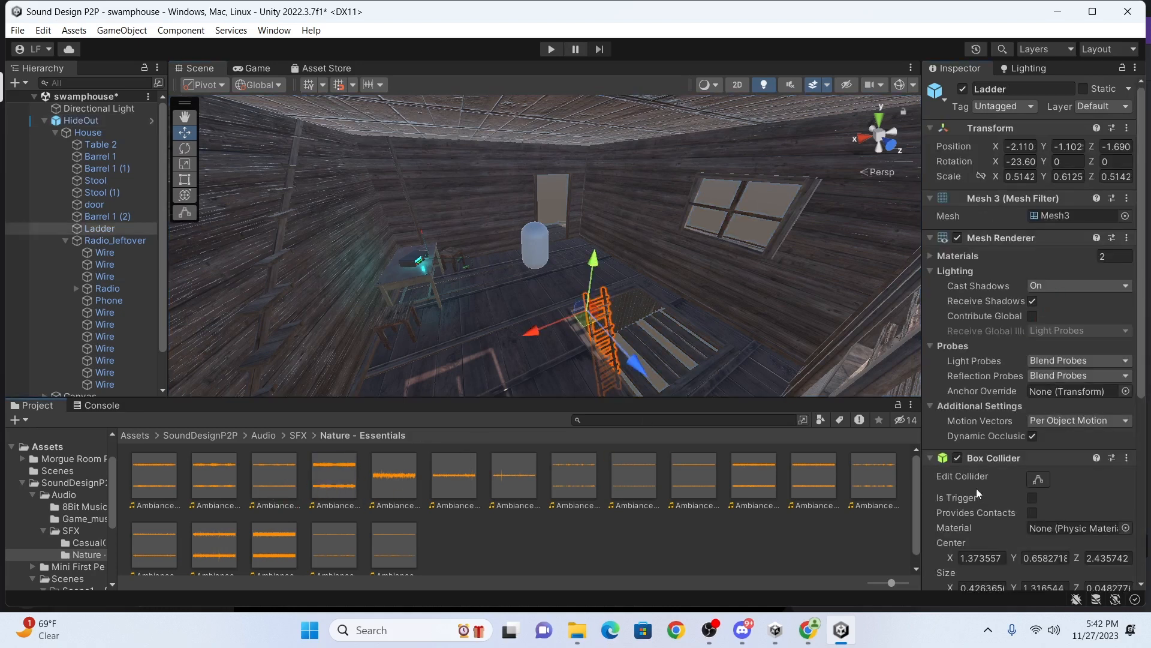
{"action": "left_click_drag", "start_coordinate": [977, 493], "coordinate": [985, 458]}
{"action": "left_click", "coordinate": [551, 49]}
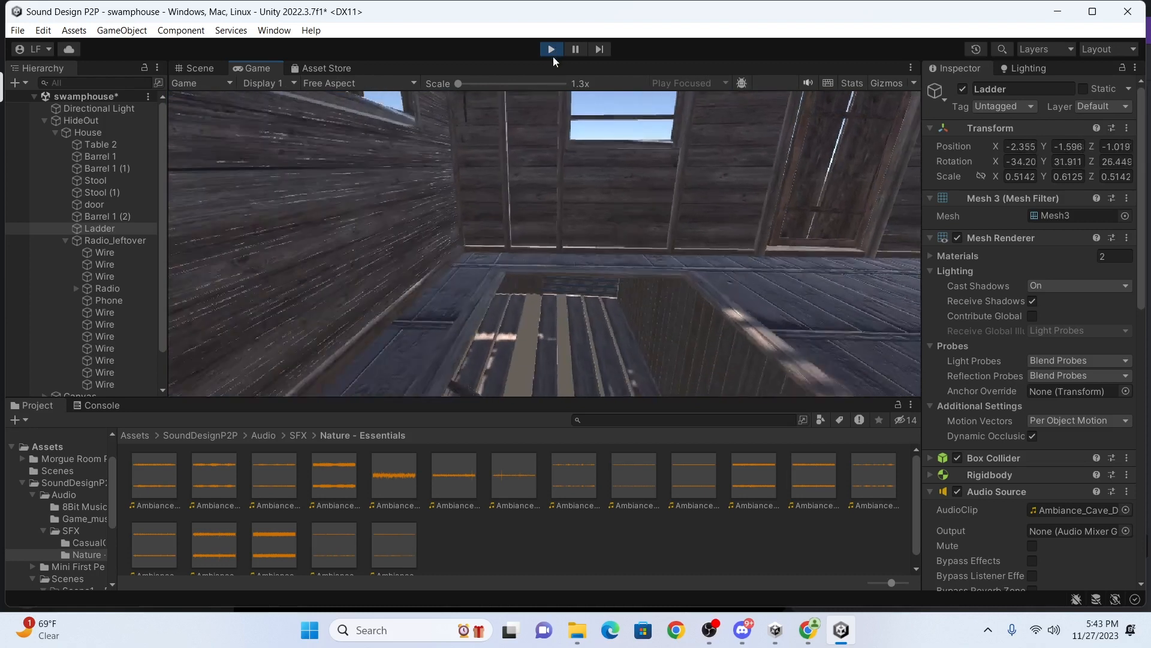
{"action": "left_click", "coordinate": [551, 50]}
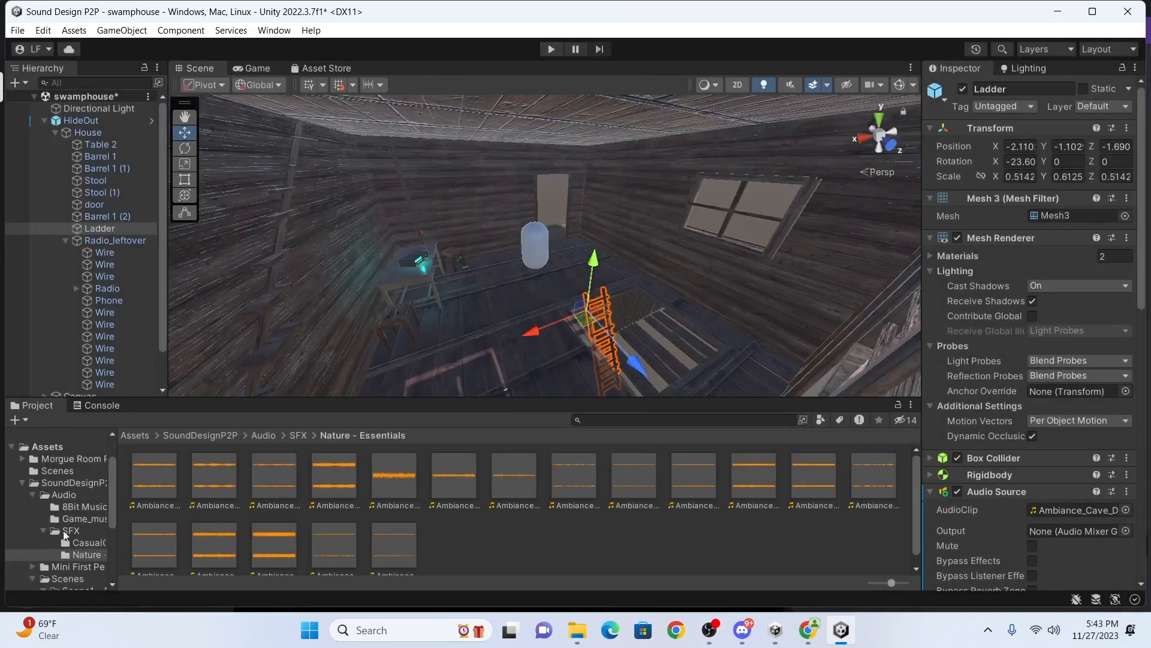
Collapse the SFX folder, open the 8Bit Music folder, and select the Radio in the scene.
{"action": "left_click", "coordinate": [42, 530]}
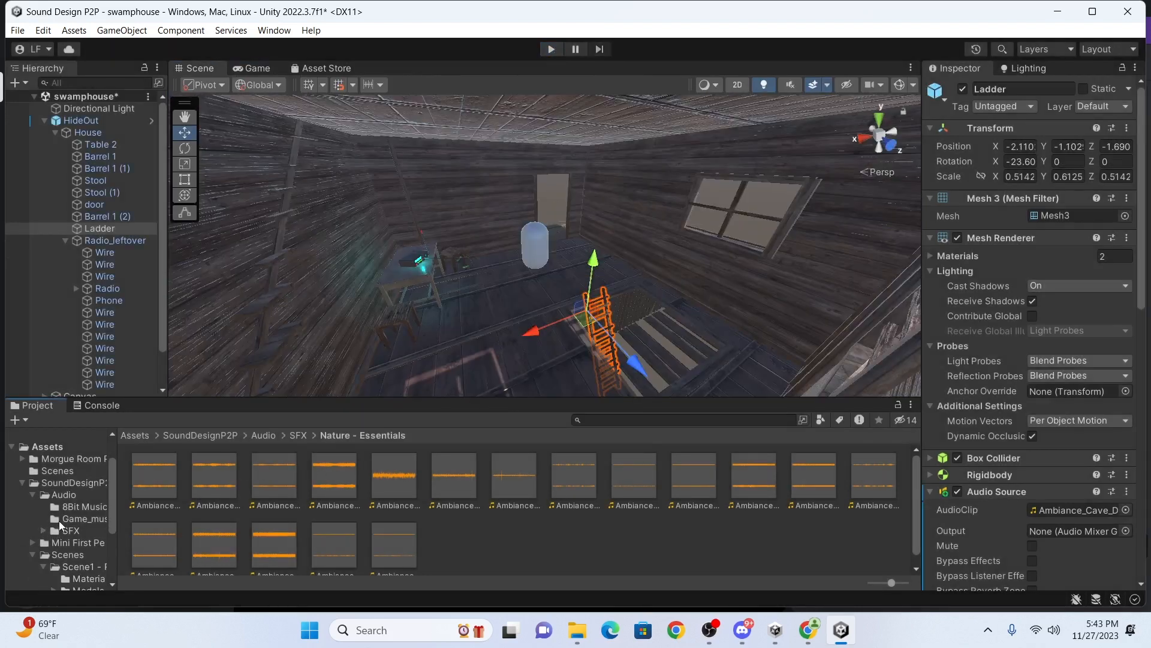
{"action": "left_click", "coordinate": [68, 518]}
{"action": "key", "text": "Up"}
{"action": "right_click_drag", "start_coordinate": [748, 343], "coordinate": [737, 340]}
{"action": "left_click", "coordinate": [429, 263]}
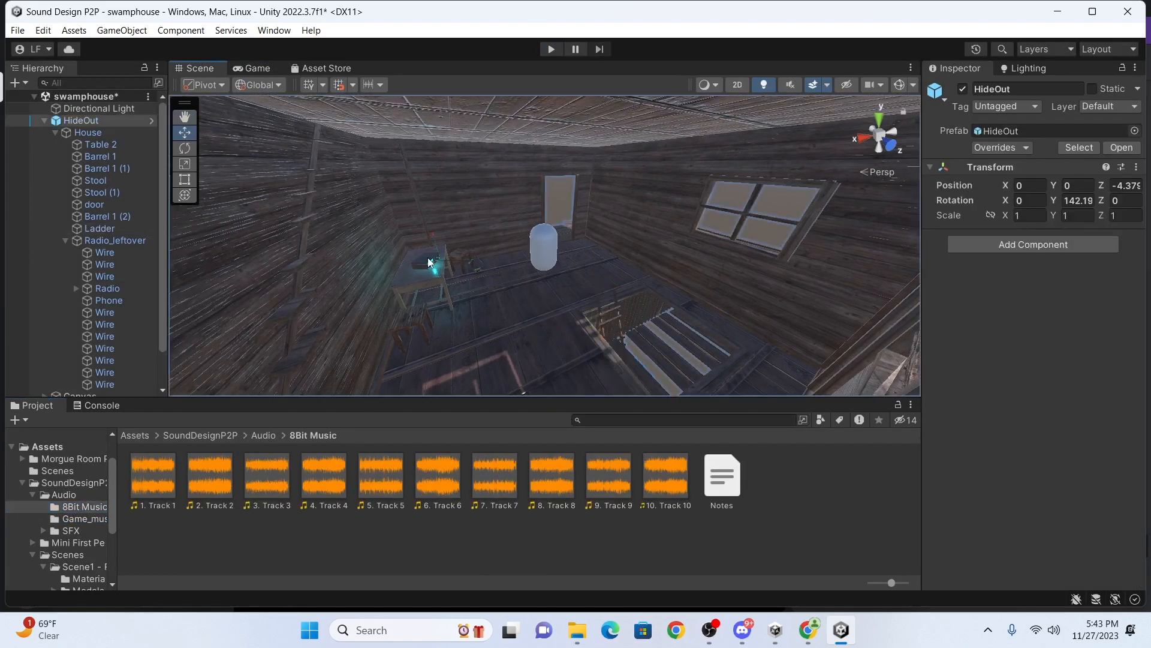
{"action": "left_click", "coordinate": [429, 263]}
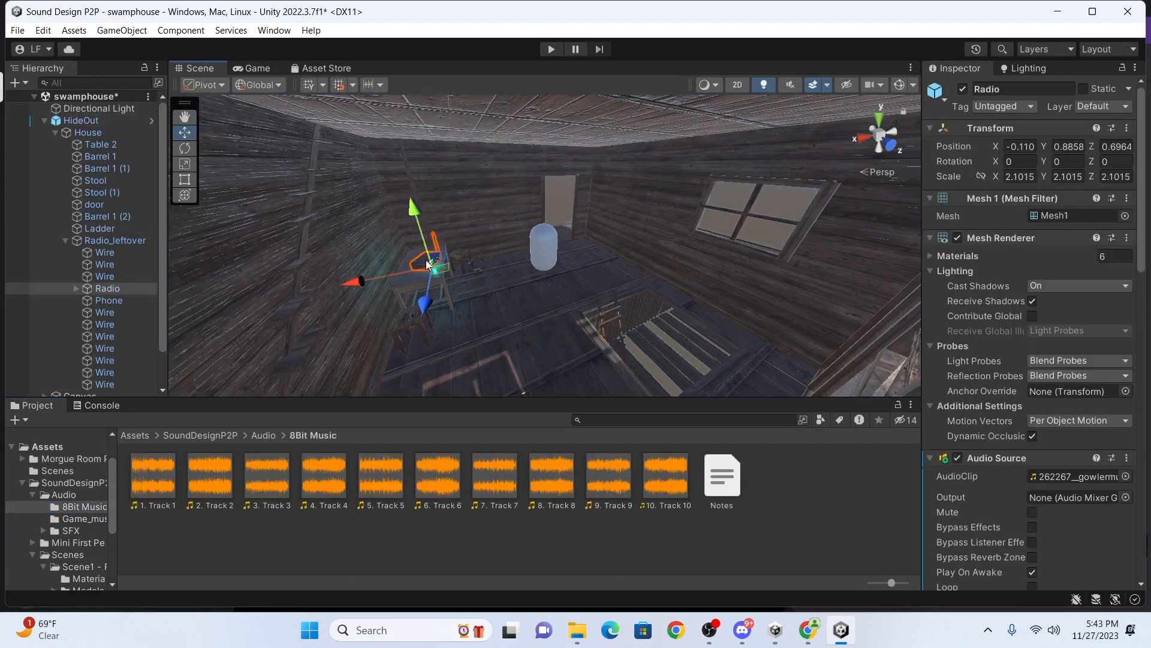
Open the Game_music folder and preview the With love from Vertex Studio (13) track.
{"action": "left_click", "coordinate": [96, 520]}
{"action": "left_click", "coordinate": [459, 555]}
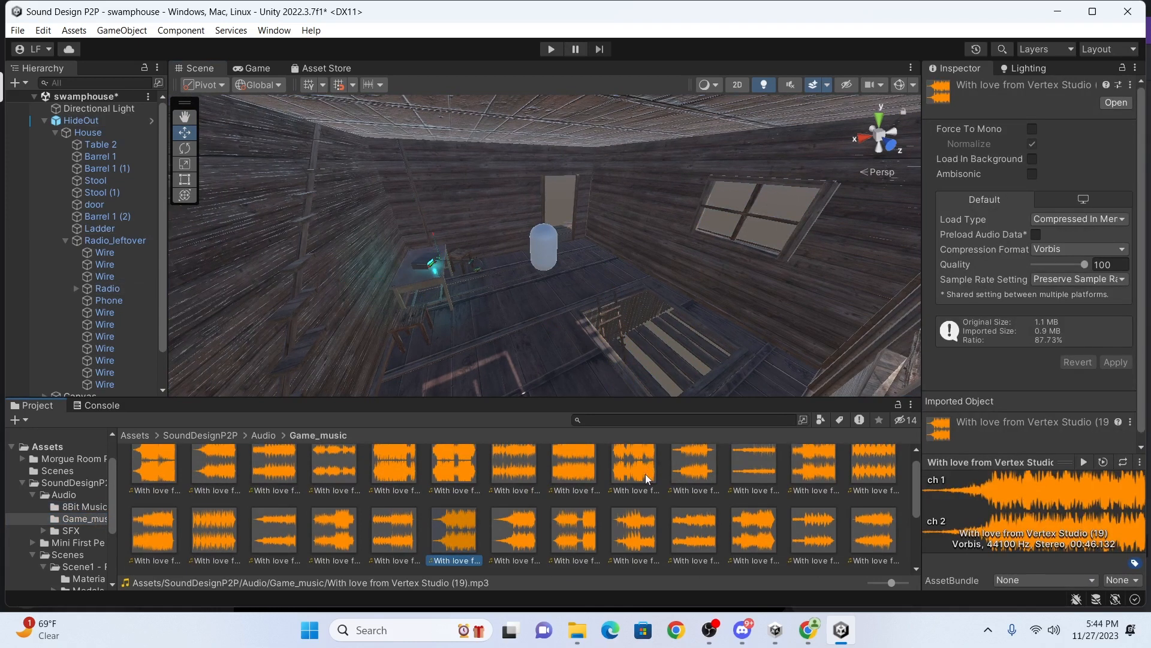
{"action": "scroll", "coordinate": [720, 473], "scroll_direction": "up", "scroll_amount": 1}
{"action": "left_click", "coordinate": [561, 482]}
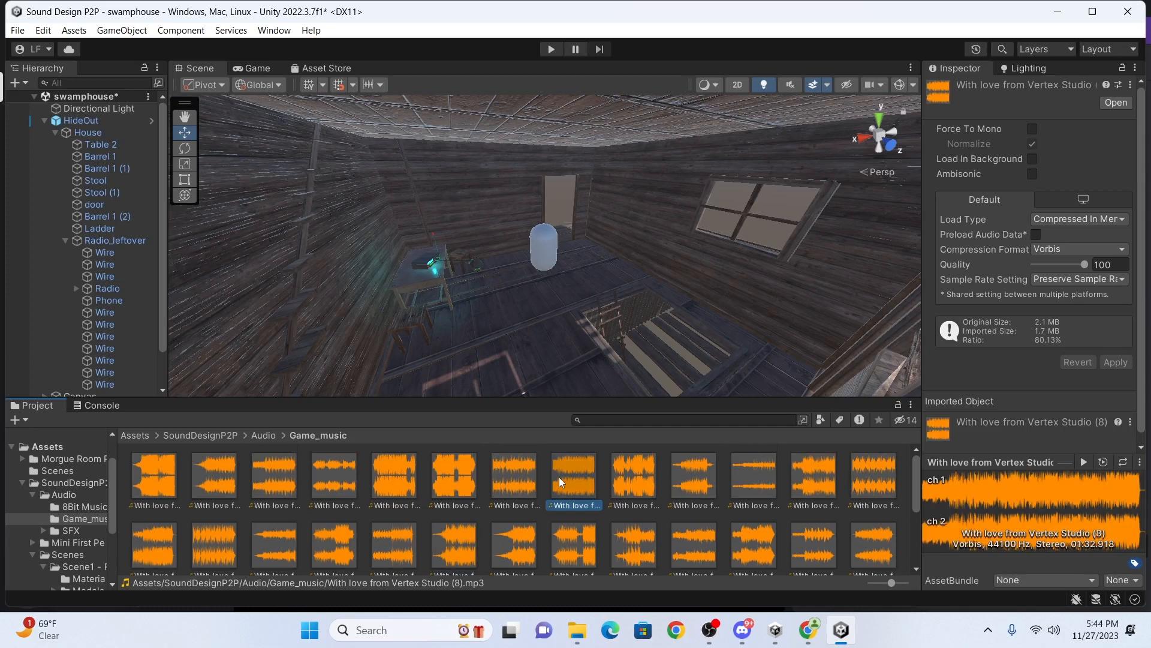
{"action": "left_click", "coordinate": [1085, 459]}
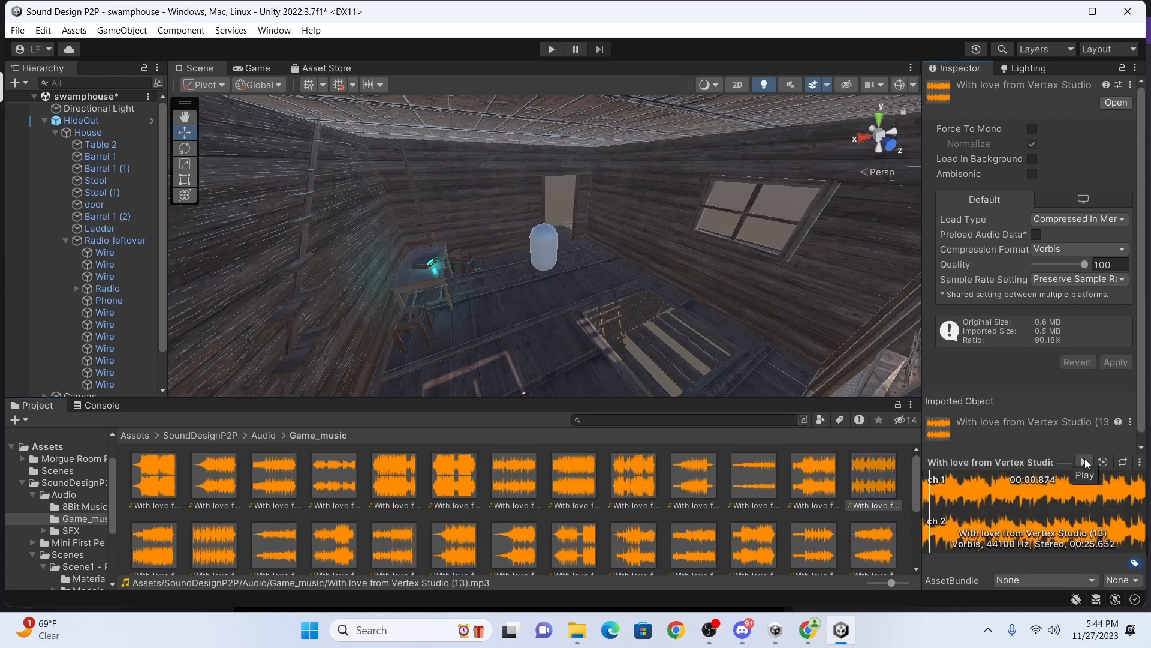
{"action": "left_click", "coordinate": [1085, 458]}
Replace the Radio's Audio Source clip with a With love from Vertex Studio track.
{"action": "left_click", "coordinate": [433, 264]}
{"action": "left_click", "coordinate": [433, 264]}
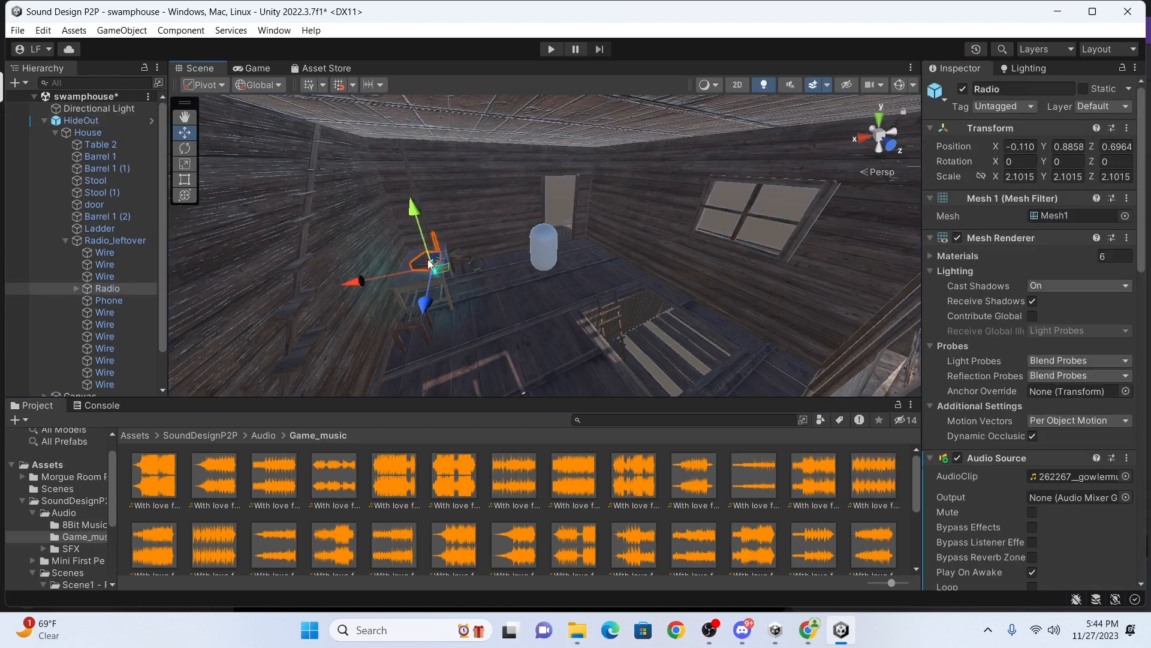
{"action": "scroll", "coordinate": [1028, 438], "scroll_direction": "down", "scroll_amount": 2}
{"action": "scroll", "coordinate": [1027, 438], "scroll_direction": "down", "scroll_amount": 2}
{"action": "left_click", "coordinate": [1124, 310]}
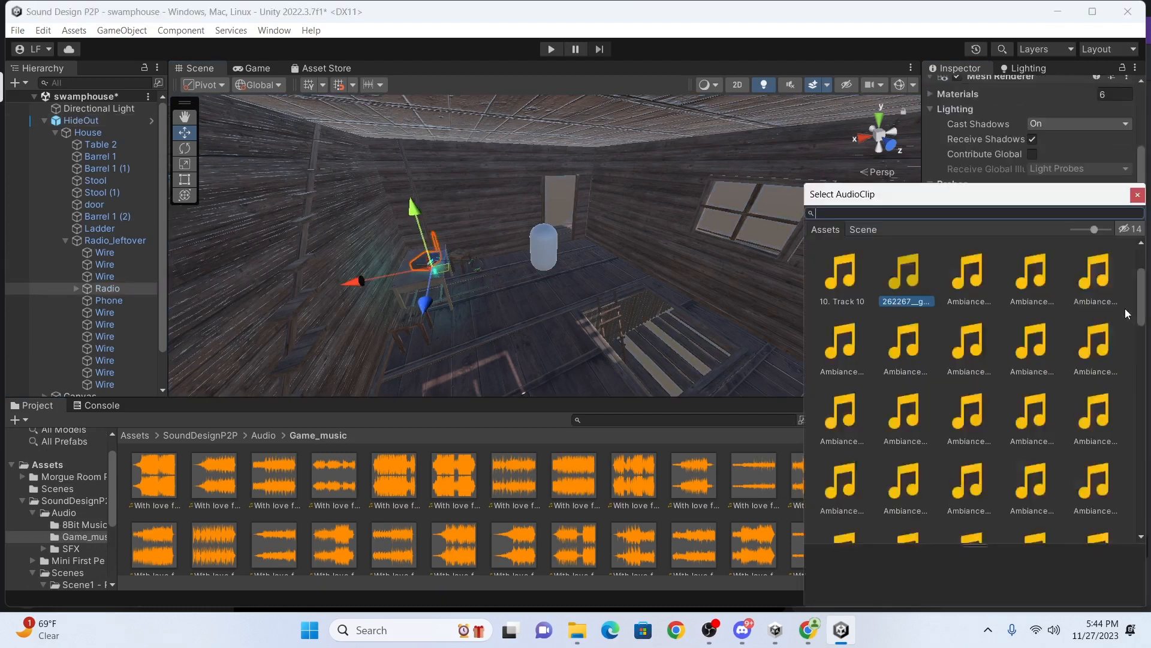
{"action": "scroll", "coordinate": [1040, 381], "scroll_direction": "down", "scroll_amount": 3}
{"action": "scroll", "coordinate": [1041, 381], "scroll_direction": "down", "scroll_amount": 5}
{"action": "double_click", "coordinate": [1044, 383]}
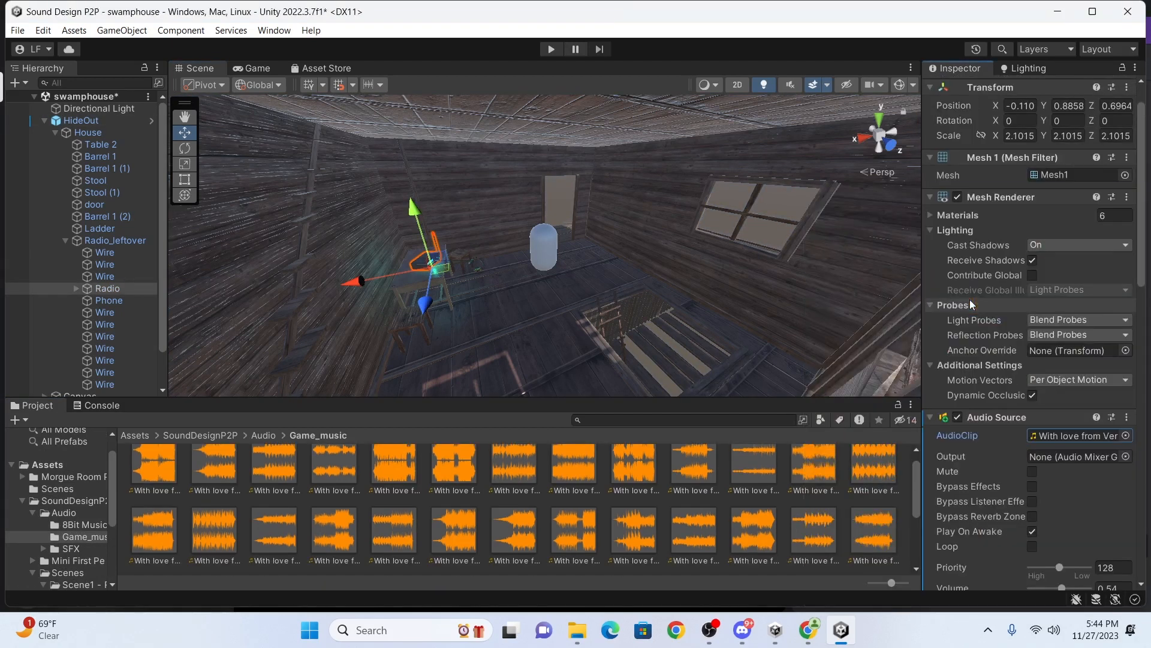
Play-test the Radio's music with the echo filter while walking toward and away from the table, and stop the game.
{"action": "scroll", "coordinate": [1035, 532], "scroll_direction": "down", "scroll_amount": 3}
{"action": "scroll", "coordinate": [1081, 449], "scroll_direction": "down", "scroll_amount": 5}
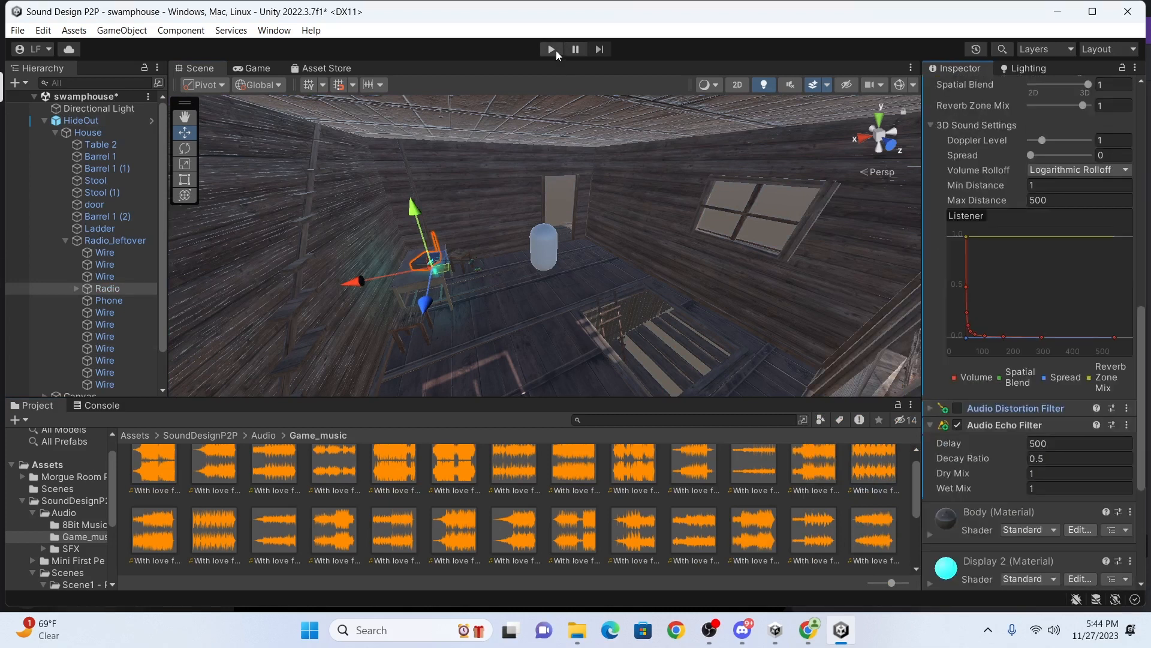
{"action": "left_click", "coordinate": [551, 48]}
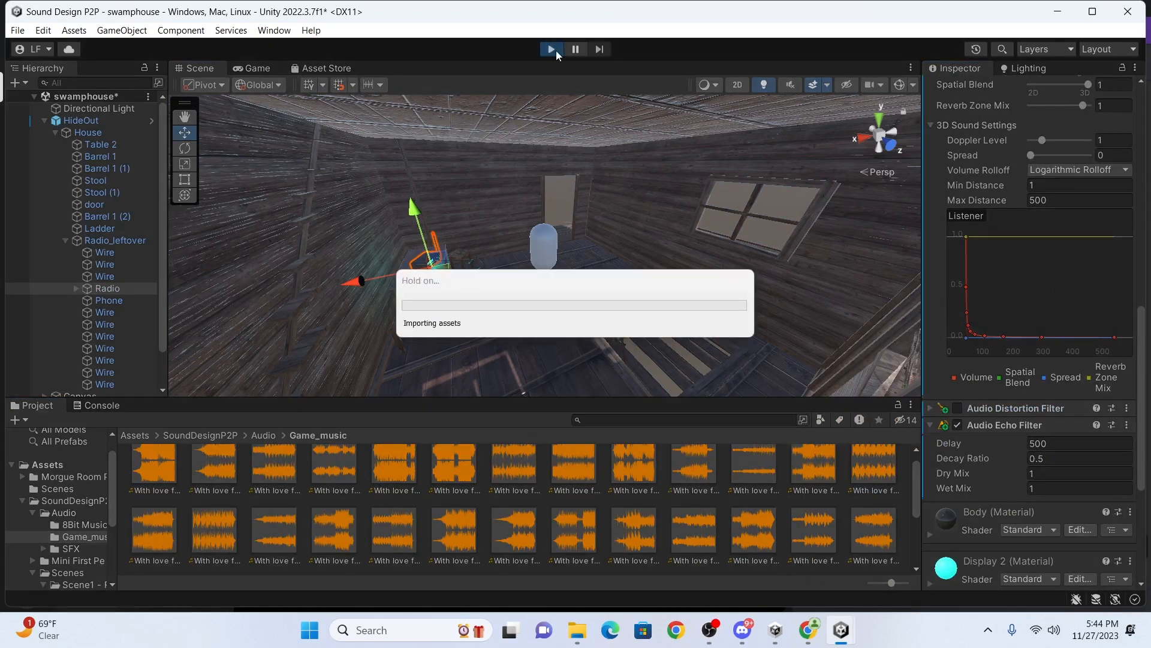
{"action": "key", "text": "w"}
{"action": "key", "text": "s"}
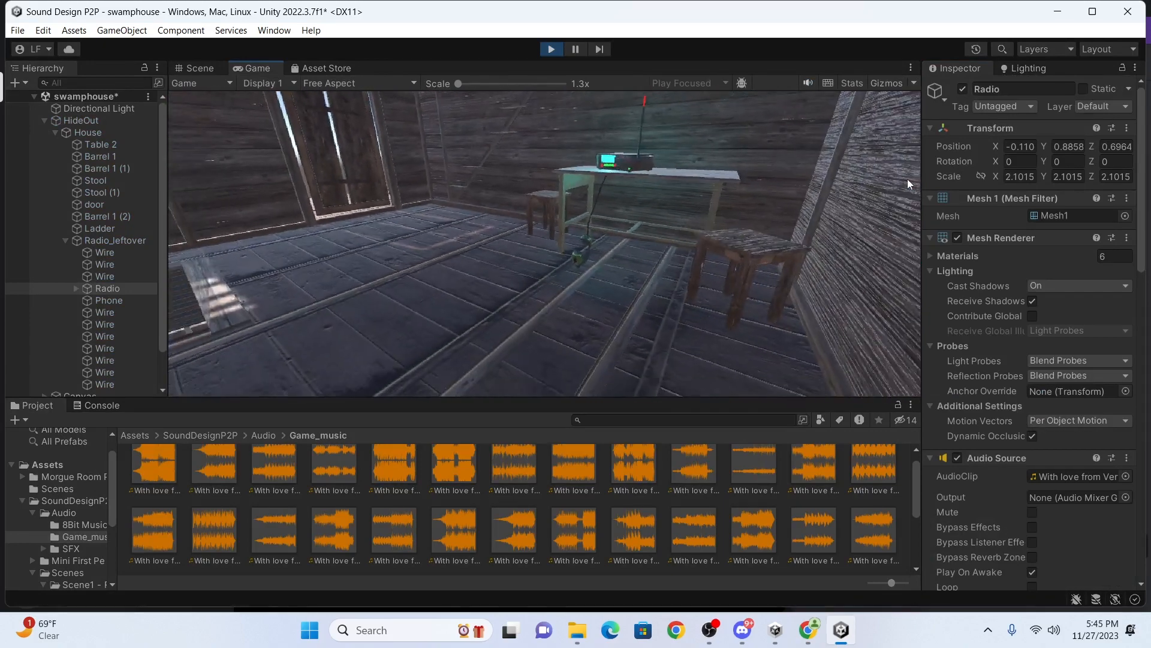
{"action": "key", "text": "w"}
{"action": "key", "text": "s"}
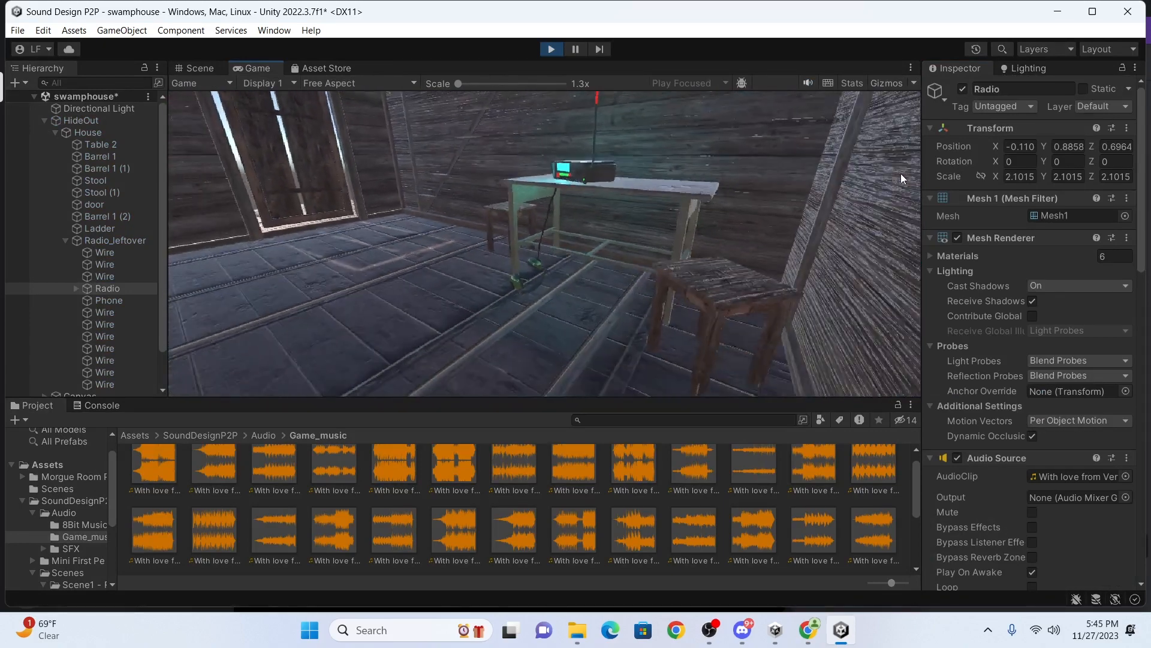
{"action": "key", "text": "w"}
{"action": "key", "text": "s"}
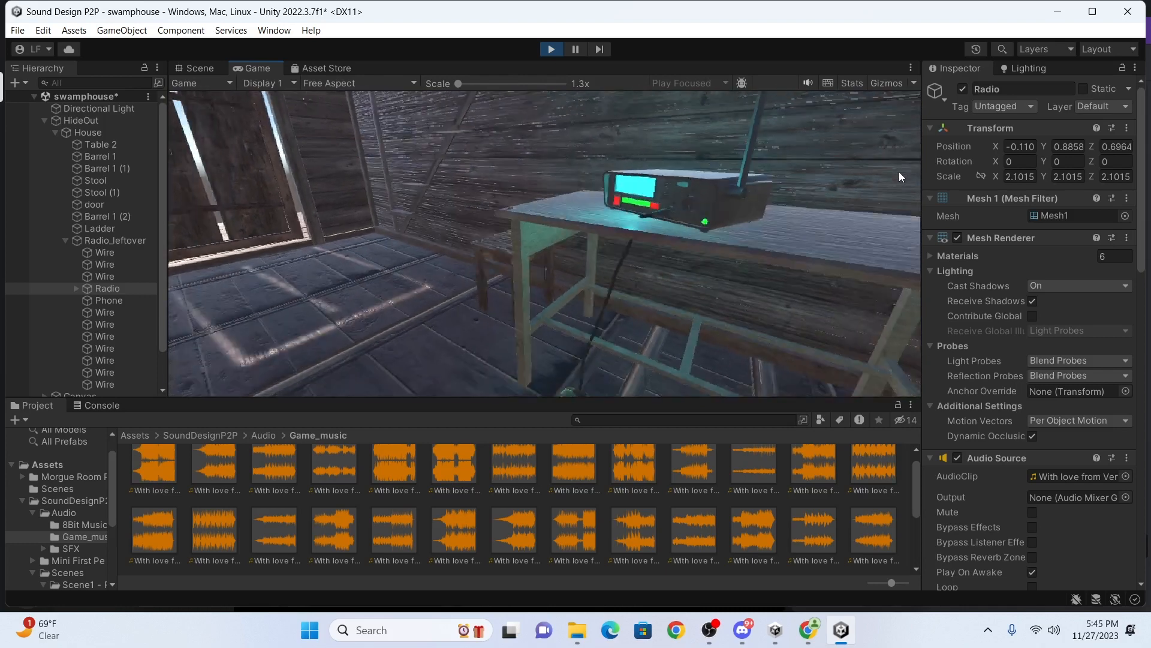
{"action": "key", "text": "w"}
{"action": "key", "text": "s"}
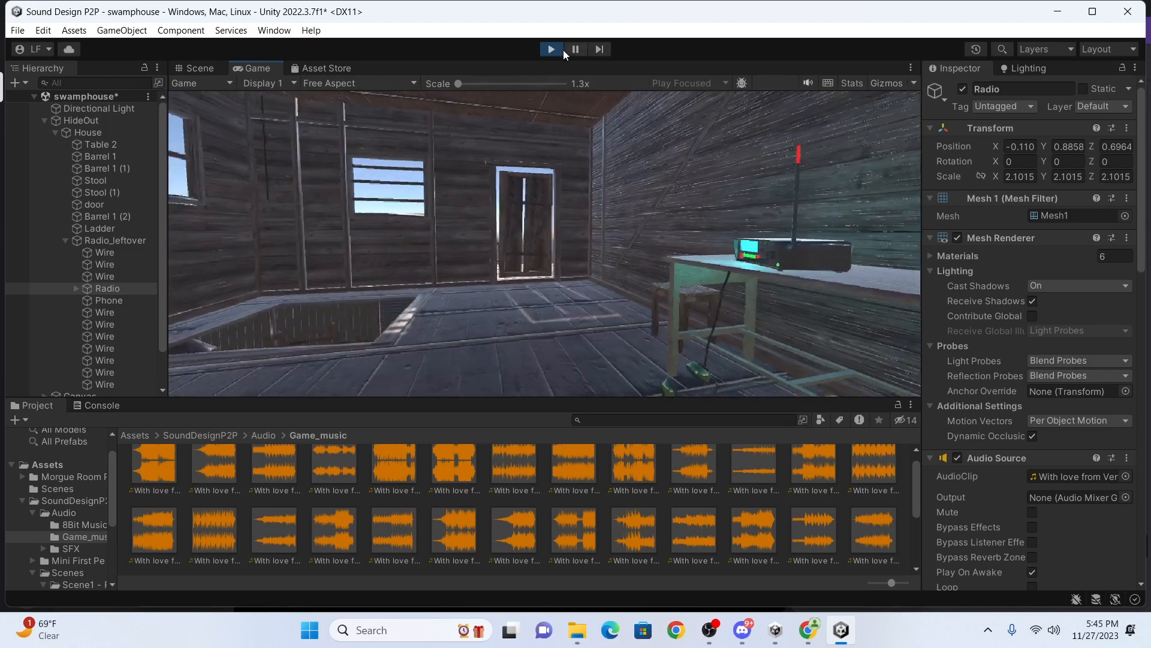
{"action": "left_click", "coordinate": [559, 49]}
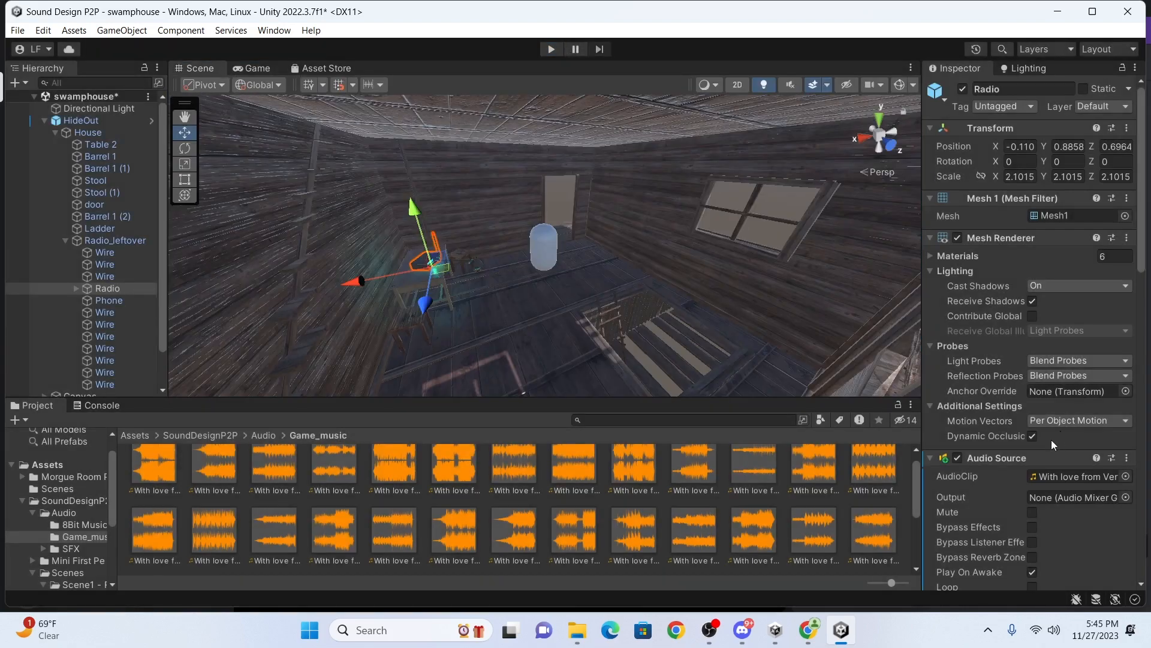
Collapse the Radio's audio components, look over the audio components available to add, and review the Audio Source settings.
{"action": "left_click", "coordinate": [930, 458]}
{"action": "left_click", "coordinate": [931, 491]}
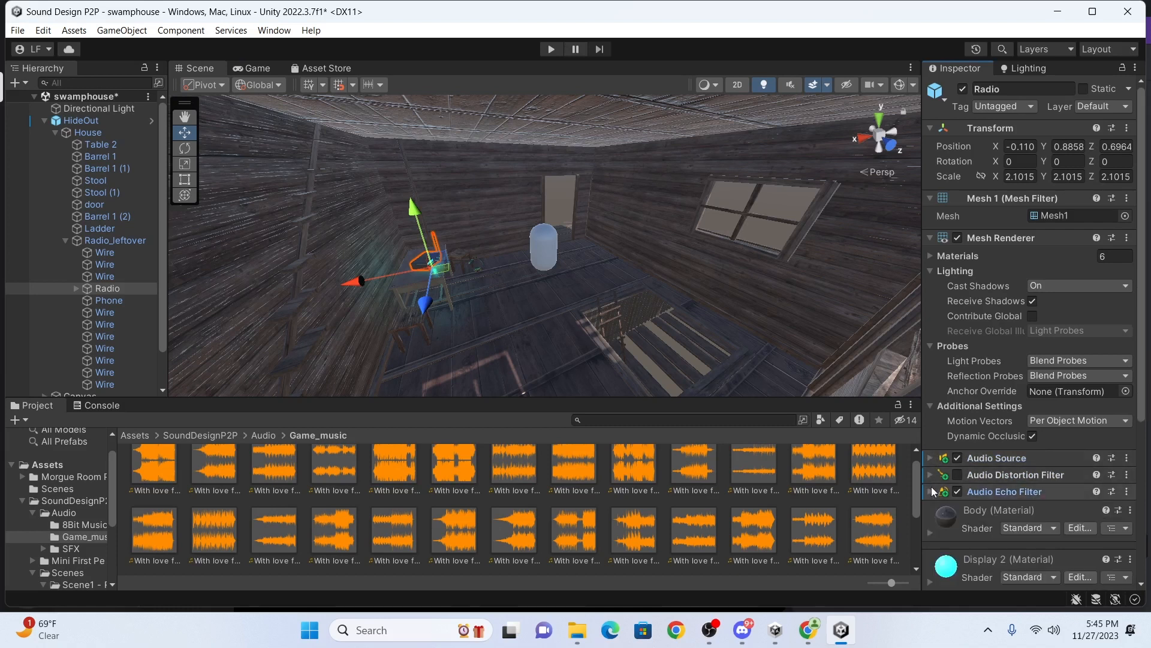
{"action": "scroll", "coordinate": [980, 494], "scroll_direction": "down", "scroll_amount": 5}
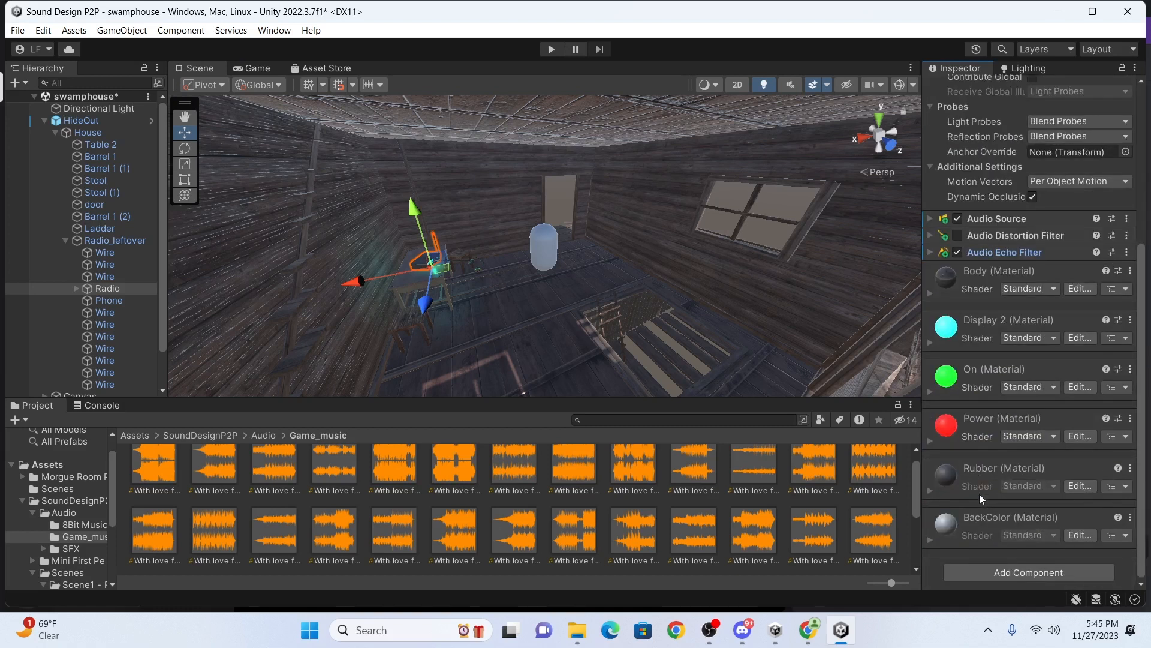
{"action": "left_click", "coordinate": [989, 574]}
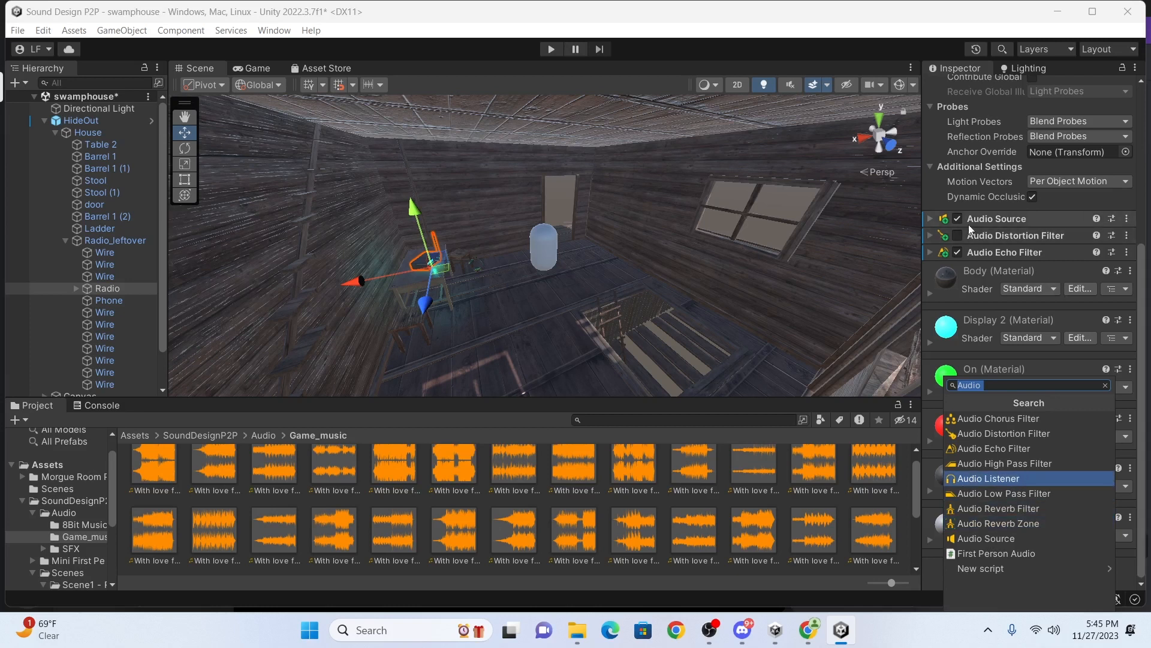
{"action": "left_click", "coordinate": [930, 220]}
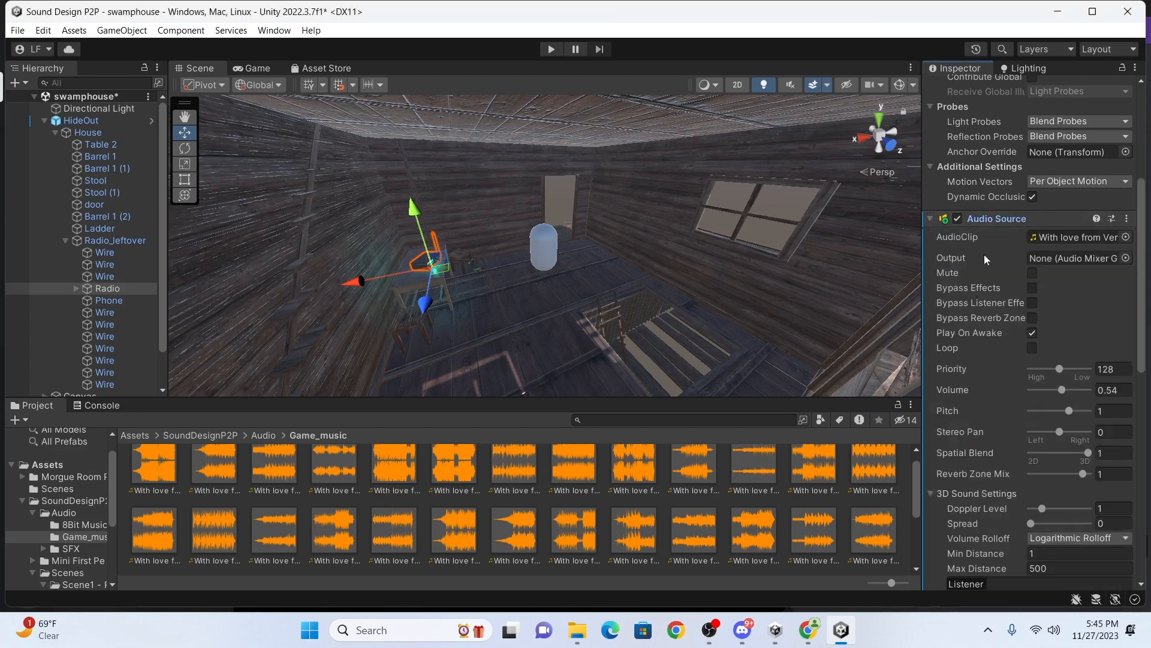
{"action": "left_click", "coordinate": [930, 219]}
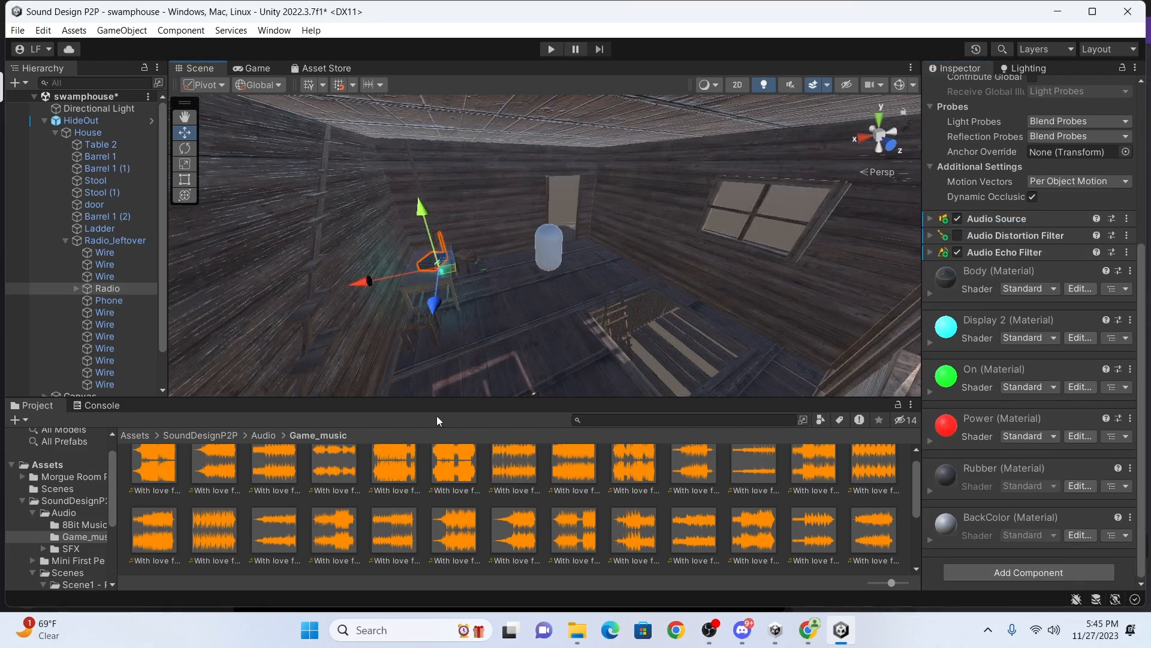
{"action": "left_click", "coordinate": [930, 236]}
{"action": "left_click", "coordinate": [931, 237]}
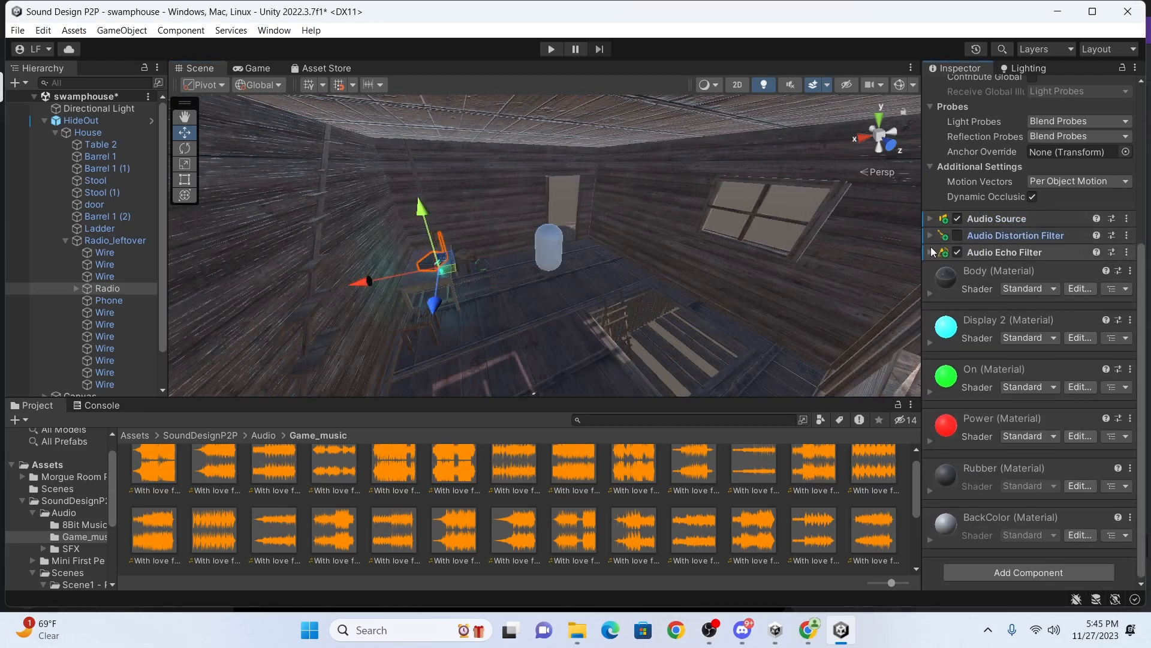
Expand the Radio's Audio Echo Filter and try to set its Dry Mix to 5.
{"action": "left_click", "coordinate": [930, 253]}
{"action": "left_click", "coordinate": [1029, 301]}
{"action": "double_click", "coordinate": [1061, 299]}
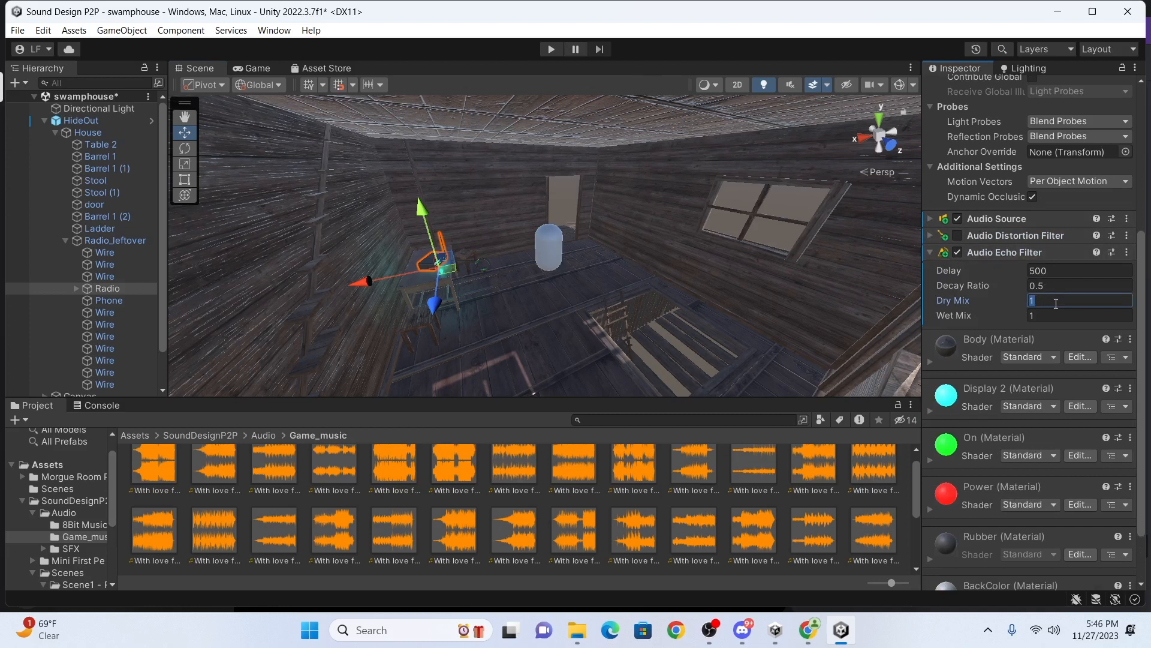
{"action": "type", "text": "5"}
Play-test the echoing radio music while moving around the table and the room, and pause the game.
{"action": "left_click", "coordinate": [551, 49]}
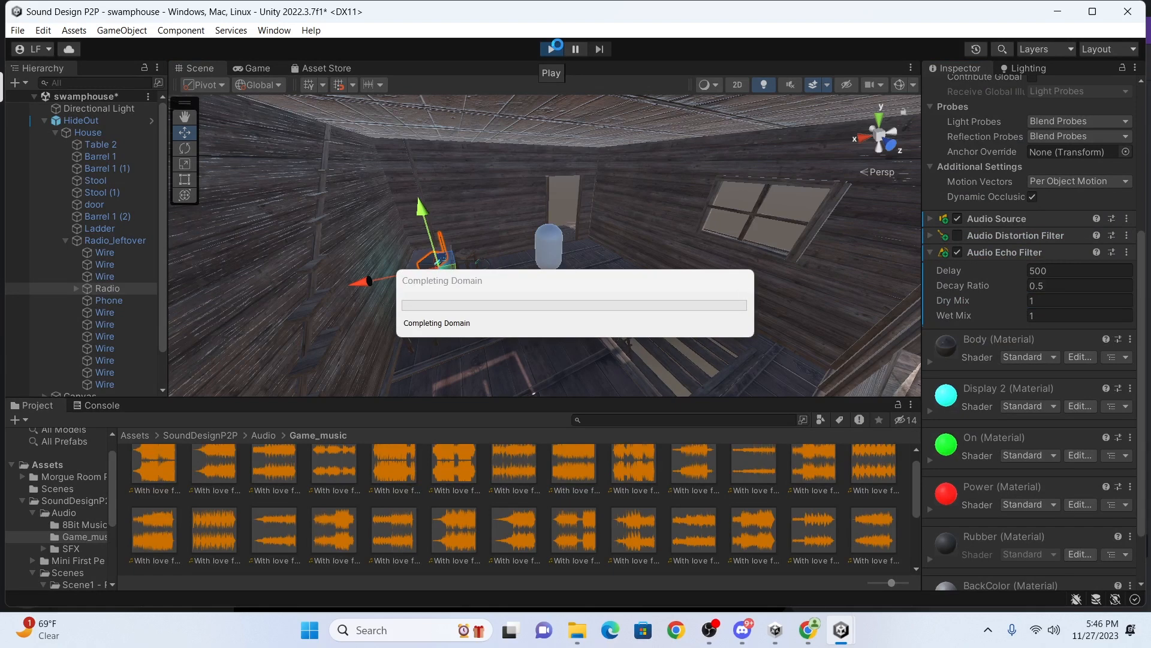
{"action": "key", "text": "w"}
{"action": "key", "text": "s"}
{"action": "key", "text": "d"}
{"action": "key", "text": "w"}
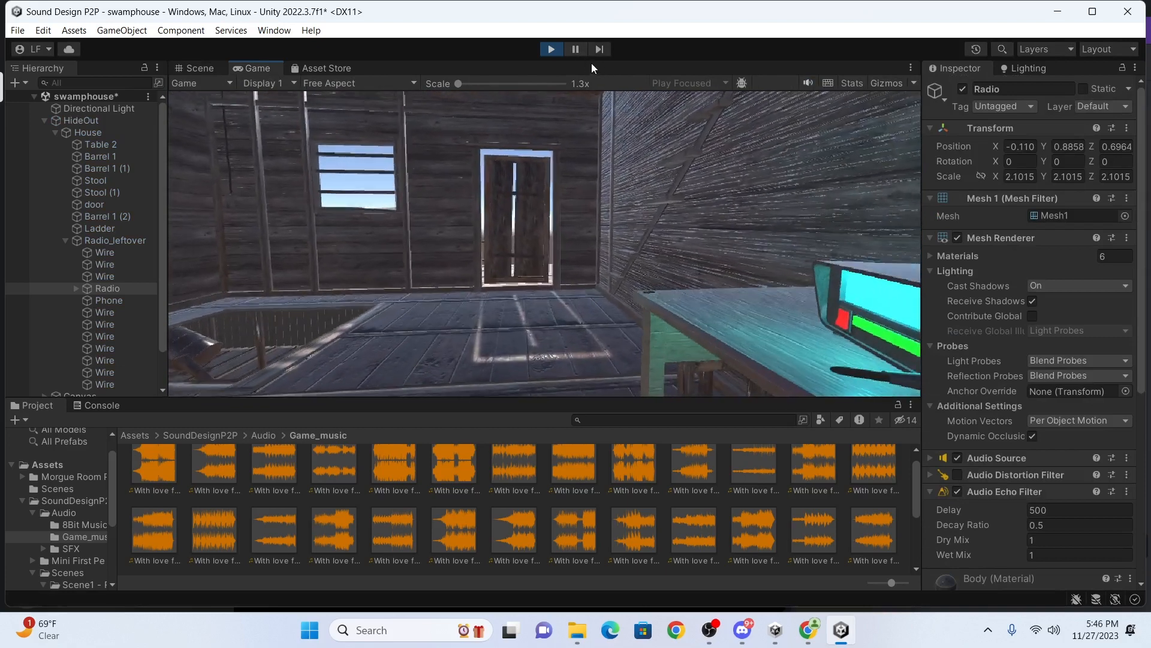
{"action": "key", "text": "a"}
{"action": "key", "text": "s"}
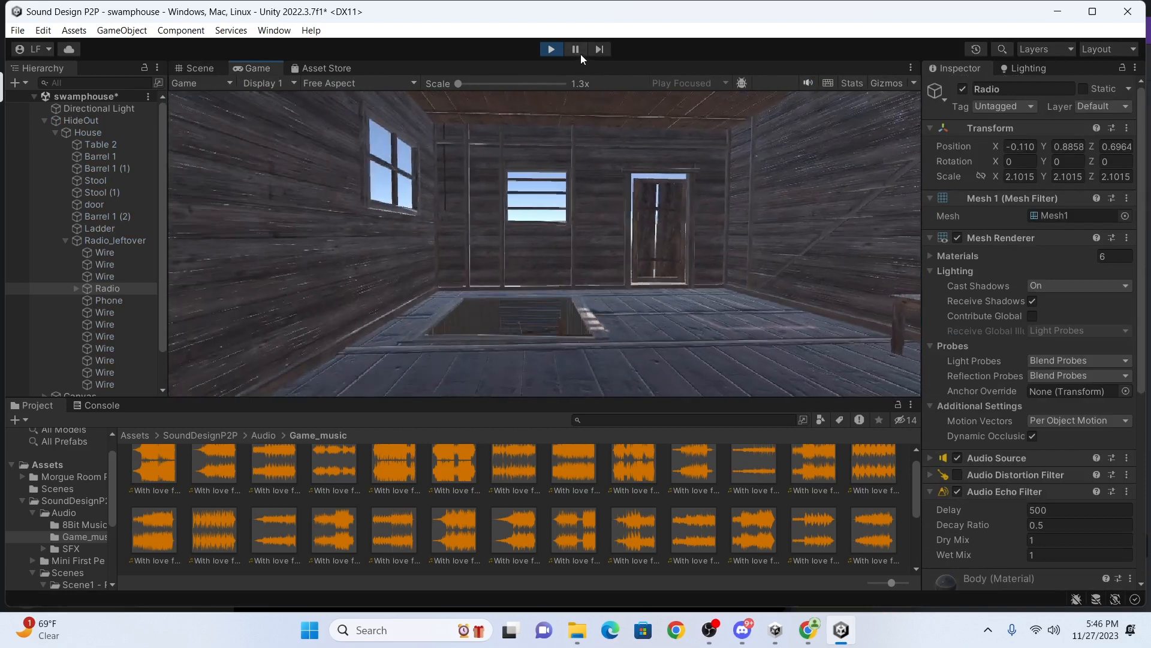
{"action": "key", "text": "d"}
{"action": "key", "text": "w"}
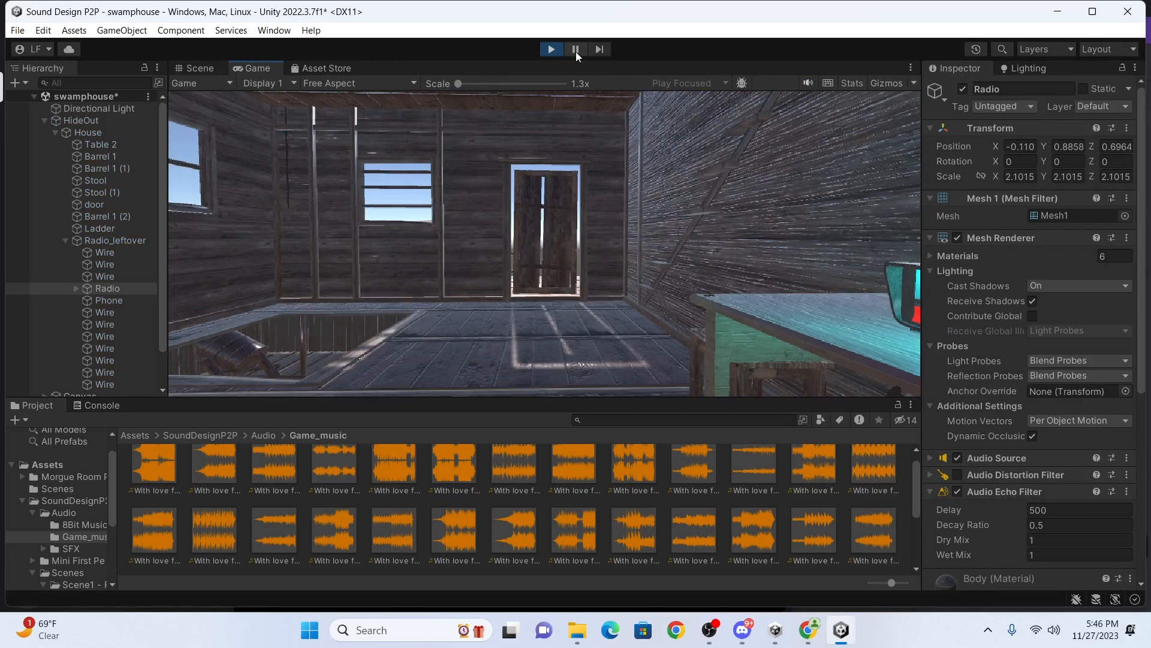
{"action": "key", "text": "a"}
{"action": "key", "text": "d"}
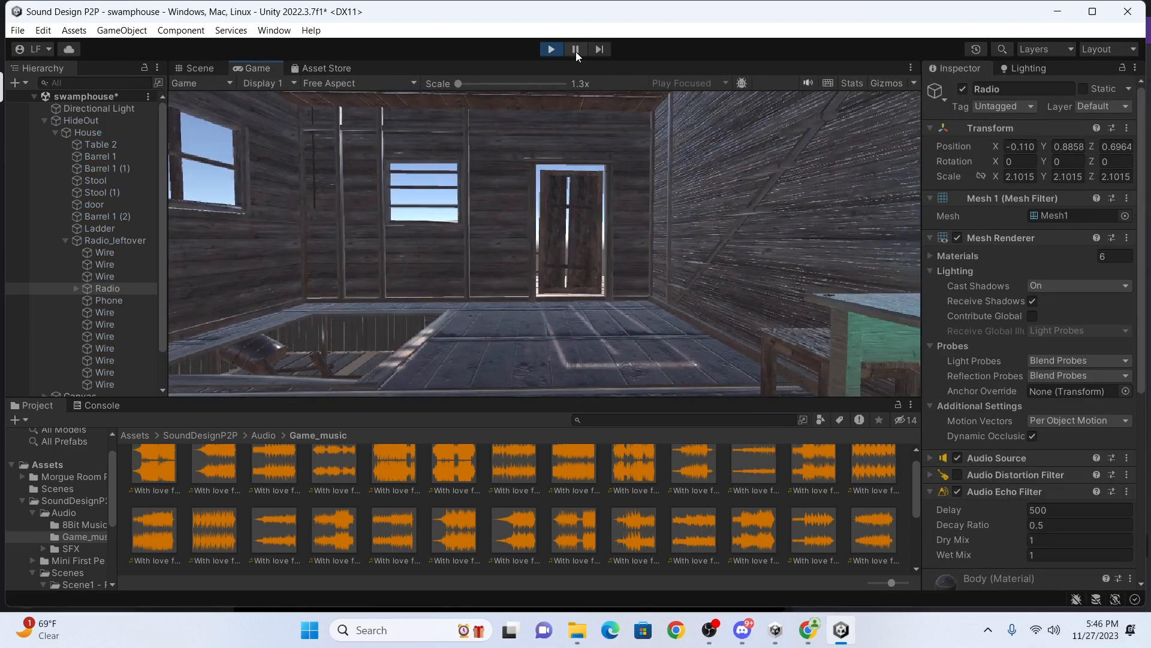
{"action": "left_click", "coordinate": [576, 50]}
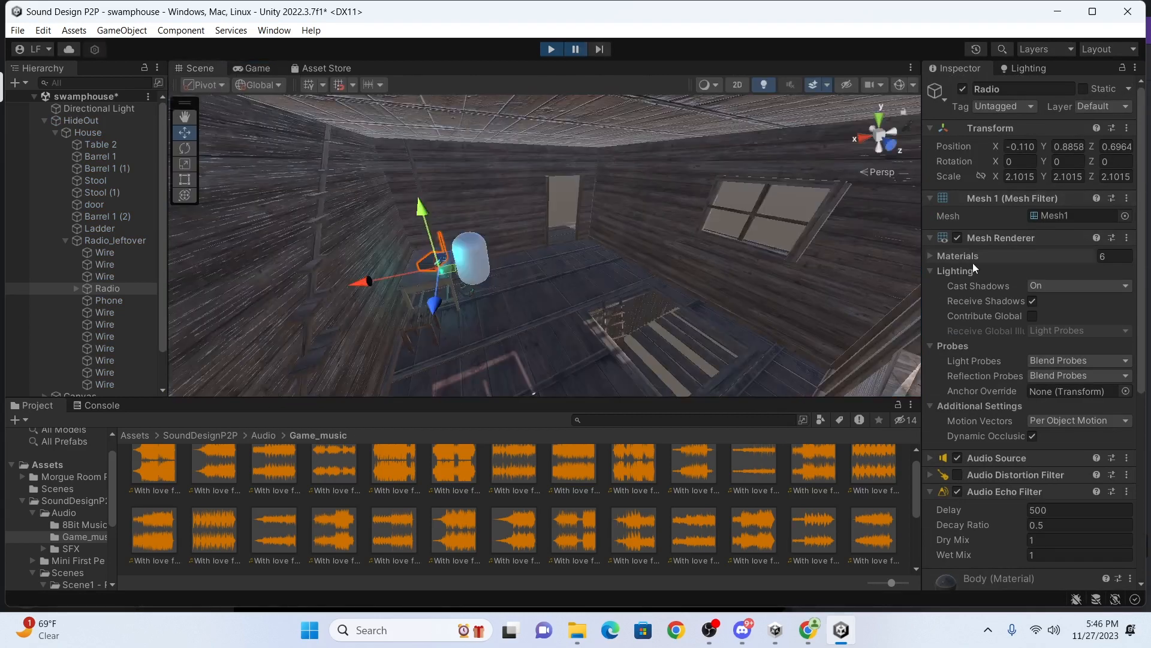
Resume and stop the play-test, and expand the Radio's Audio Distortion Filter.
{"action": "left_click", "coordinate": [575, 52]}
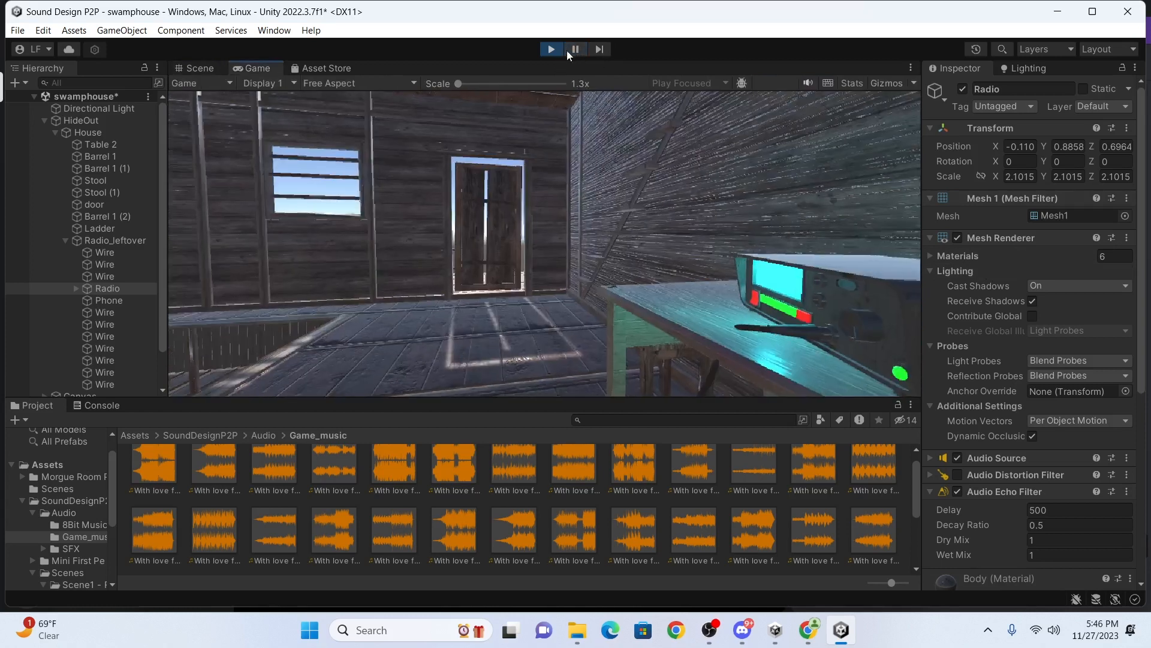
{"action": "left_click", "coordinate": [553, 50]}
{"action": "scroll", "coordinate": [1102, 393], "scroll_direction": "down", "scroll_amount": 5}
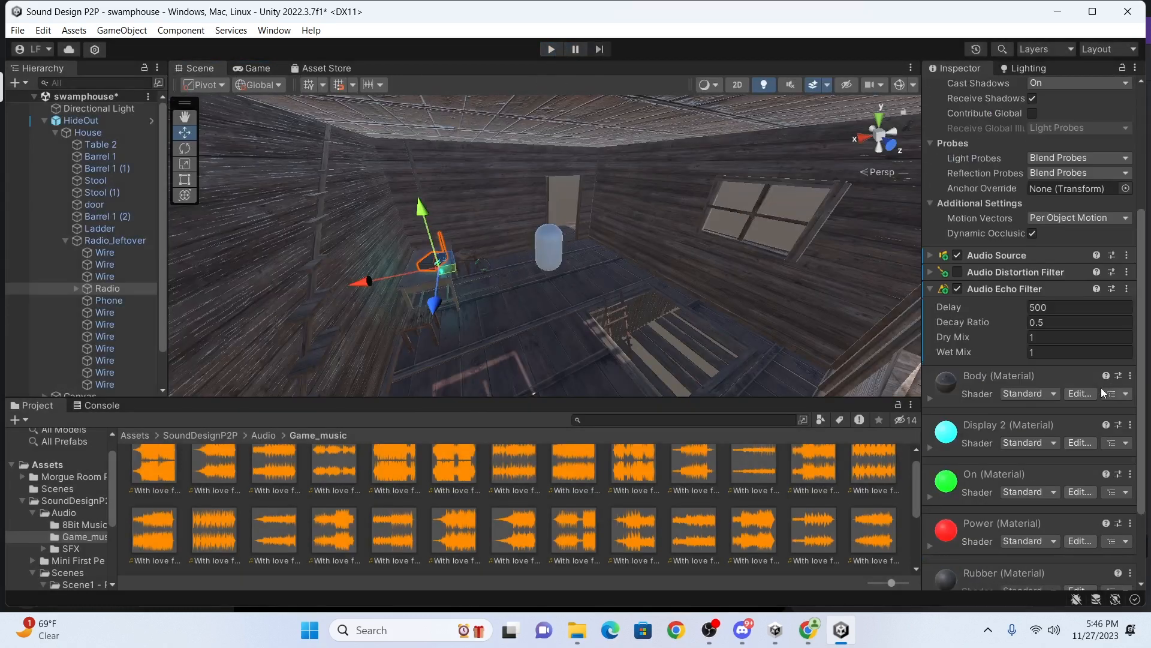
{"action": "left_click", "coordinate": [931, 273]}
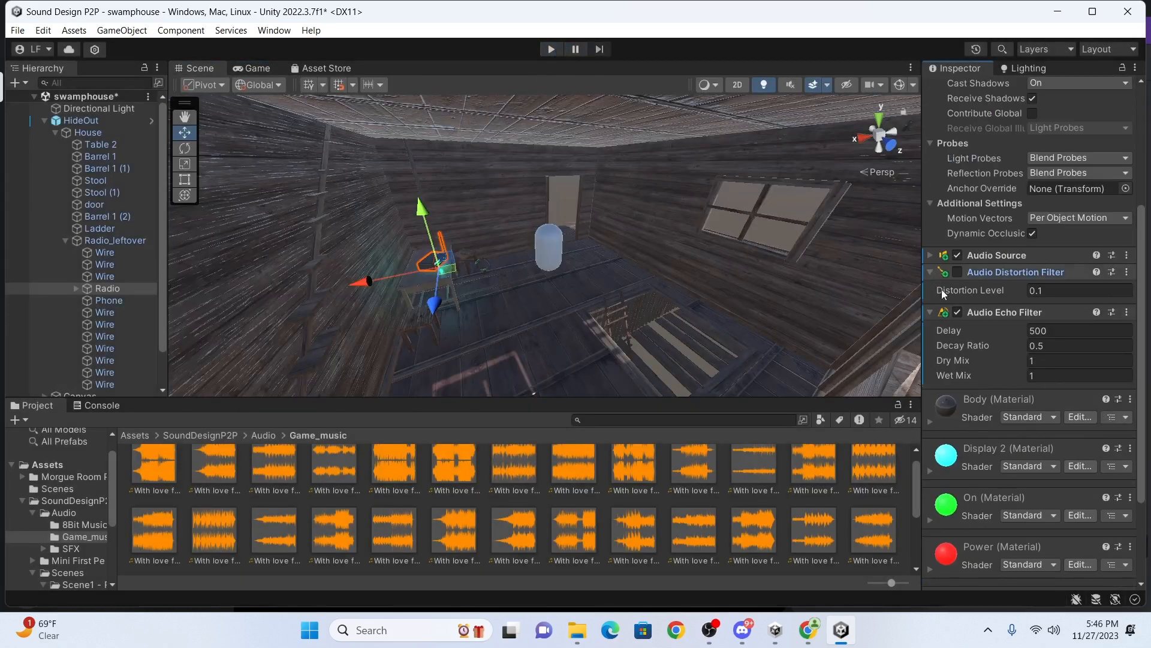
Add an Audio Chorus Filter component to the Radio.
{"action": "left_click", "coordinate": [1055, 359]}
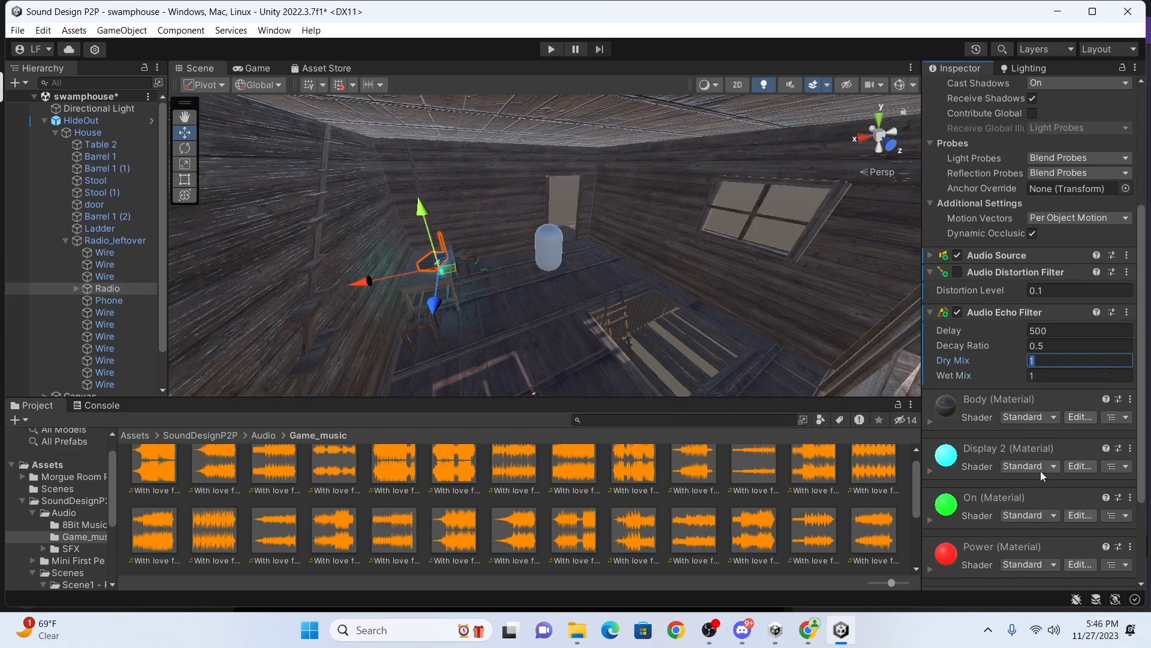
{"action": "scroll", "coordinate": [1054, 552], "scroll_direction": "down", "scroll_amount": 3}
{"action": "scroll", "coordinate": [1053, 564], "scroll_direction": "down", "scroll_amount": 1}
{"action": "left_click", "coordinate": [1054, 573]}
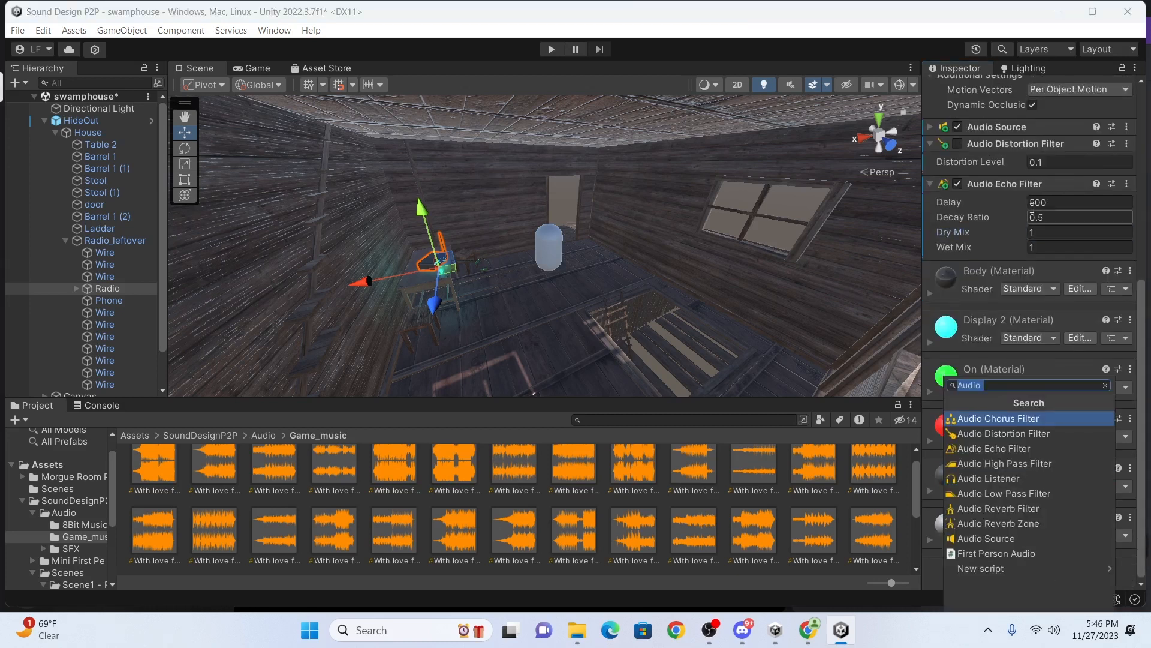
{"action": "left_click", "coordinate": [1031, 418]}
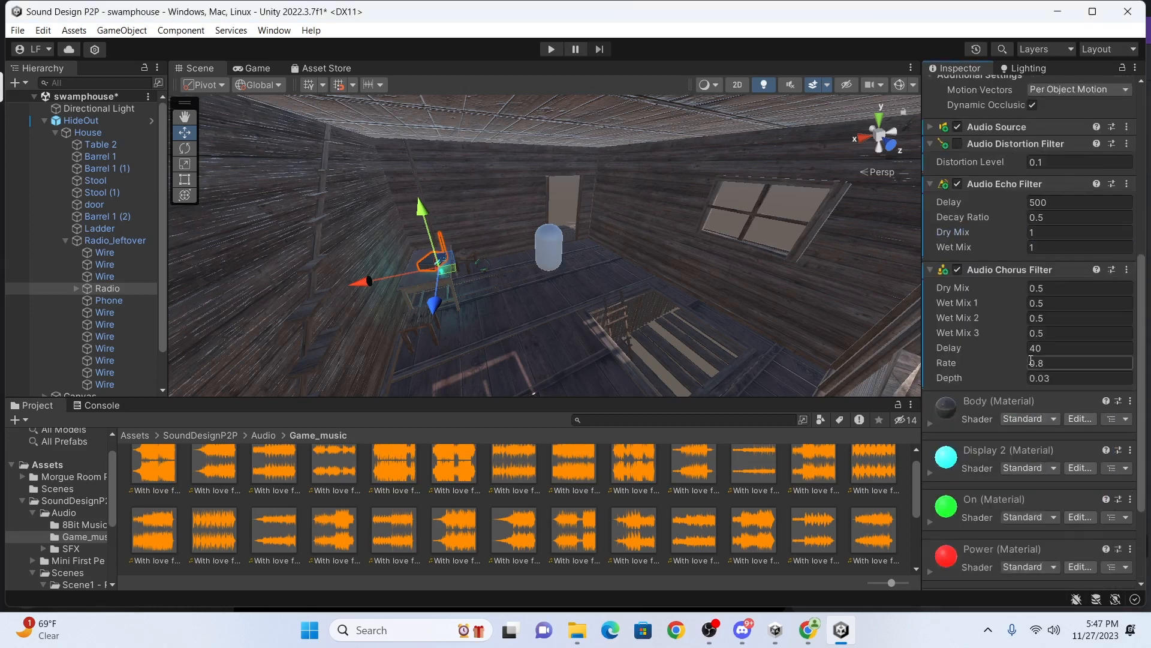
Play-test the Radio's music with the chorus filter in the swamphouse scene and stop the game.
{"action": "scroll", "coordinate": [1040, 330], "scroll_direction": "up", "scroll_amount": 1}
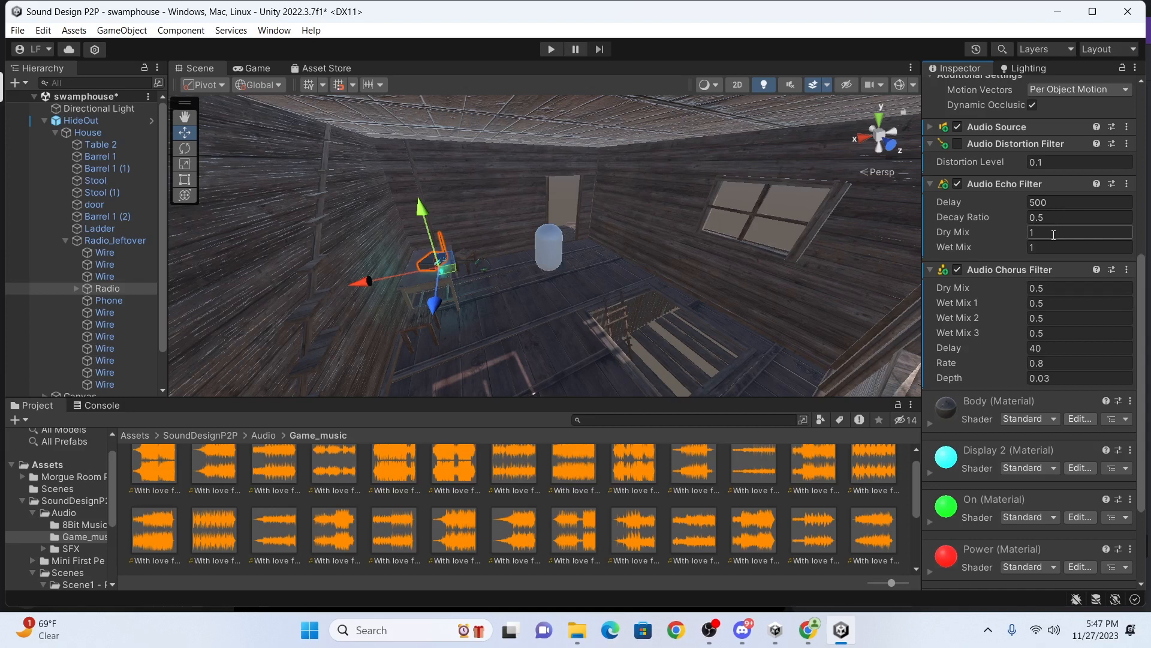
{"action": "left_click", "coordinate": [559, 49]}
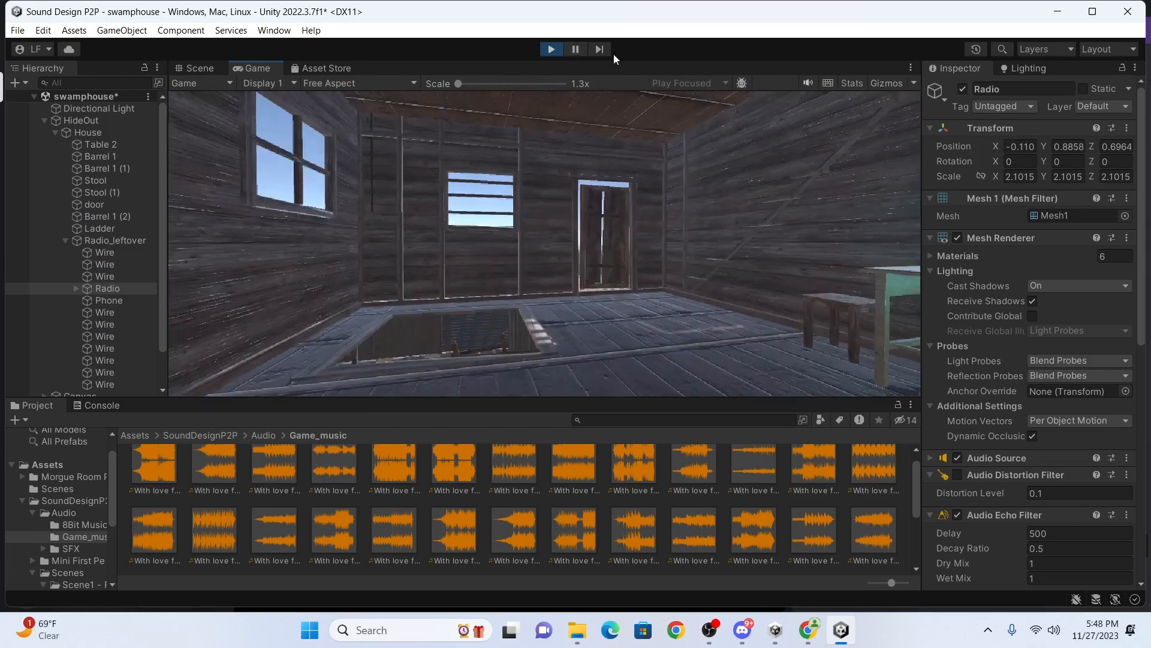
{"action": "left_click", "coordinate": [576, 48]}
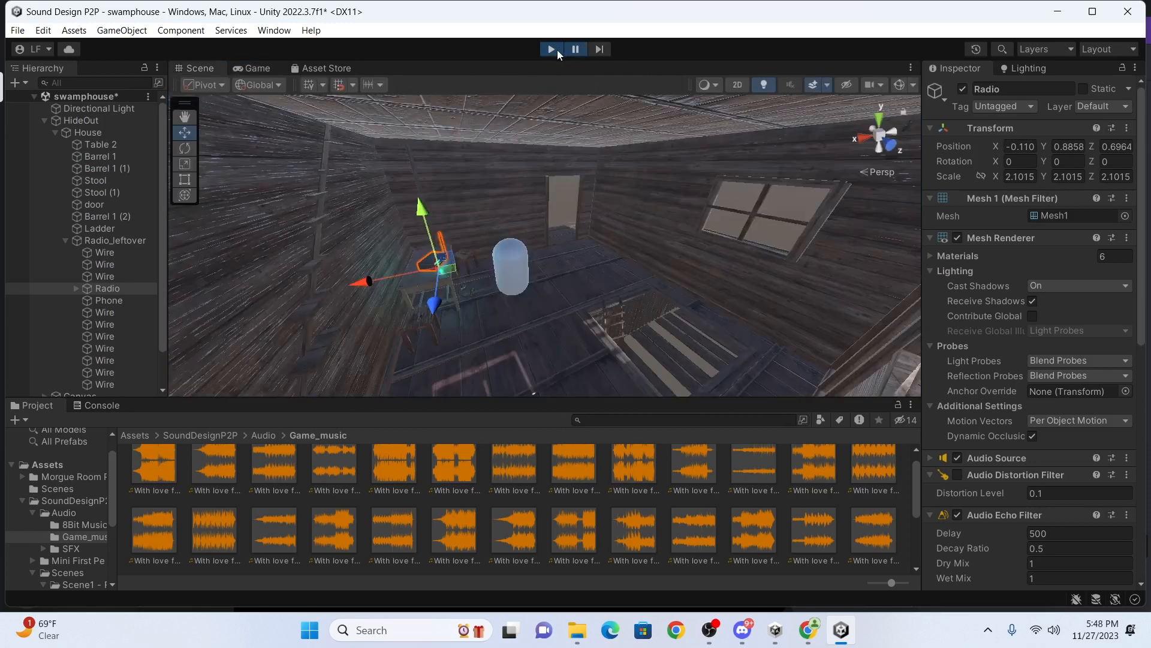
{"action": "left_click", "coordinate": [556, 49]}
Review the Radio's echo and chorus filter values and expand its Audio Source to examine the 3D Sound Settings.
{"action": "scroll", "coordinate": [1022, 354], "scroll_direction": "down", "scroll_amount": 5}
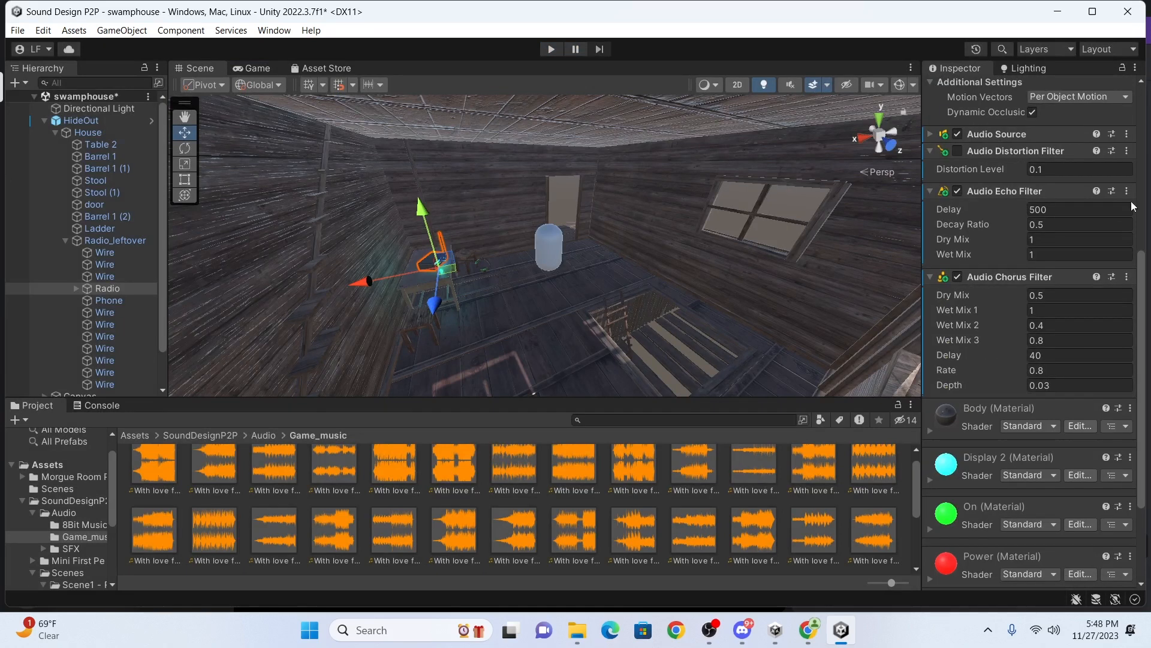
{"action": "left_click", "coordinate": [161, 273]}
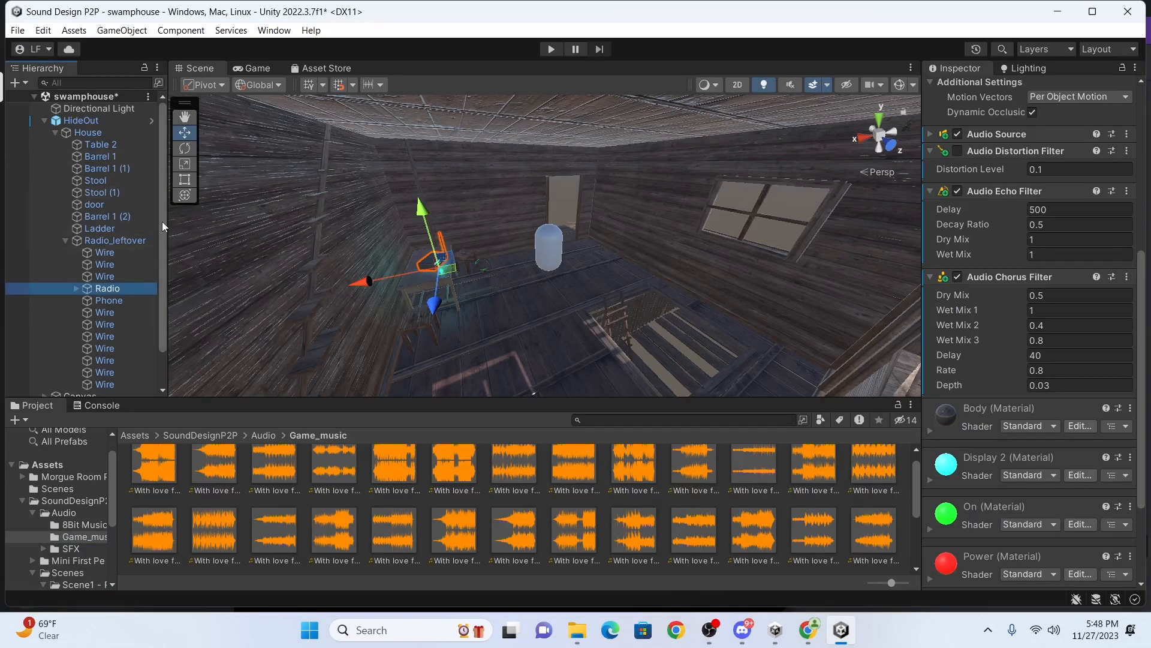
{"action": "left_click_drag", "start_coordinate": [162, 227], "coordinate": [162, 242]}
{"action": "left_click", "coordinate": [931, 135]}
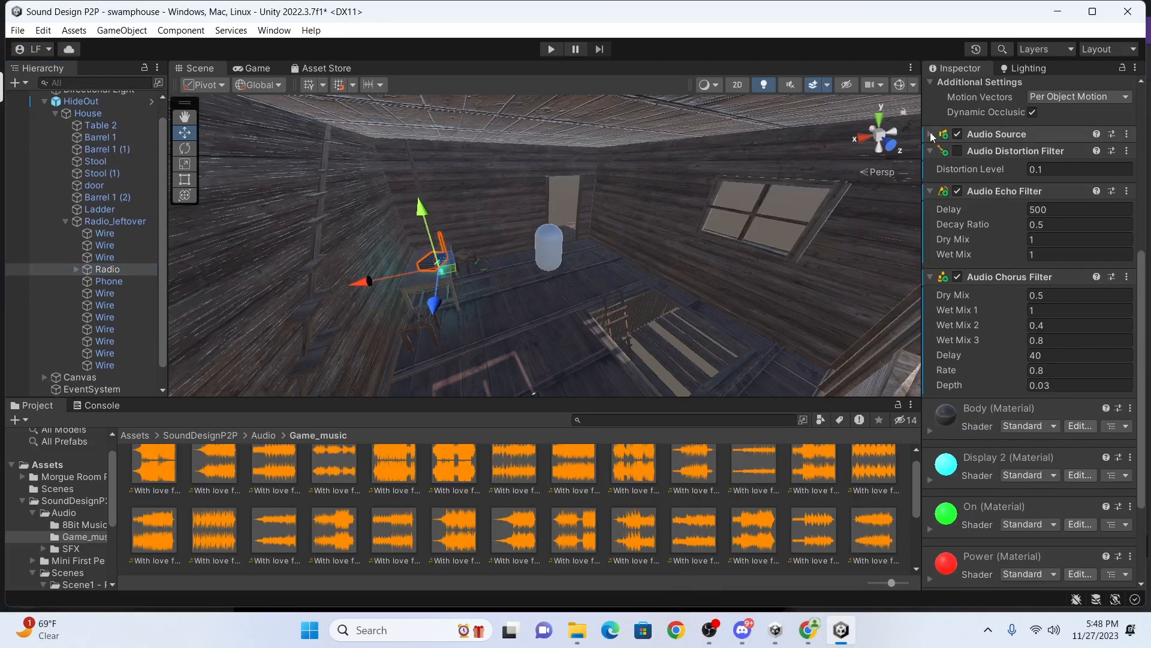
{"action": "left_click", "coordinate": [930, 133]}
{"action": "scroll", "coordinate": [1051, 336], "scroll_direction": "down", "scroll_amount": 5}
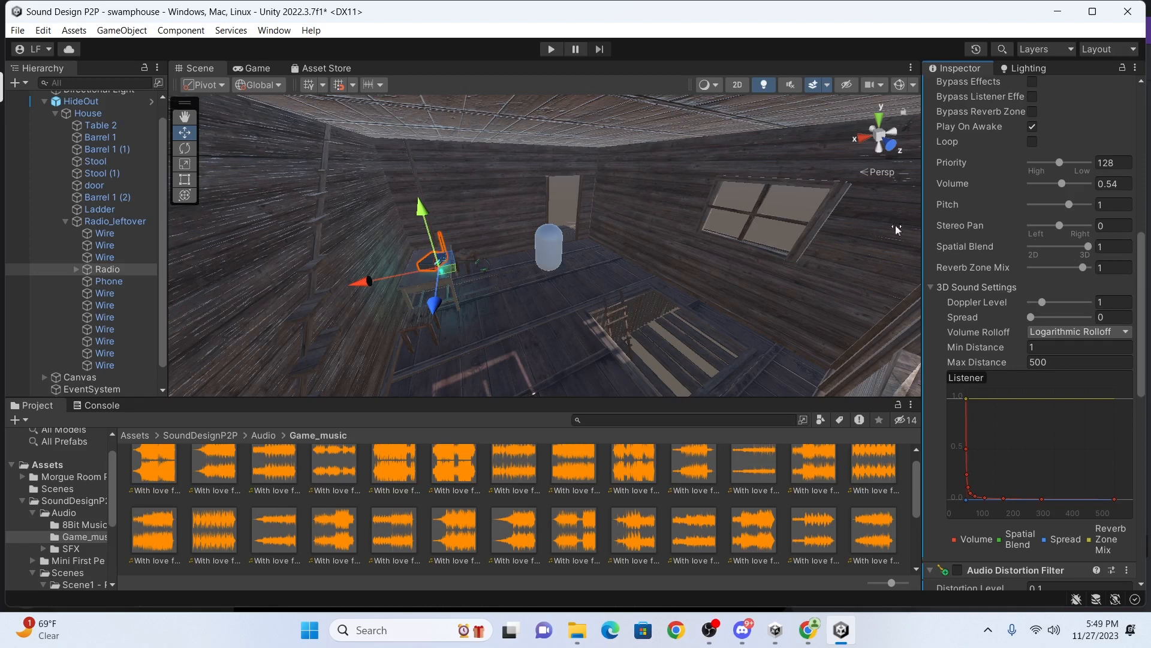
Disable the Radio's Audio Echo Filter and Audio Chorus Filter, and collapse its distortion, echo and chorus components.
{"action": "right_click_drag", "start_coordinate": [605, 306], "coordinate": [474, 322]}
{"action": "middle_click_drag", "start_coordinate": [627, 341], "coordinate": [512, 394]}
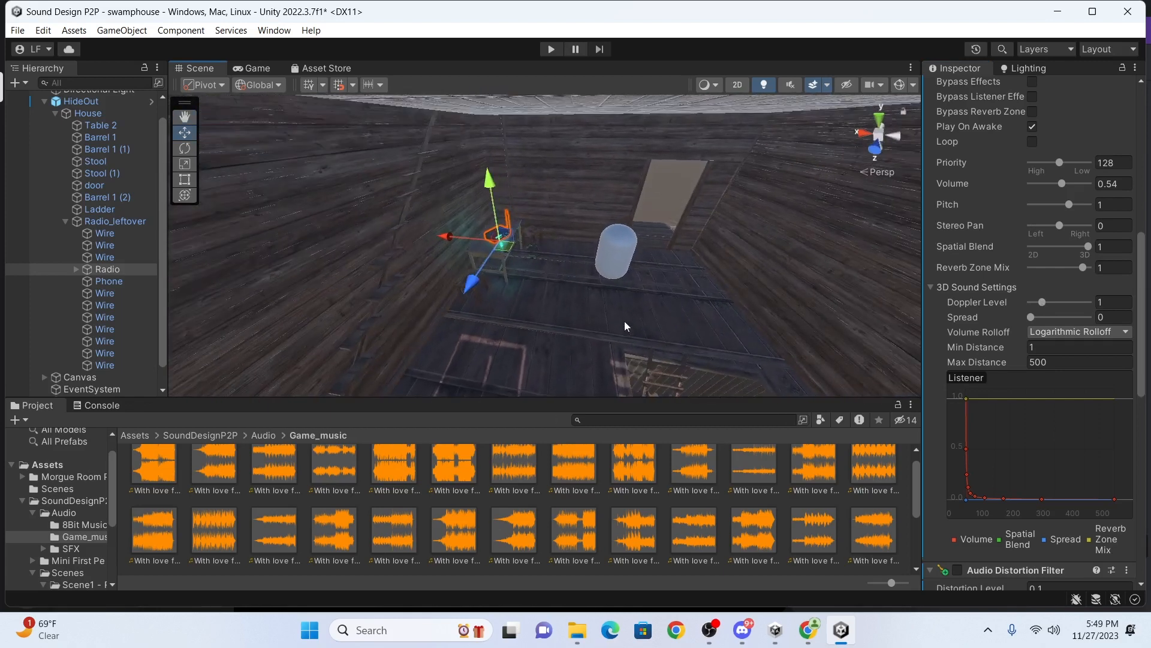
{"action": "scroll", "coordinate": [610, 315], "scroll_direction": "up", "scroll_amount": 1}
{"action": "right_click_drag", "start_coordinate": [596, 304], "coordinate": [585, 312]}
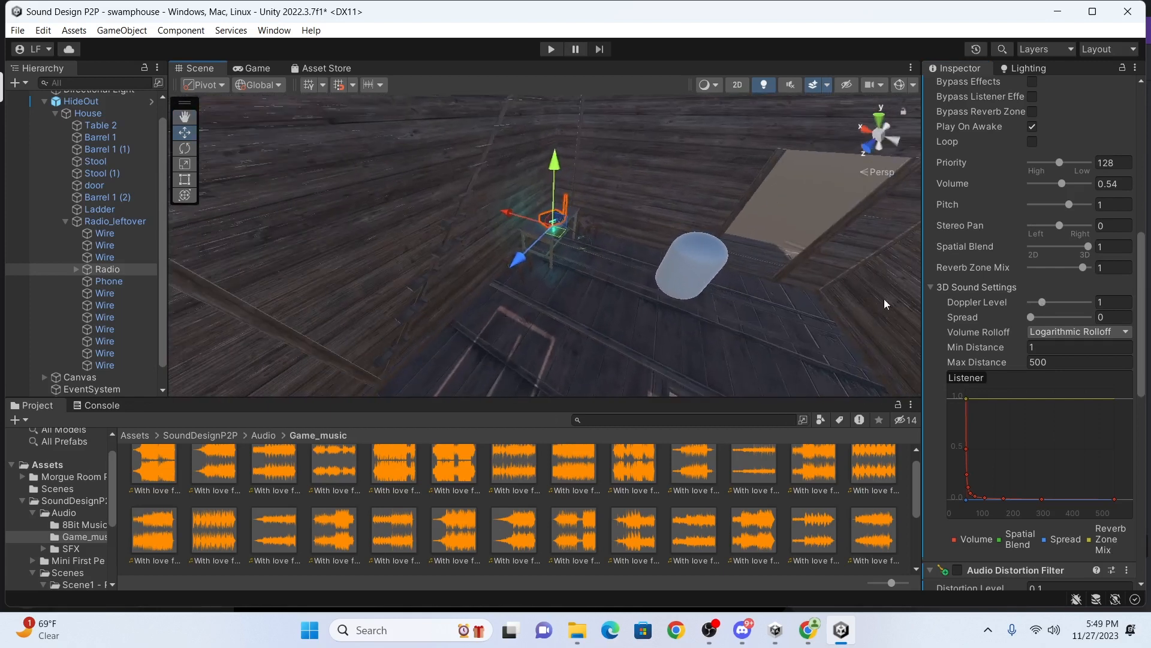
{"action": "scroll", "coordinate": [985, 354], "scroll_direction": "down", "scroll_amount": 5}
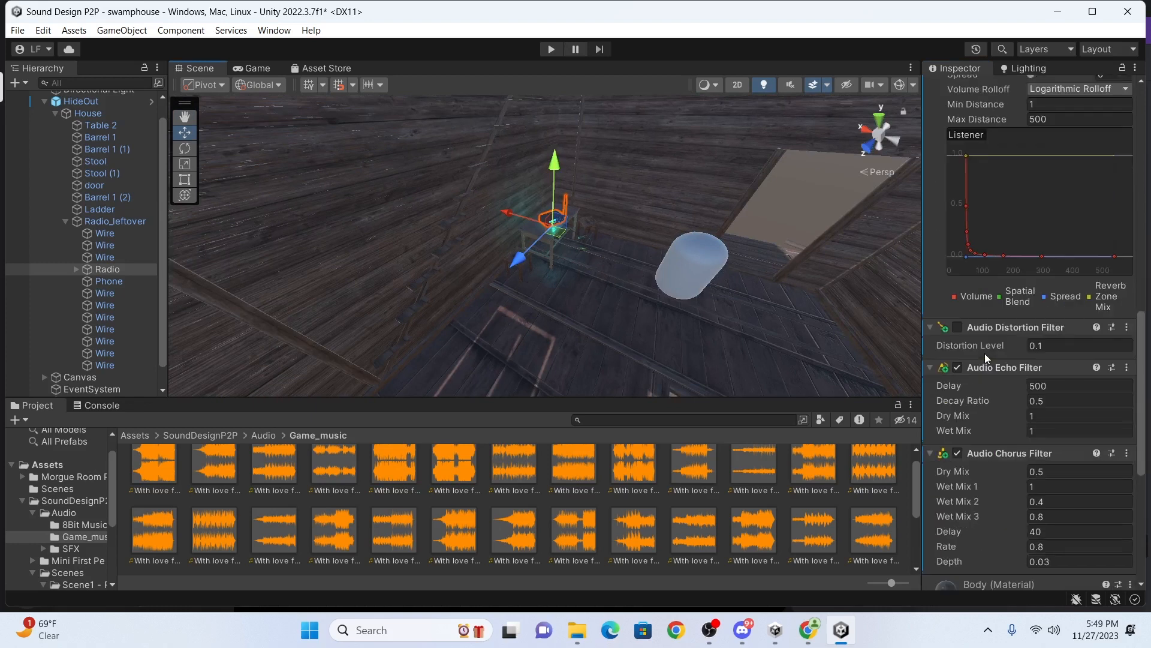
{"action": "left_click", "coordinate": [957, 367]}
{"action": "left_click", "coordinate": [957, 453]}
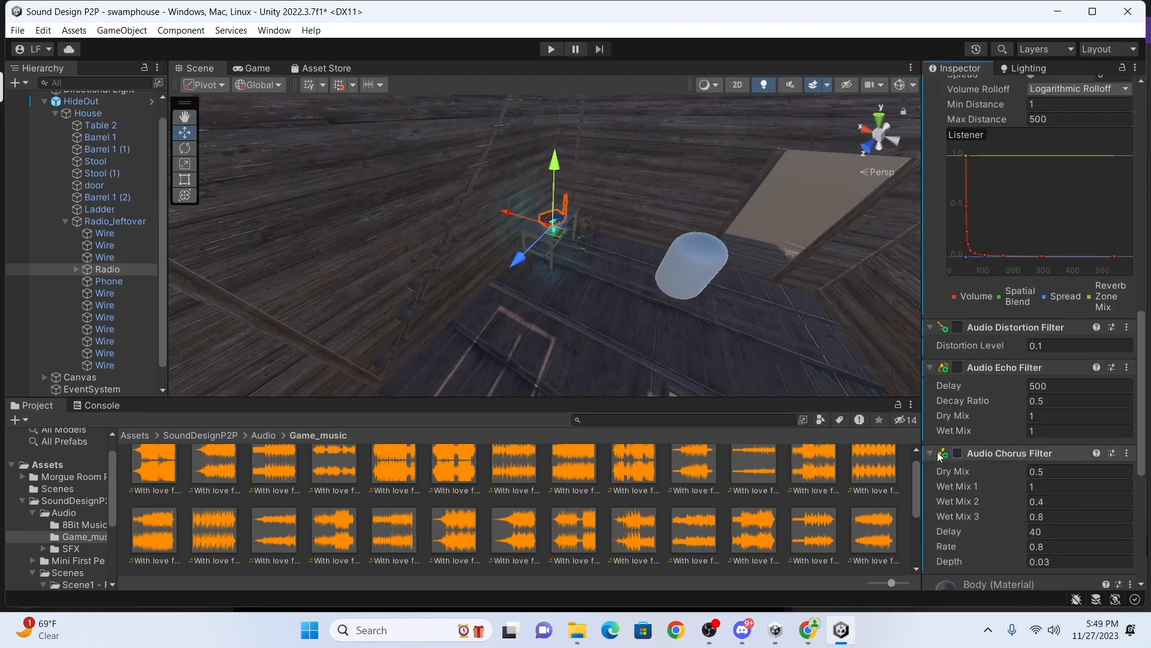
{"action": "left_click", "coordinate": [930, 453]}
{"action": "left_click", "coordinate": [930, 367]}
{"action": "left_click", "coordinate": [930, 329]}
Select the Phone beside the radio table and add an Audio Source component to it.
{"action": "middle_click_drag", "start_coordinate": [713, 331], "coordinate": [694, 350]}
{"action": "scroll", "coordinate": [694, 350], "scroll_direction": "down", "scroll_amount": 3}
{"action": "scroll", "coordinate": [585, 207], "scroll_direction": "up", "scroll_amount": 3}
{"action": "middle_click_drag", "start_coordinate": [579, 207], "coordinate": [594, 193]}
{"action": "scroll", "coordinate": [595, 221], "scroll_direction": "up", "scroll_amount": 2}
{"action": "left_click", "coordinate": [570, 240]}
{"action": "left_click", "coordinate": [570, 240]}
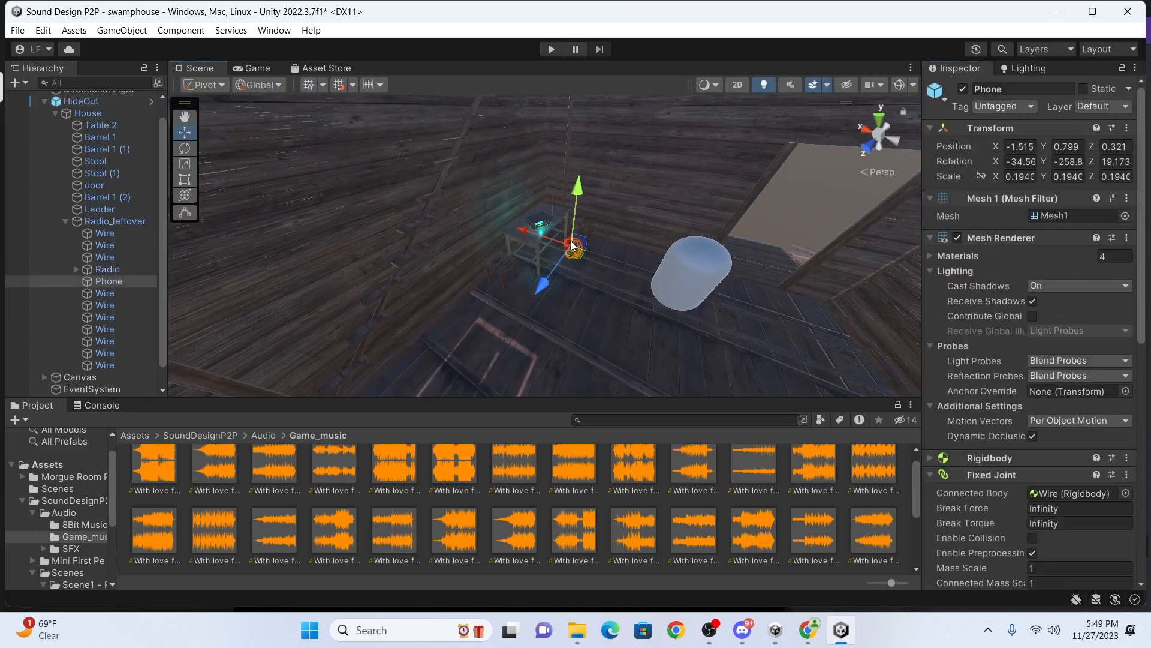
{"action": "scroll", "coordinate": [1016, 400], "scroll_direction": "down", "scroll_amount": 5}
{"action": "scroll", "coordinate": [1020, 380], "scroll_direction": "down", "scroll_amount": 3}
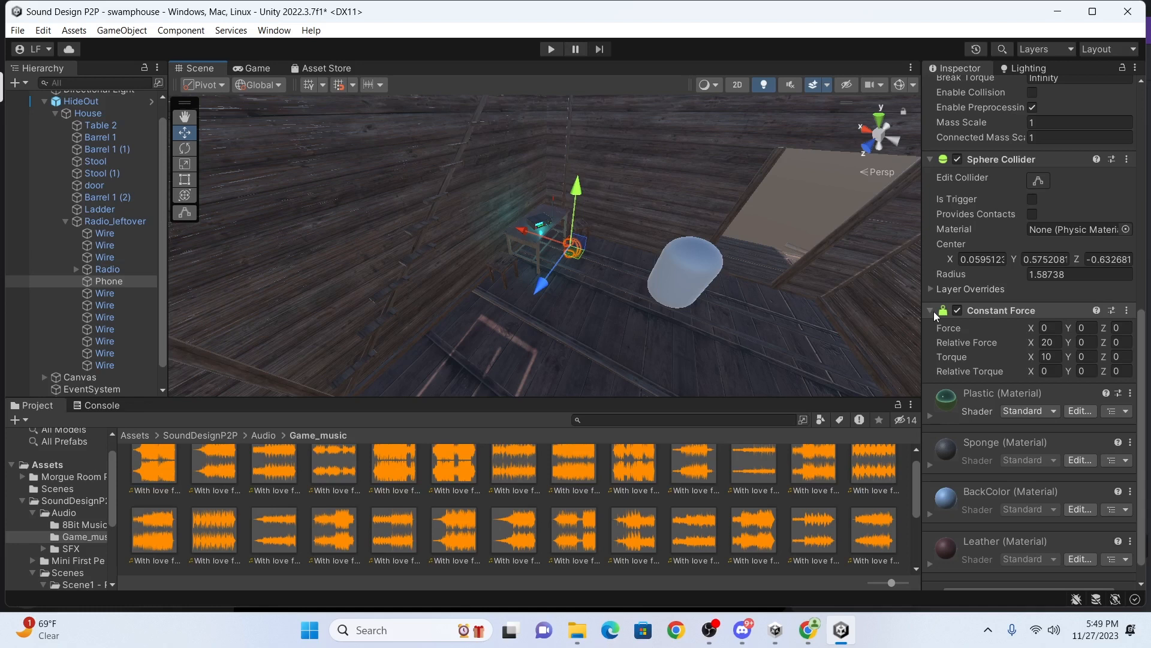
{"action": "scroll", "coordinate": [1041, 479], "scroll_direction": "down", "scroll_amount": 1}
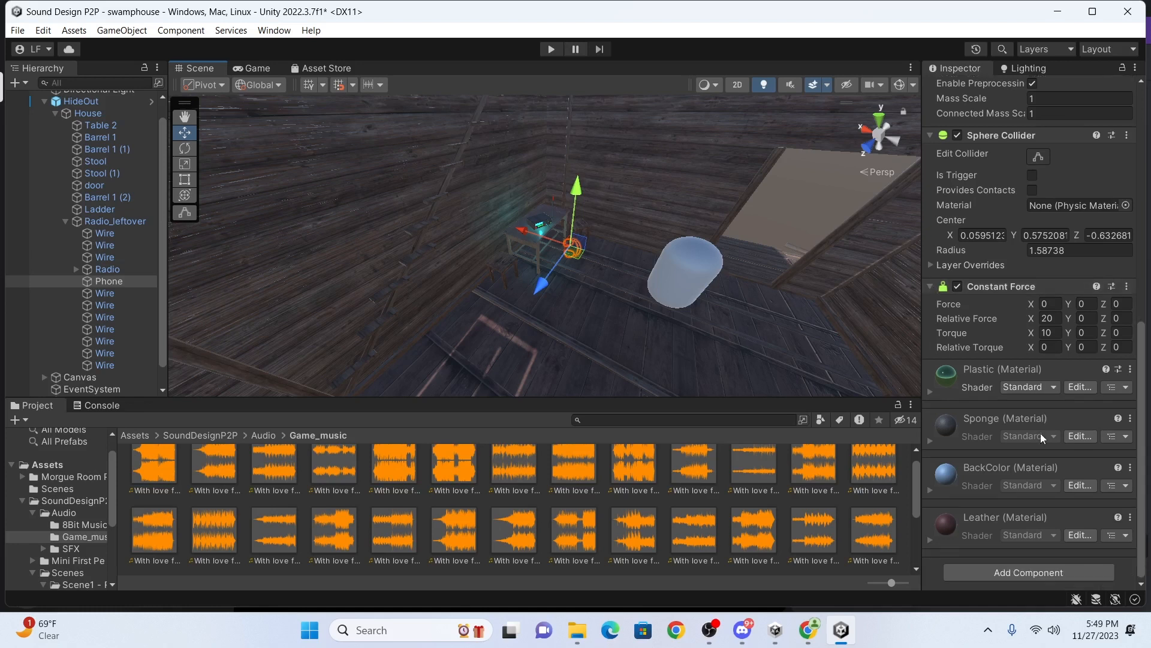
{"action": "left_click", "coordinate": [1040, 570]}
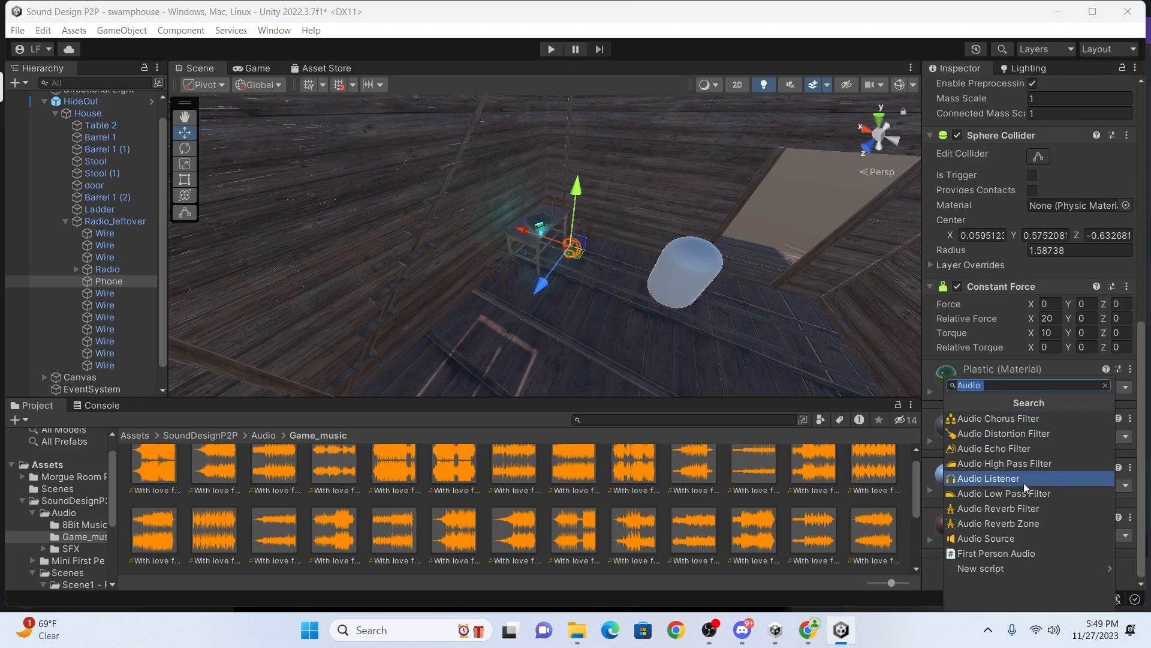
{"action": "left_click", "coordinate": [1021, 538]}
Make the Phone's Audio Source fully 3D with Spatial Blend 1 and assign DM-CGS-08 as its AudioClip.
{"action": "scroll", "coordinate": [1081, 505], "scroll_direction": "down", "scroll_amount": 4}
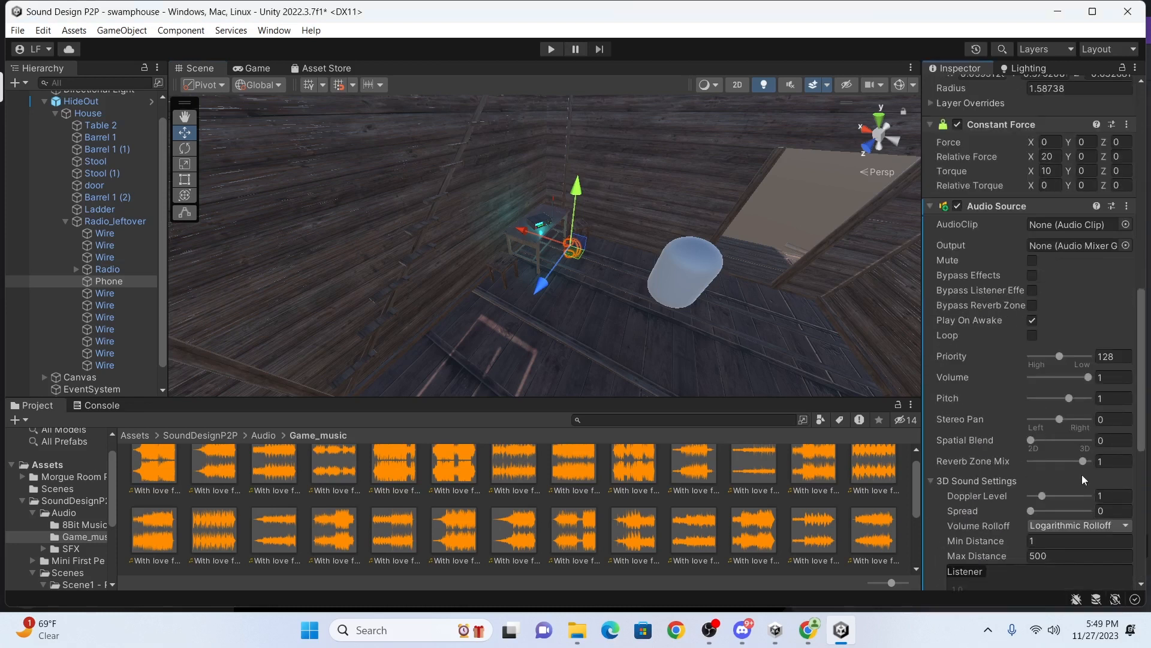
{"action": "left_click_drag", "start_coordinate": [1048, 440], "coordinate": [1120, 436]}
{"action": "scroll", "coordinate": [1108, 338], "scroll_direction": "up", "scroll_amount": 2}
{"action": "left_click", "coordinate": [1127, 311]}
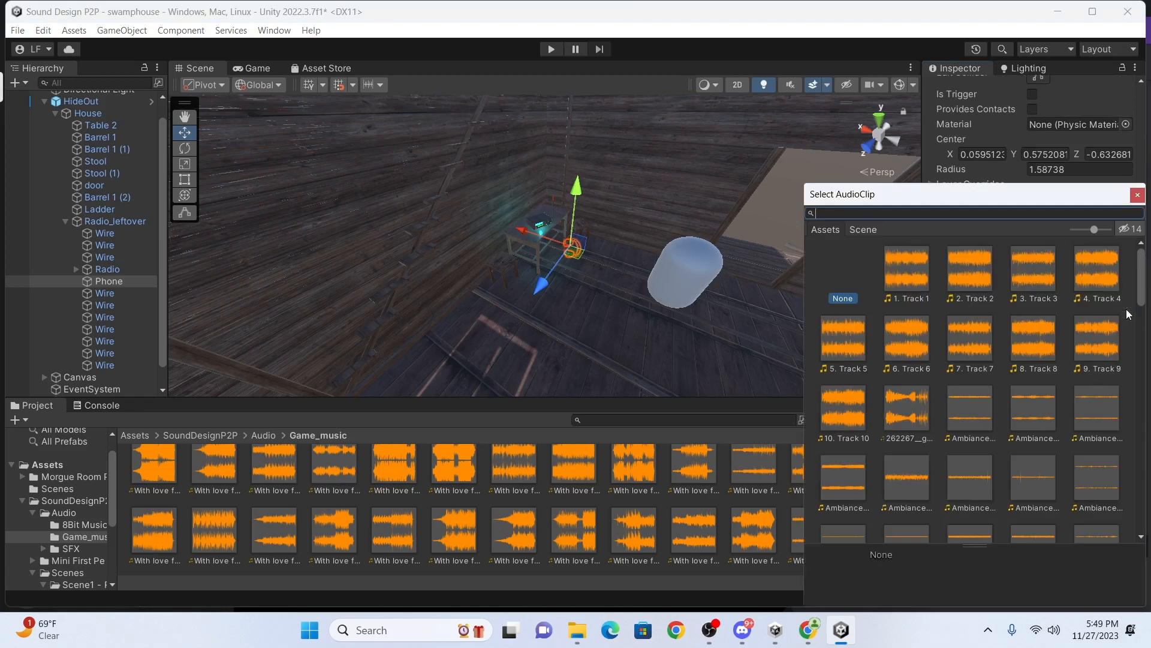
{"action": "scroll", "coordinate": [1077, 415], "scroll_direction": "down", "scroll_amount": 12}
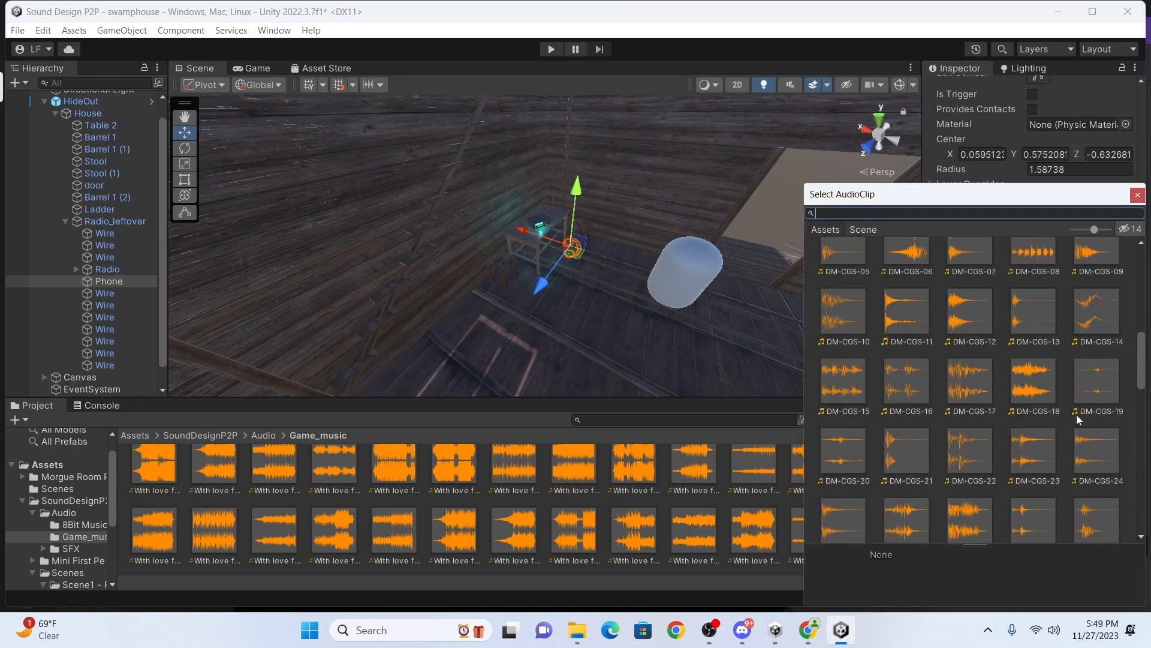
{"action": "scroll", "coordinate": [1077, 415], "scroll_direction": "up", "scroll_amount": 4}
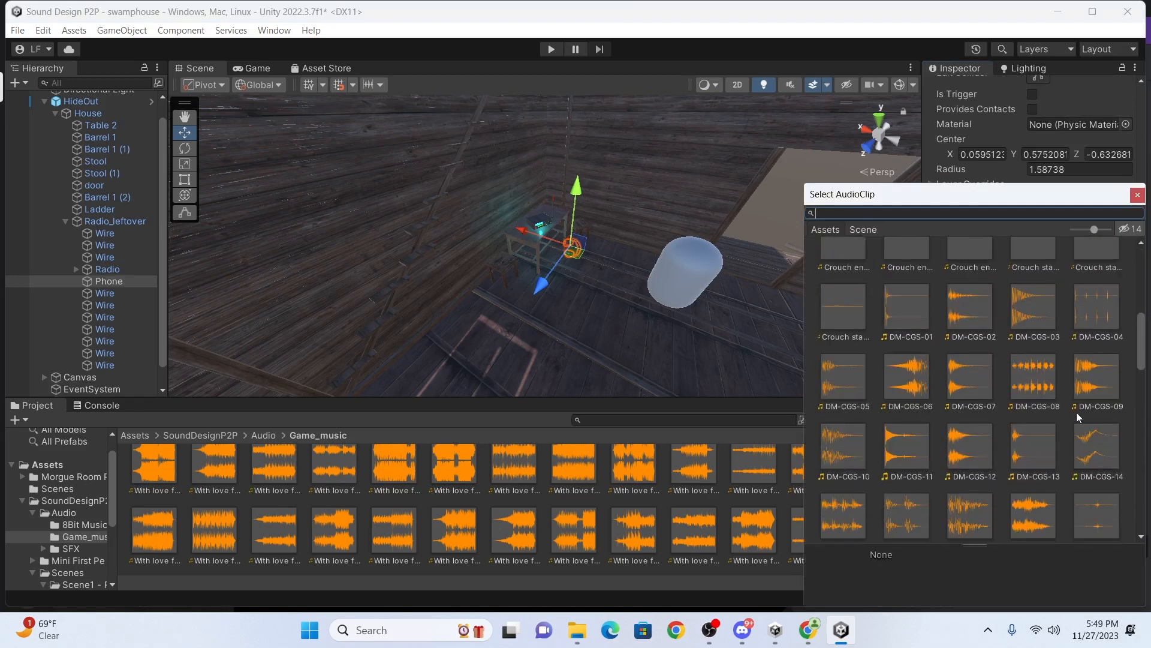
{"action": "left_click", "coordinate": [1041, 385]}
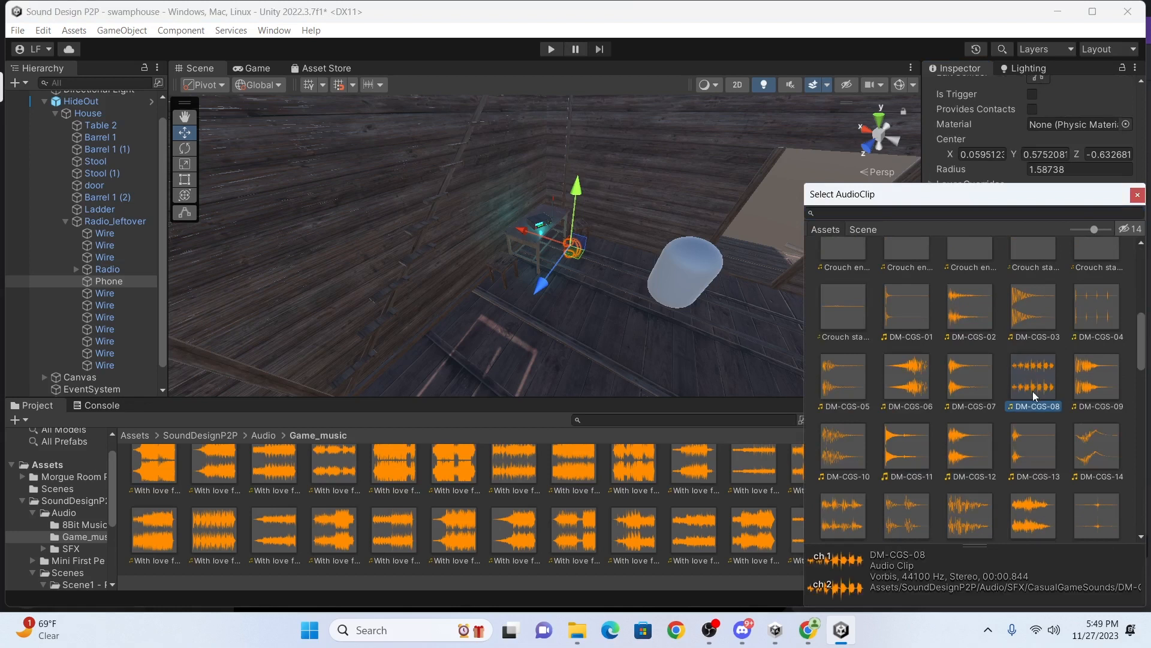
{"action": "double_click", "coordinate": [1025, 376]}
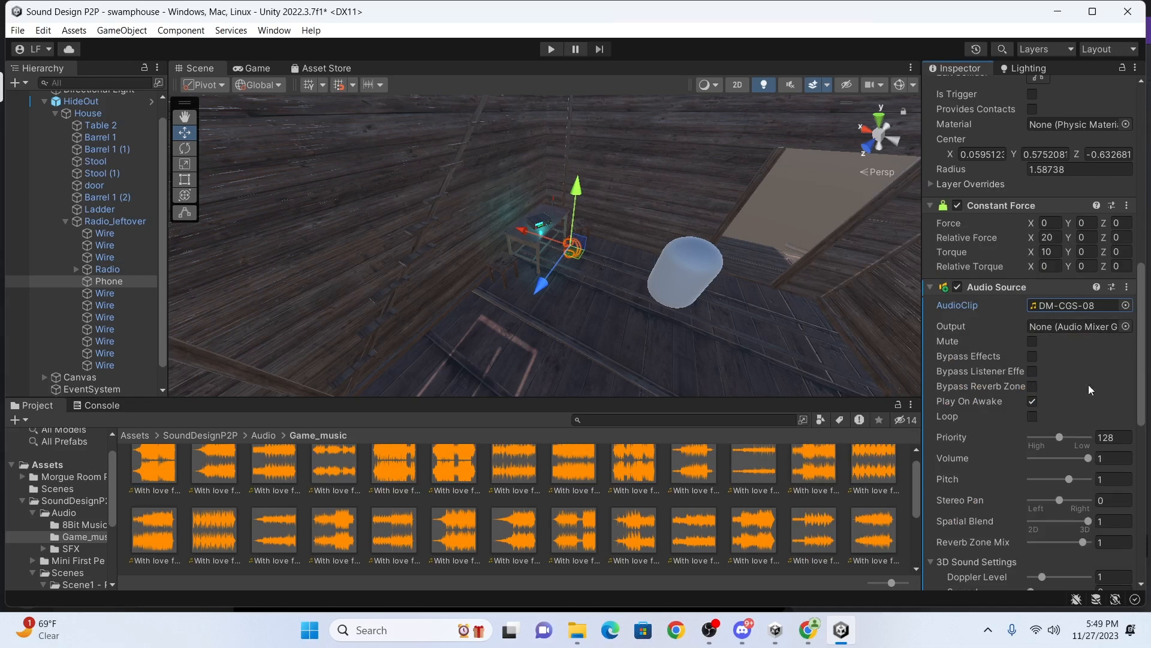
Enable Loop on the Phone's Audio Source and lower its Volume to 0.87.
{"action": "left_click", "coordinate": [1032, 416]}
{"action": "scroll", "coordinate": [1099, 377], "scroll_direction": "down", "scroll_amount": 2}
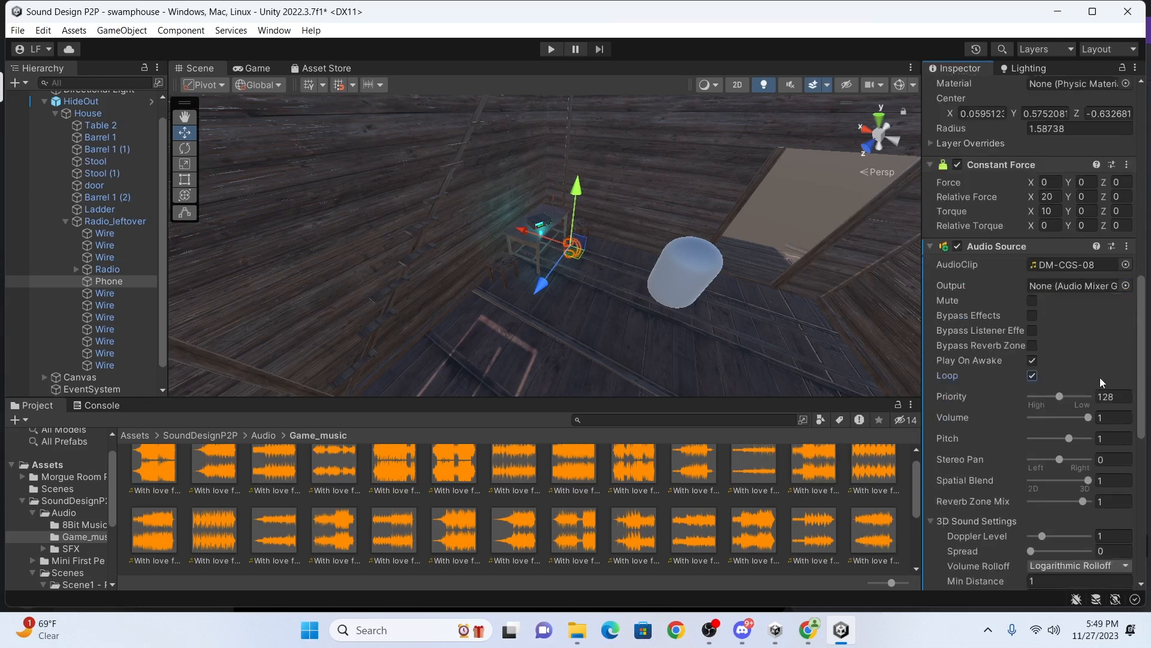
{"action": "left_click_drag", "start_coordinate": [1086, 377], "coordinate": [1078, 379]}
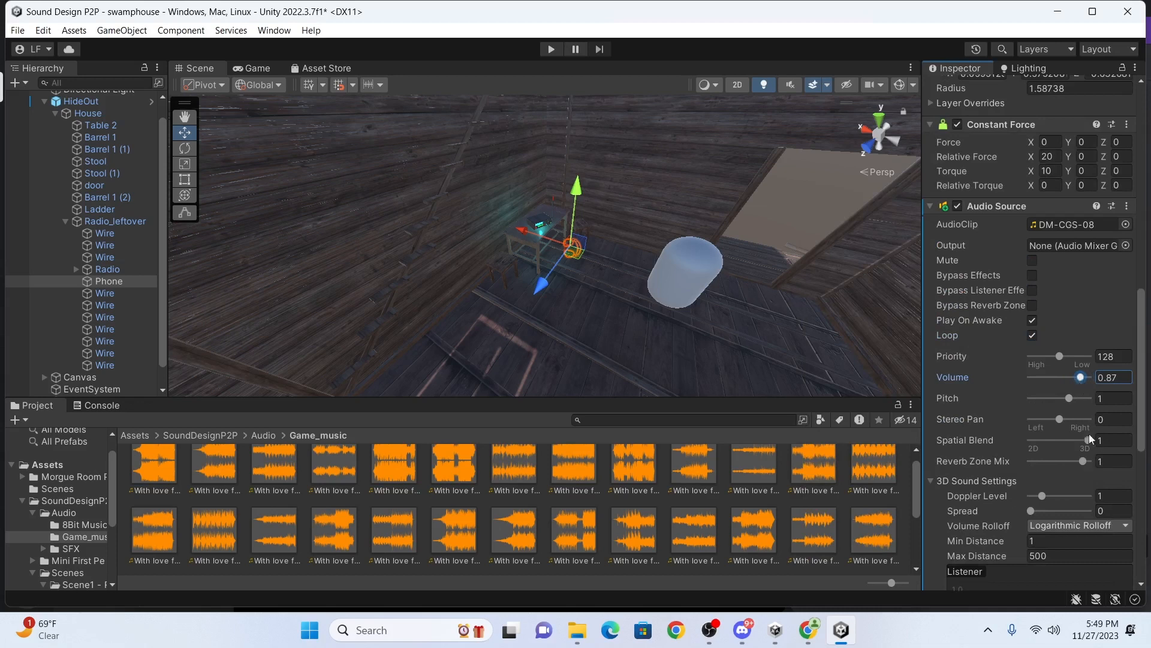
Set the Phone's Audio Source Min Distance to 0.5 and Max Distance to 50 in its 3D Sound Settings.
{"action": "scroll", "coordinate": [1089, 436], "scroll_direction": "down", "scroll_amount": 2}
{"action": "scroll", "coordinate": [1093, 448], "scroll_direction": "down", "scroll_amount": 1}
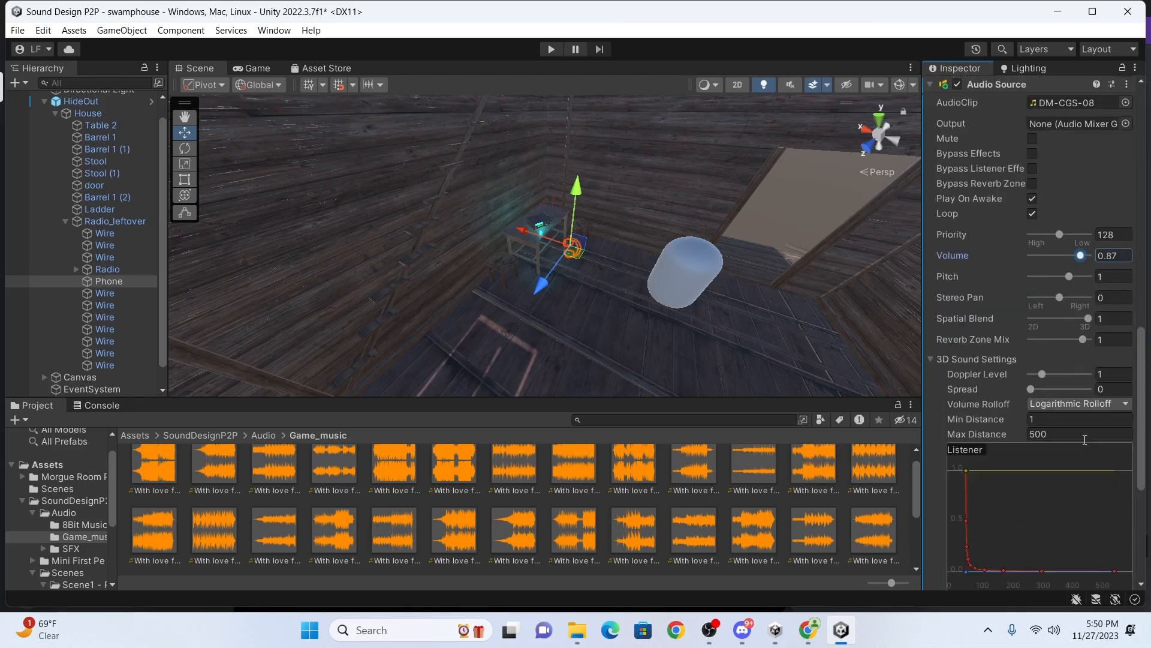
{"action": "left_click", "coordinate": [1049, 421]}
{"action": "type", "text": "0.5"}
{"action": "key", "text": "Tab"}
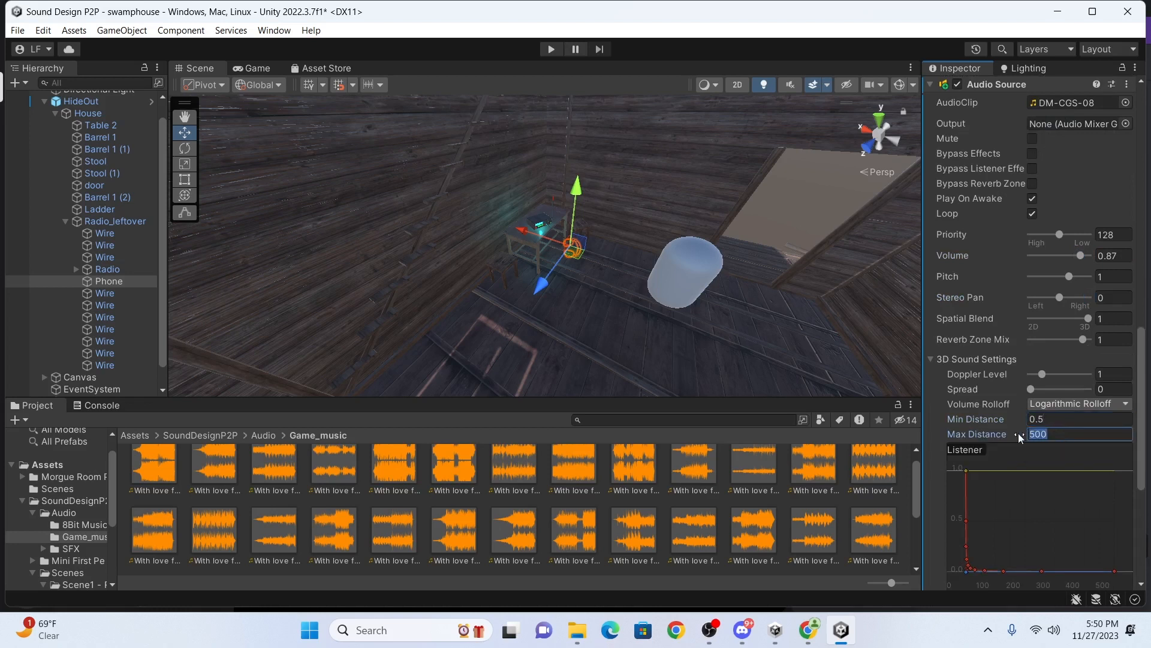
{"action": "type", "text": "5"}
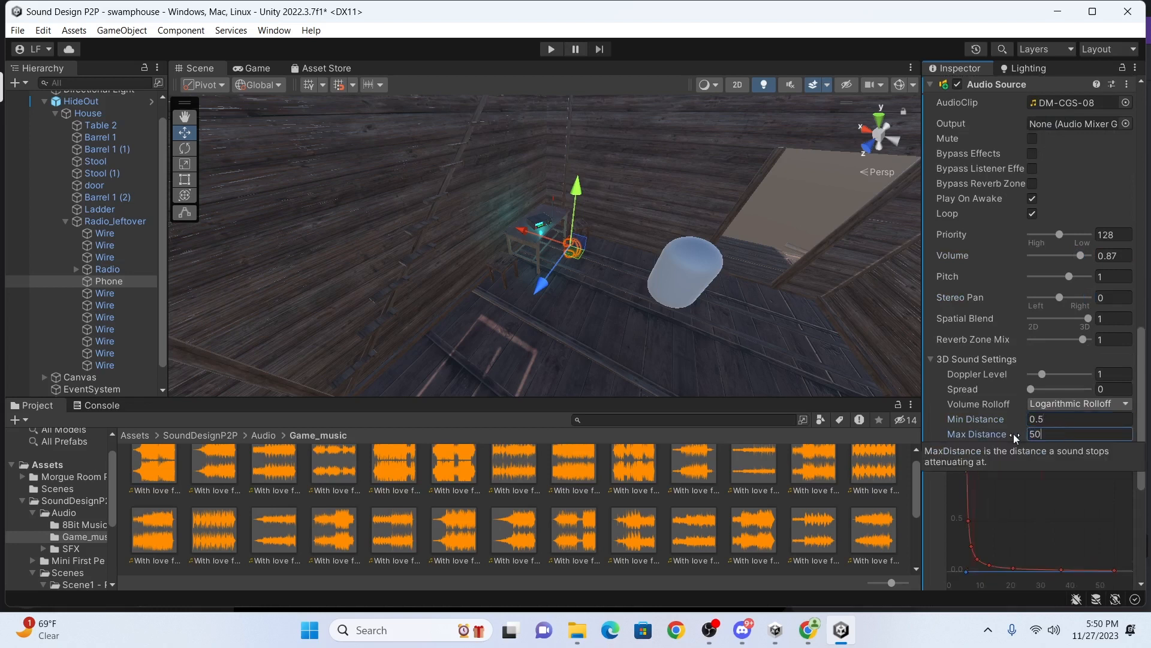
{"action": "type", "text": "0"}
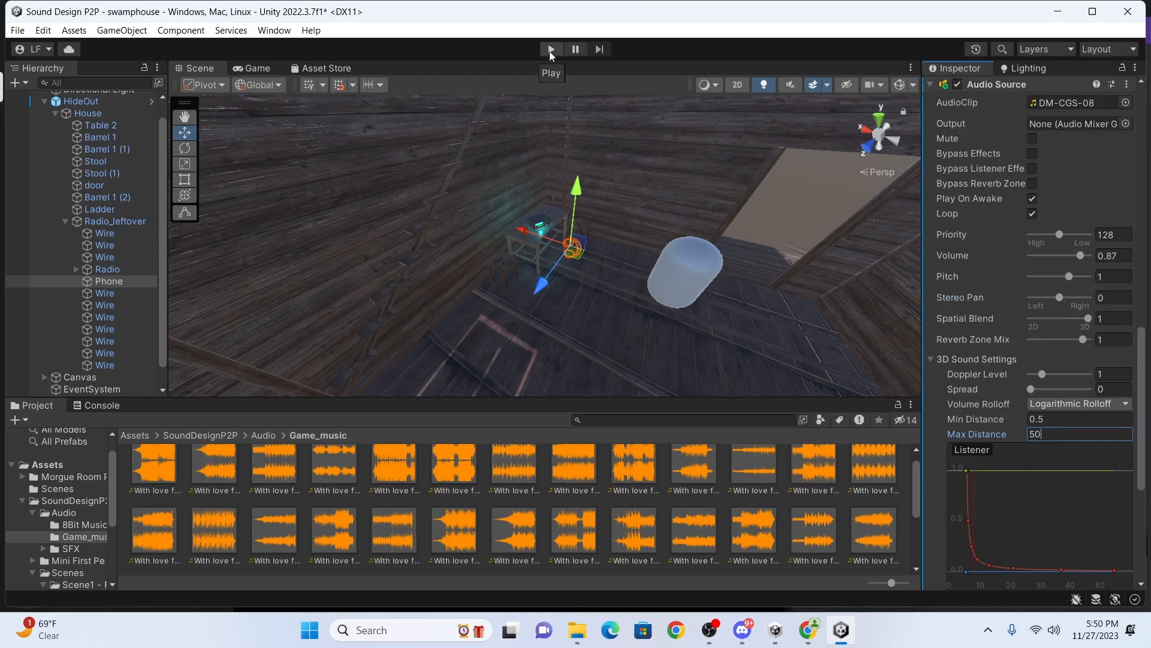
{"action": "scroll", "coordinate": [983, 346], "scroll_direction": "down", "scroll_amount": 3}
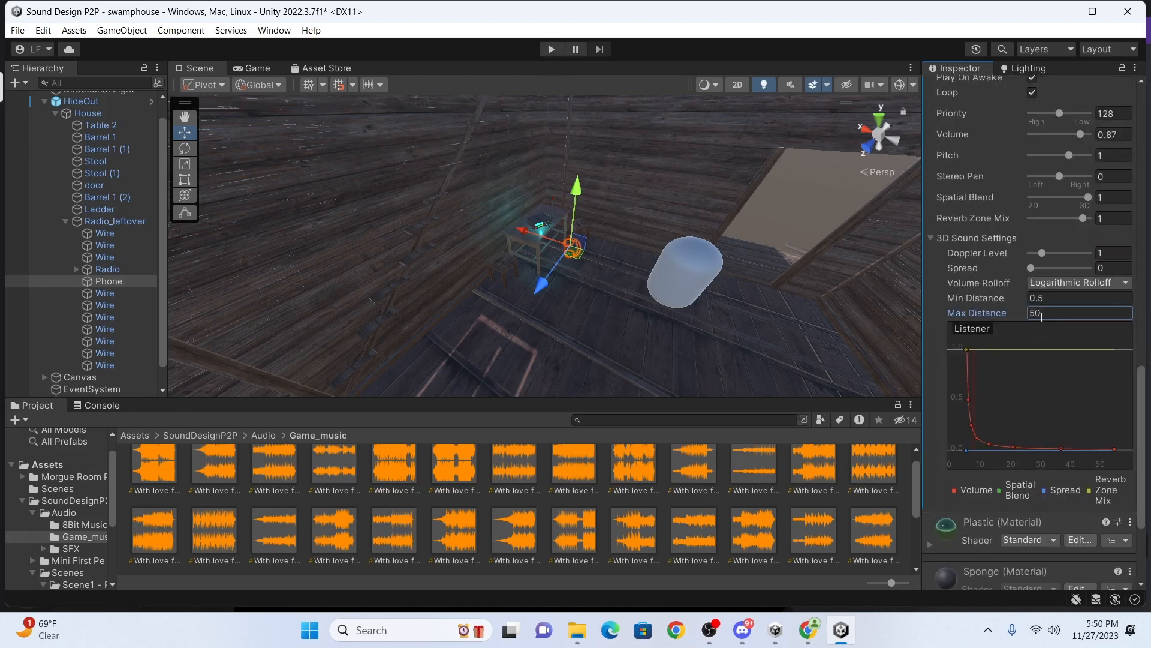
{"action": "scroll", "coordinate": [1042, 318], "scroll_direction": "down", "scroll_amount": 1}
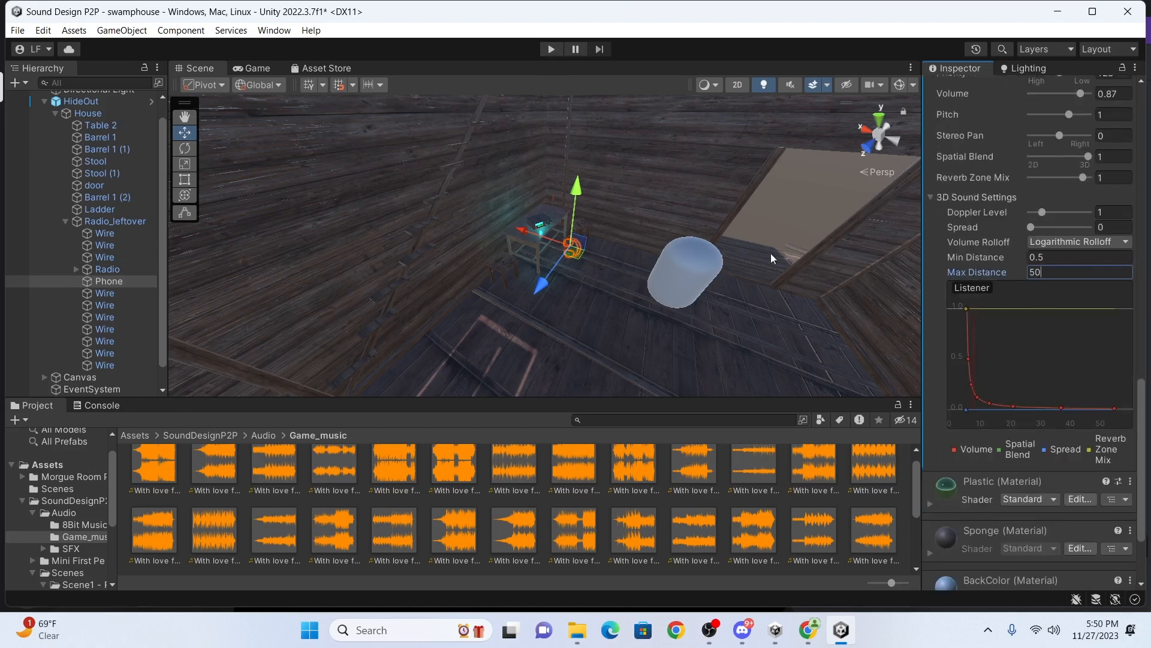
Play-test the scene to hear the Phone's looping sound beside the radio, and stop playback.
{"action": "scroll", "coordinate": [1069, 324], "scroll_direction": "up", "scroll_amount": 3}
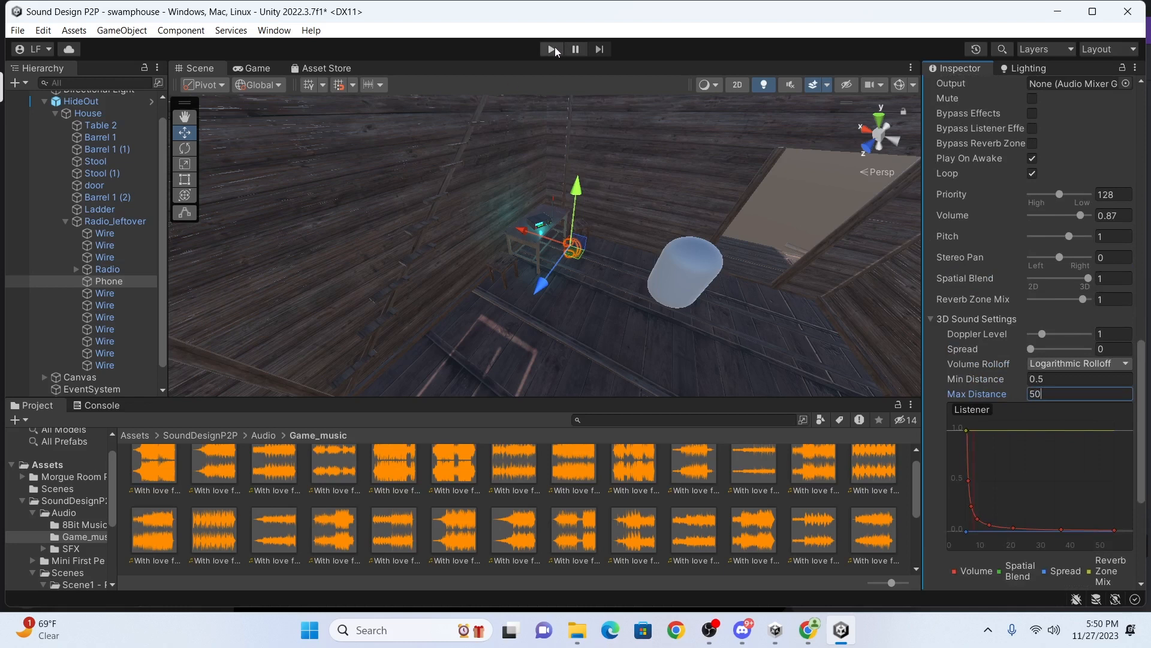
{"action": "left_click", "coordinate": [552, 49]}
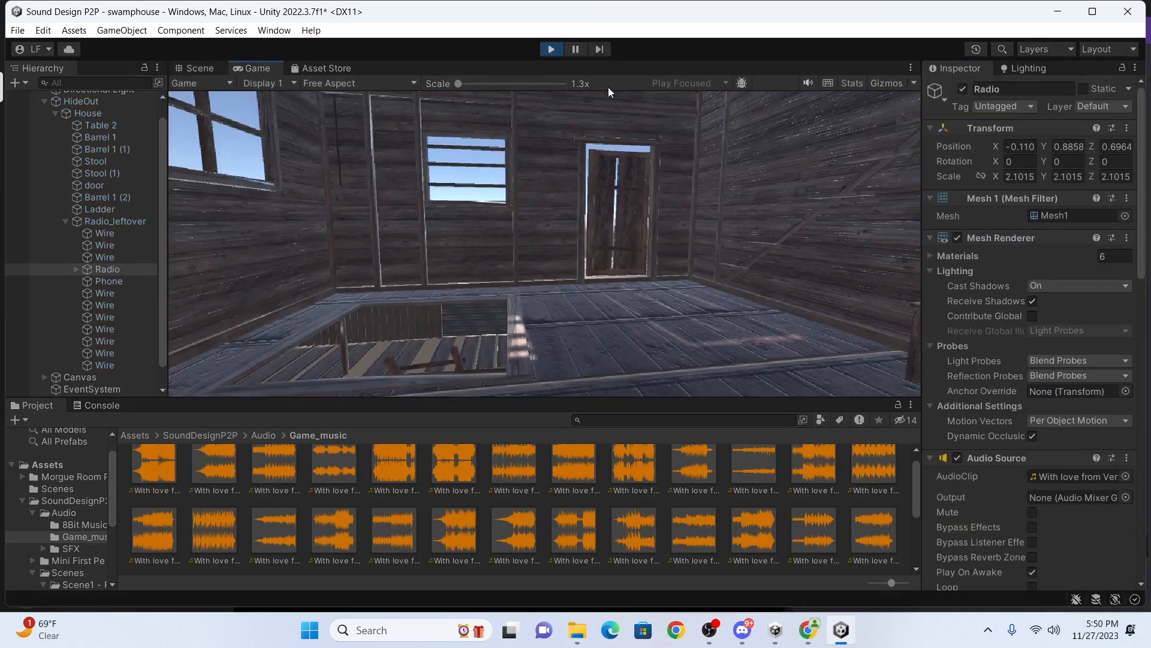
{"action": "left_click", "coordinate": [552, 49]}
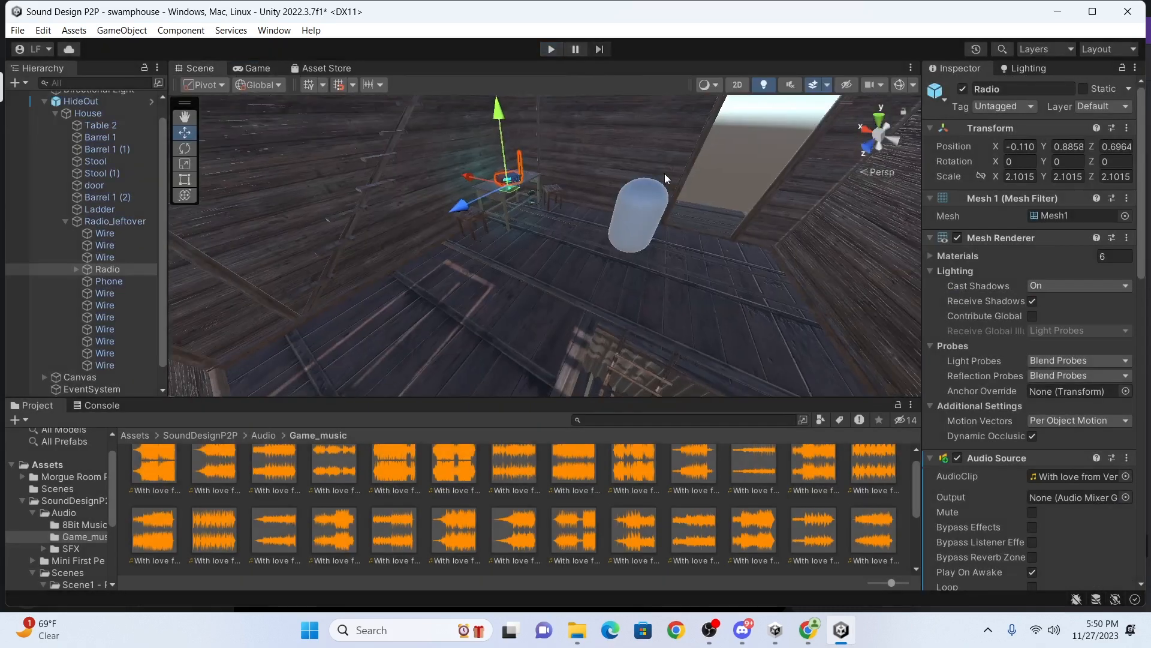
Select Barrel 1 (1) on the deck outside the house and add a Constant Force component to it.
{"action": "scroll", "coordinate": [665, 171], "scroll_direction": "down", "scroll_amount": 6}
{"action": "middle_click_drag", "start_coordinate": [569, 209], "coordinate": [448, 186]}
{"action": "left_click", "coordinate": [336, 190]}
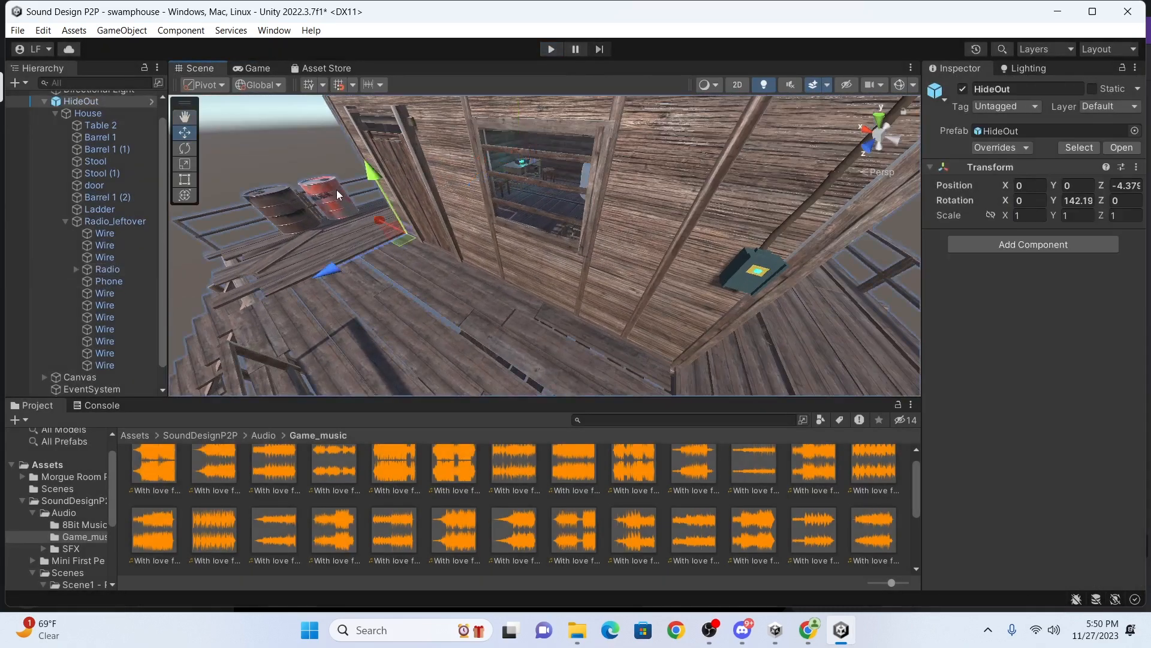
{"action": "left_click", "coordinate": [290, 206]}
{"action": "scroll", "coordinate": [987, 365], "scroll_direction": "down", "scroll_amount": 5}
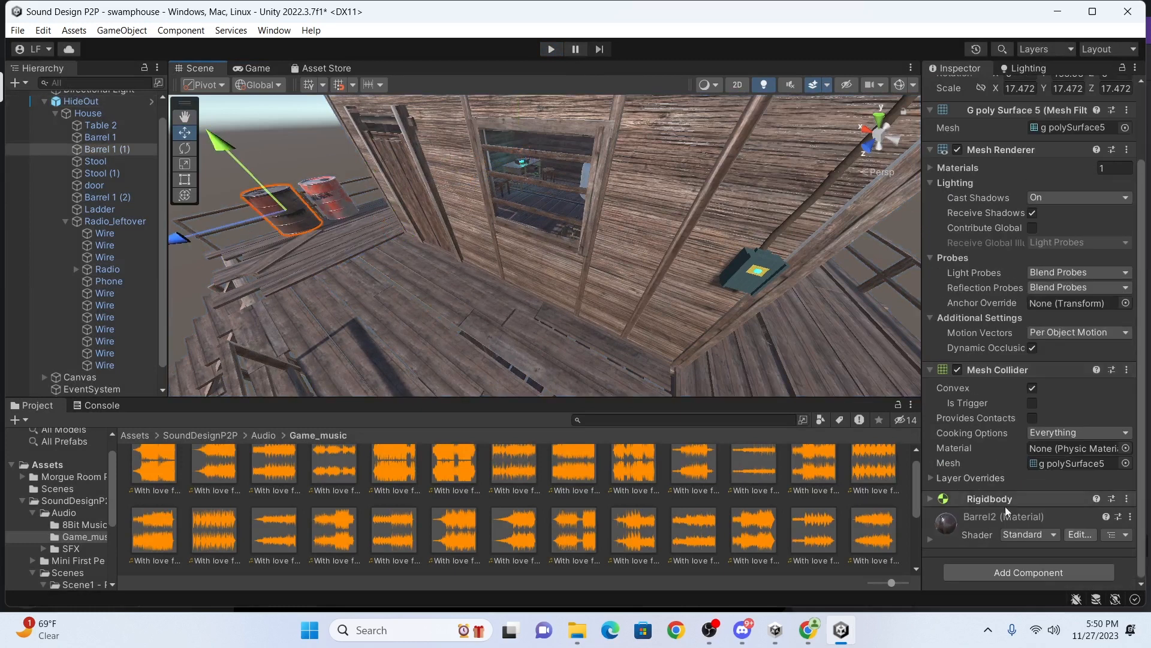
{"action": "left_click", "coordinate": [1027, 572]}
{"action": "type", "text": "c"}
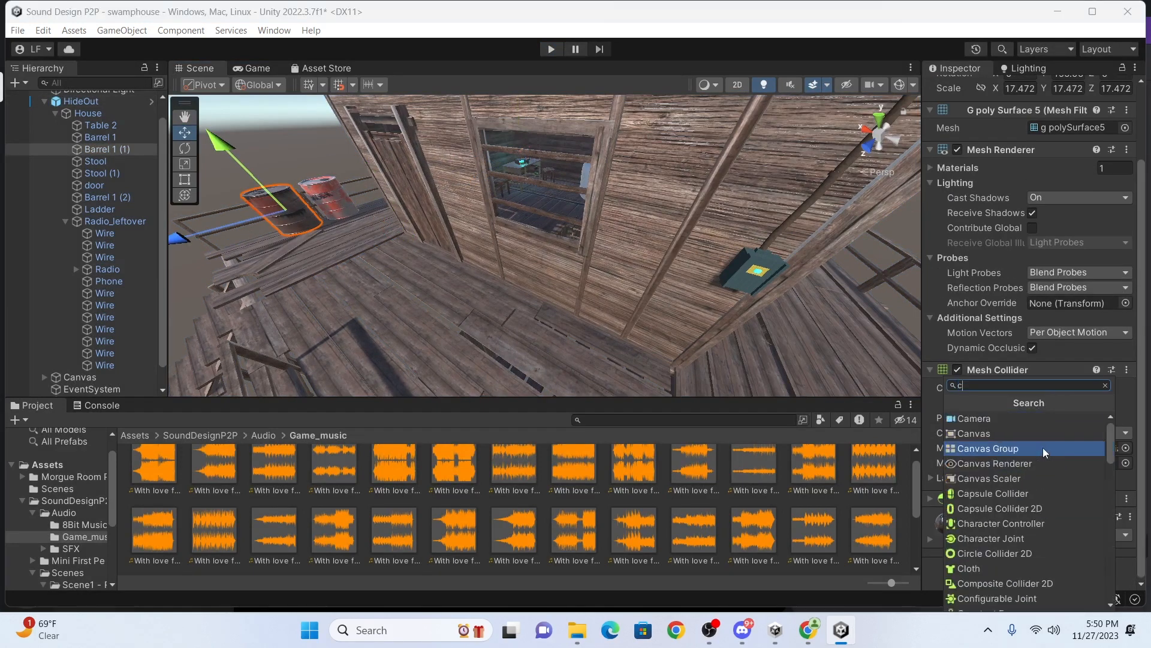
{"action": "type", "text": "onstant"}
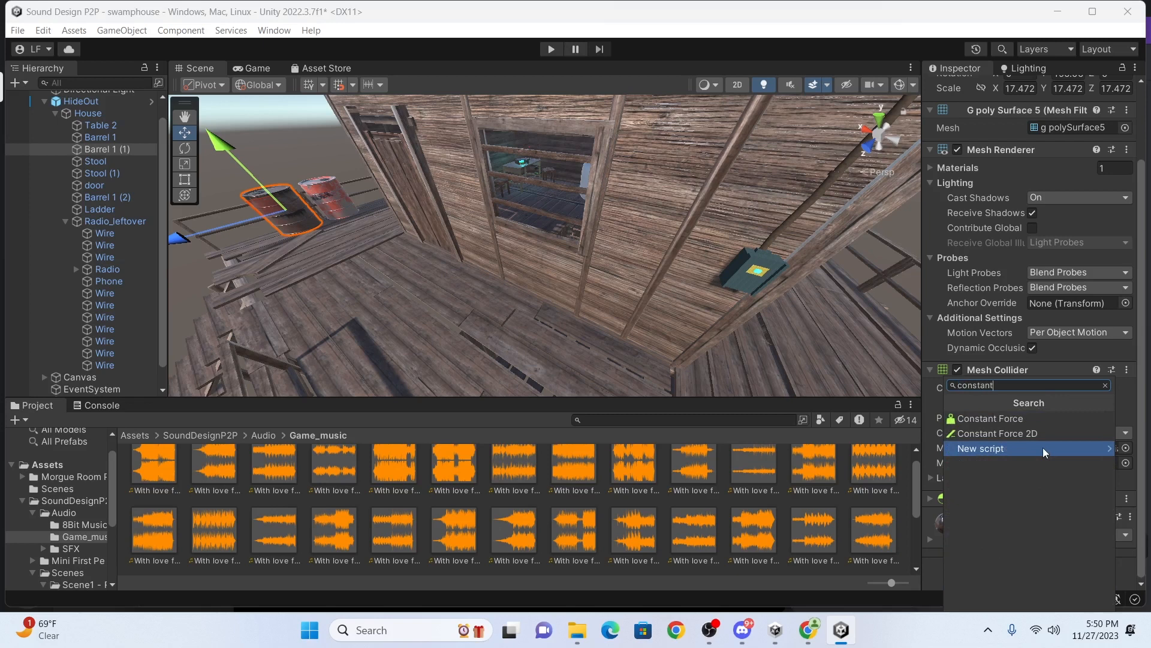
{"action": "left_click", "coordinate": [1039, 419]}
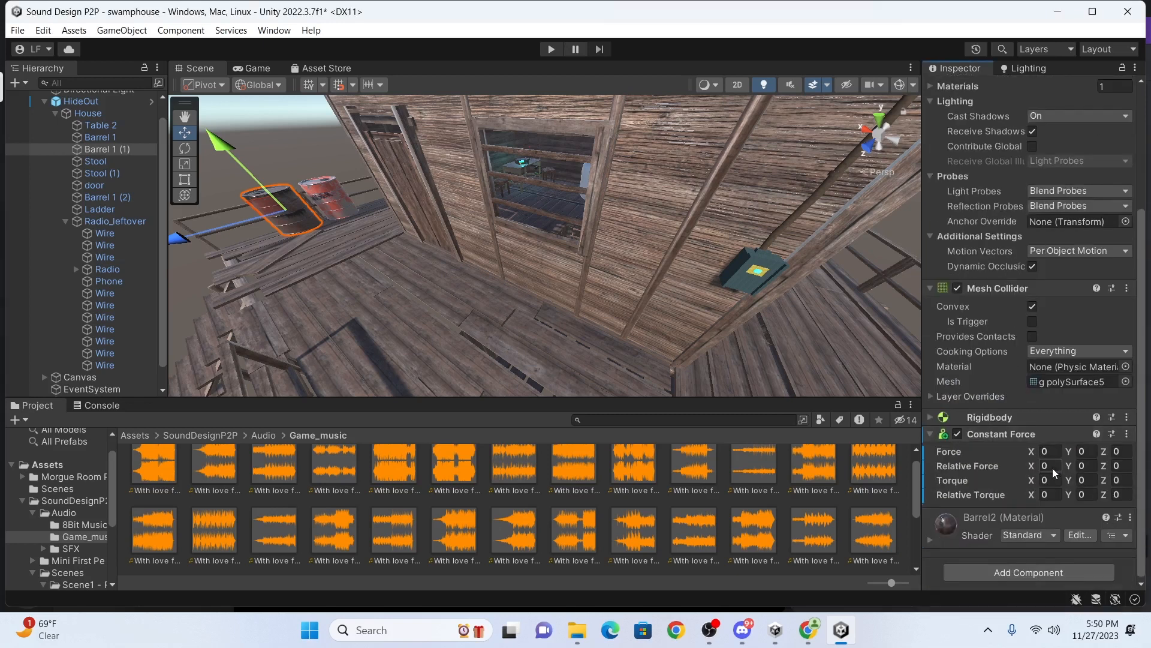
Set the barrel's Constant Force to Torque X 10 and Relative Force X 20.
{"action": "middle_click_drag", "start_coordinate": [582, 204], "coordinate": [445, 261]}
{"action": "left_click", "coordinate": [1048, 480]}
{"action": "type", "text": "10"}
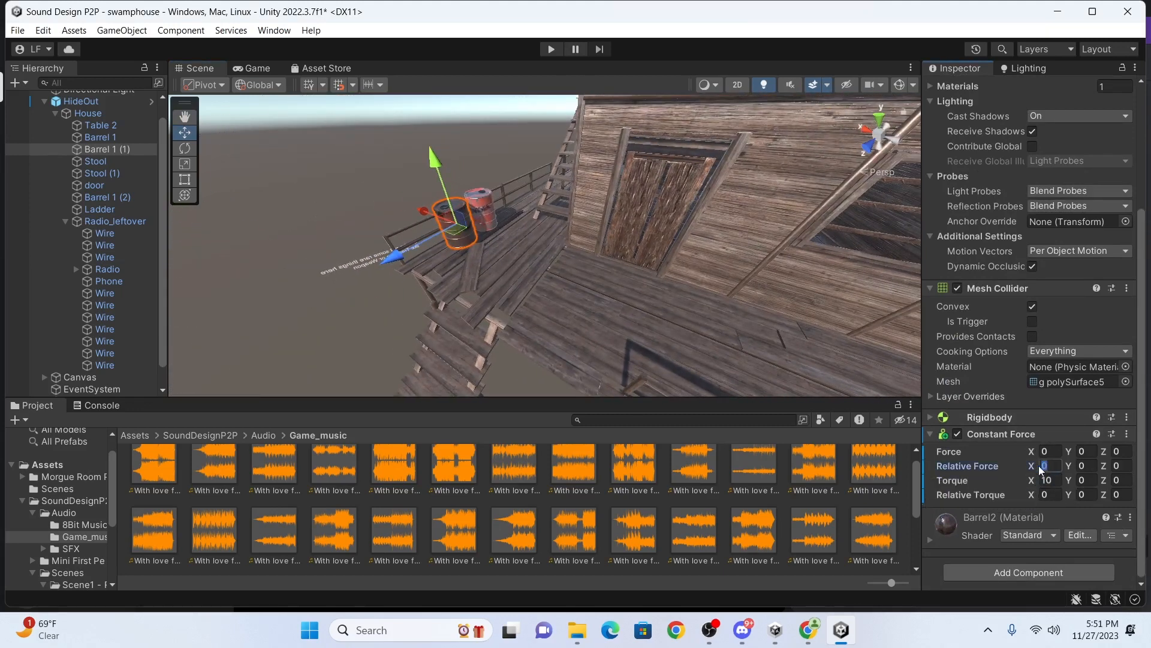
{"action": "left_click", "coordinate": [1039, 466]}
{"action": "type", "text": "20"}
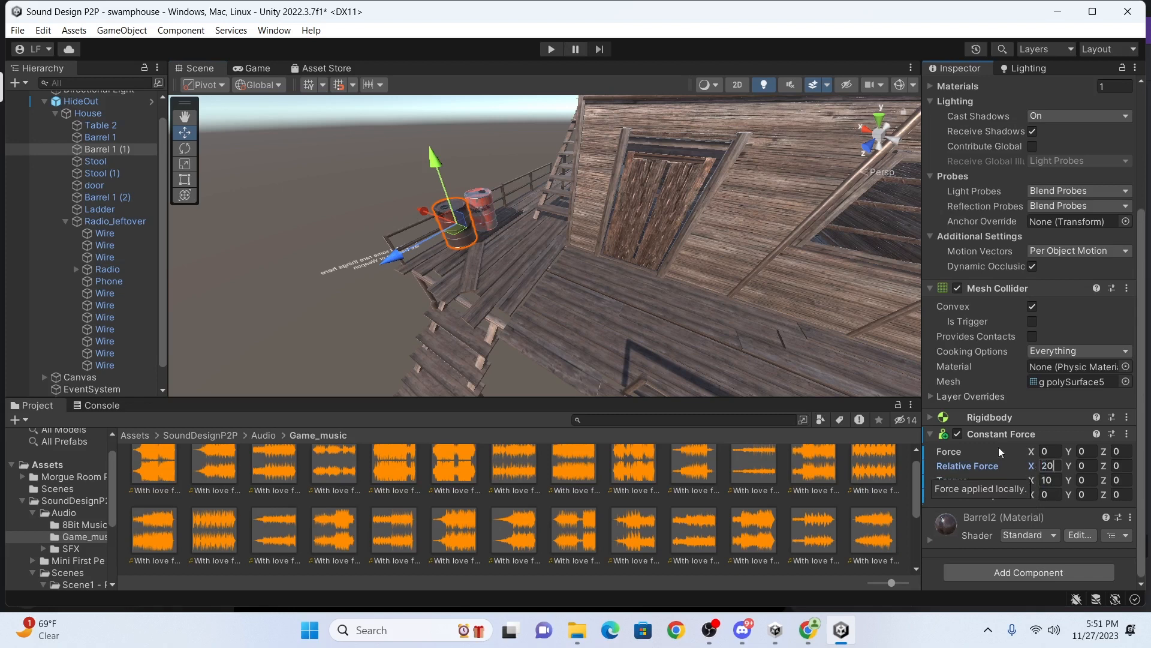
Add an Audio Source component to Barrel 1 (1).
{"action": "middle_click_drag", "start_coordinate": [549, 229], "coordinate": [578, 242]}
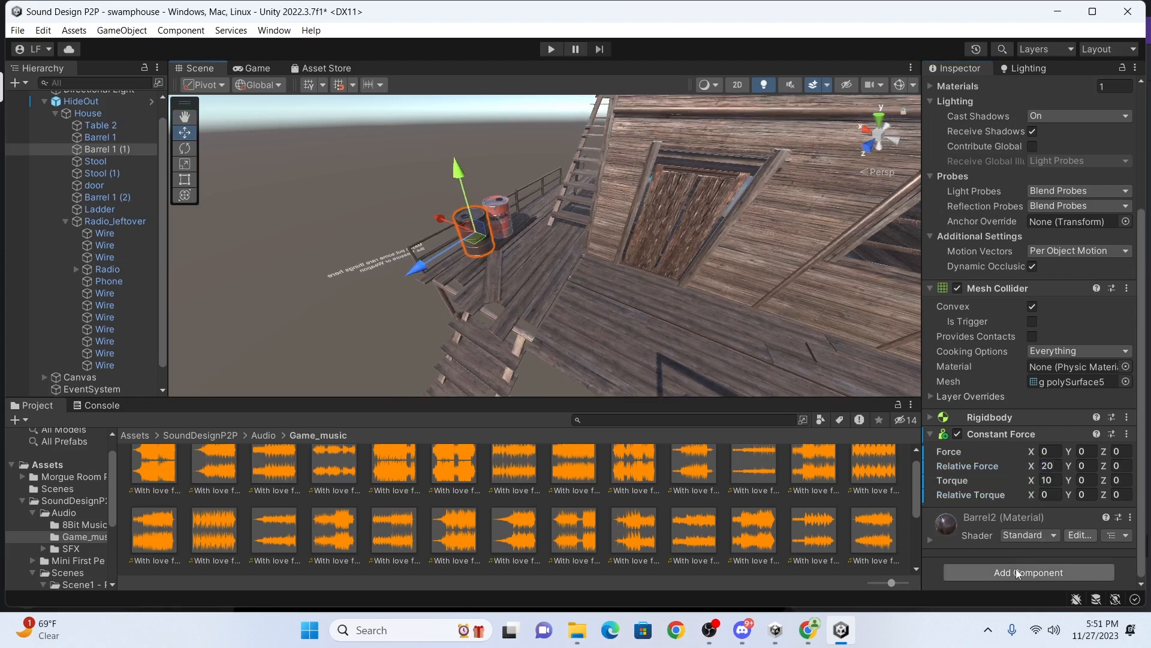
{"action": "left_click", "coordinate": [988, 571]}
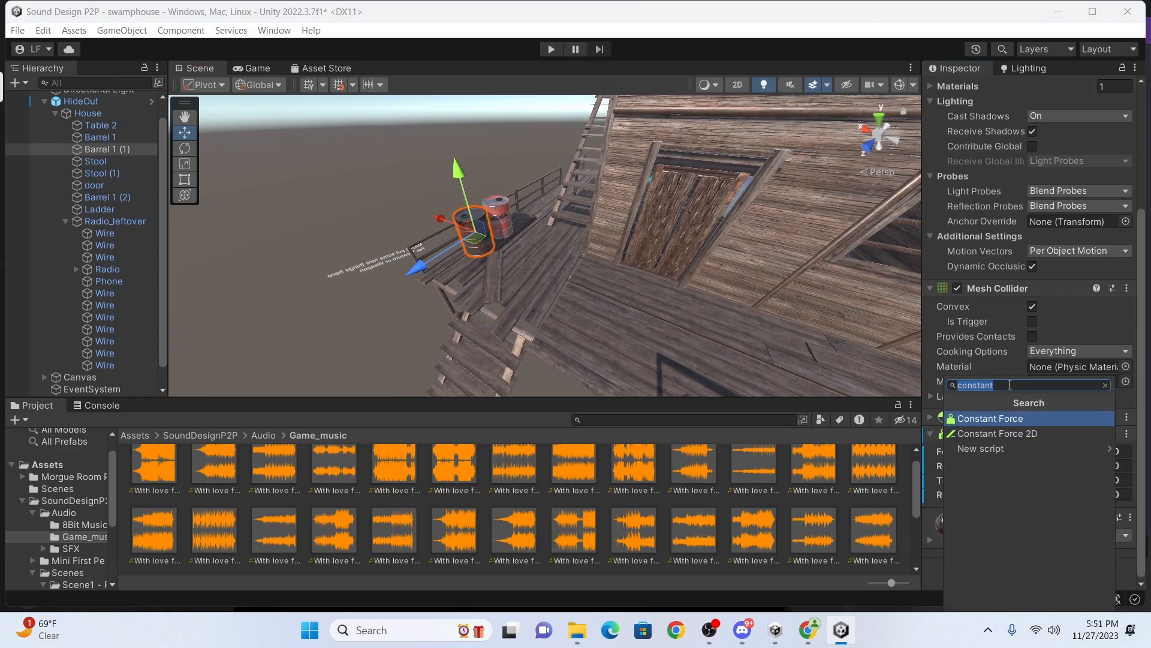
{"action": "type", "text": "audio"}
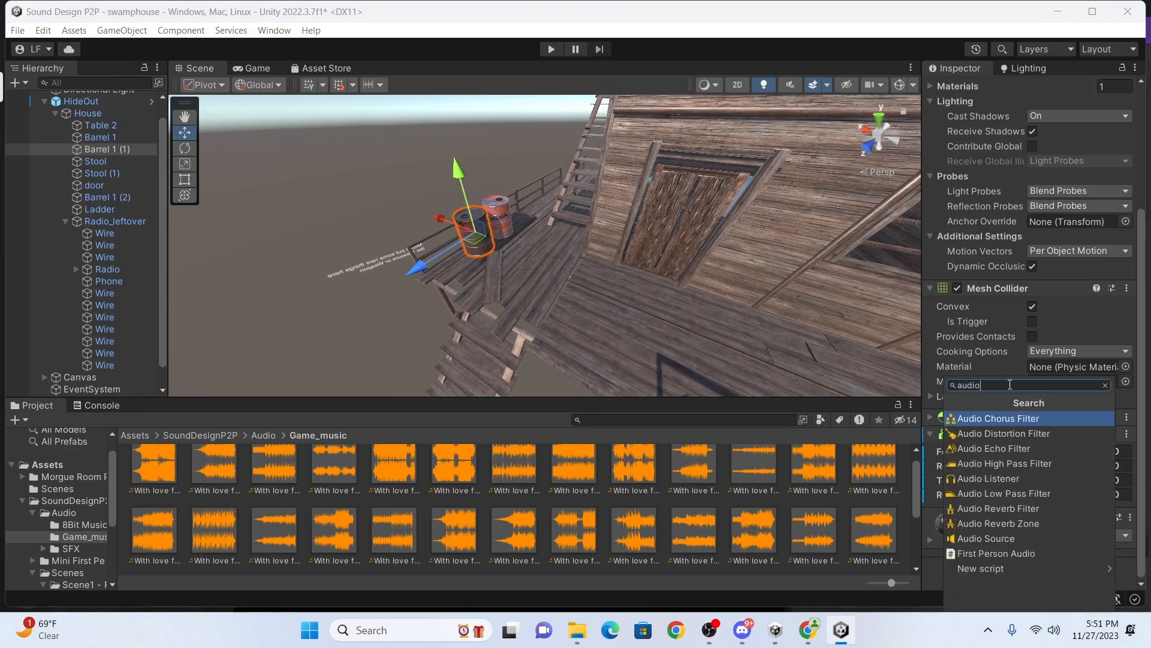
{"action": "left_click", "coordinate": [1044, 537]}
{"action": "scroll", "coordinate": [1045, 536], "scroll_direction": "down", "scroll_amount": 3}
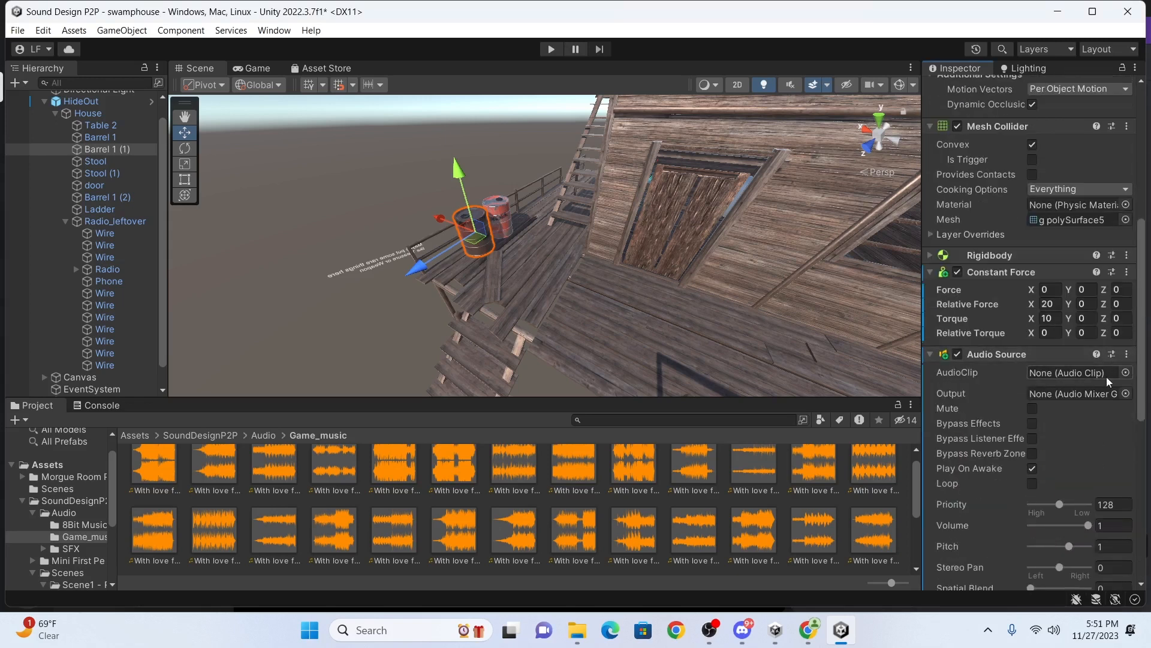
Assign DM-CGS-12 as the barrel's AudioClip, enable Loop, and set Spatial Blend to 1 and Doppler Level to 1.46.
{"action": "left_click", "coordinate": [1125, 376]}
{"action": "scroll", "coordinate": [1037, 398], "scroll_direction": "down", "scroll_amount": 5}
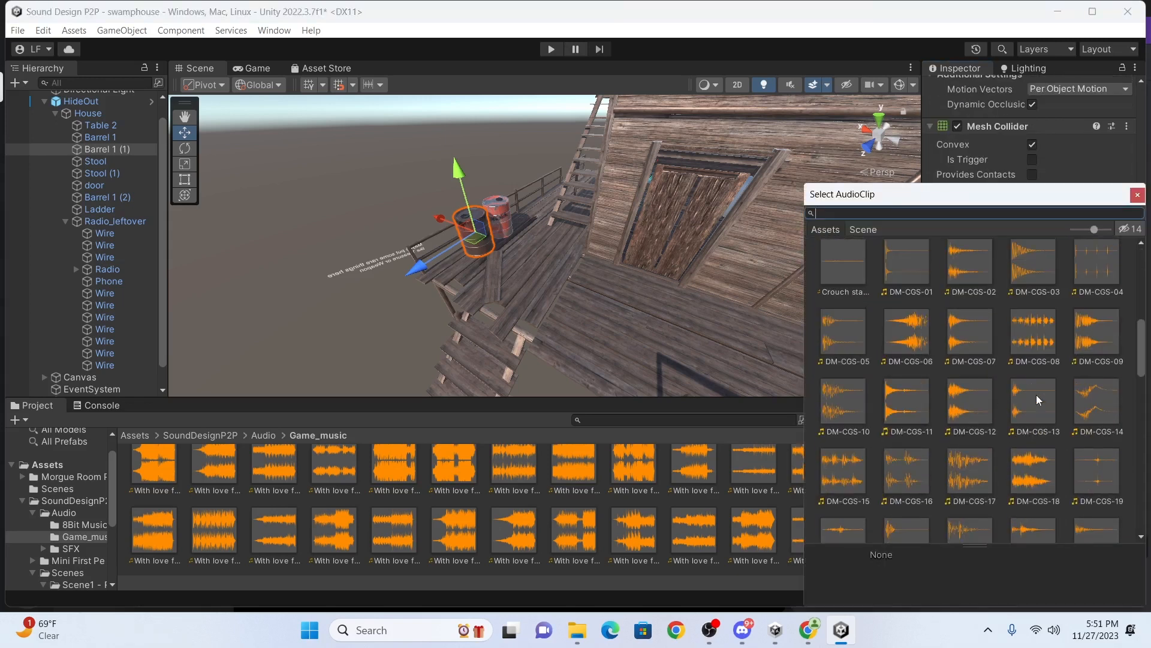
{"action": "left_click", "coordinate": [976, 405]}
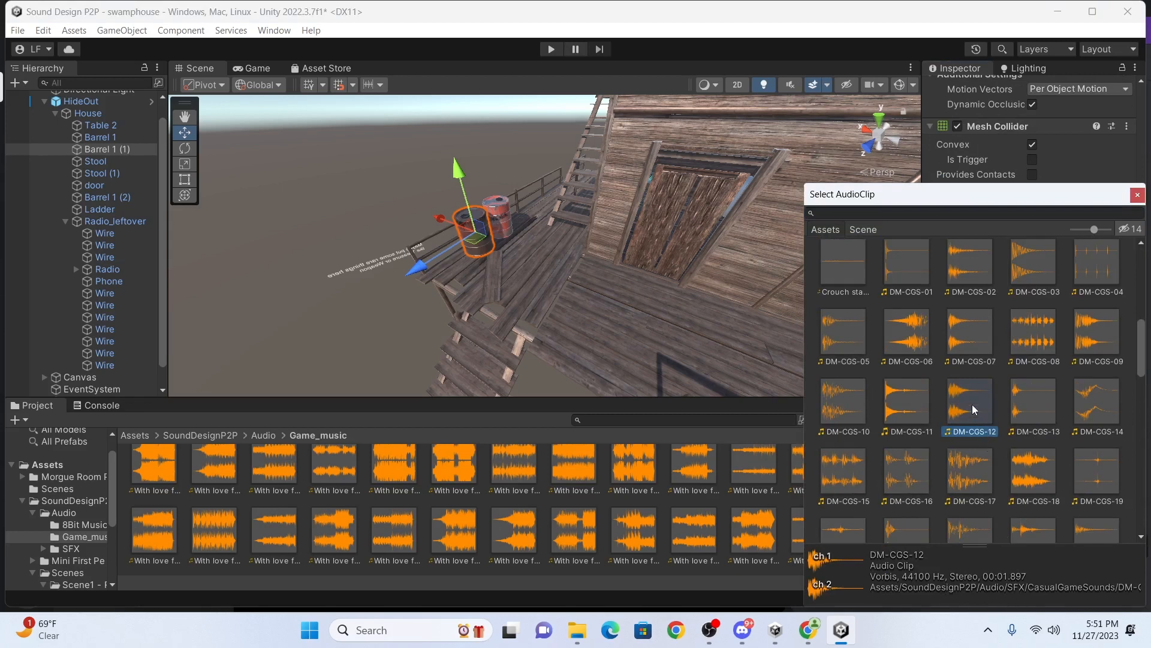
{"action": "left_click", "coordinate": [1091, 327]}
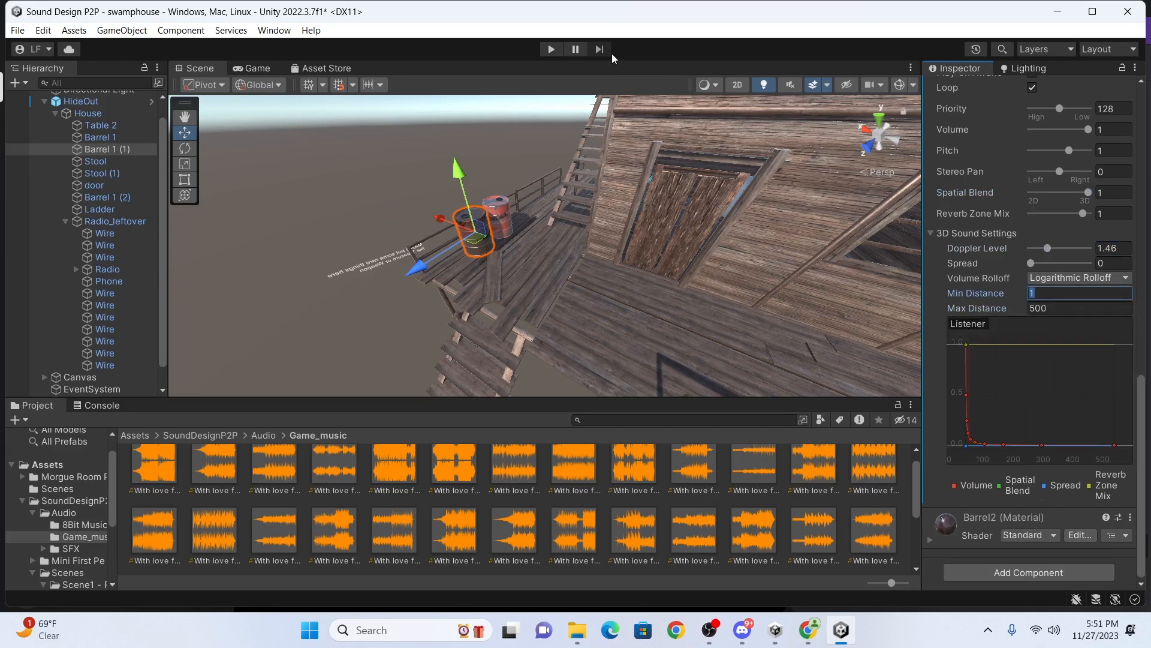
Play-test the scene by walking forward through the house to check the barrel's sound, and stop playback.
{"action": "left_click", "coordinate": [553, 49]}
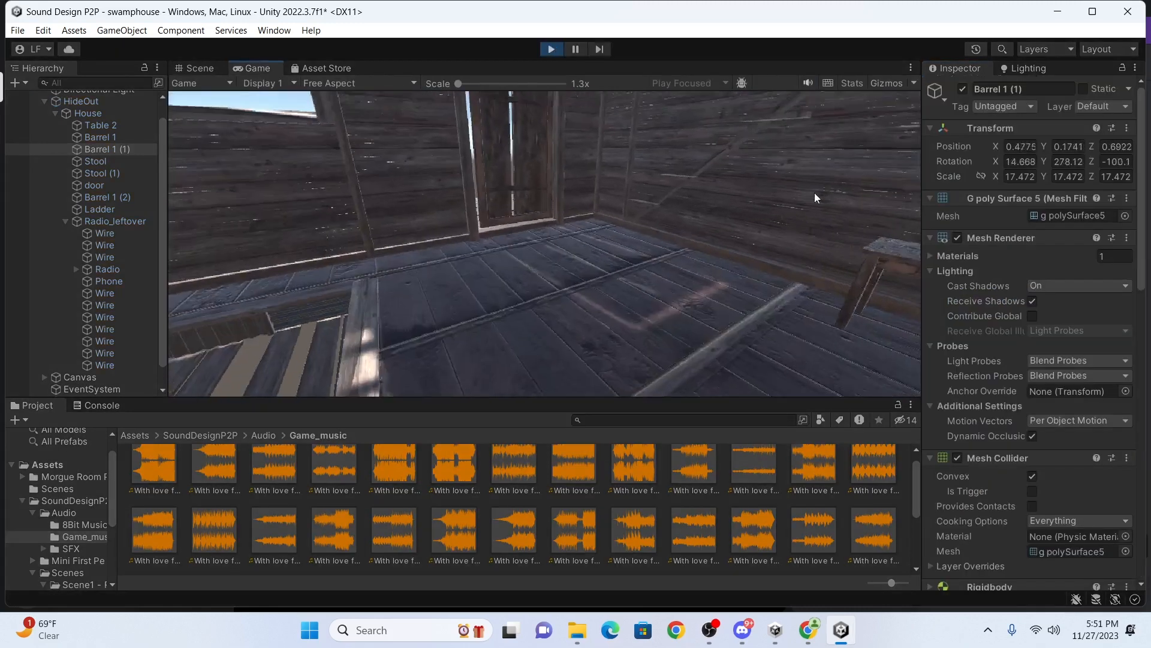
{"action": "key", "text": "w"}
{"action": "key", "text": "w"}
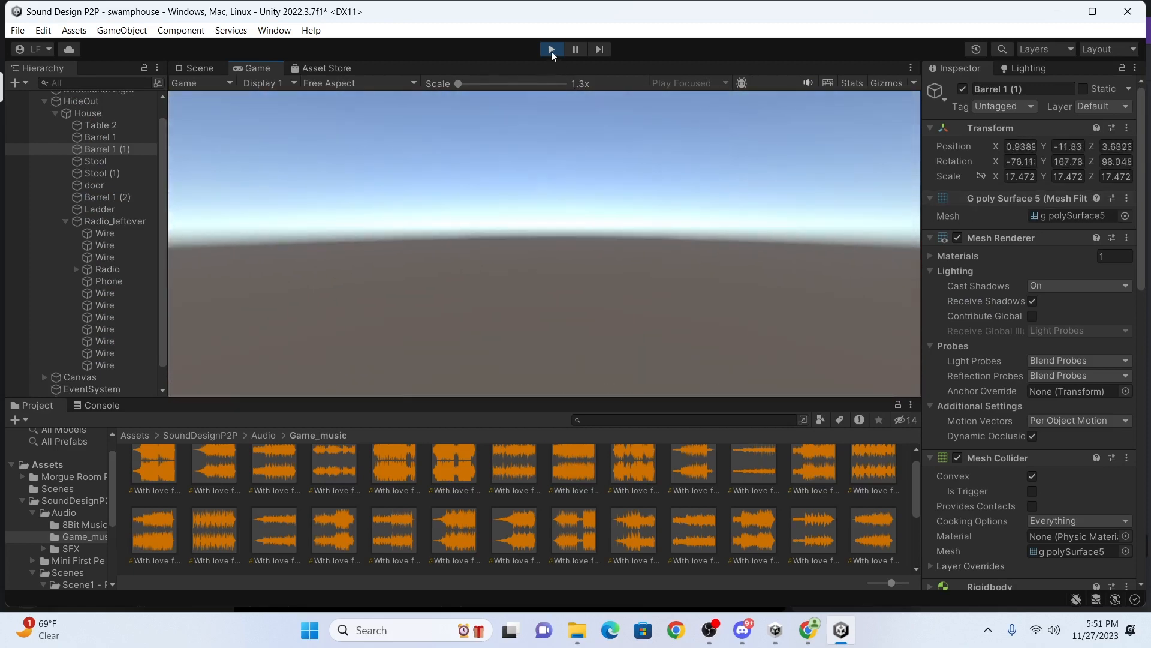
{"action": "left_click", "coordinate": [552, 51]}
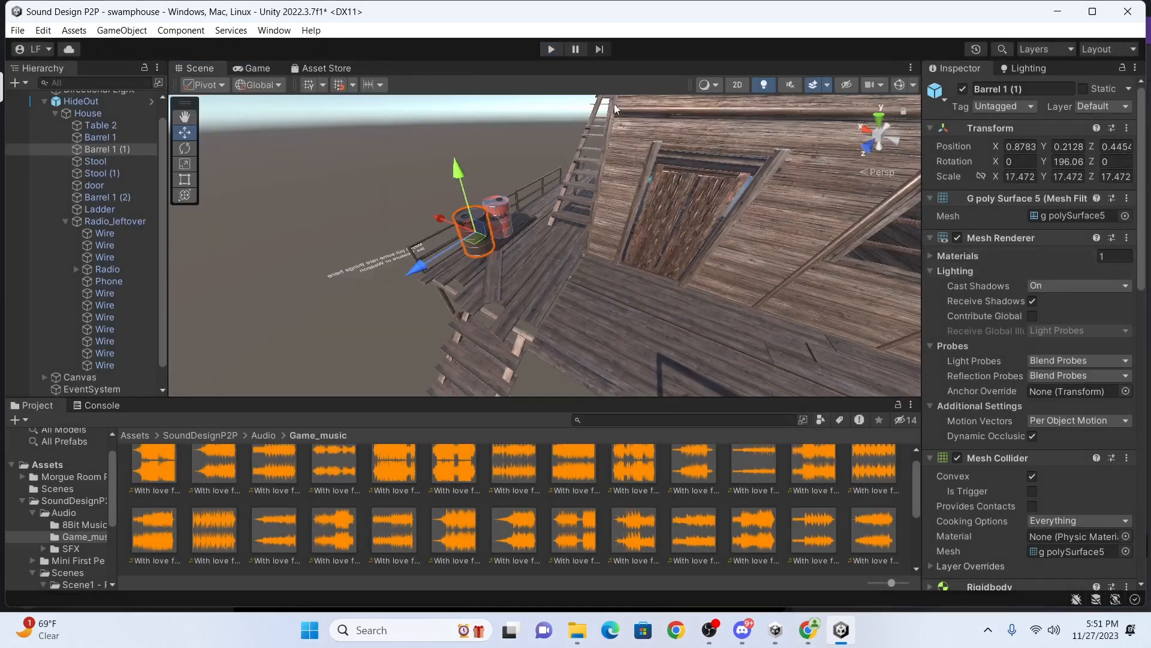
Play the scene again, walk out the door, push the barrel along the deck to hear its moving sound, and stop playback.
{"action": "left_click", "coordinate": [551, 49]}
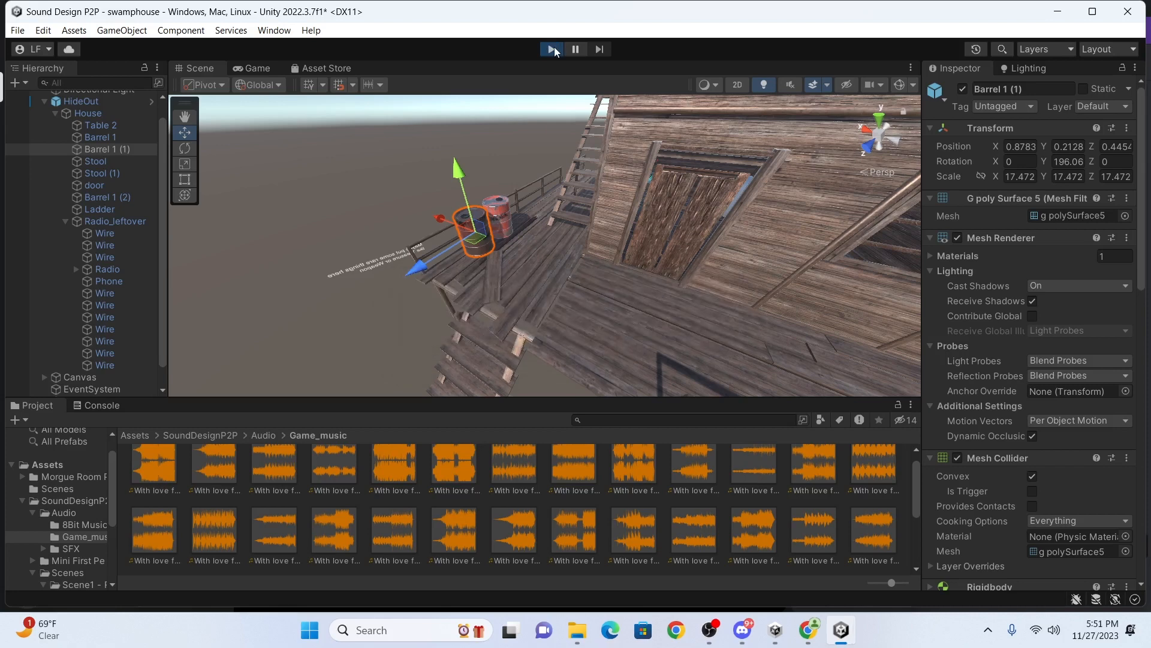
{"action": "key", "text": "w"}
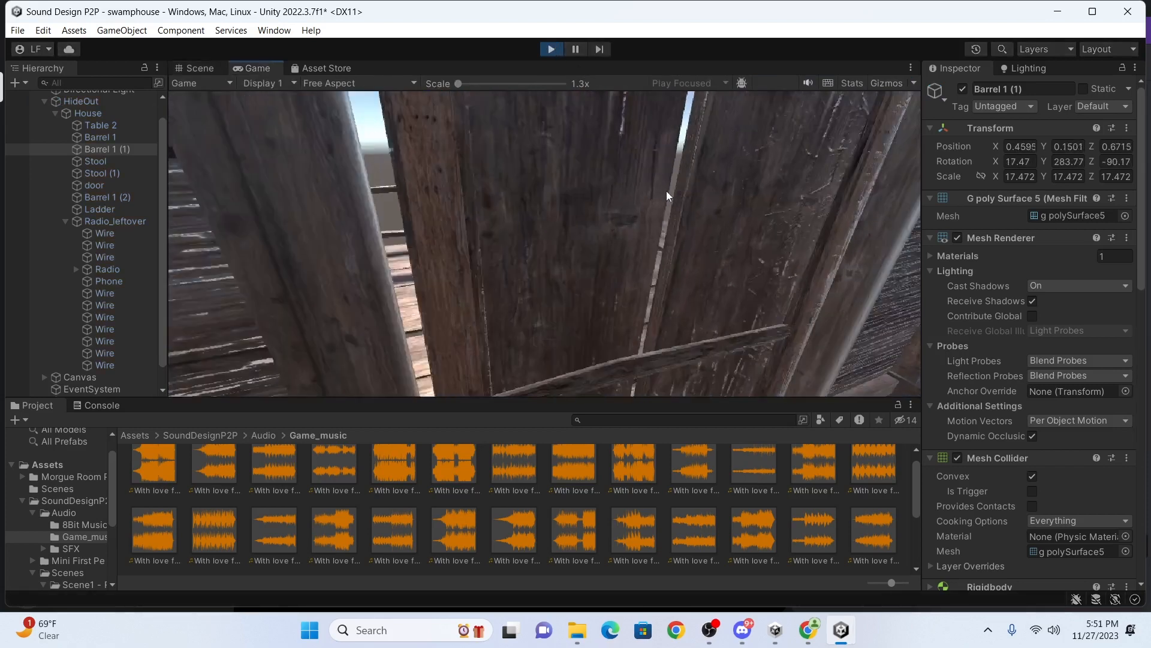
{"action": "key", "text": "w"}
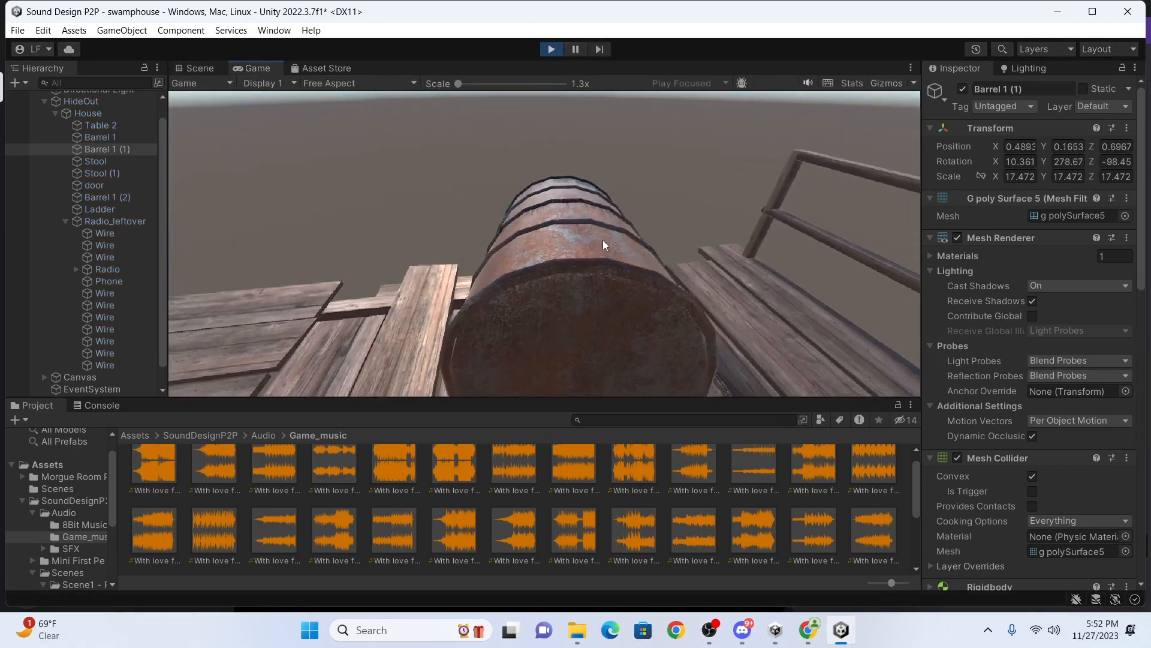
{"action": "key", "text": "w"}
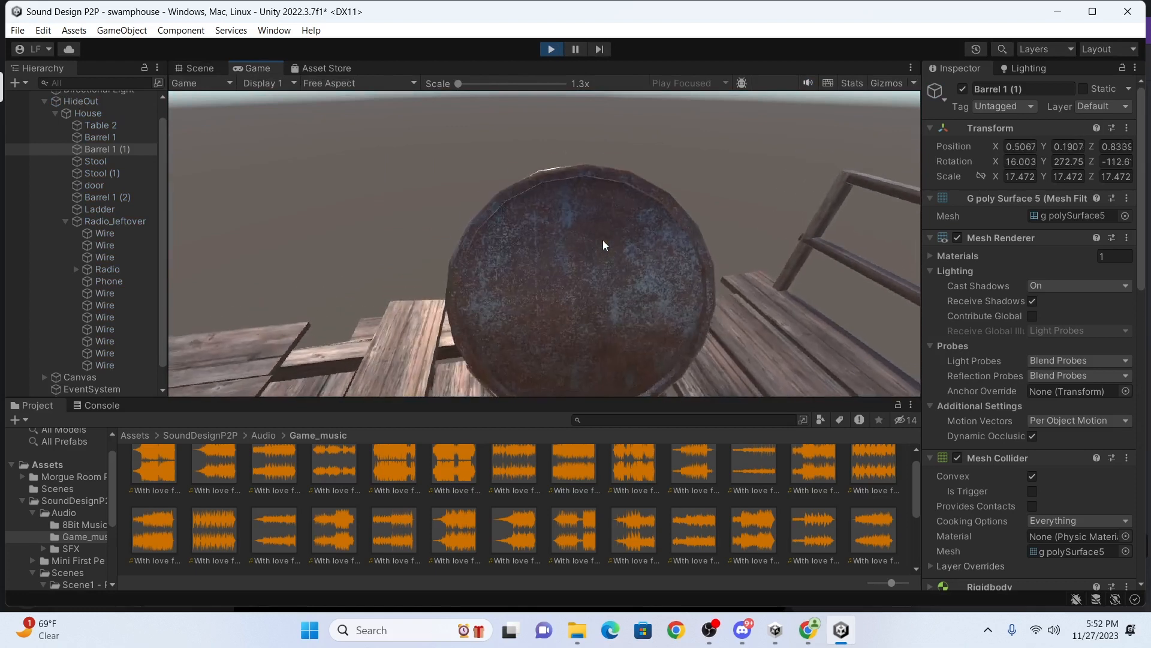
{"action": "key", "text": "w"}
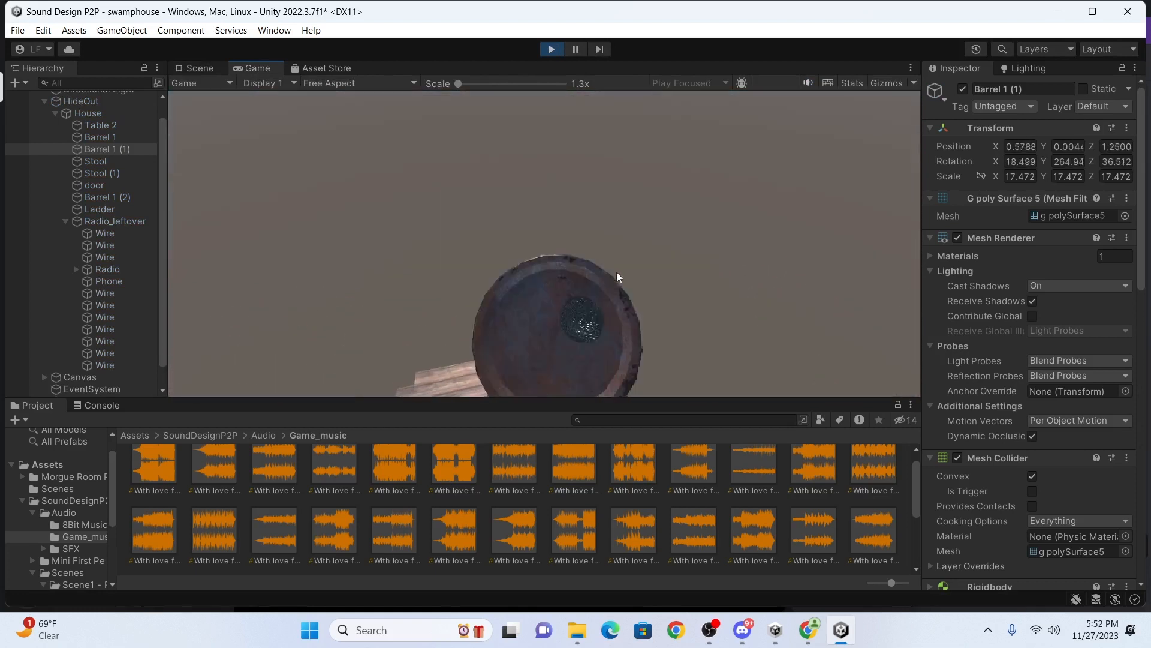
{"action": "key", "text": "w"}
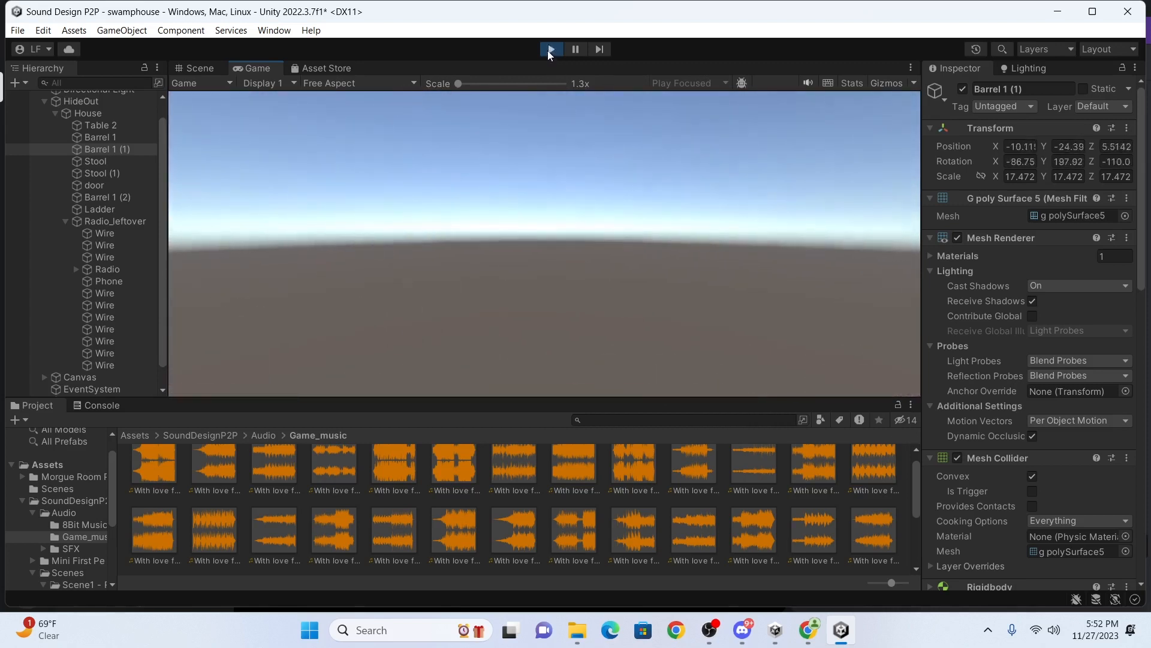
{"action": "left_click", "coordinate": [547, 50]}
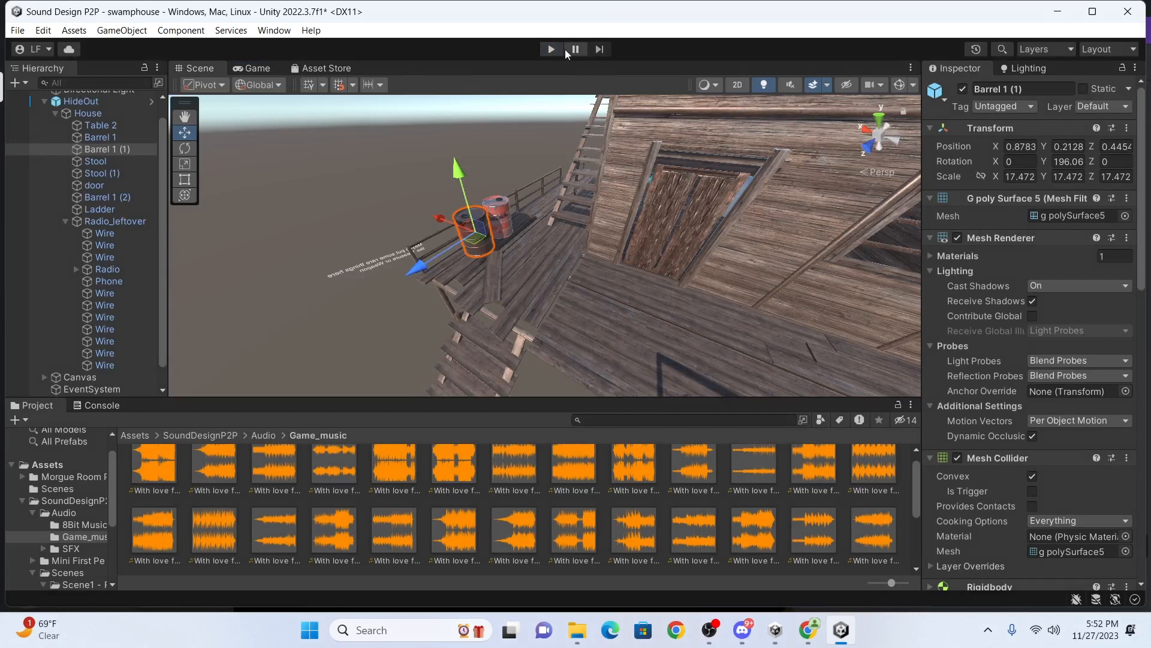
Set the barrel's Doppler Level to 2.18 and Spread to 52 in its 3D Sound Settings.
{"action": "scroll", "coordinate": [1102, 405], "scroll_direction": "down", "scroll_amount": 10}
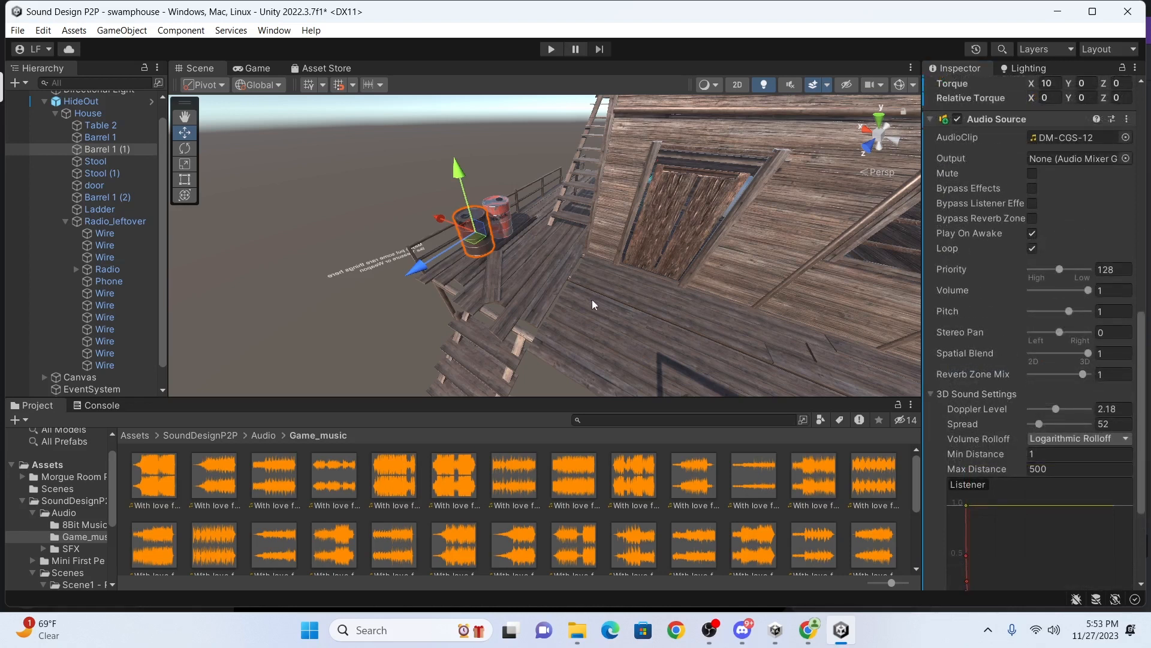
{"action": "middle_click_drag", "start_coordinate": [720, 263], "coordinate": [596, 293]}
{"action": "scroll", "coordinate": [656, 318], "scroll_direction": "up", "scroll_amount": 6}
{"action": "scroll", "coordinate": [665, 314], "scroll_direction": "up", "scroll_amount": 3}
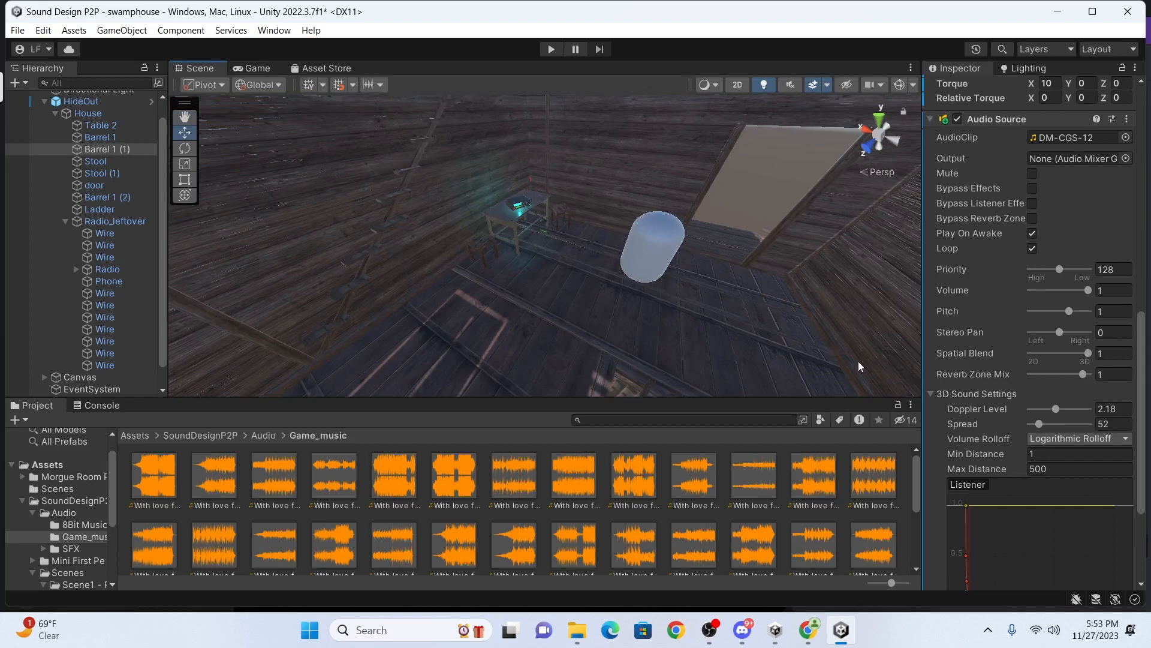
Collapse the barrel's 3D Sound Settings and add an Audio Reverb Zone component to the barrel.
{"action": "left_click", "coordinate": [931, 394]}
{"action": "left_click", "coordinate": [1014, 560]}
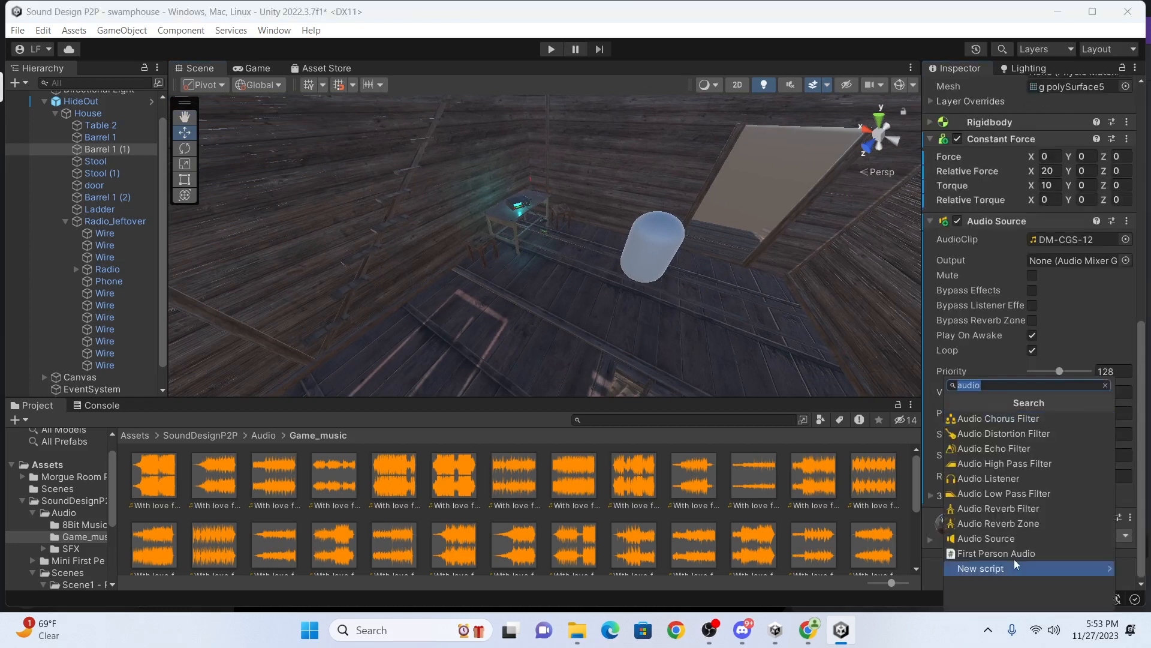
{"action": "left_click", "coordinate": [1043, 523]}
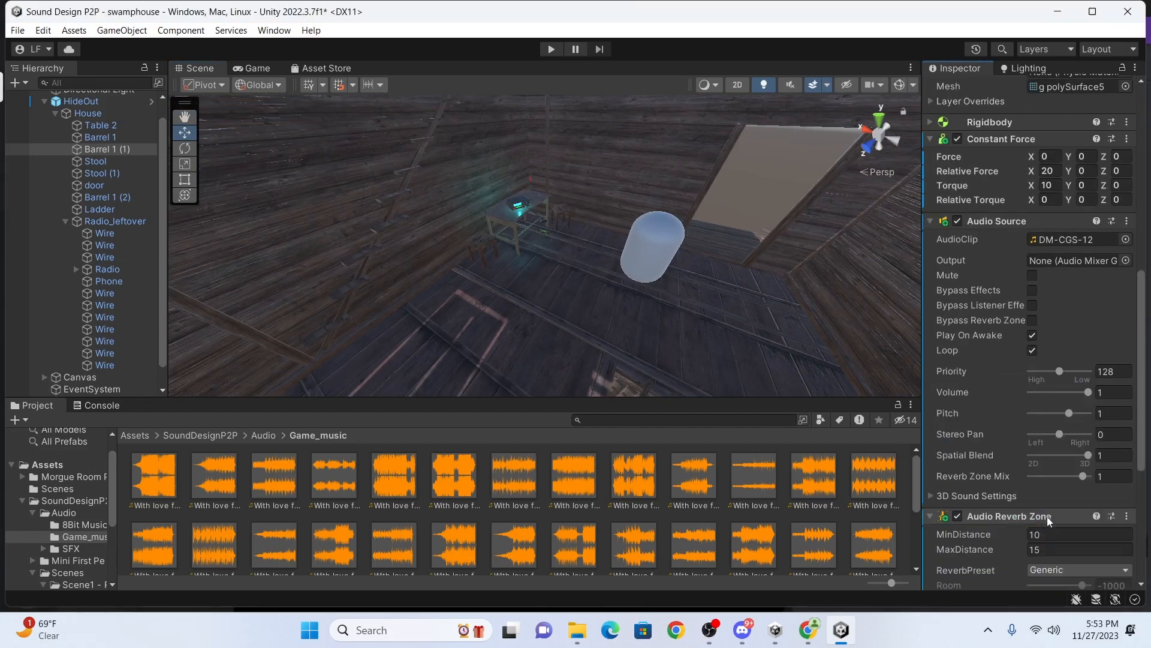
{"action": "scroll", "coordinate": [1047, 516], "scroll_direction": "down", "scroll_amount": 2}
{"action": "scroll", "coordinate": [1049, 455], "scroll_direction": "down", "scroll_amount": 3}
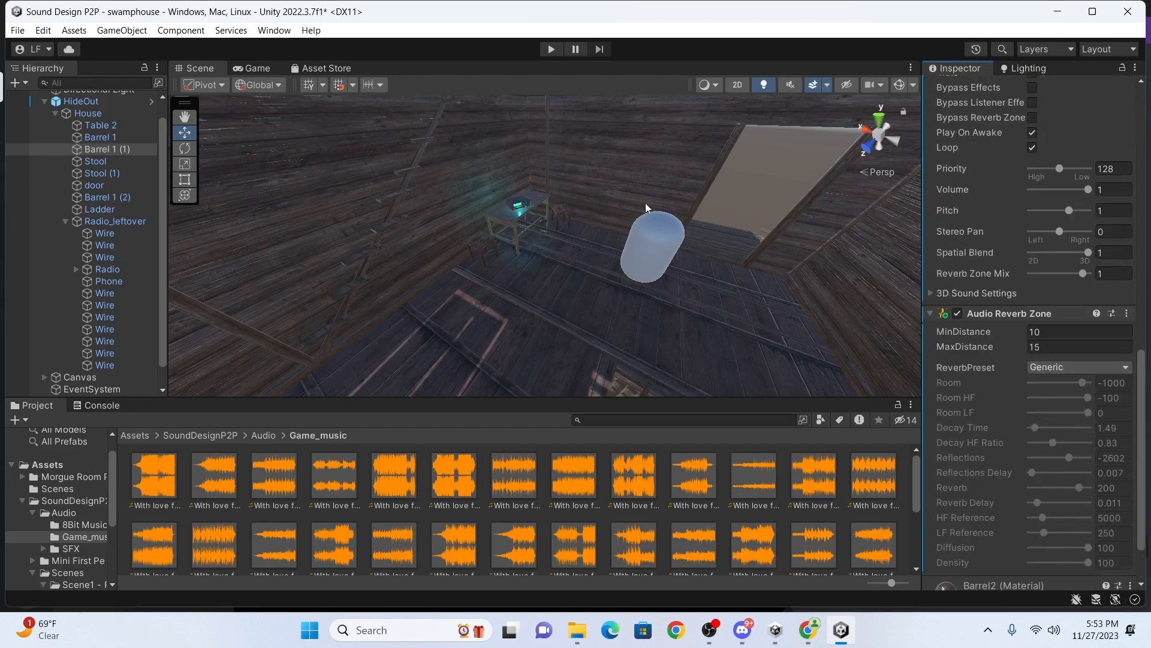
{"action": "mouse_move", "coordinate": [581, 236]}
{"action": "middle_mouse_down"}
{"action": "mouse_move", "coordinate": [552, 251]}
{"action": "mouse_move", "coordinate": [572, 247]}
{"action": "middle_mouse_up"}
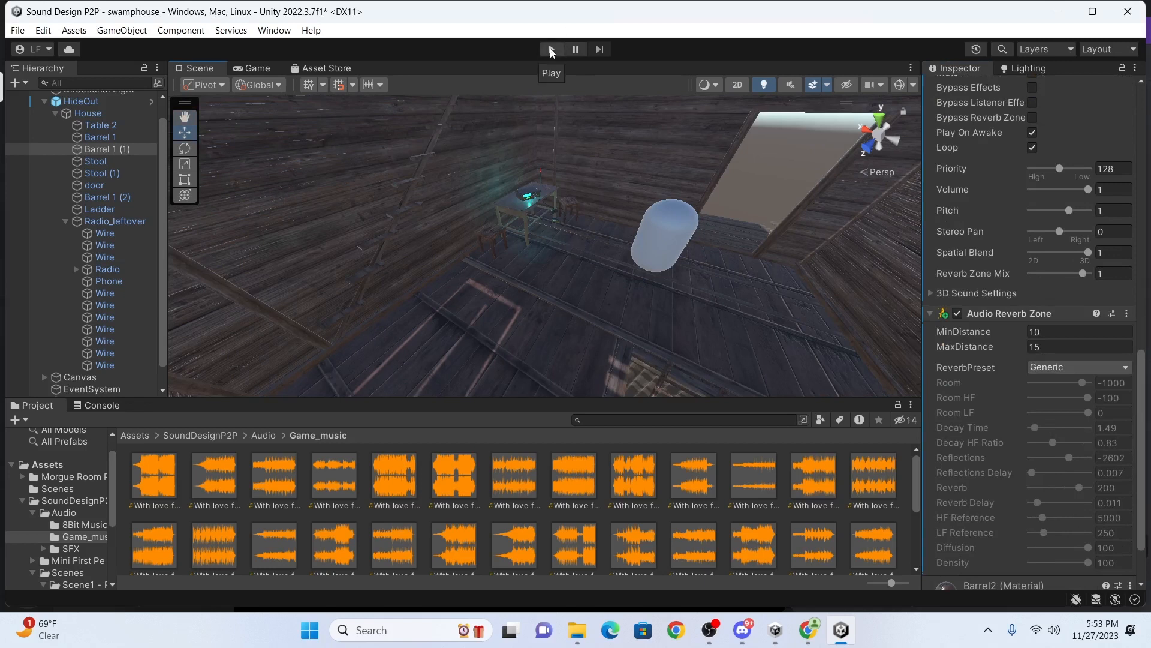
Play-test the scene briefly, pause playback, and examine the barrel's Audio Reverb Zone settings.
{"action": "left_click", "coordinate": [551, 50]}
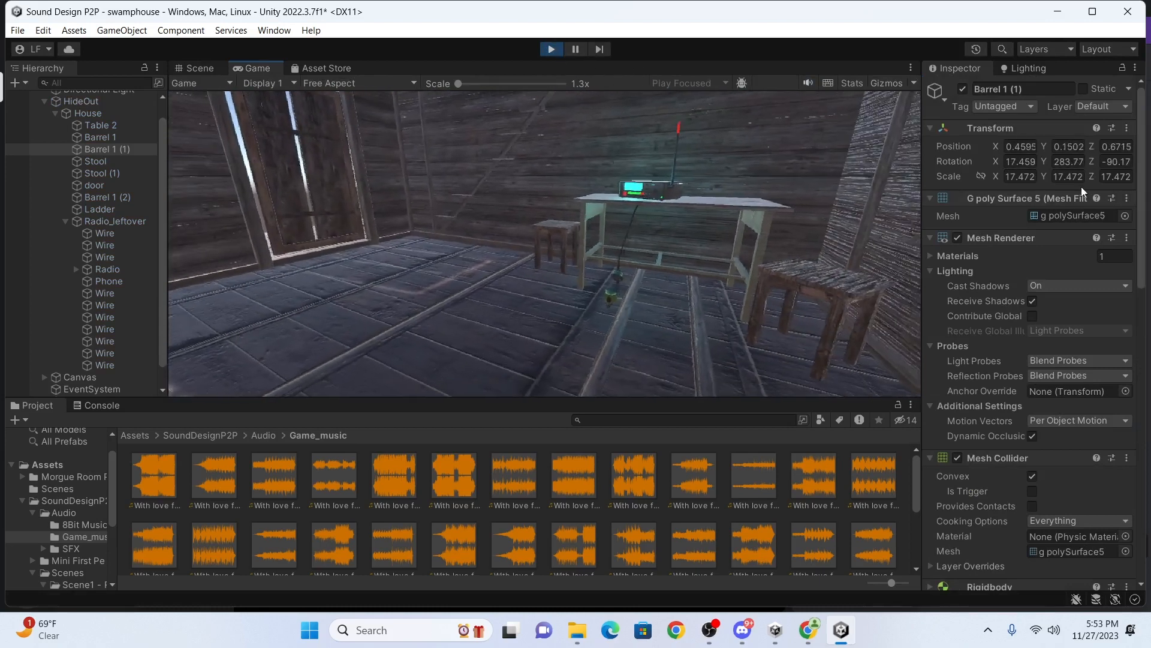
{"action": "left_click", "coordinate": [577, 49]}
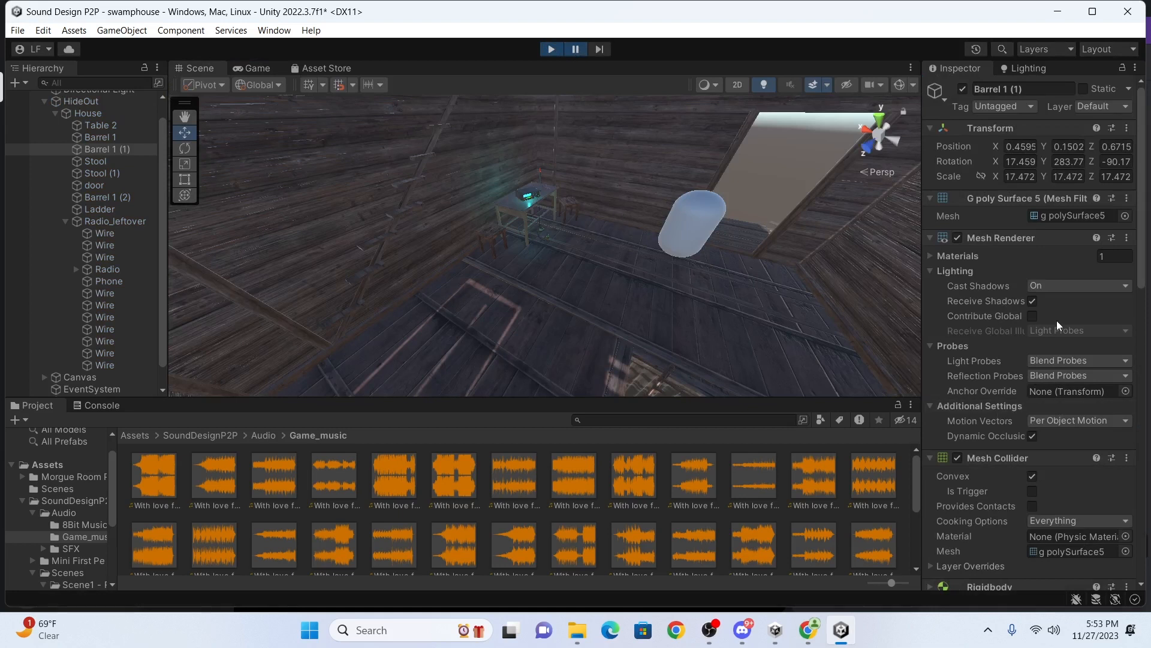
{"action": "mouse_move", "coordinate": [604, 237]}
{"action": "middle_mouse_down"}
{"action": "mouse_move", "coordinate": [650, 211]}
{"action": "mouse_move", "coordinate": [601, 246]}
{"action": "middle_mouse_up"}
{"action": "scroll", "coordinate": [1038, 410], "scroll_direction": "down", "scroll_amount": 15}
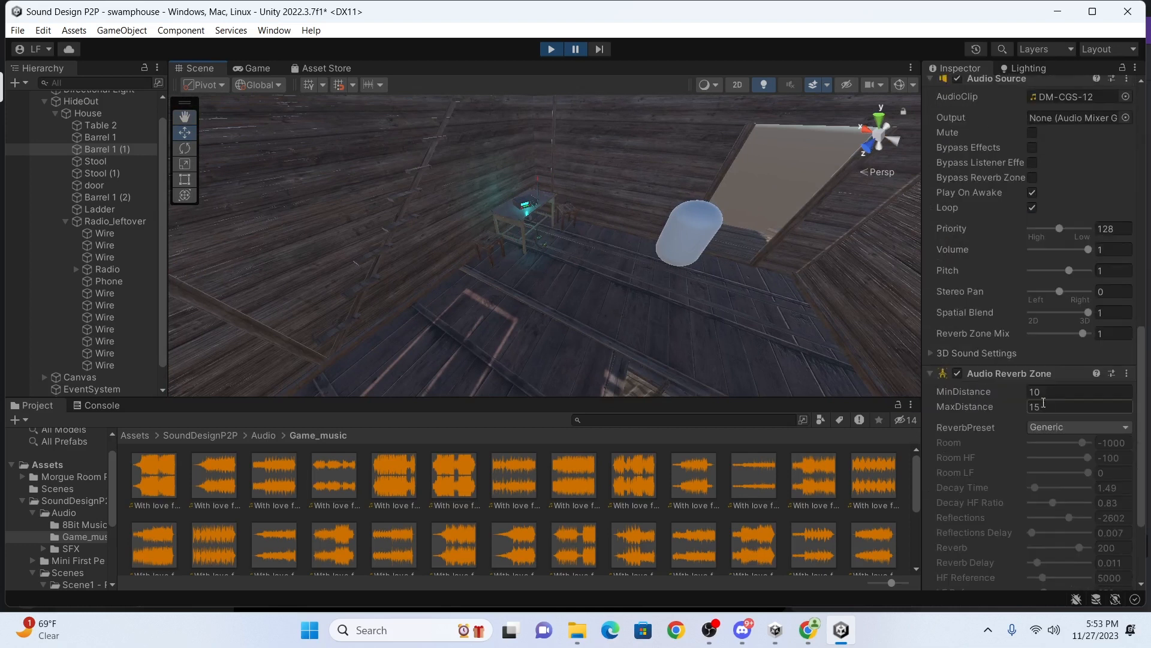
{"action": "scroll", "coordinate": [1049, 407], "scroll_direction": "down", "scroll_amount": 2}
{"action": "left_click", "coordinate": [1076, 299]}
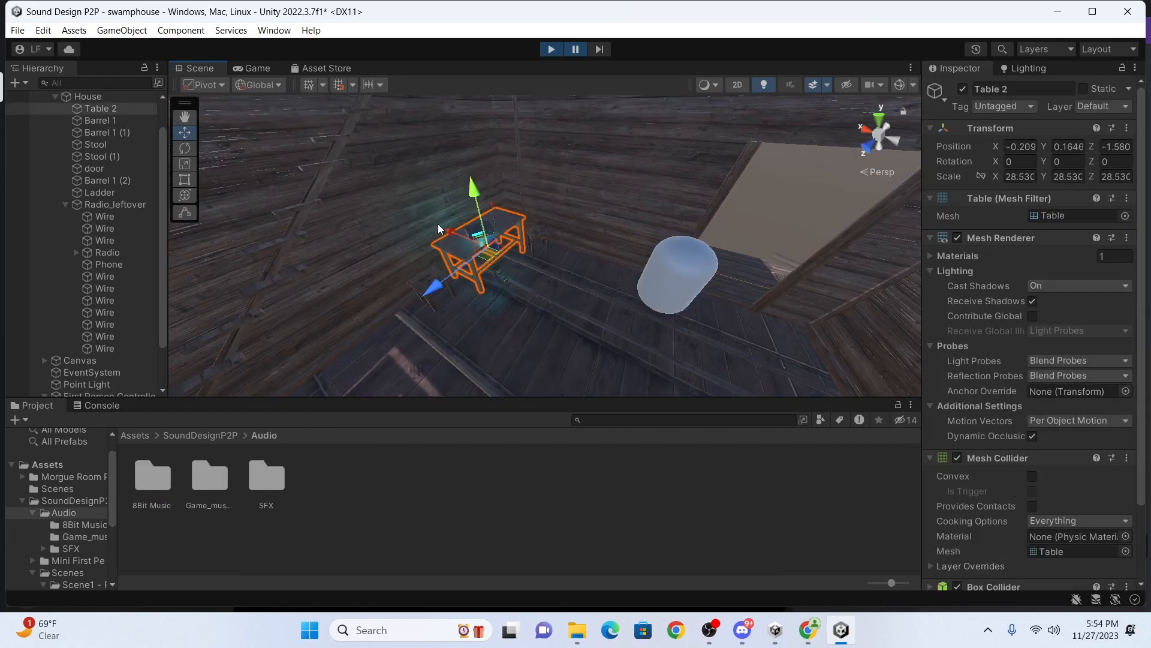
Try moving the radio's Spatial Blend fully to 2D while playback is paused, and stop playback.
{"action": "left_click", "coordinate": [437, 224]}
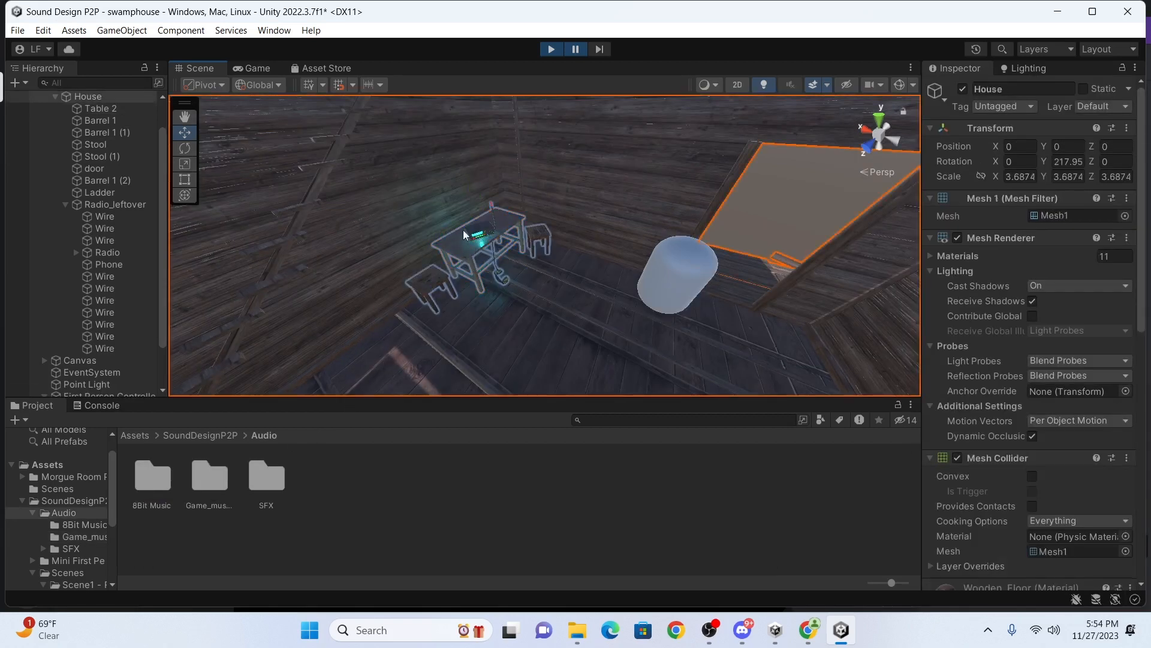
{"action": "scroll", "coordinate": [146, 328], "scroll_direction": "down", "scroll_amount": 3}
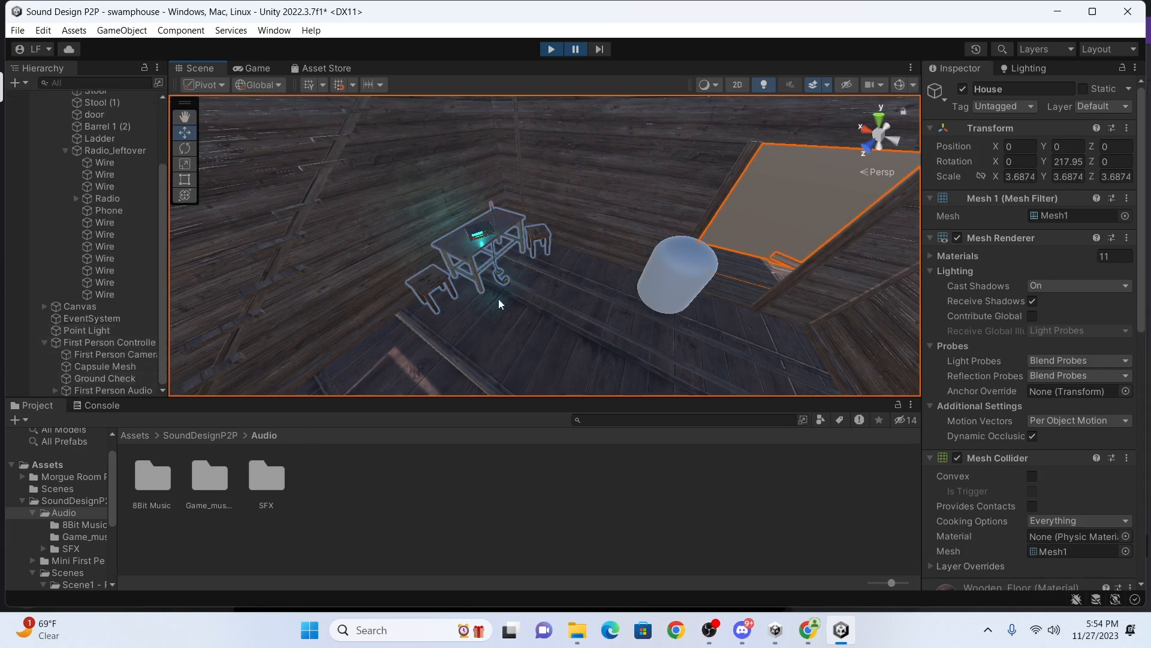
{"action": "left_click", "coordinate": [480, 235]}
{"action": "scroll", "coordinate": [1041, 448], "scroll_direction": "down", "scroll_amount": 5}
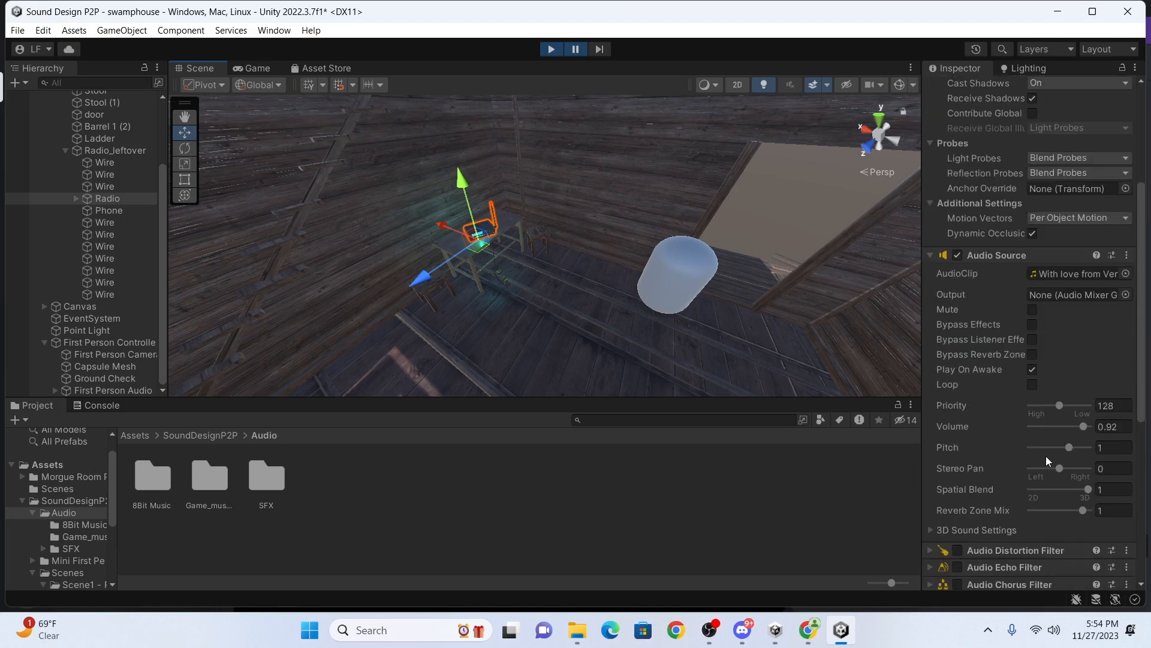
{"action": "left_click_drag", "start_coordinate": [1088, 488], "coordinate": [1026, 491]}
{"action": "left_click", "coordinate": [552, 49]}
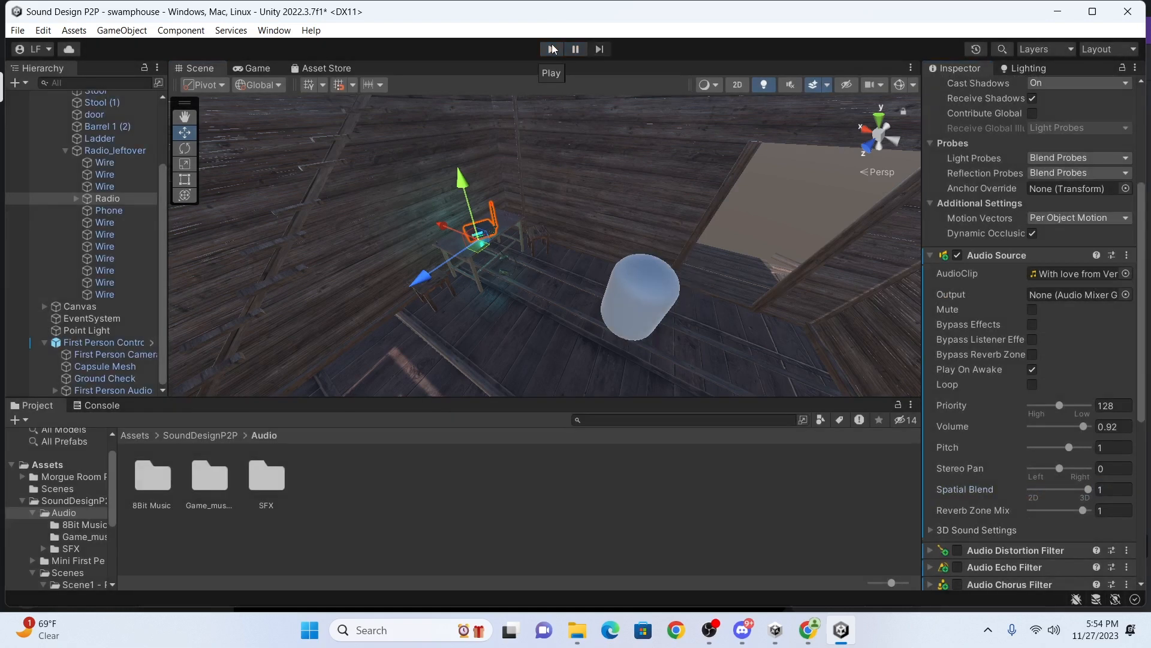
Play the scene again, pause it, and select the radio on the table to view its Audio Source.
{"action": "left_click", "coordinate": [552, 49]}
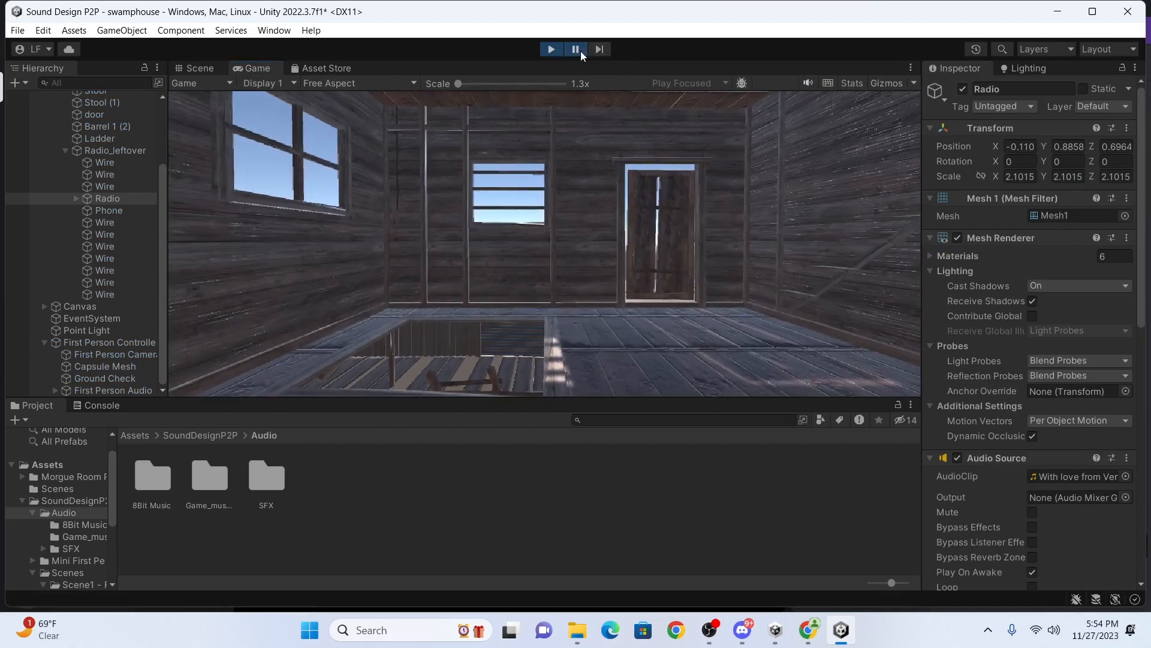
{"action": "left_click", "coordinate": [580, 50]}
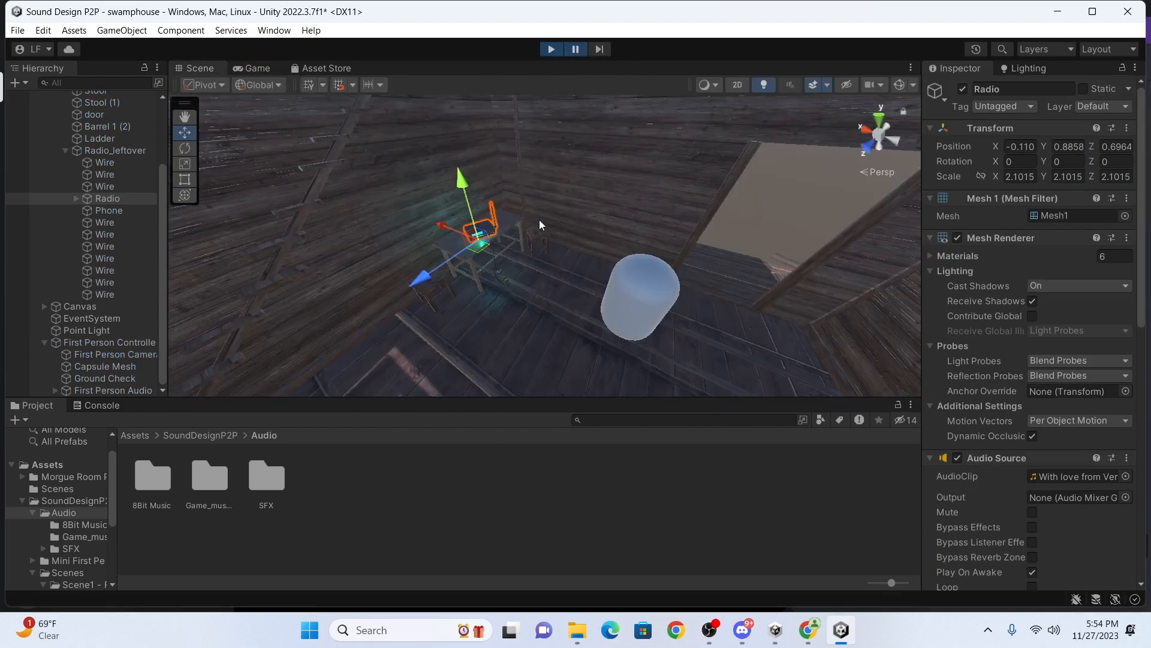
{"action": "left_click", "coordinate": [499, 269]}
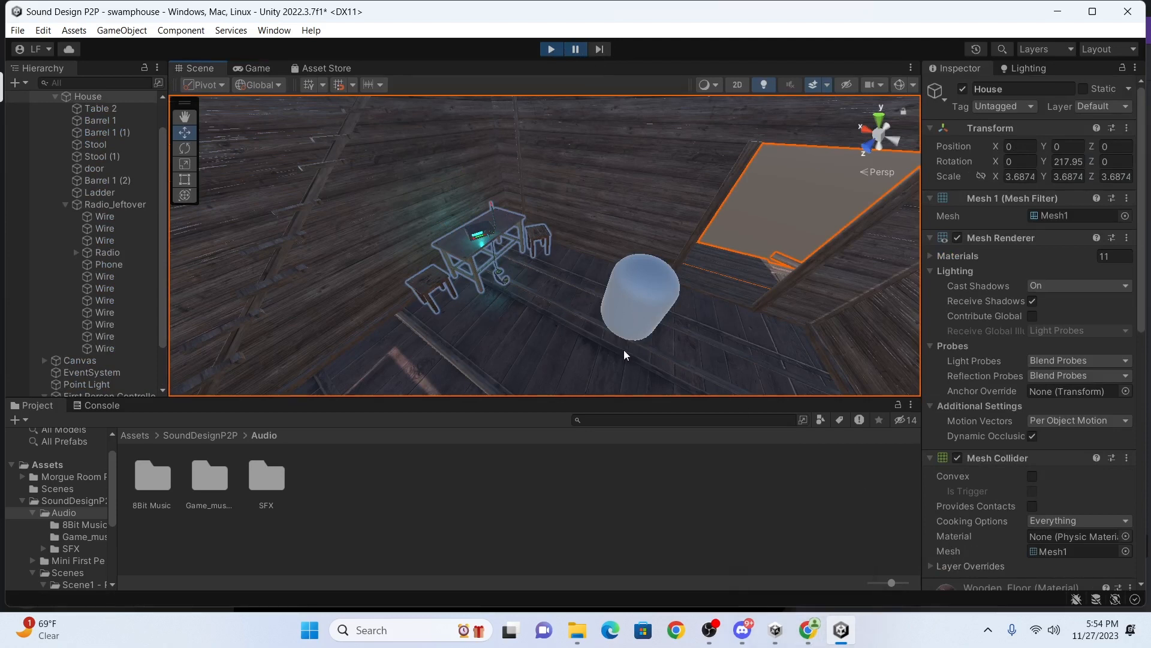
{"action": "left_click", "coordinate": [482, 231]}
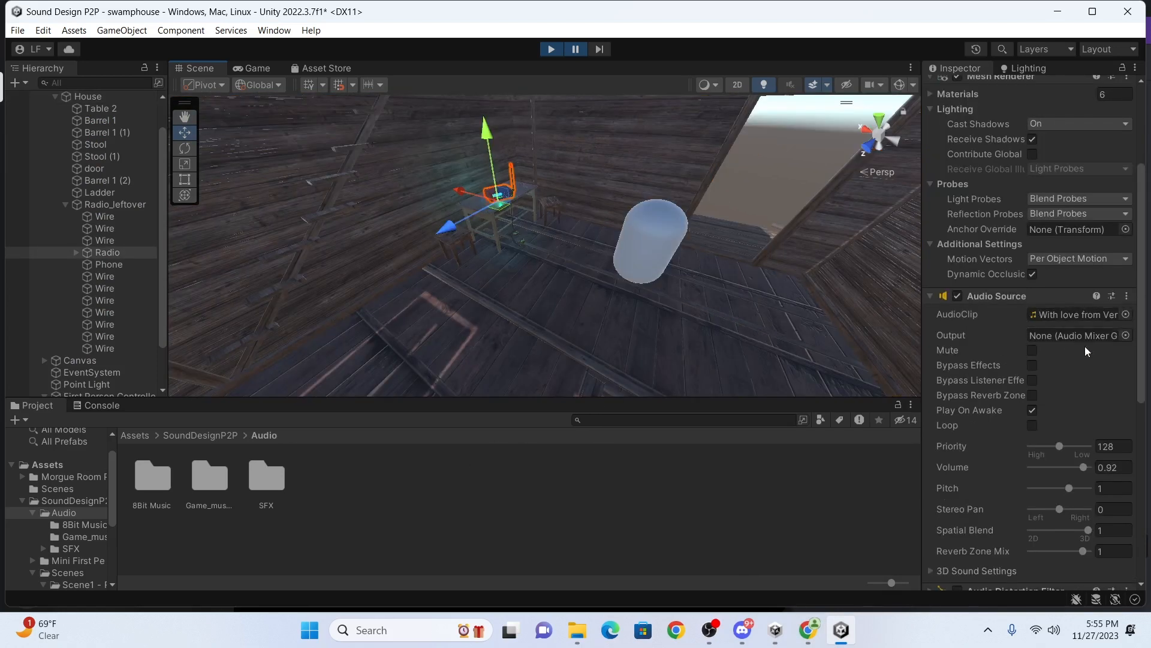
Create an Audio Mixer named Radioroommixer in the SoundDesignP2P Audio folder.
{"action": "left_click", "coordinate": [76, 513]}
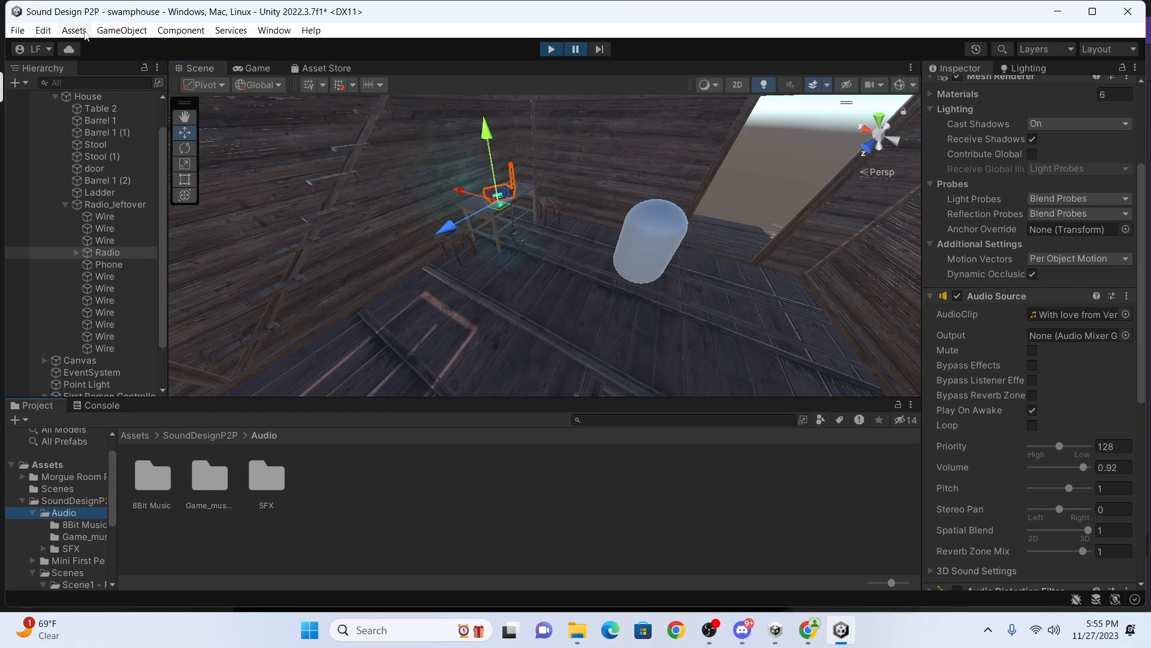
{"action": "right_click", "coordinate": [334, 499]}
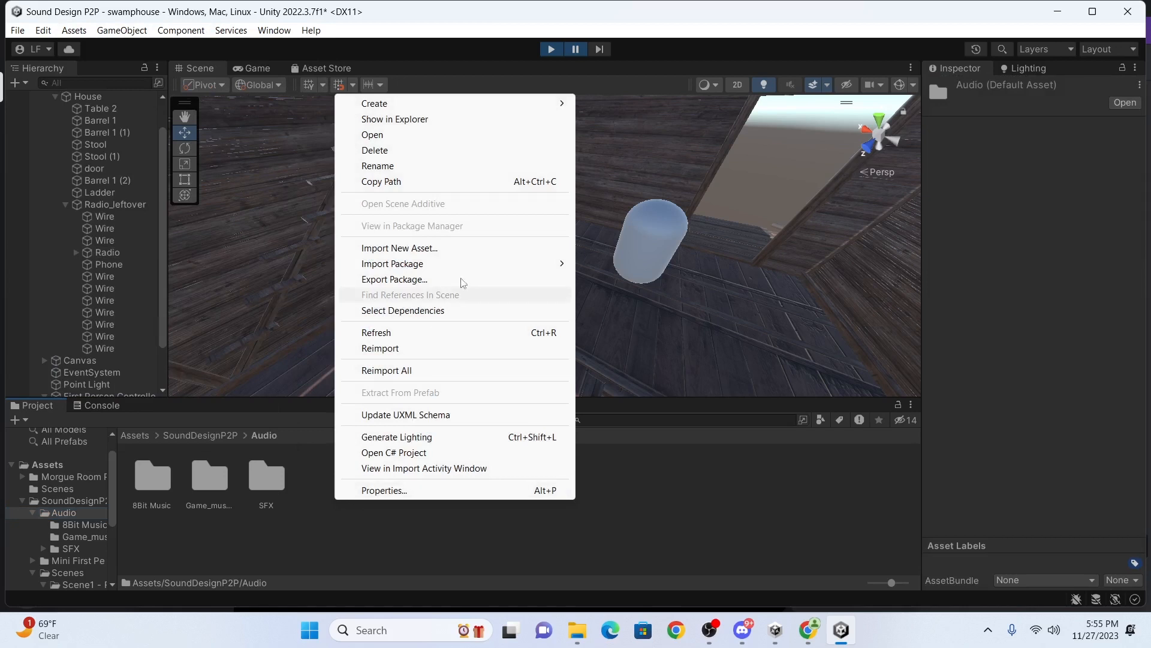
{"action": "mouse_move", "coordinate": [530, 108]}
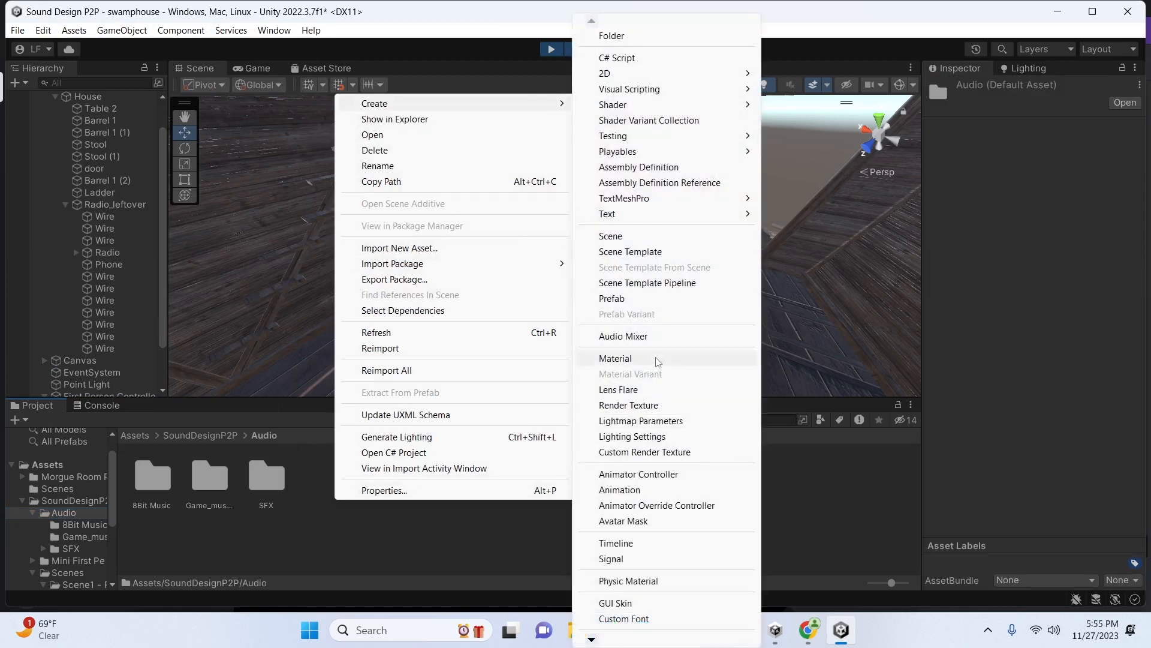
{"action": "left_click", "coordinate": [662, 337]}
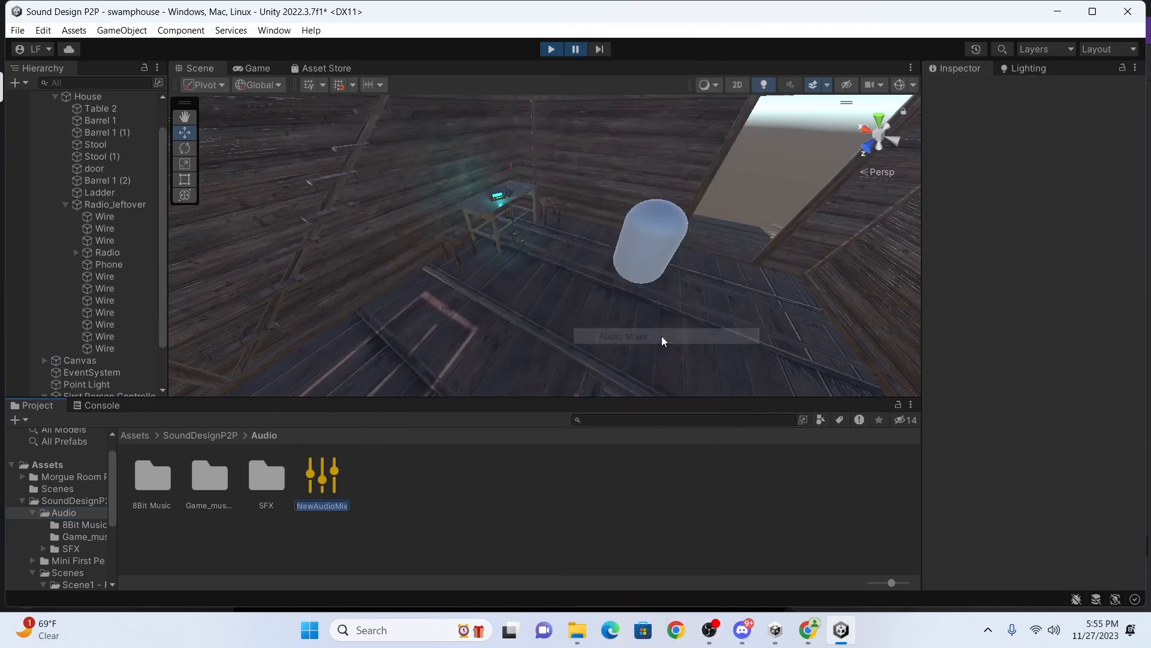
{"action": "type", "text": "Radioroommixer"}
{"action": "key", "text": "Return"}
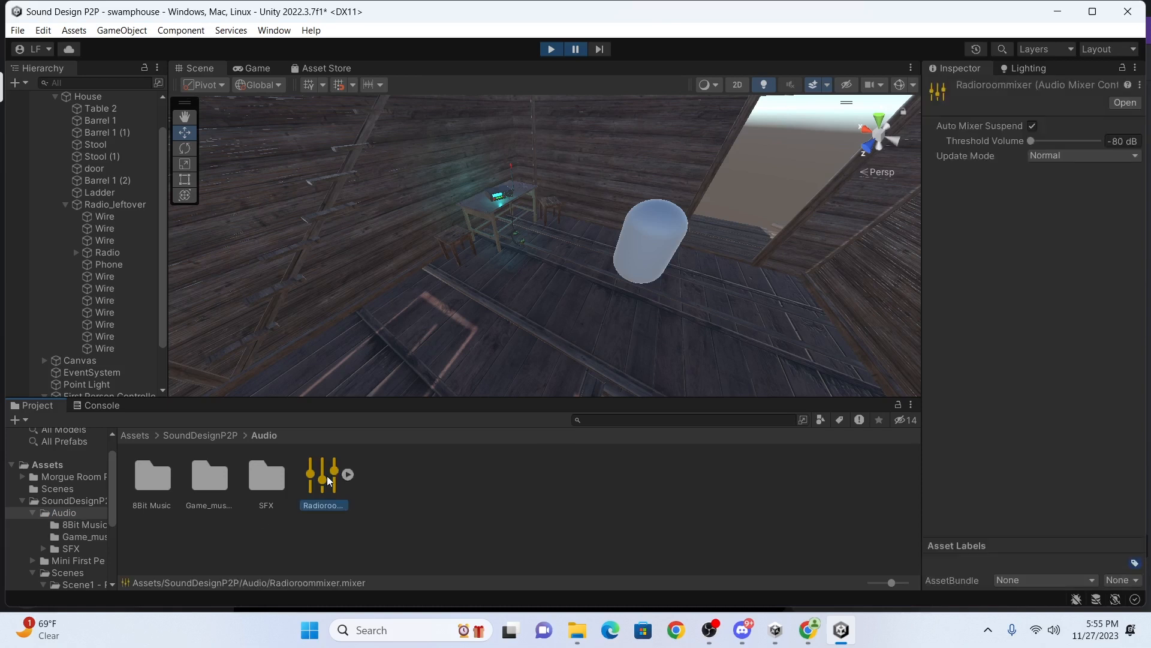
Expand Radioroommixer to inspect its Master group, and go to the SoundDesignP2P folder.
{"action": "left_click", "coordinate": [346, 473]}
{"action": "left_click", "coordinate": [382, 474]}
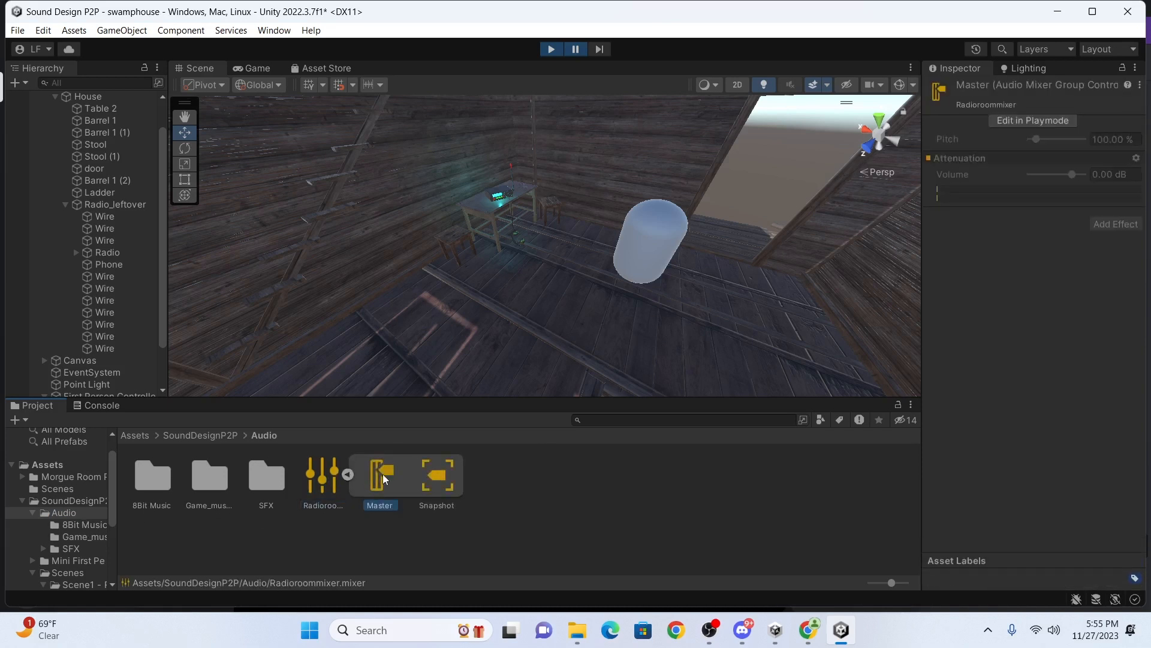
{"action": "left_click", "coordinate": [361, 543]}
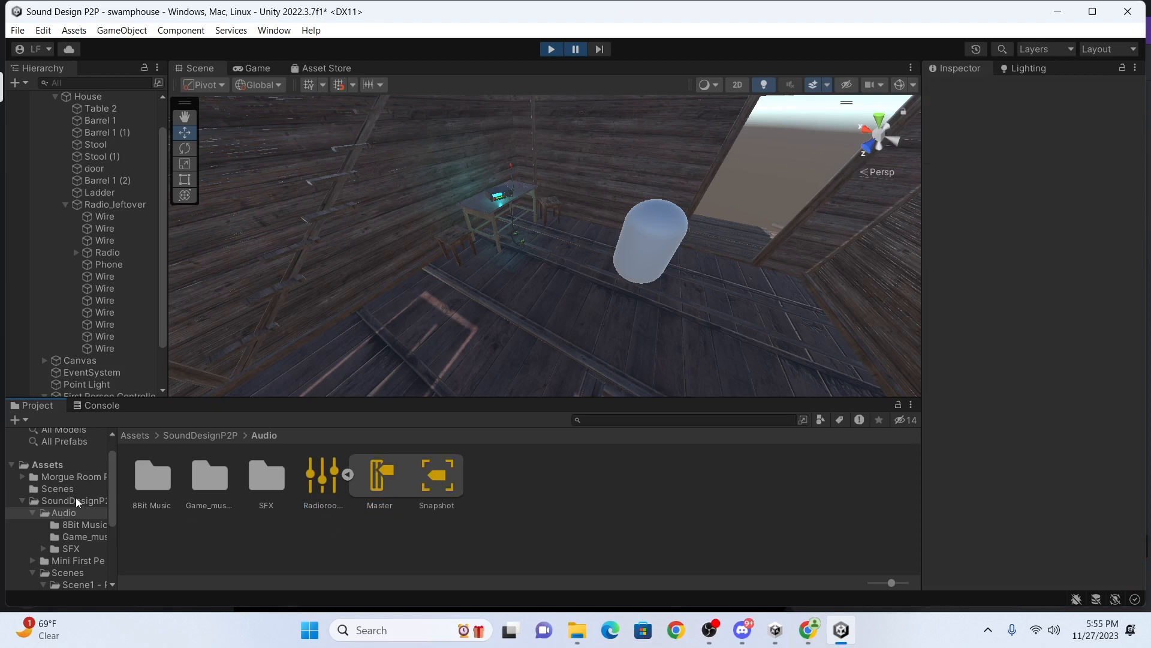
{"action": "scroll", "coordinate": [114, 330], "scroll_direction": "down", "scroll_amount": 3}
{"action": "scroll", "coordinate": [122, 322], "scroll_direction": "up", "scroll_amount": 4}
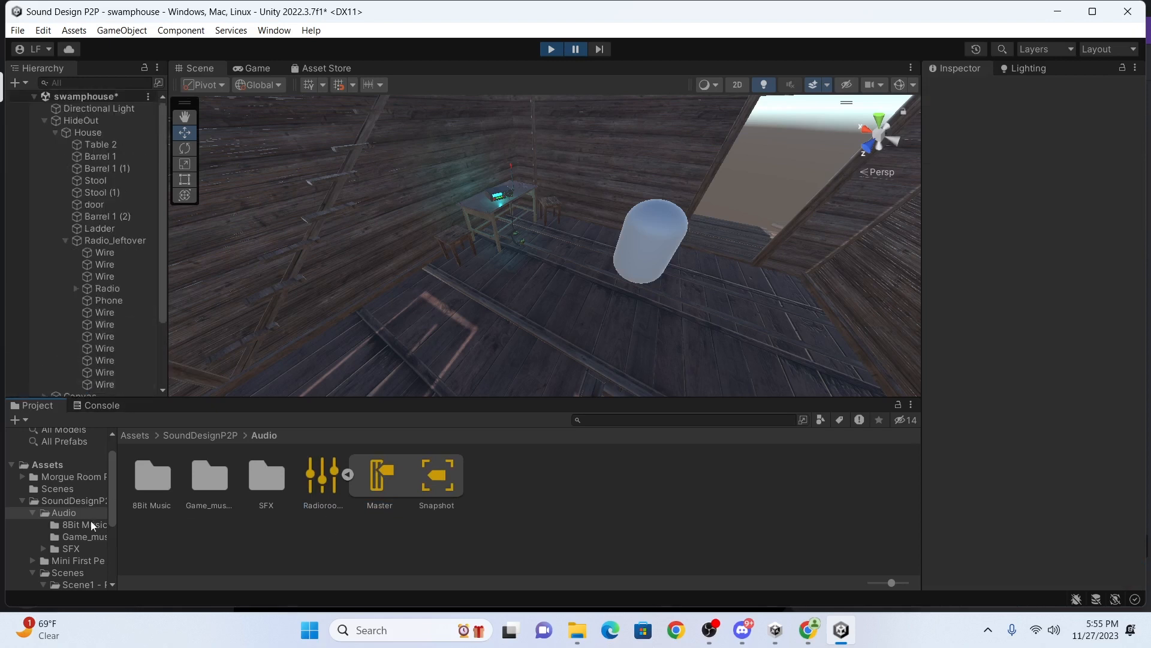
{"action": "left_click", "coordinate": [81, 500]}
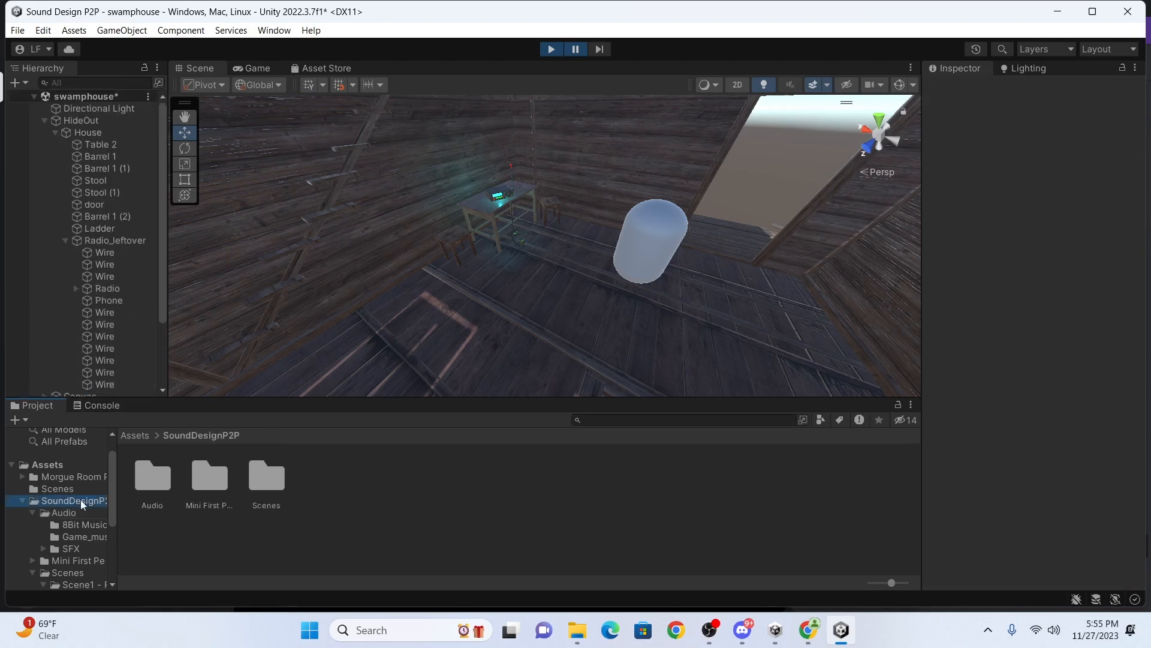
Select the radio on the table and open the mixer group choice for its Audio Source Output.
{"action": "left_click", "coordinate": [501, 195]}
{"action": "scroll", "coordinate": [1063, 384], "scroll_direction": "down", "scroll_amount": 4}
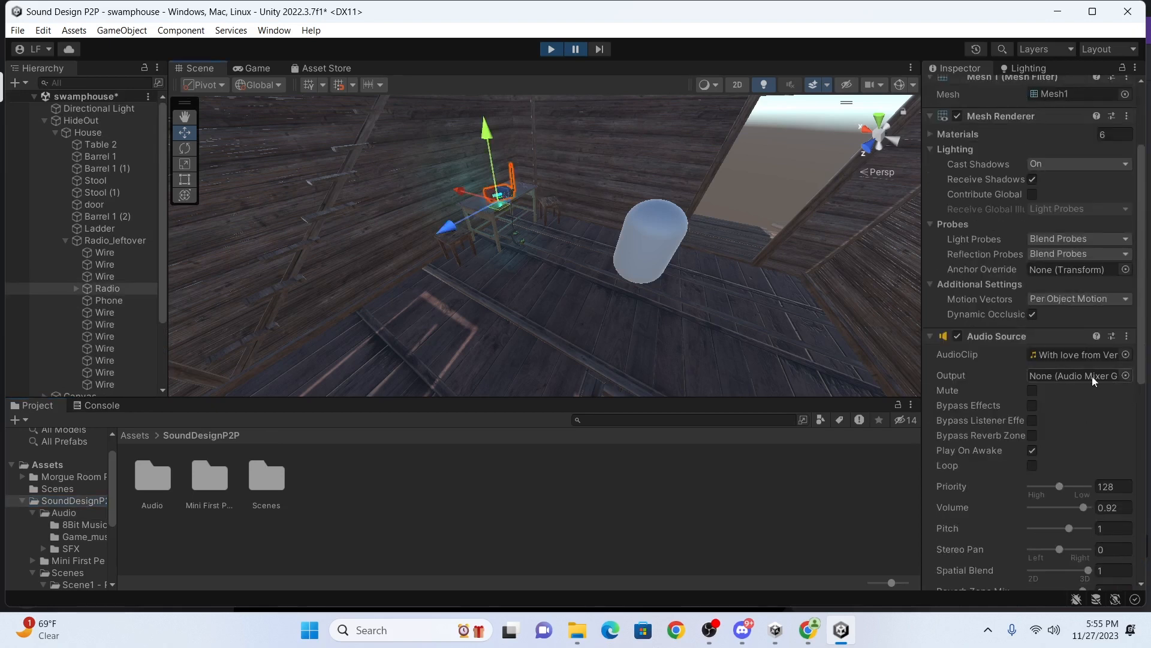
{"action": "left_click", "coordinate": [1122, 375]}
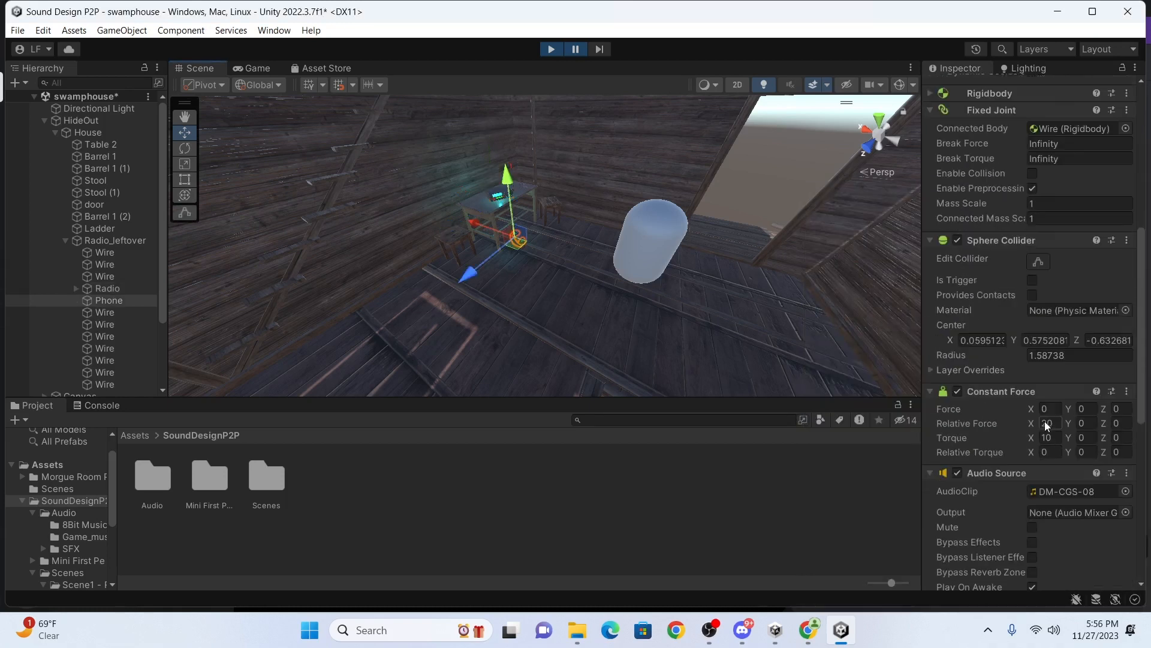
Route the phone's Audio Source Output to the Master group of Radioroommixer.
{"action": "scroll", "coordinate": [1045, 419], "scroll_direction": "down", "scroll_amount": 6}
{"action": "left_click", "coordinate": [1125, 270]}
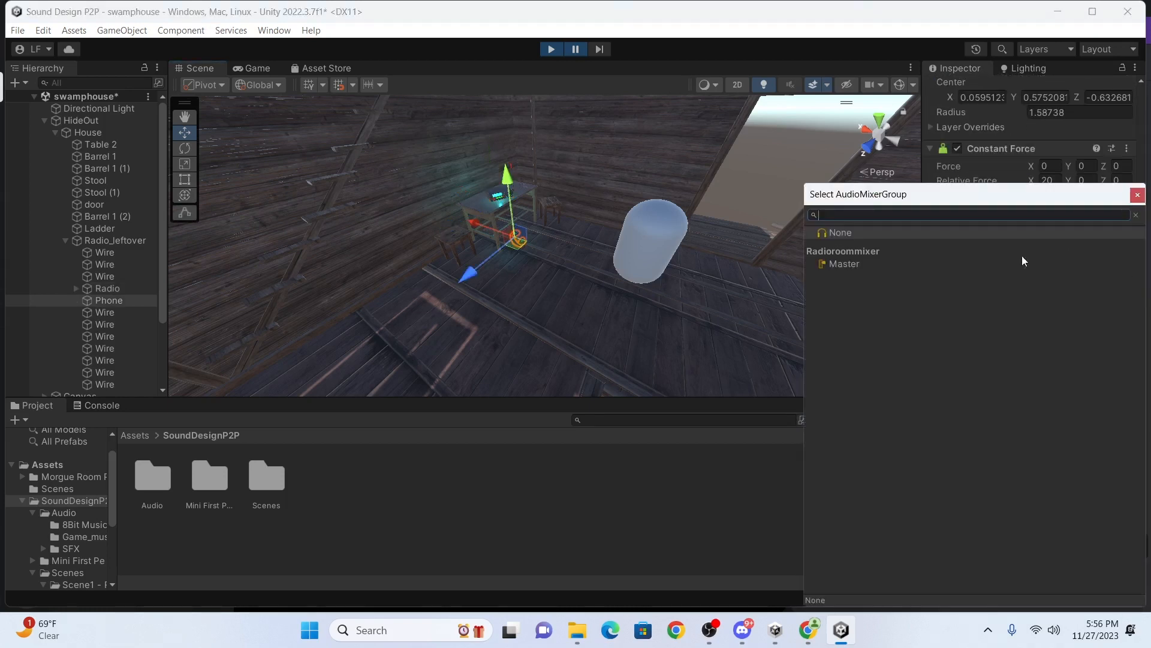
{"action": "left_click", "coordinate": [842, 263]}
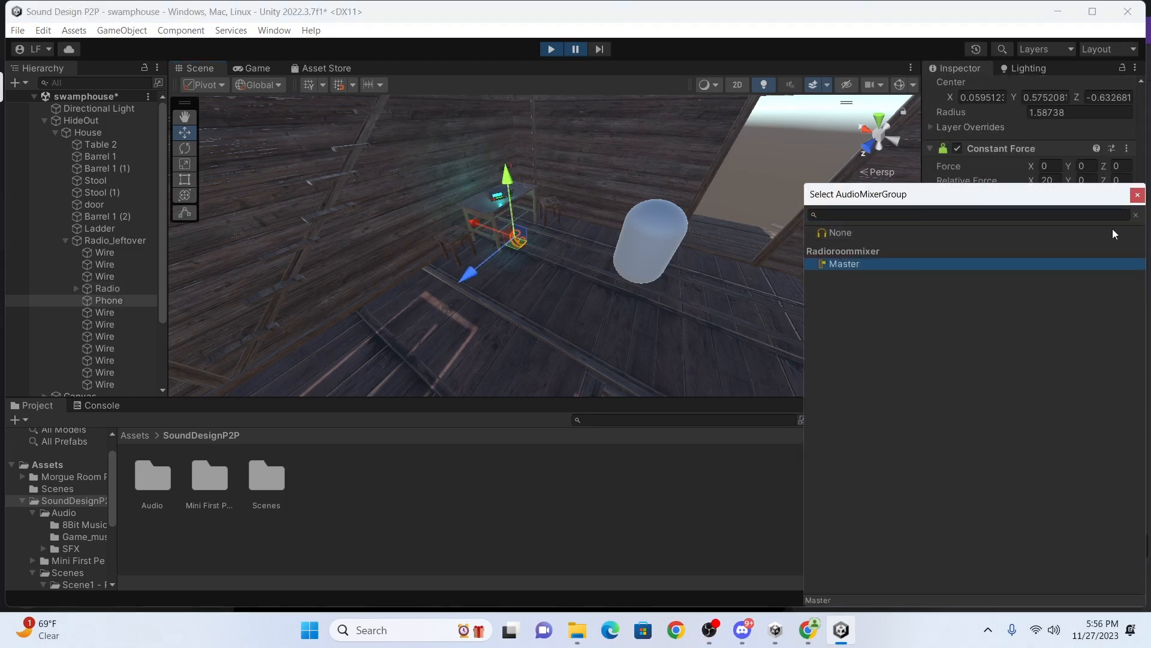
{"action": "left_click", "coordinate": [1137, 195]}
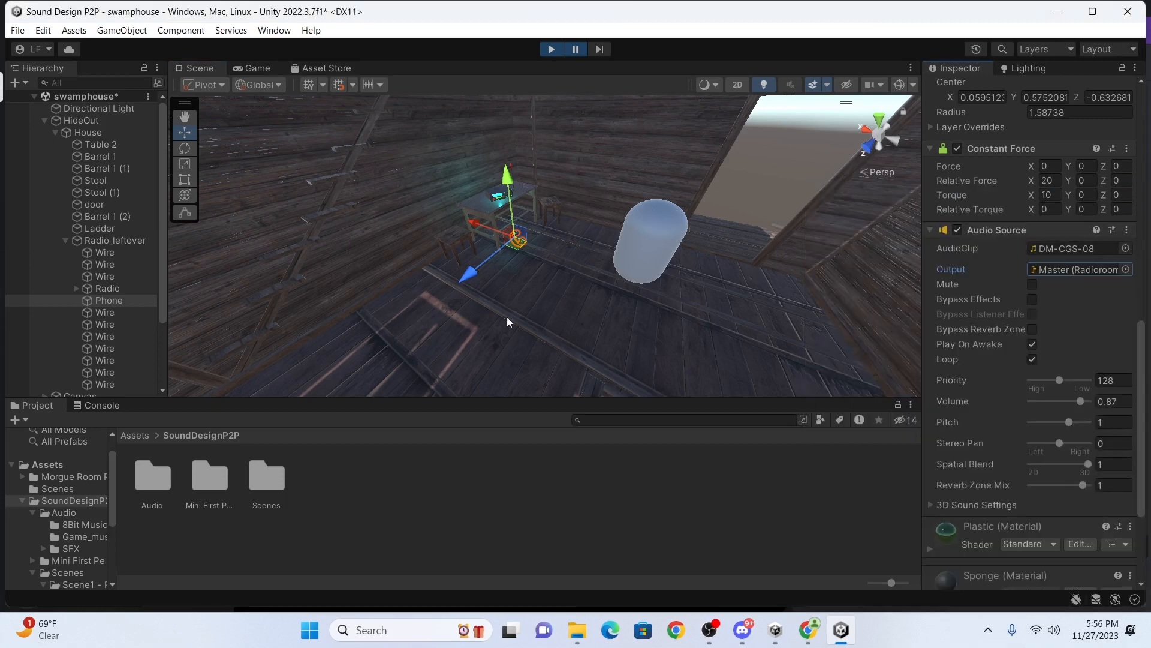
Add an audio source object named Wind to the scene and assign the Ambiance_Cicadas_Loop_Stereo clip to it.
{"action": "middle_click_drag", "start_coordinate": [556, 323], "coordinate": [569, 359]}
{"action": "scroll", "coordinate": [109, 304], "scroll_direction": "down", "scroll_amount": 5}
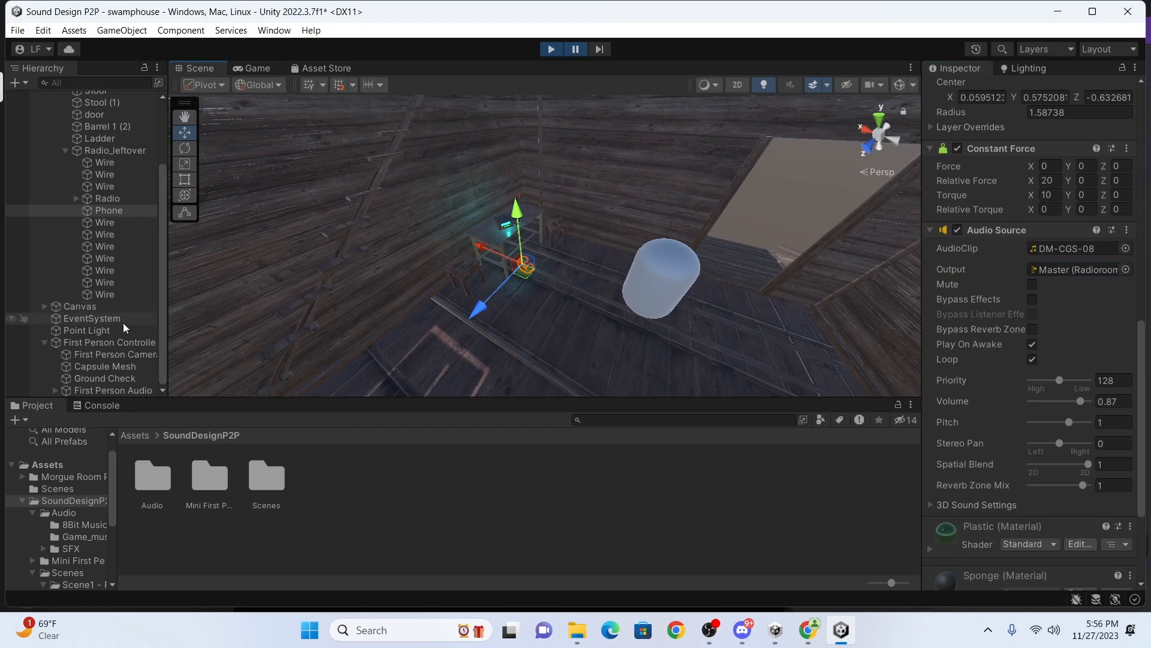
{"action": "left_click", "coordinate": [161, 355]}
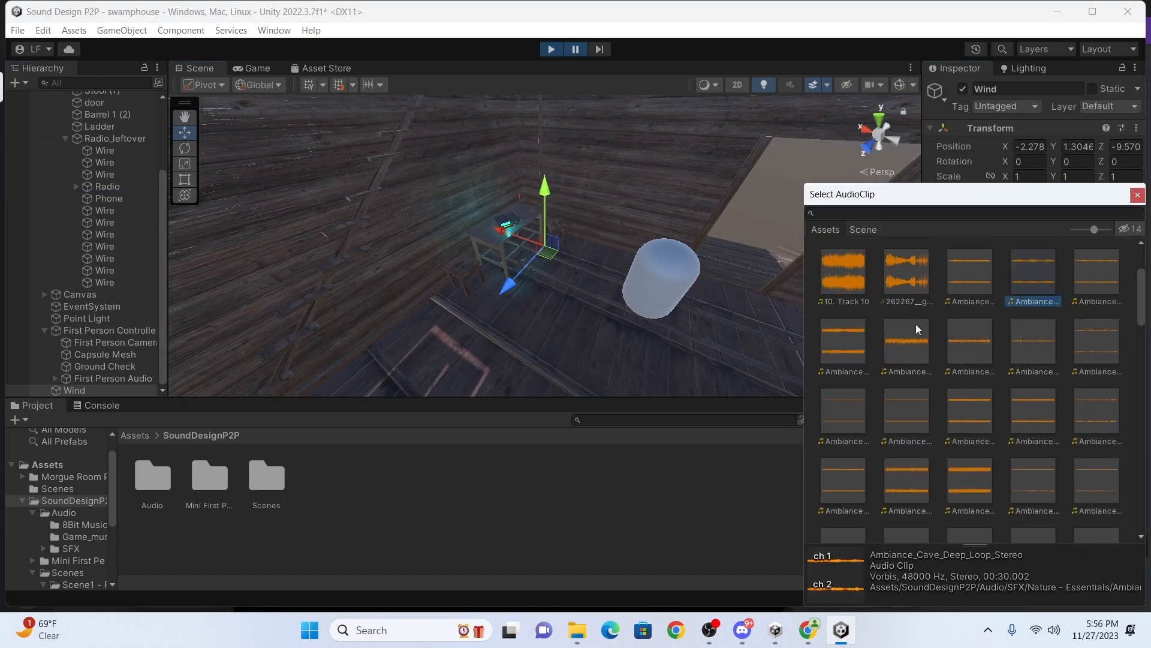
{"action": "left_click", "coordinate": [833, 351]}
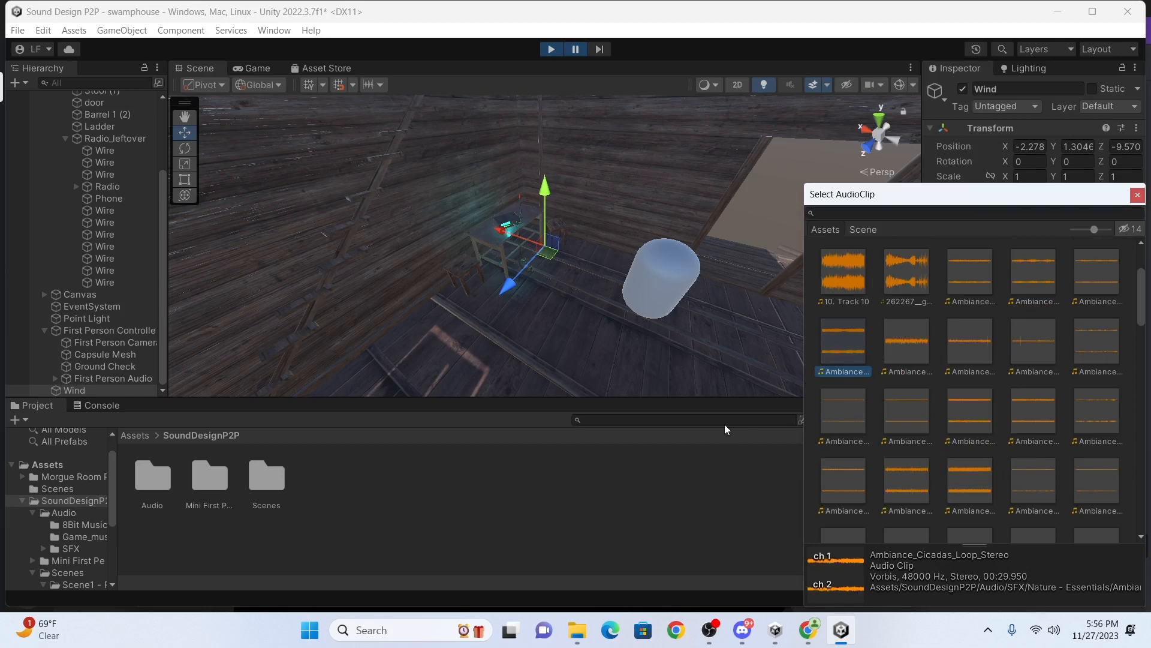
{"action": "double_click", "coordinate": [842, 339]}
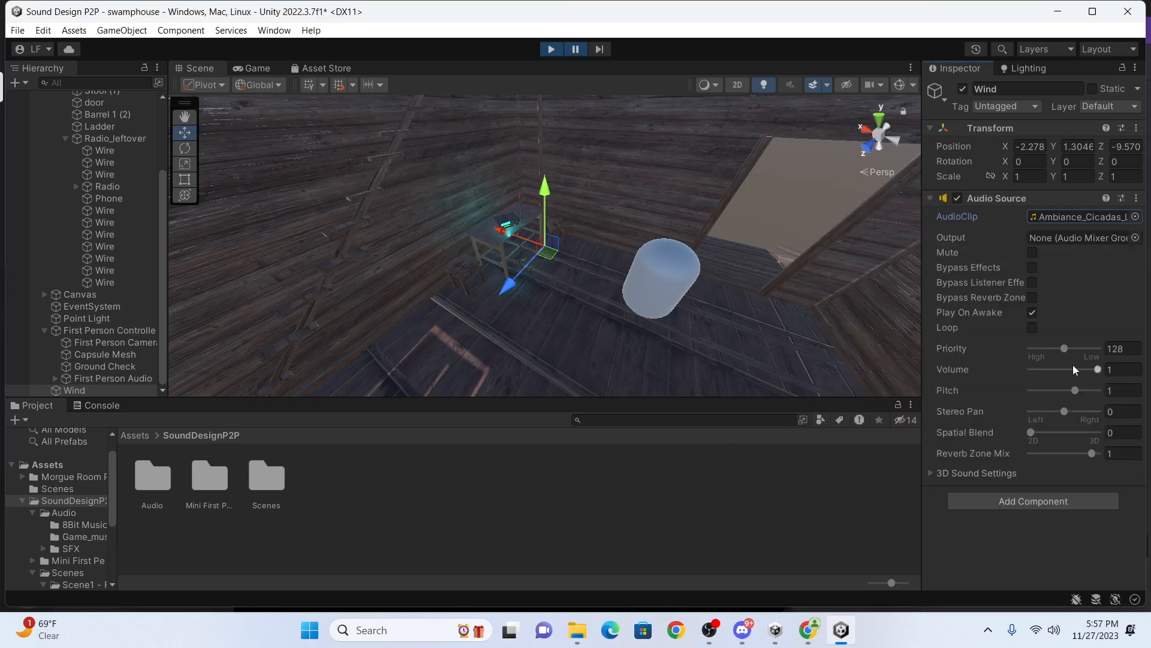
Route the Wind Audio Source's Output to the Radioroommixer Master group and enable Loop.
{"action": "left_click", "coordinate": [1136, 237]}
{"action": "left_click", "coordinate": [870, 264]}
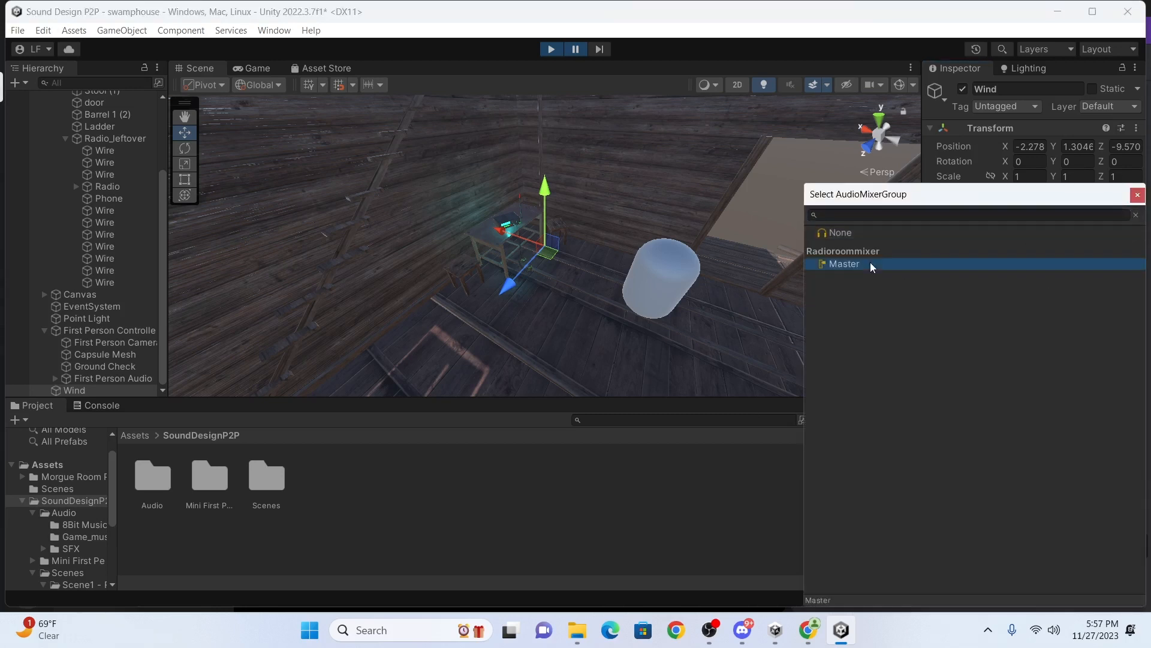
{"action": "double_click", "coordinate": [873, 264]}
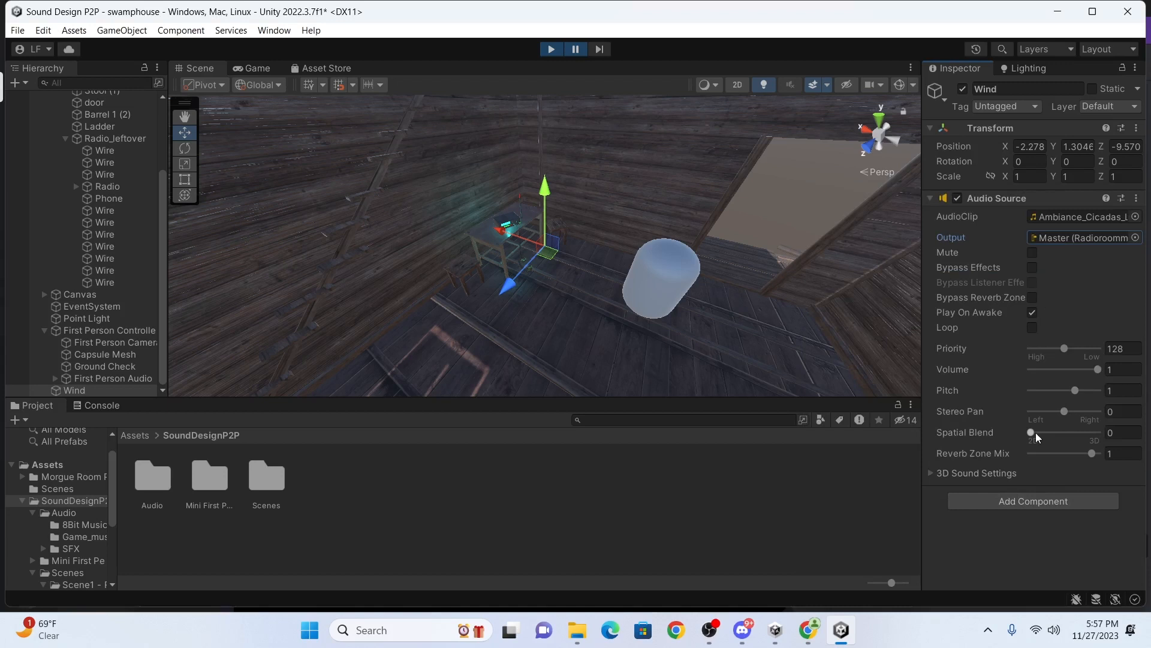
{"action": "left_click", "coordinate": [1032, 328]}
Open Radioroommixer from the Audio folder for editing and select its Master group.
{"action": "left_click", "coordinate": [64, 512]}
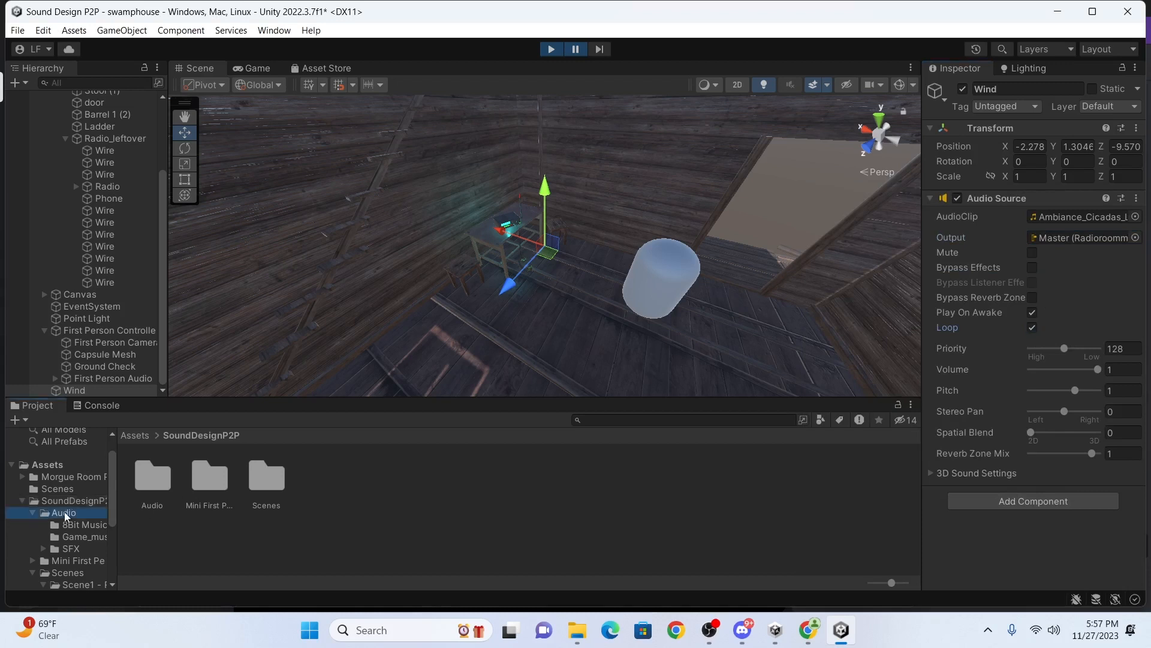
{"action": "double_click", "coordinate": [311, 477]}
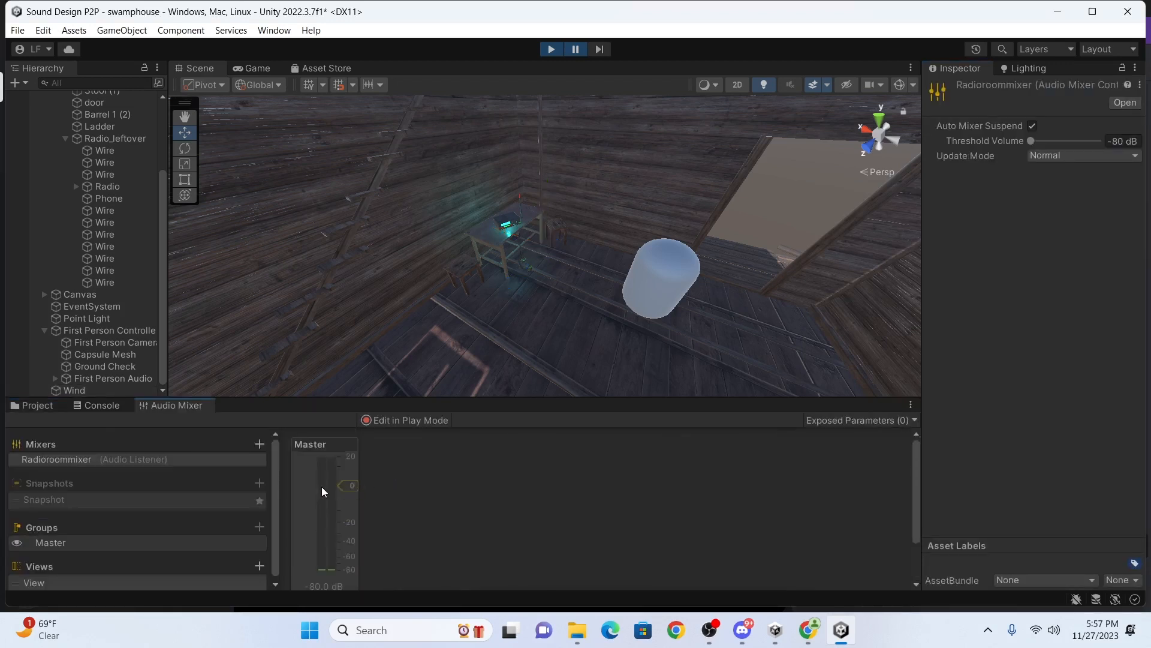
{"action": "left_click", "coordinate": [334, 498]}
{"action": "scroll", "coordinate": [219, 536], "scroll_direction": "down", "scroll_amount": 1}
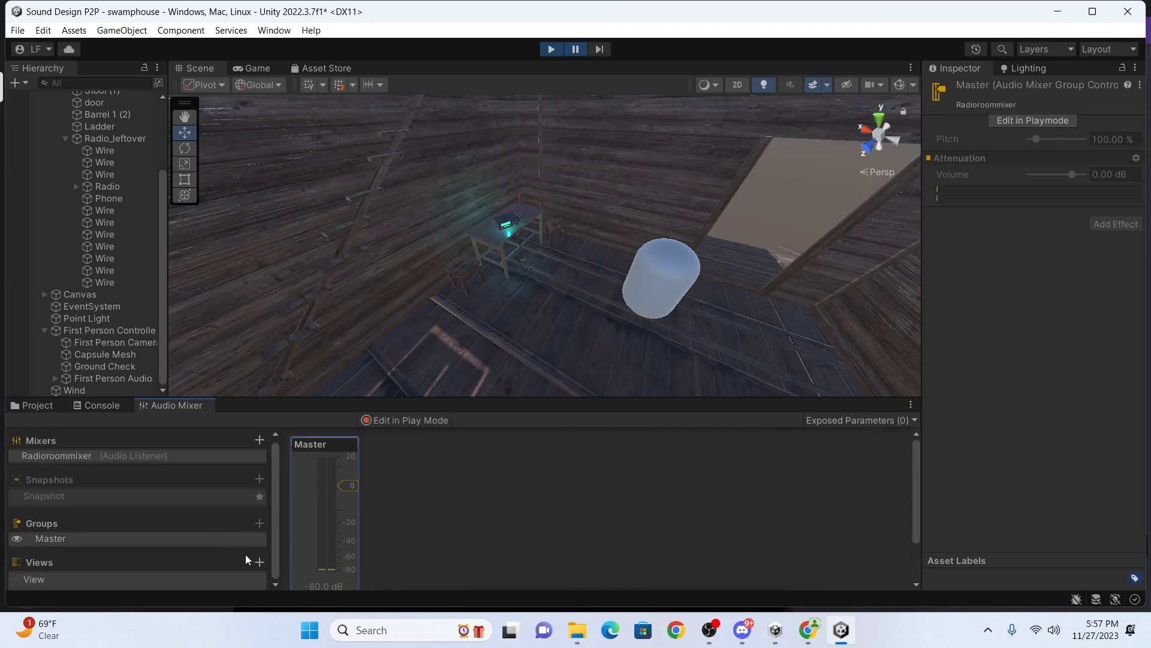
Resume play mode, enable playmode editing for the Radioroommixer Master group and set its Pitch to 61%, pausing the game again.
{"action": "left_click", "coordinate": [240, 579]}
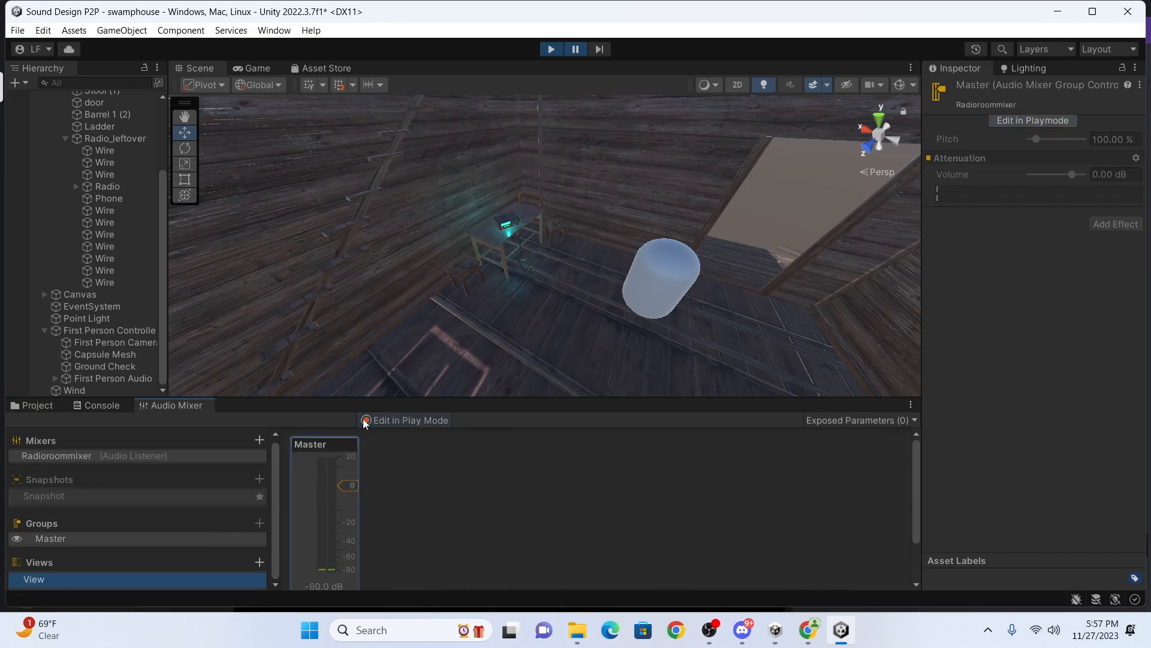
{"action": "left_click", "coordinate": [551, 49]}
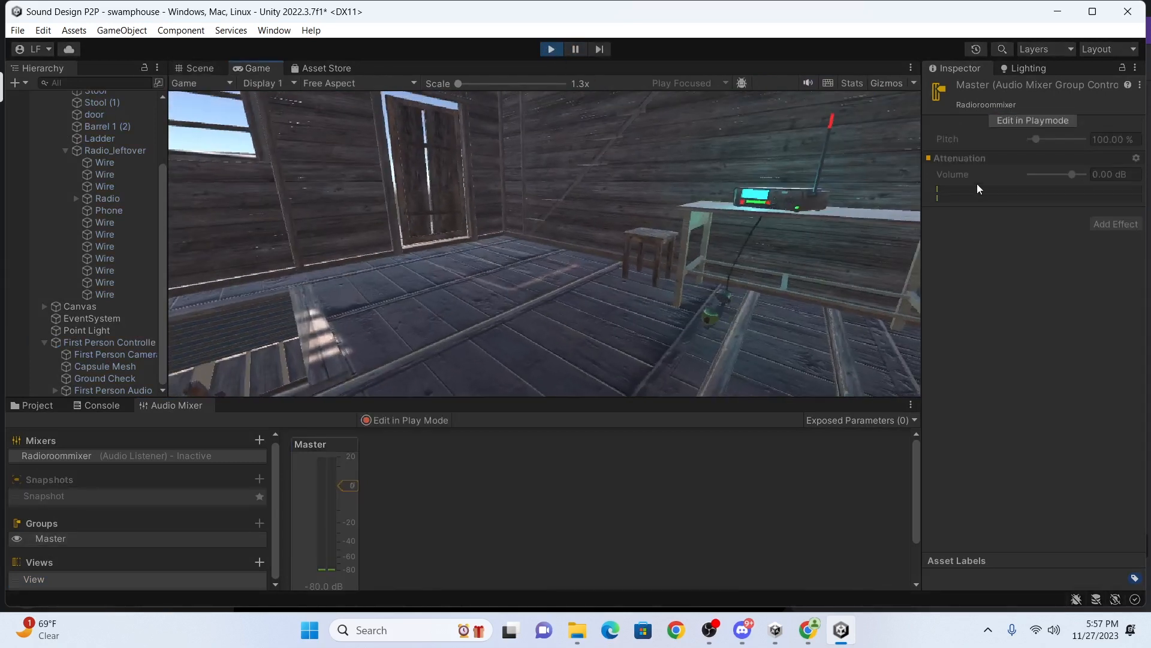
{"action": "left_click", "coordinate": [1062, 122]}
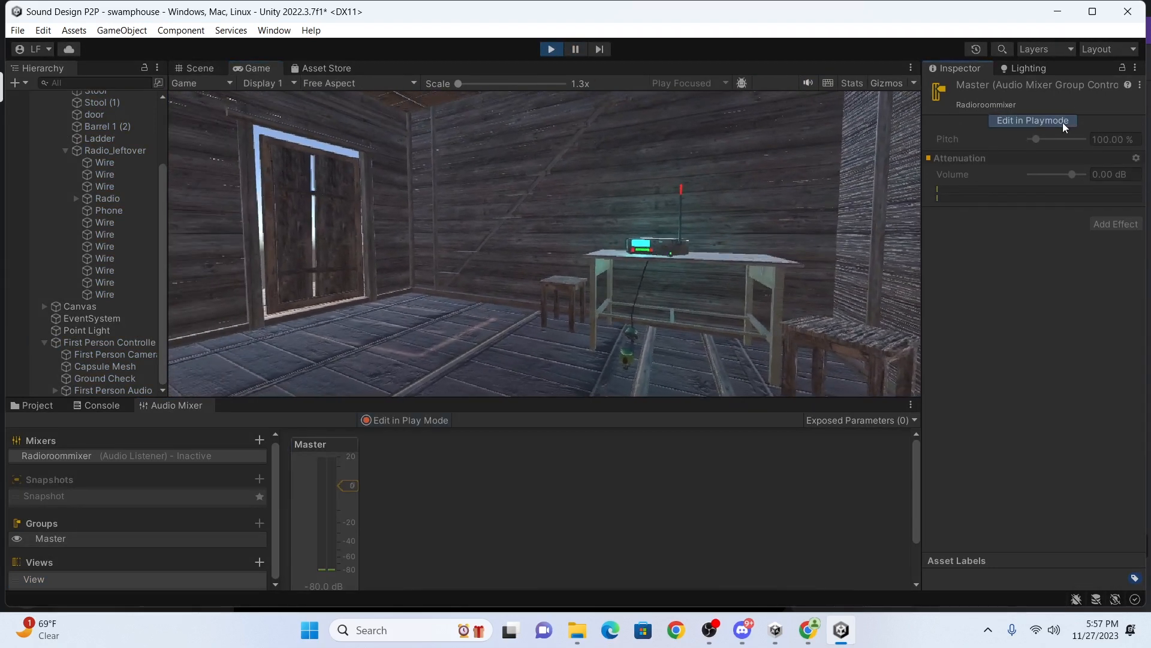
{"action": "left_click_drag", "start_coordinate": [1037, 139], "coordinate": [1070, 177]}
{"action": "left_click", "coordinate": [565, 50]}
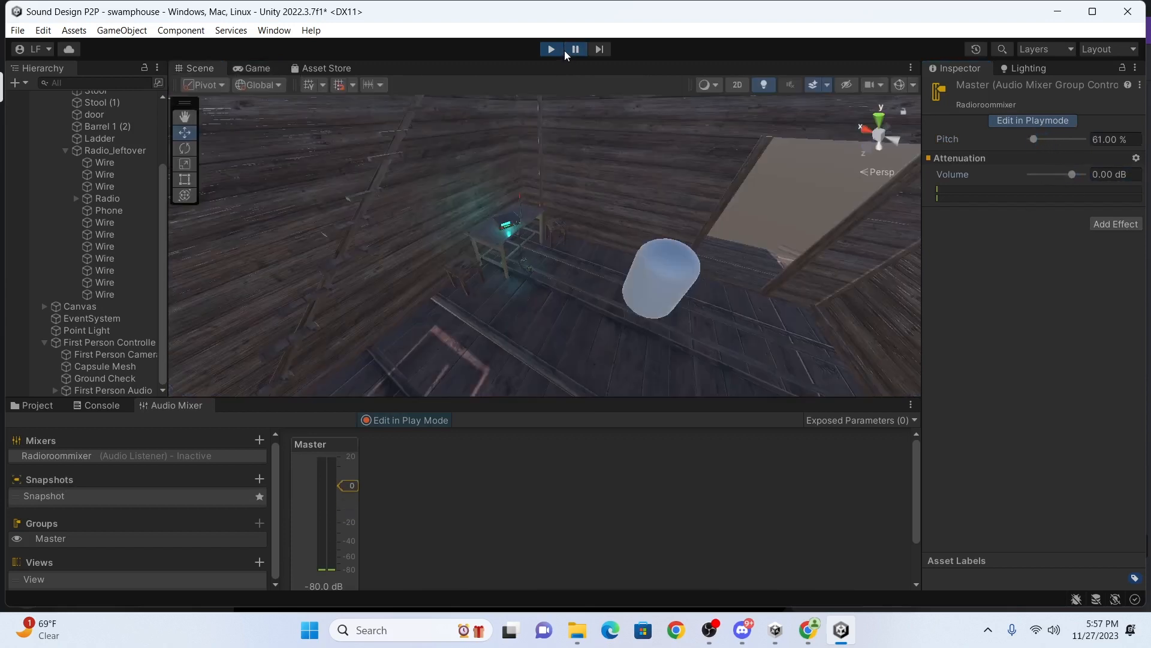
Replace the clip of the Phone object's Audio Source with the 262267__gowlermu… sound.
{"action": "left_click", "coordinate": [530, 268]}
{"action": "scroll", "coordinate": [1011, 440], "scroll_direction": "down", "scroll_amount": 5}
{"action": "scroll", "coordinate": [1011, 435], "scroll_direction": "down", "scroll_amount": 8}
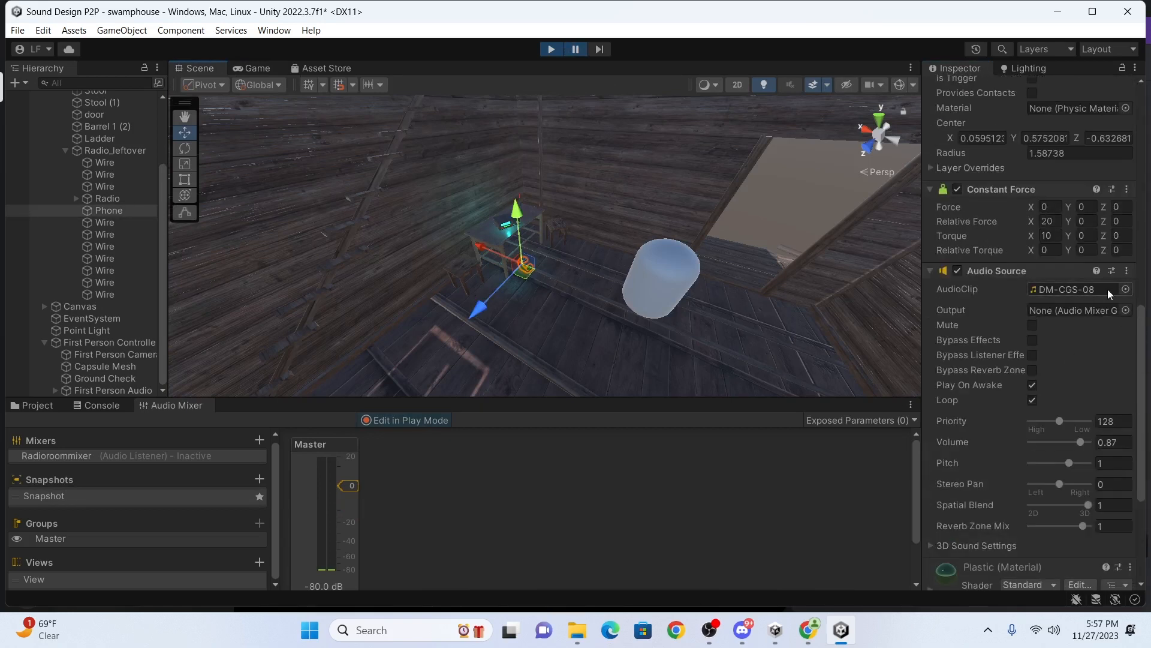
{"action": "left_click", "coordinate": [1125, 289]}
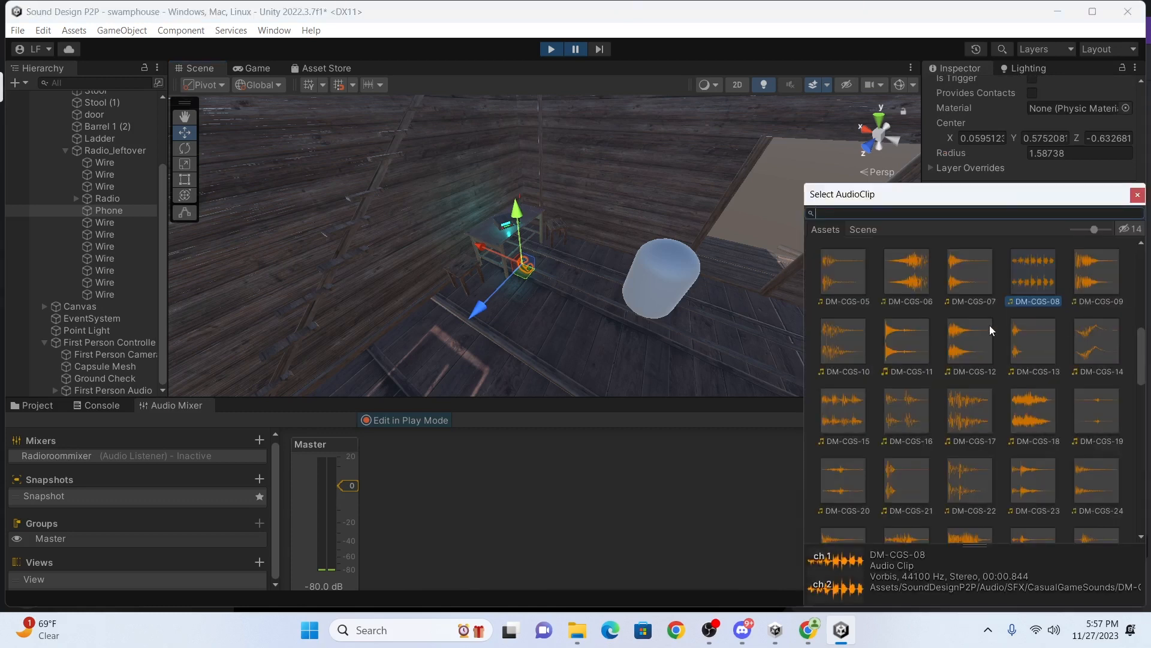
{"action": "scroll", "coordinate": [989, 325], "scroll_direction": "up", "scroll_amount": 10}
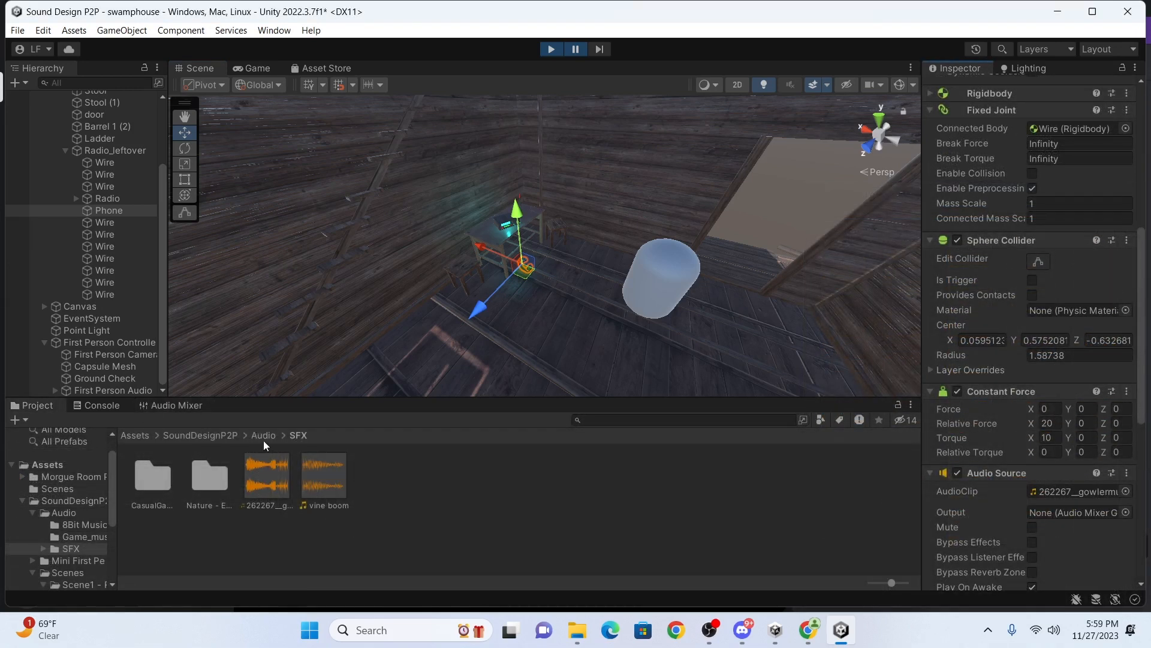
Open the rpgpp_lt_scene_1.0 scene from the Scene1 - RPG Village folder and frame the first small rock under Rocks.
{"action": "left_click", "coordinate": [263, 436]}
{"action": "double_click", "coordinate": [154, 476]}
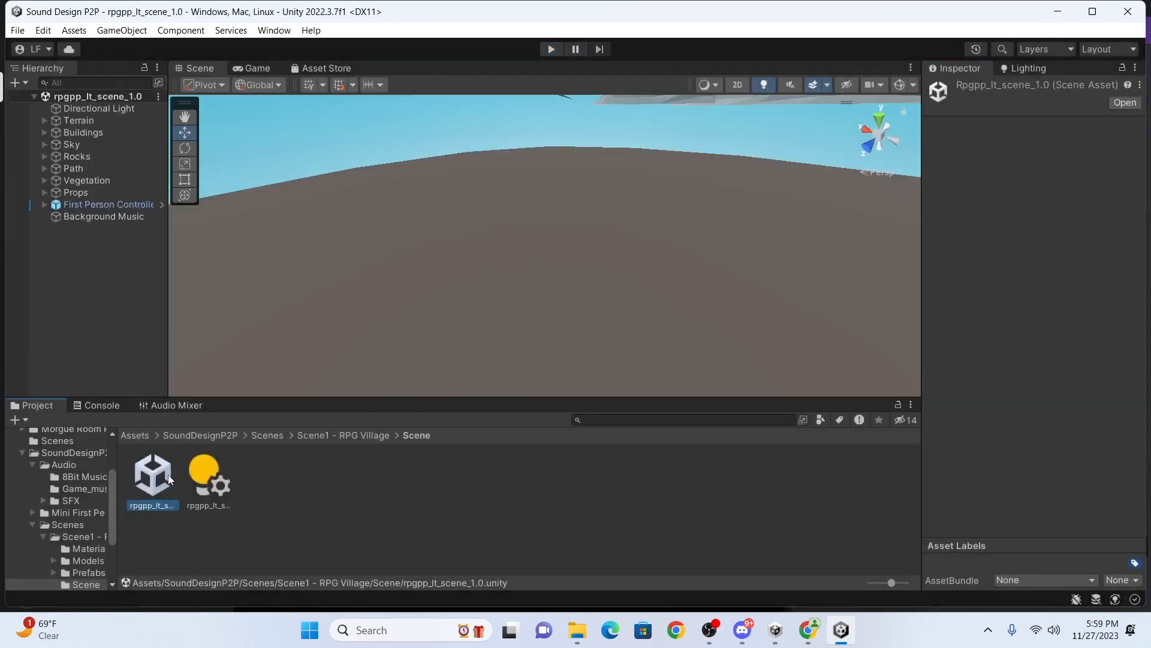
{"action": "left_click", "coordinate": [90, 131]}
{"action": "left_click", "coordinate": [95, 122]}
{"action": "left_click", "coordinate": [96, 154]}
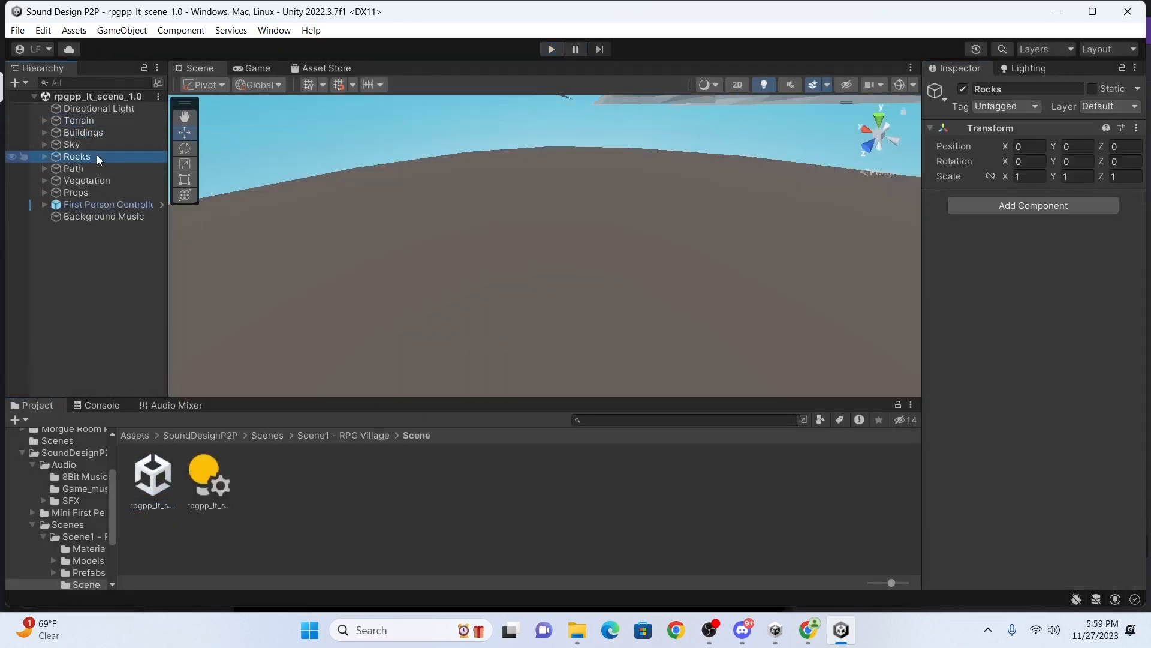
{"action": "key", "text": "Right"}
{"action": "double_click", "coordinate": [96, 168]}
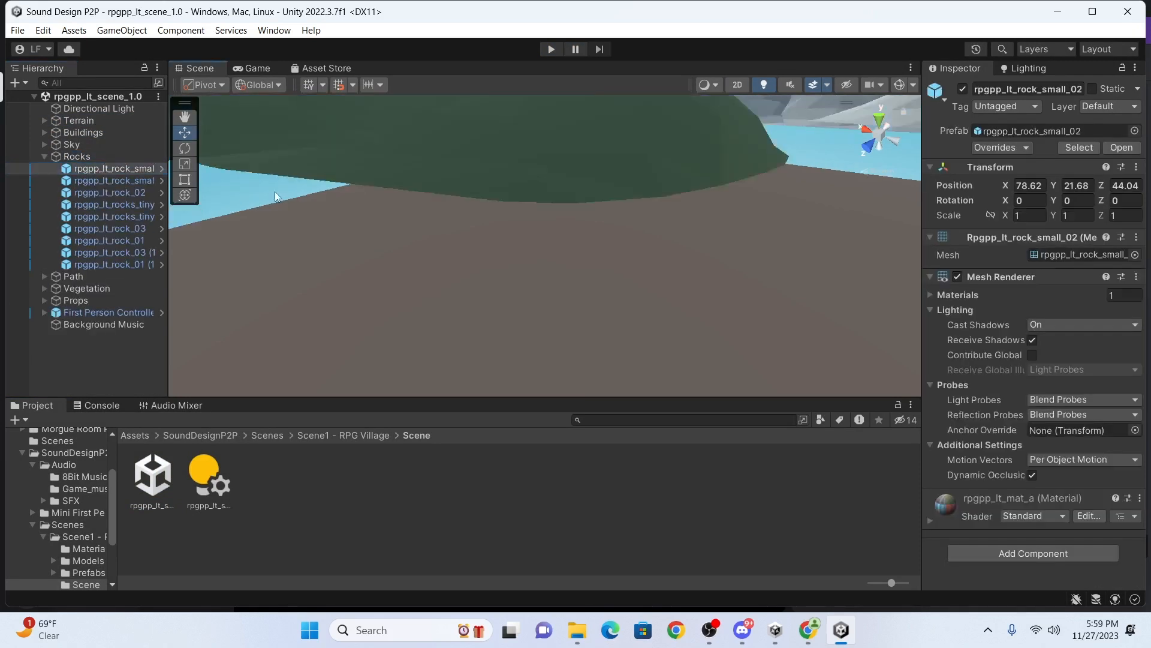
Add an Audio Source component to the rpgpp_lt_building_02 house at the end of the plank path.
{"action": "middle_click_drag", "start_coordinate": [692, 203], "coordinate": [583, 349]}
{"action": "scroll", "coordinate": [650, 246], "scroll_direction": "down", "scroll_amount": 6}
{"action": "middle_click_drag", "start_coordinate": [666, 150], "coordinate": [464, 340]}
{"action": "middle_click_drag", "start_coordinate": [751, 202], "coordinate": [657, 258]}
{"action": "scroll", "coordinate": [672, 233], "scroll_direction": "up", "scroll_amount": 3}
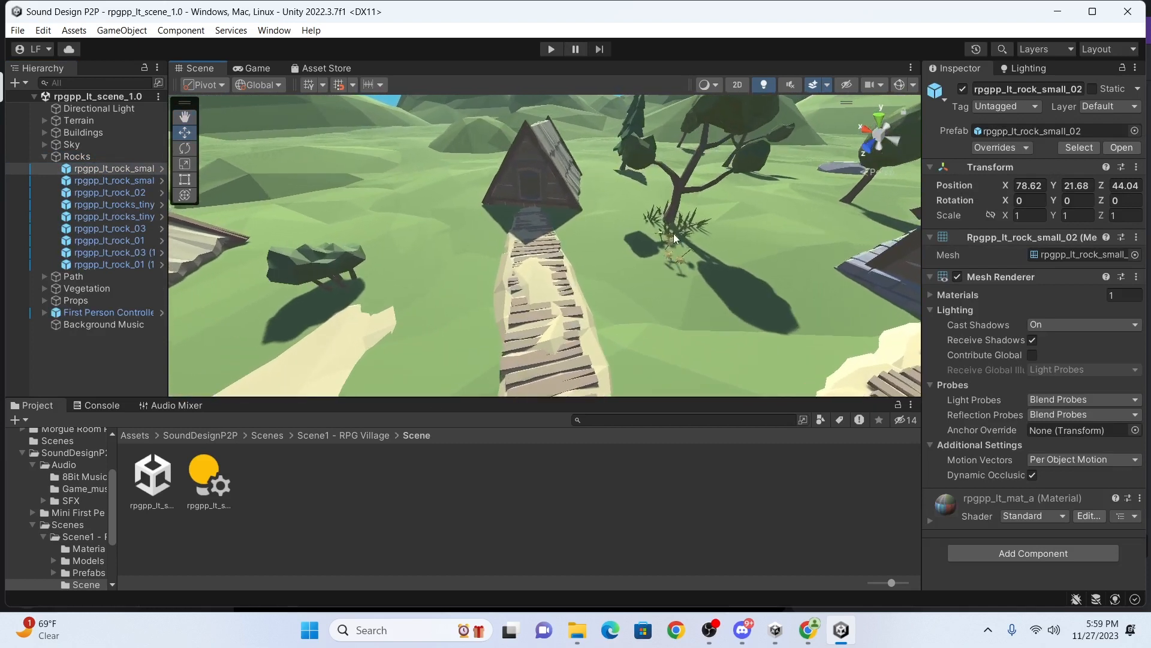
{"action": "scroll", "coordinate": [686, 221], "scroll_direction": "up", "scroll_amount": 2}
{"action": "left_click", "coordinate": [552, 208]}
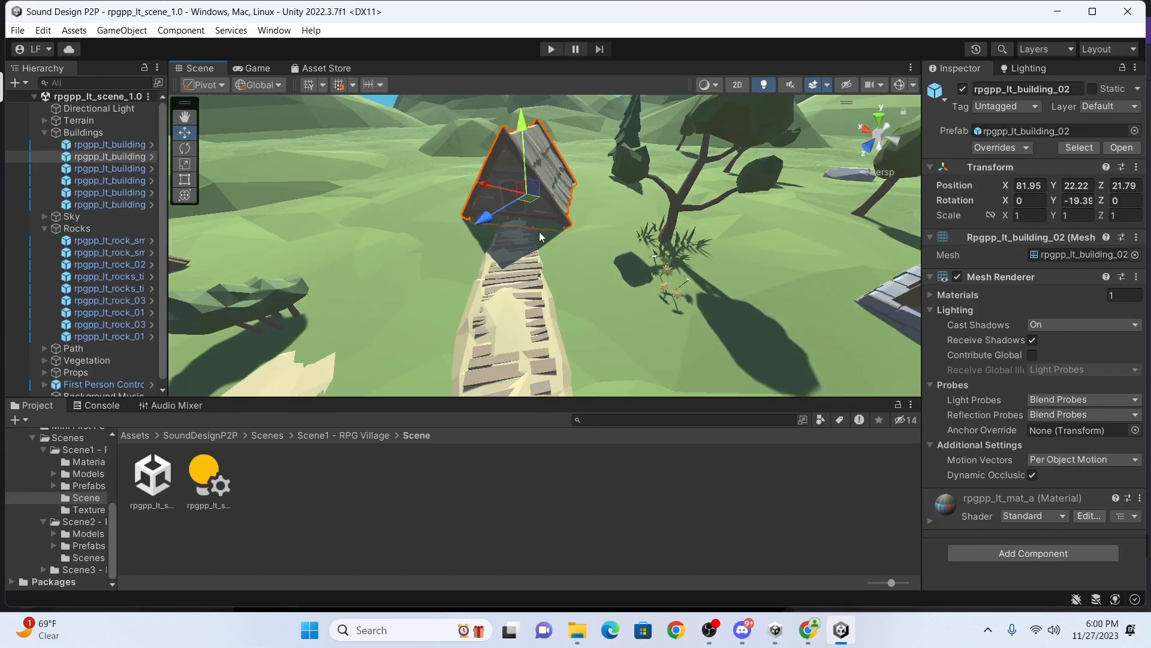
{"action": "left_click", "coordinate": [1018, 552]}
{"action": "type", "text": "audio"}
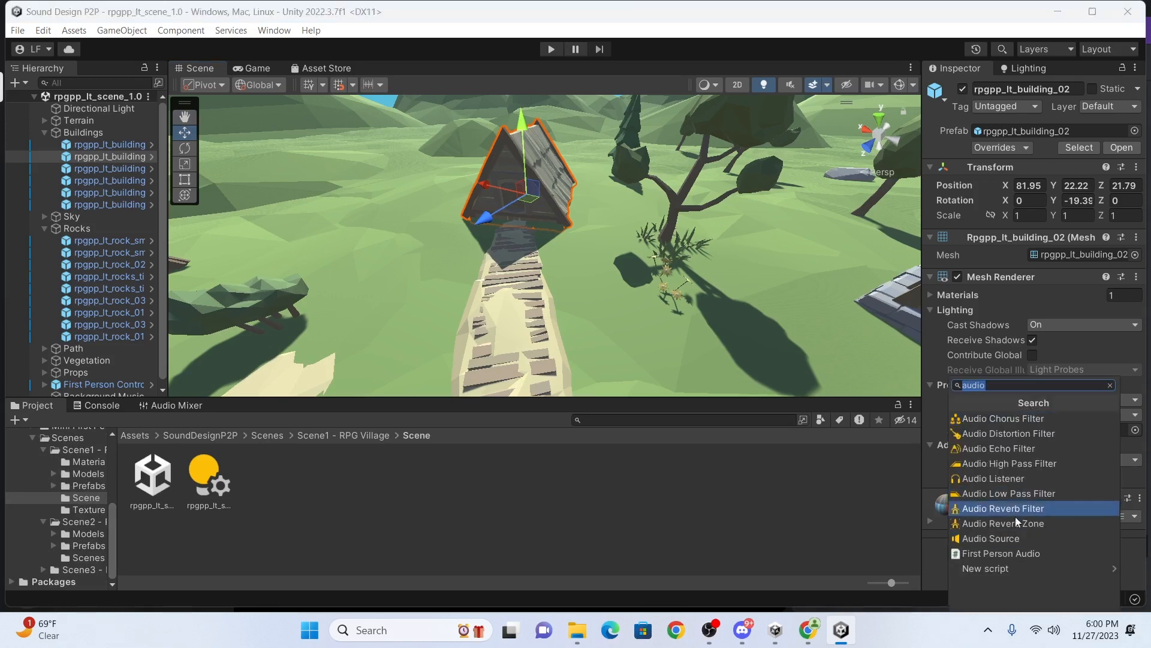
{"action": "left_click", "coordinate": [1009, 538]}
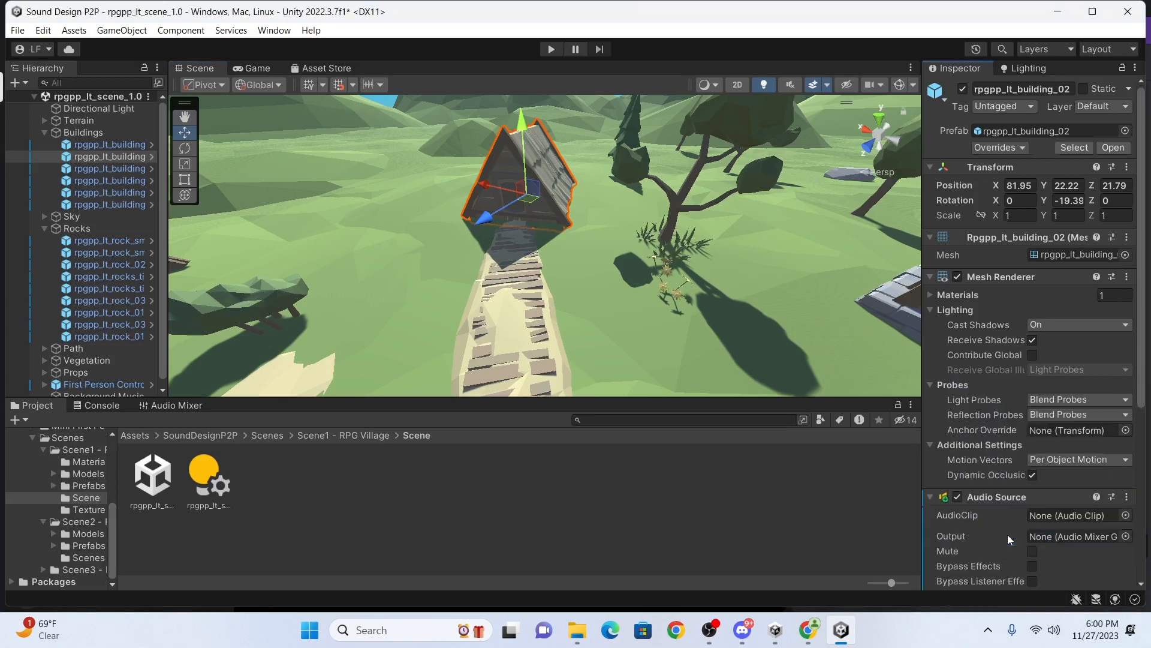
Search the available audio clips for "speech" for the house's Audio Source.
{"action": "left_click", "coordinate": [1125, 515]}
{"action": "scroll", "coordinate": [1056, 430], "scroll_direction": "down", "scroll_amount": 5}
{"action": "scroll", "coordinate": [1056, 430], "scroll_direction": "up", "scroll_amount": 5}
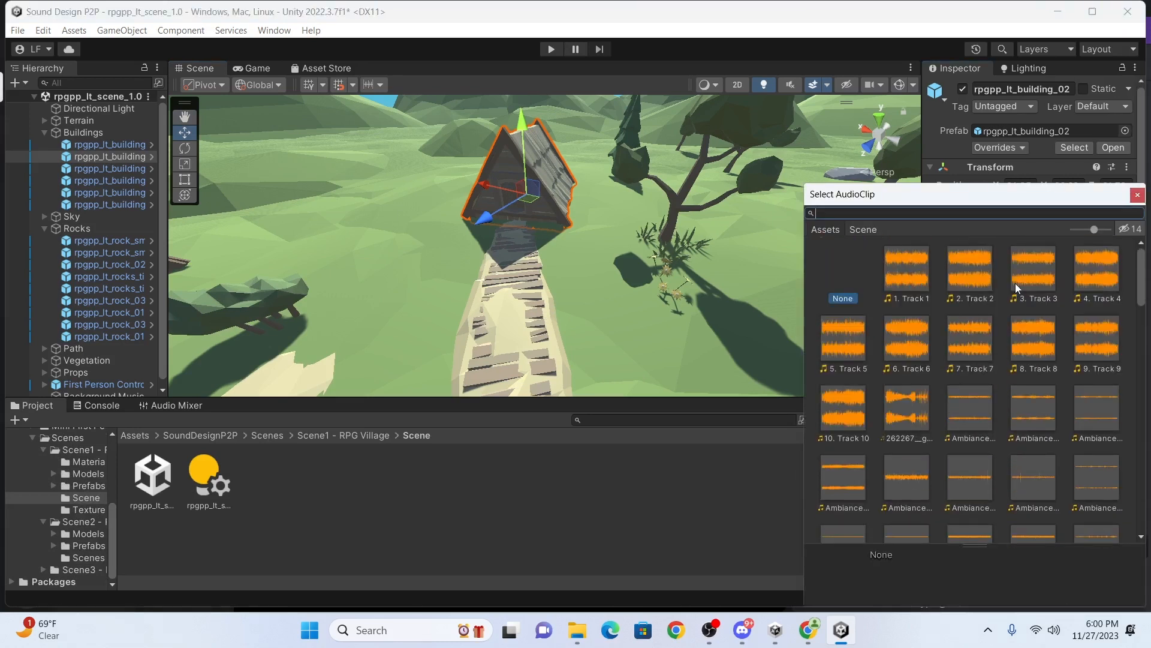
{"action": "type", "text": "speech"}
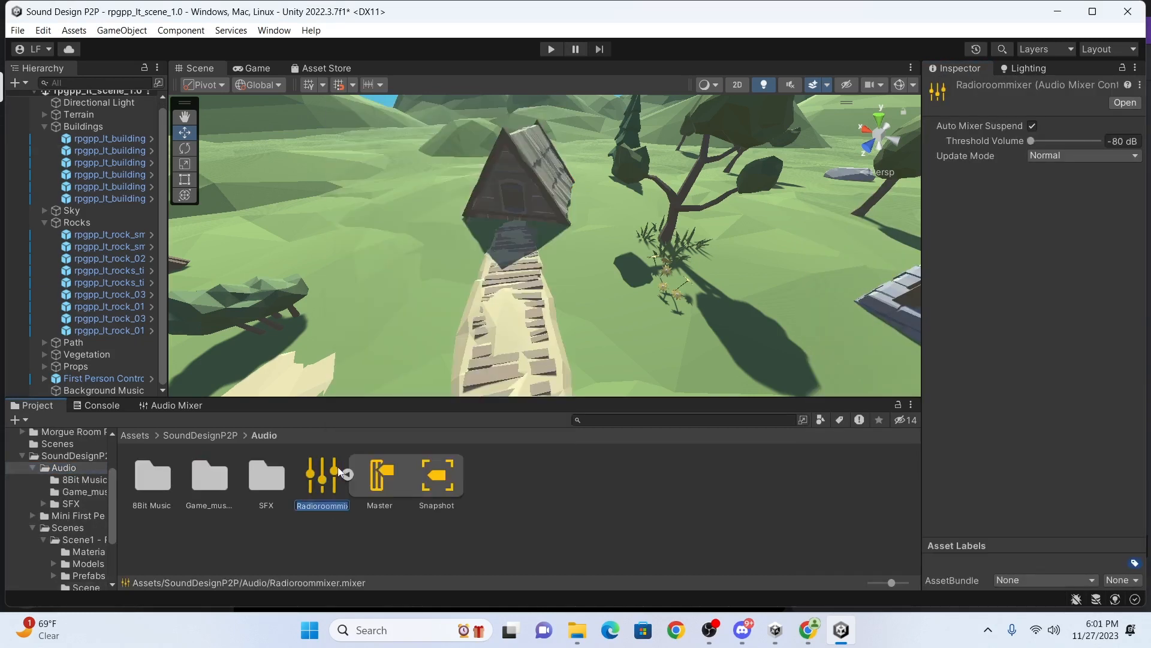
Rename Radioroommixer as Mixer and add two groups named Area1 and Area2 under its Master group.
{"action": "type", "text": "Area1"}
{"action": "key", "text": "Return"}
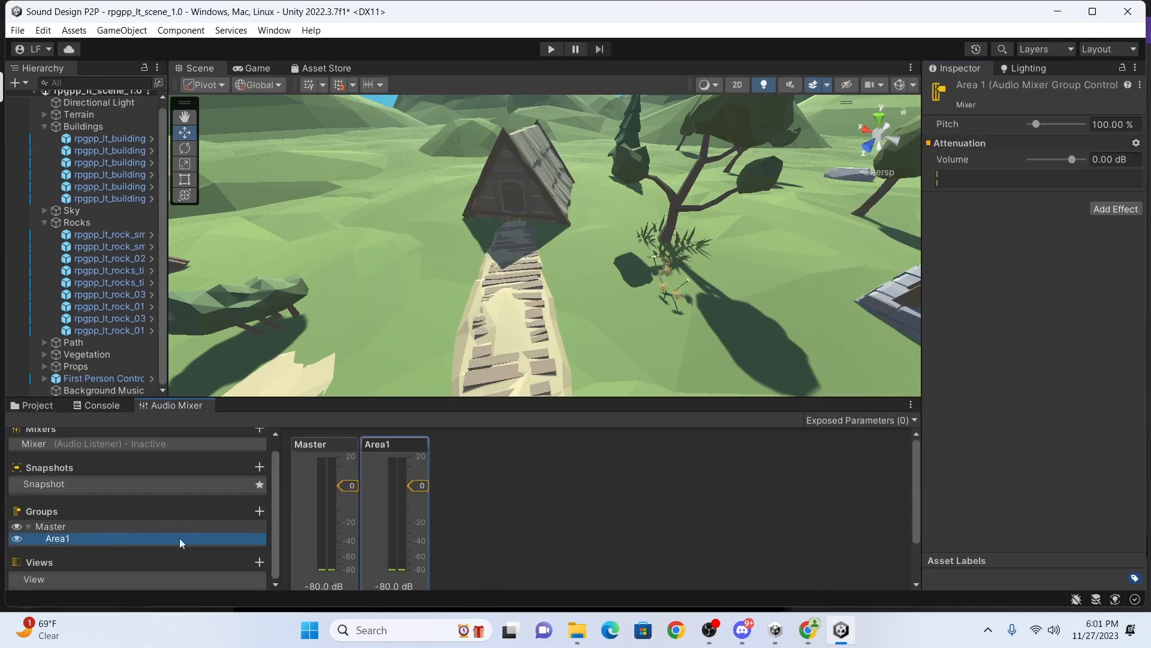
{"action": "left_click", "coordinate": [259, 511]}
{"action": "type", "text": "Area2"}
{"action": "key", "text": "Return"}
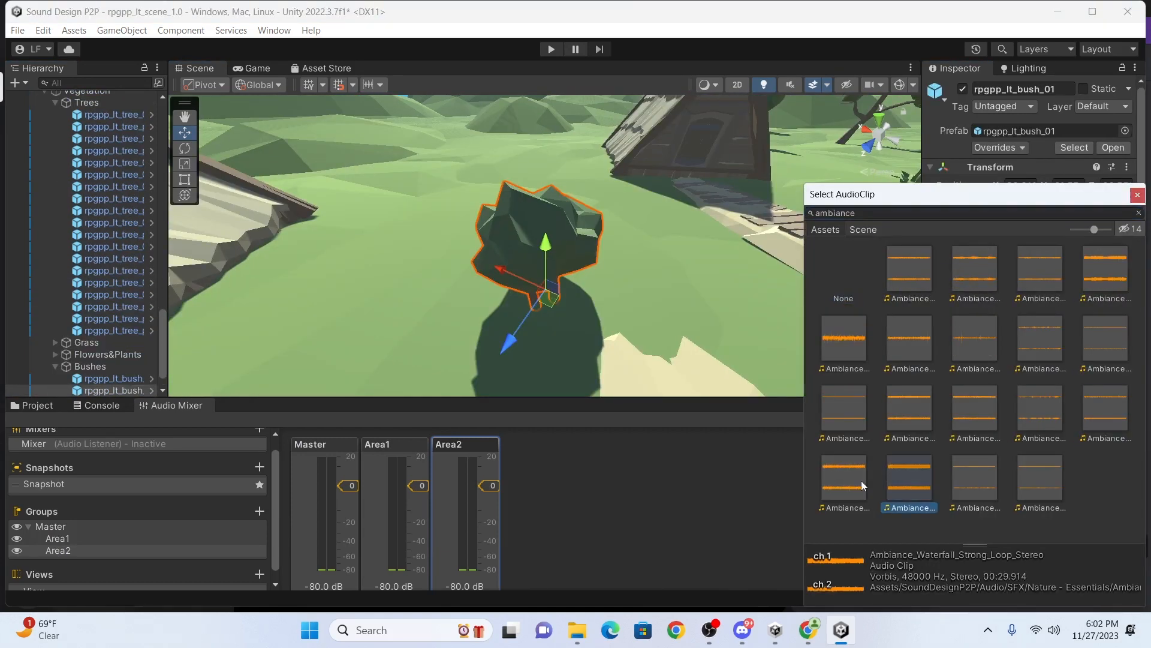
Assign an Ambiance clip to the Audio Source of the rpgpp_lt_bush_01 bush and switch to Chrome.
{"action": "double_click", "coordinate": [861, 480]}
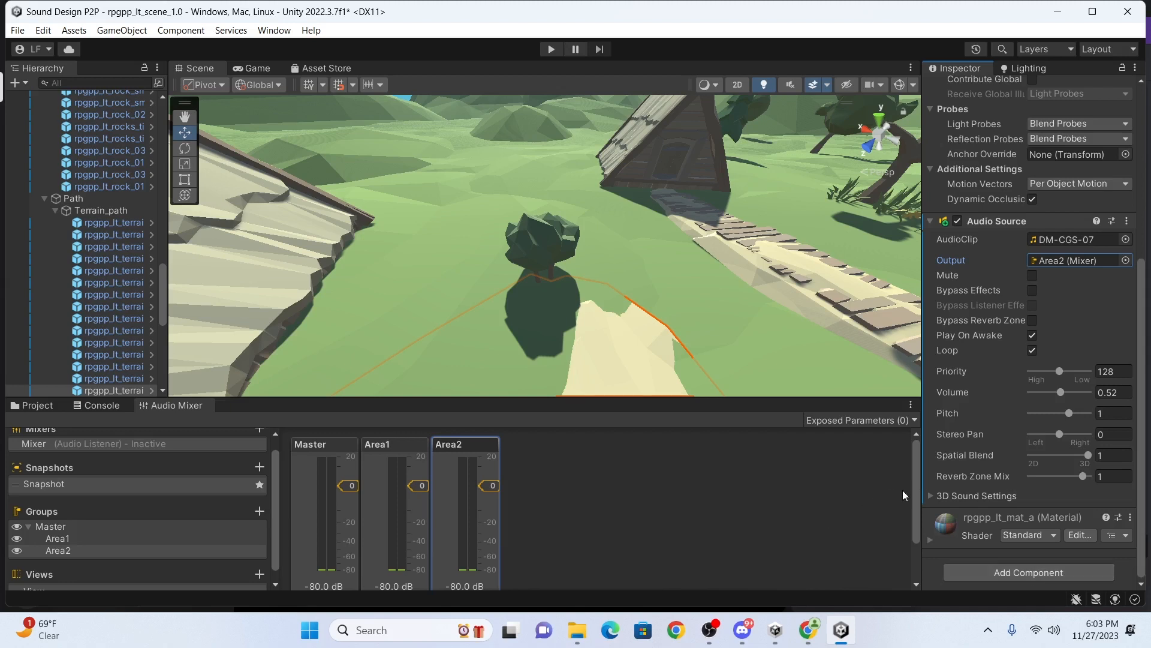
{"action": "mouse_move", "coordinate": [918, 475]}
{"action": "left_mouse_down"}
{"action": "mouse_move", "coordinate": [918, 499]}
{"action": "mouse_move", "coordinate": [918, 461]}
{"action": "left_mouse_up"}
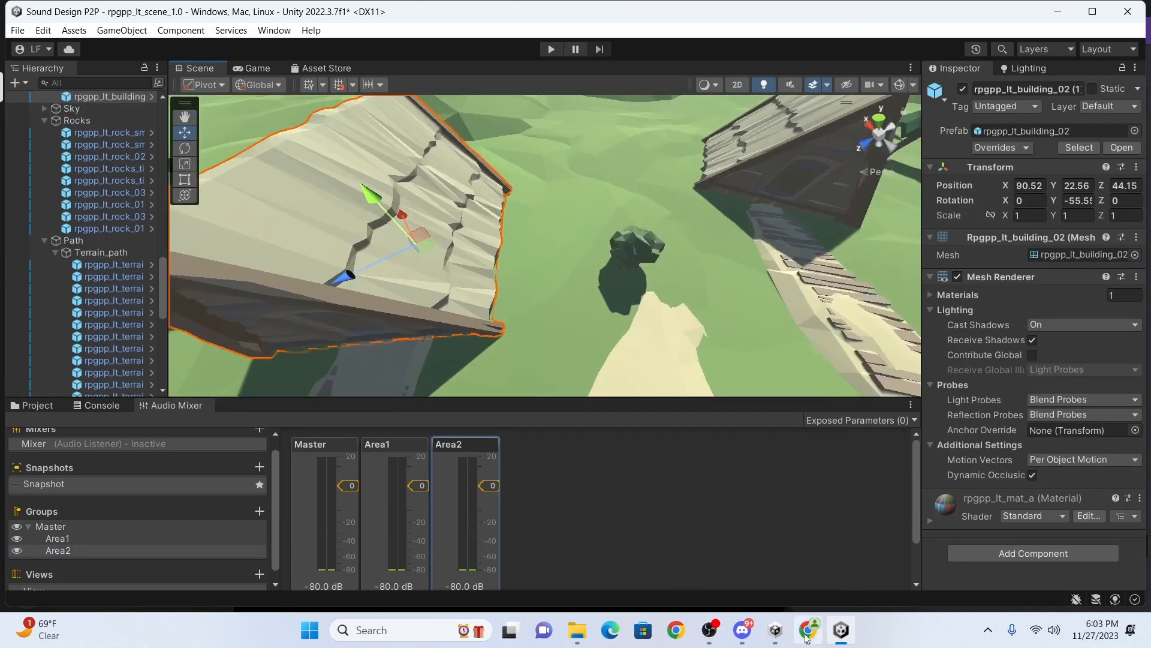
{"action": "left_click", "coordinate": [808, 631]}
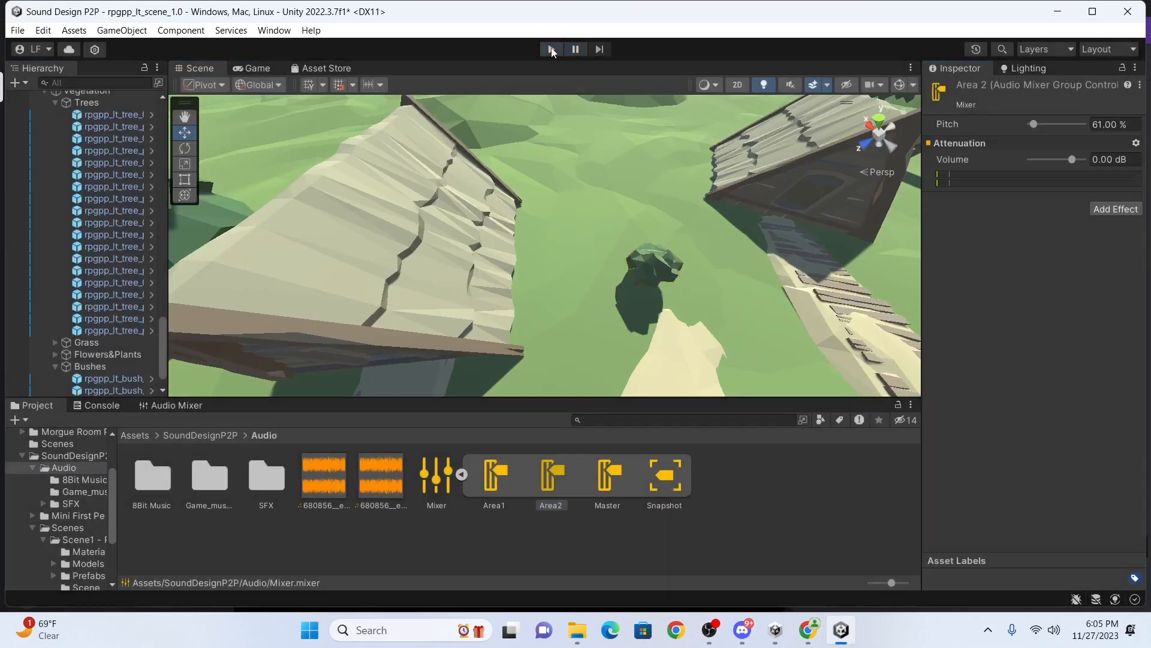
Add a Pitch Shifter effect to the Area2 mixer group with its pitch at 1.11 x.
{"action": "left_click", "coordinate": [1115, 209]}
{"action": "left_click", "coordinate": [1053, 304]}
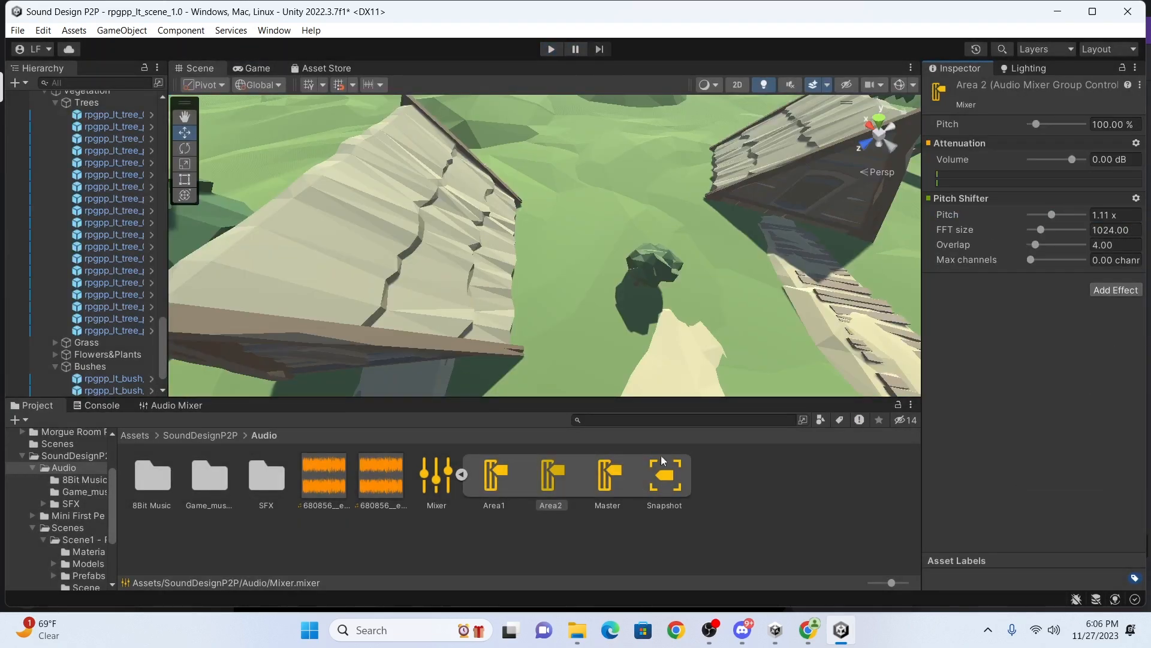
{"action": "scroll", "coordinate": [692, 373], "scroll_direction": "down", "scroll_amount": 5}
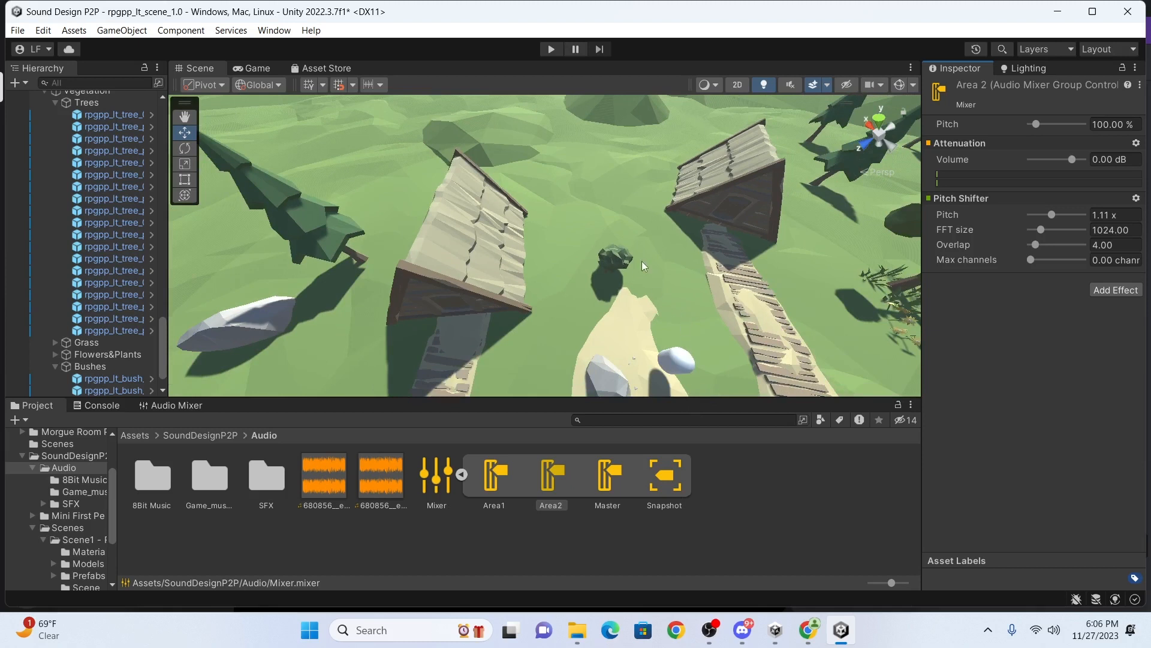
{"action": "middle_click_drag", "start_coordinate": [481, 309], "coordinate": [738, 336]}
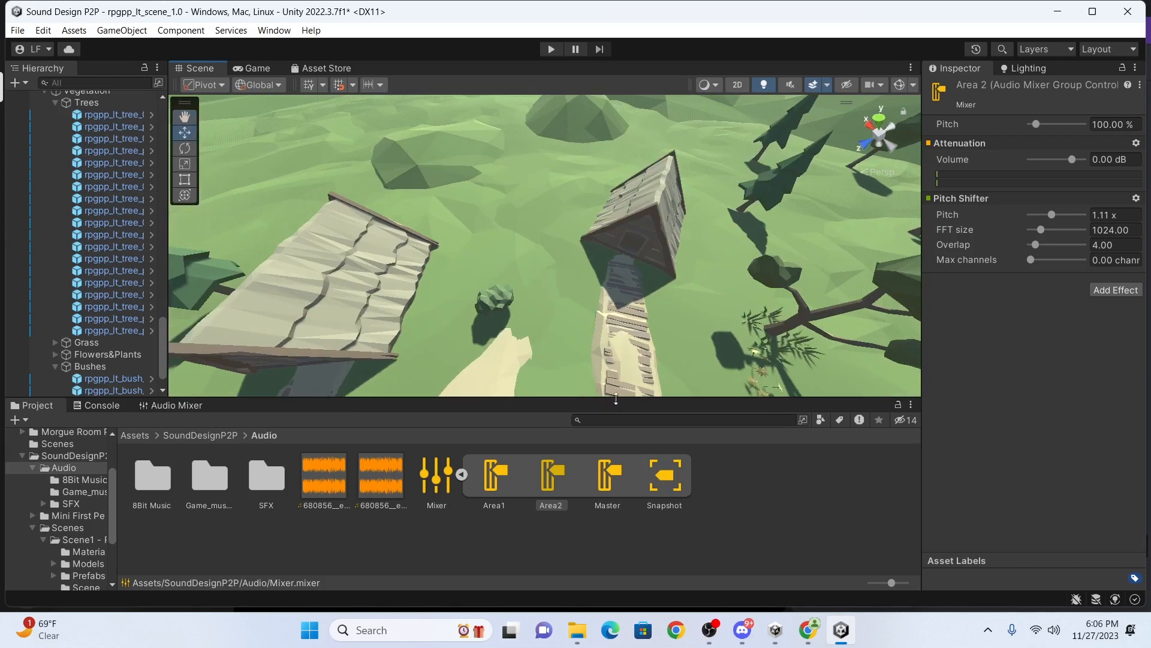
{"action": "scroll", "coordinate": [573, 294], "scroll_direction": "down", "scroll_amount": 1}
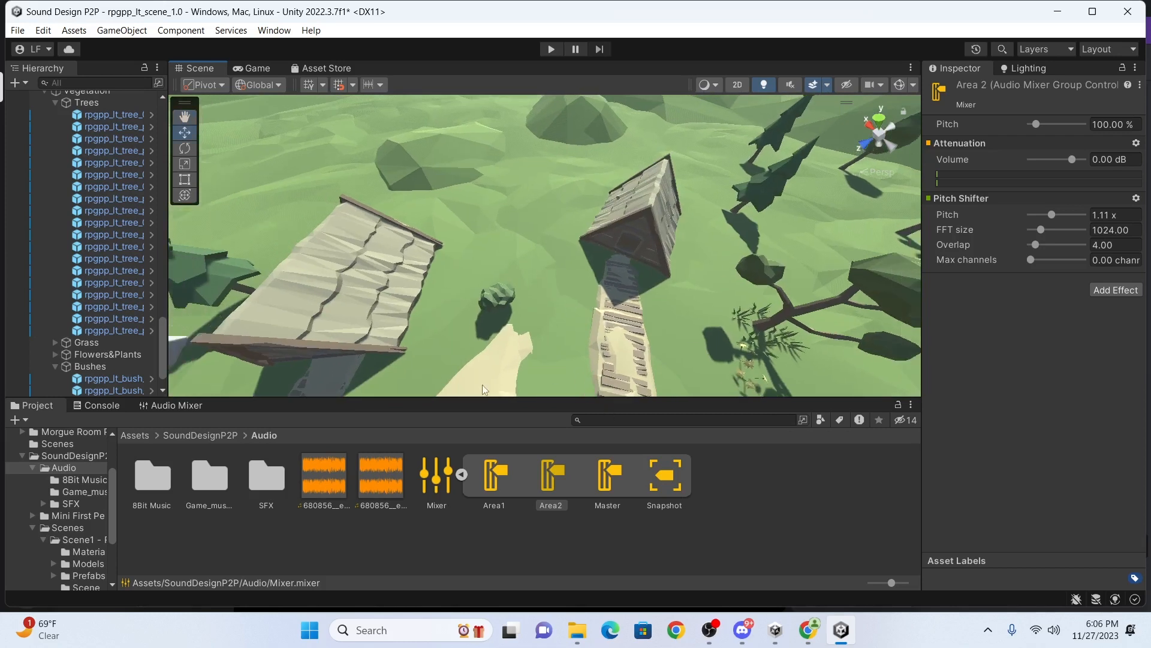
{"action": "left_click", "coordinate": [446, 481]}
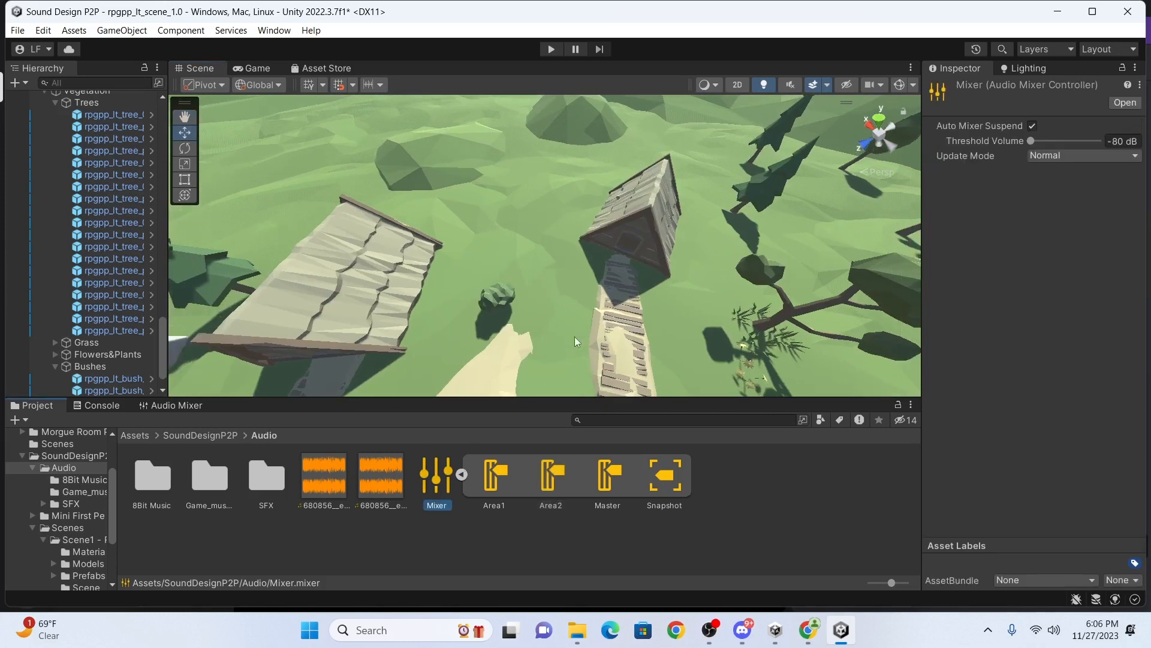
{"action": "scroll", "coordinate": [575, 336], "scroll_direction": "down", "scroll_amount": 4}
{"action": "middle_click_drag", "start_coordinate": [581, 336], "coordinate": [648, 277]}
{"action": "scroll", "coordinate": [649, 277], "scroll_direction": "down", "scroll_amount": 2}
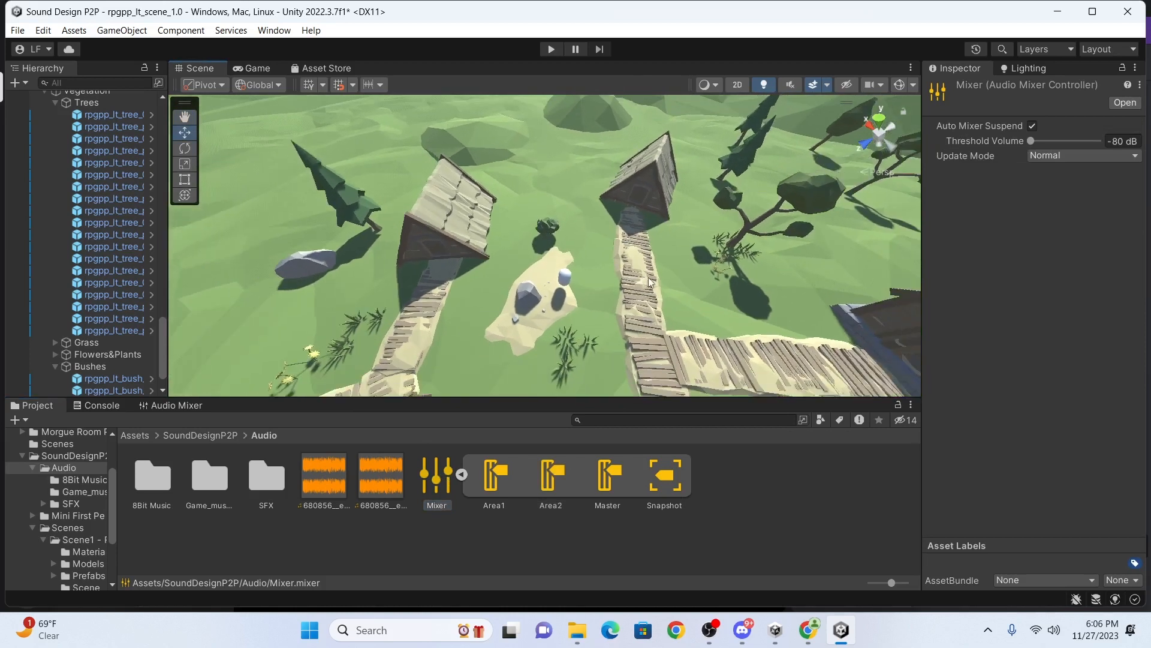
{"action": "scroll", "coordinate": [654, 288], "scroll_direction": "down", "scroll_amount": 2}
{"action": "left_click", "coordinate": [700, 311]}
{"action": "middle_click_drag", "start_coordinate": [700, 311], "coordinate": [611, 295]}
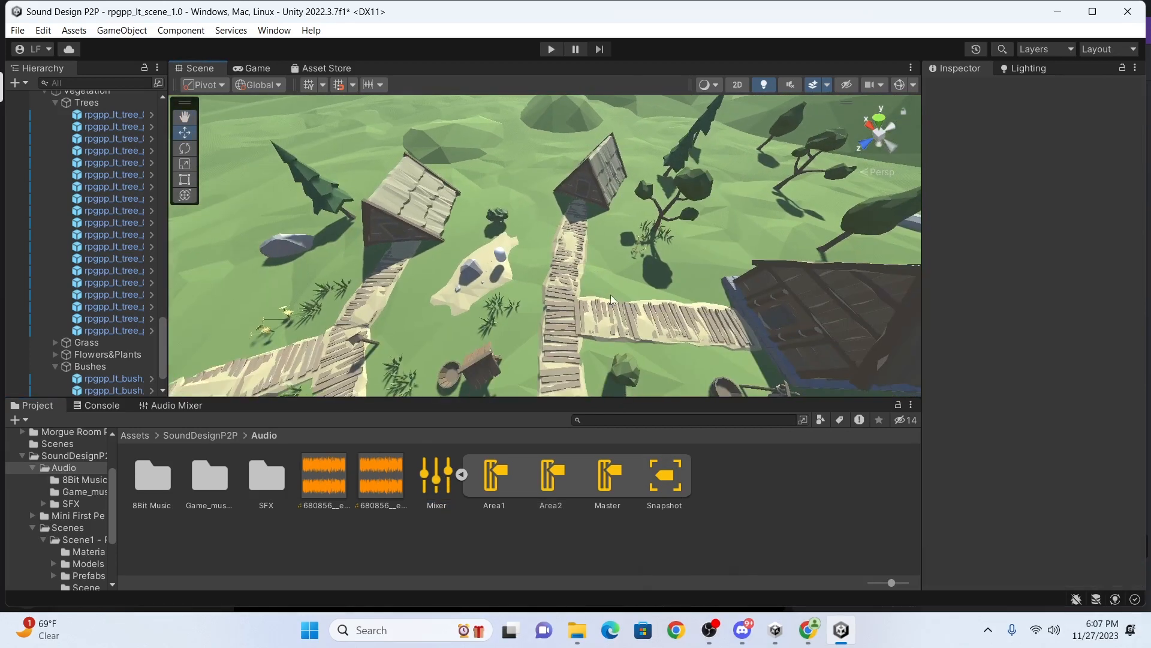